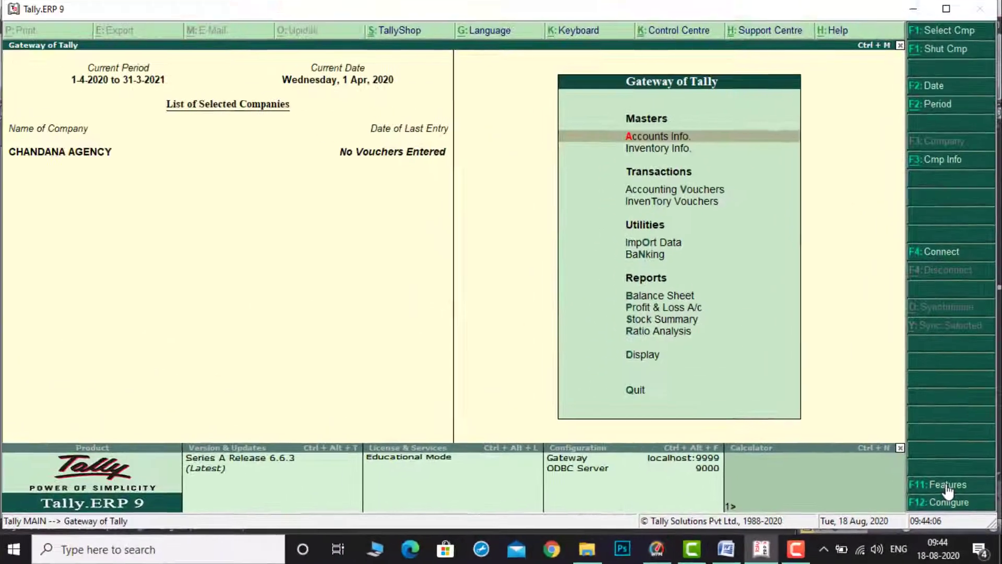
Step: Open the company's accounting features and set Maintain bill-wise details to No
{"action": "left_click", "coordinate": [882, 396]}
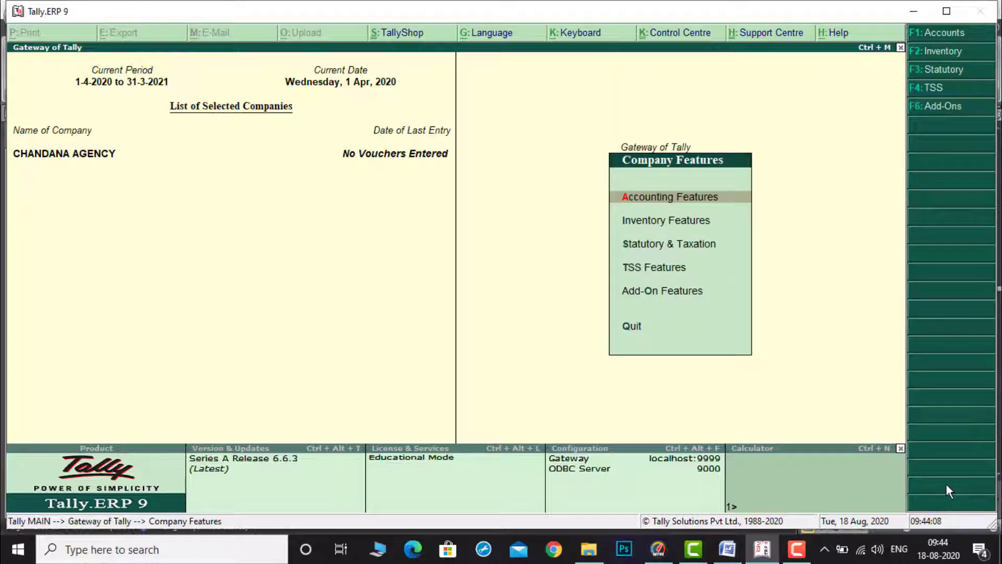
{"action": "key", "text": "Return"}
{"action": "key", "text": "Return"}
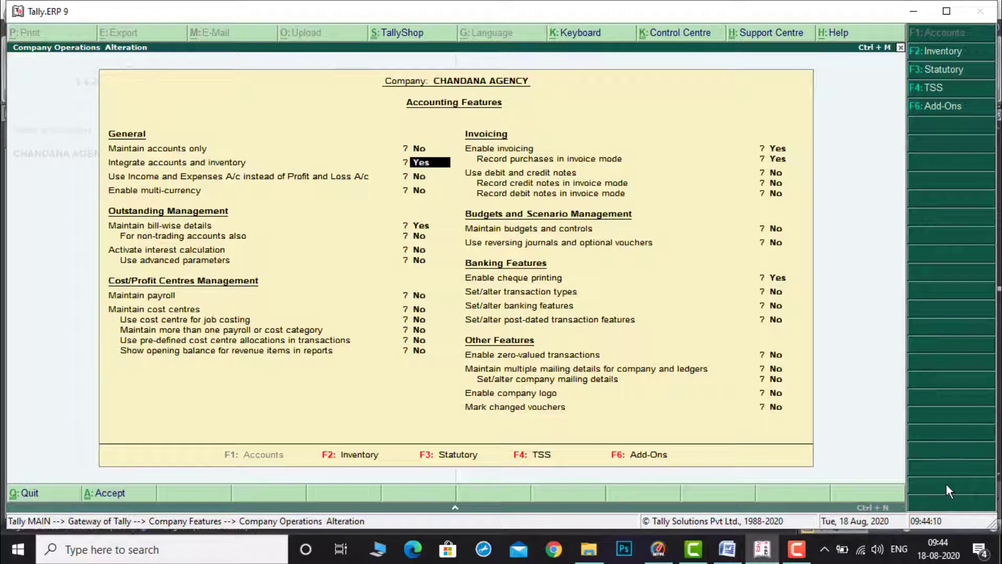
Step: Turn off Enable cheque printing in the accounting features
{"action": "key", "text": "Return"}
{"action": "key", "text": "Return"}
{"action": "key", "text": "Return"}
{"action": "type", "text": "n"}
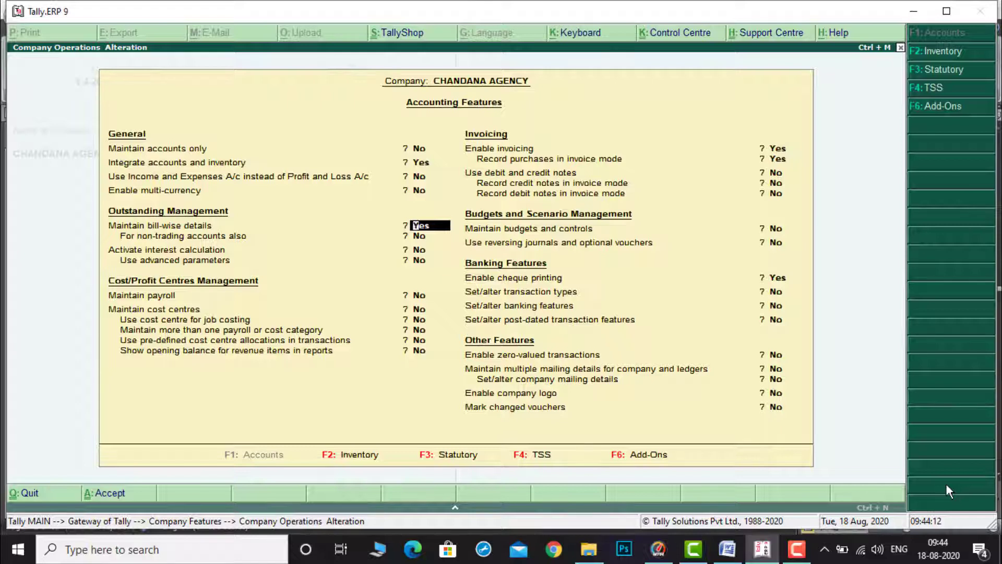
{"action": "key", "text": "Return"}
{"action": "key", "text": "Return"}
{"action": "key", "text": "Return"}
{"action": "key", "text": "Return"}
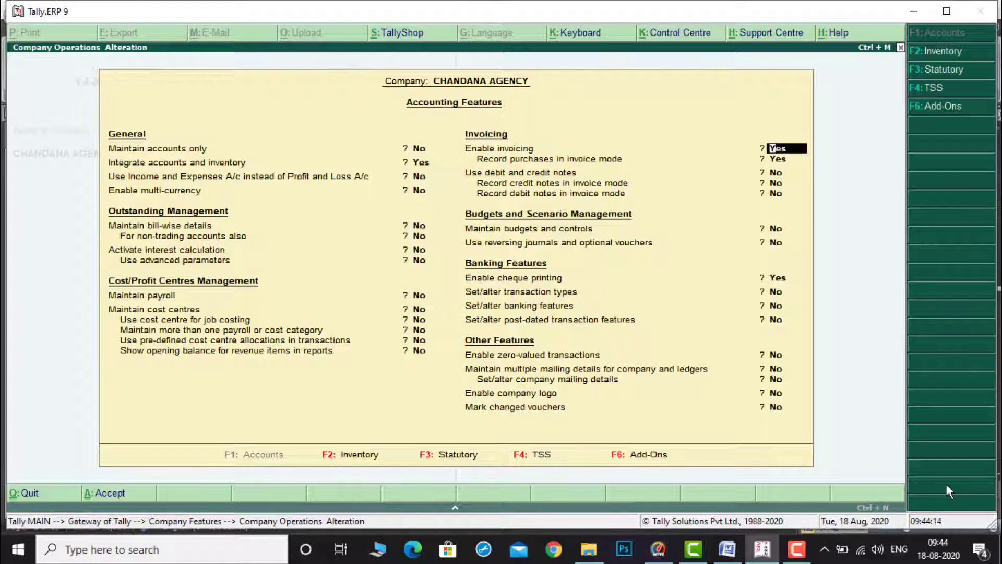
{"action": "key", "text": "Return"}
{"action": "key", "text": "Return"}
{"action": "key", "text": "Return"}
{"action": "key", "text": "Return"}
{"action": "key", "text": "Return"}
{"action": "type", "text": "n"}
{"action": "key", "text": "Return"}
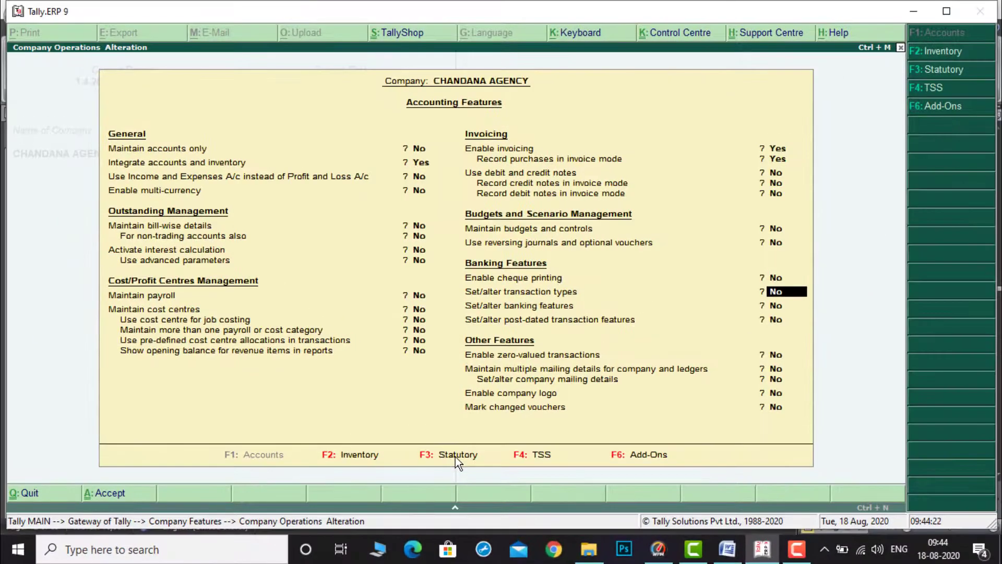
Step: In Statutory and Taxation, enable Goods and Services Tax and choose to set/alter GST details
{"action": "left_click", "coordinate": [455, 456]}
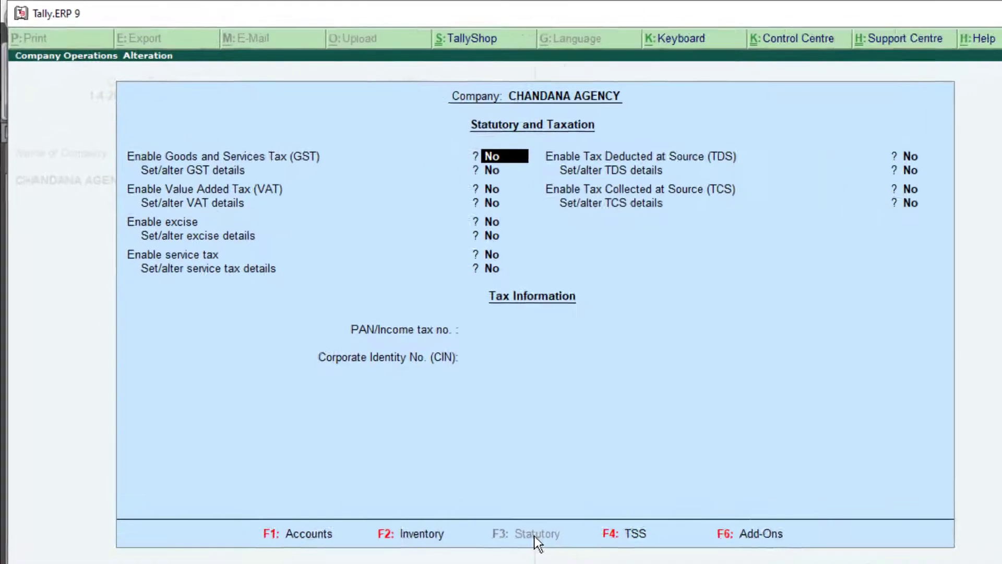
{"action": "type", "text": "Y"}
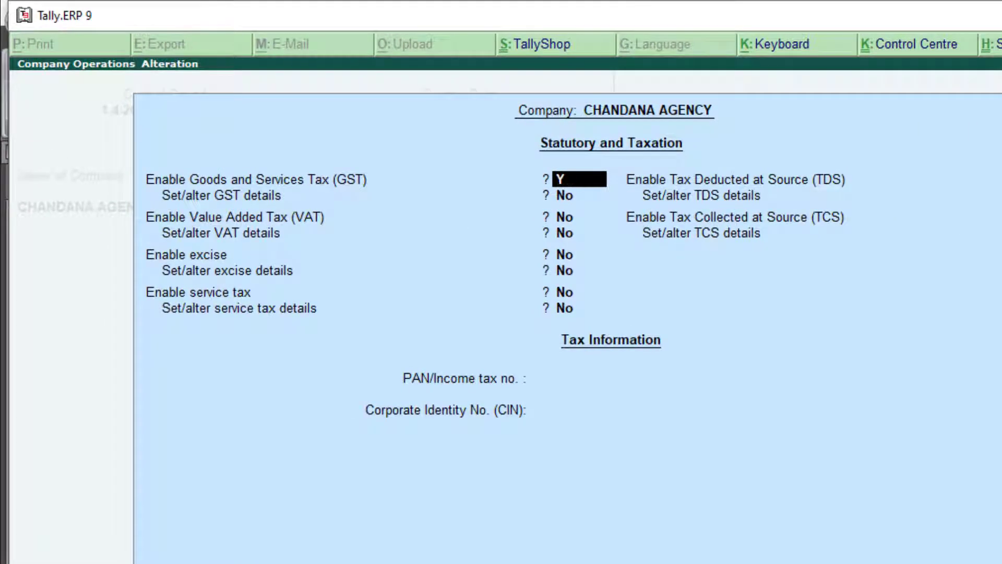
{"action": "key", "text": "Return"}
{"action": "type", "text": "Y"}
{"action": "key", "text": "Return"}
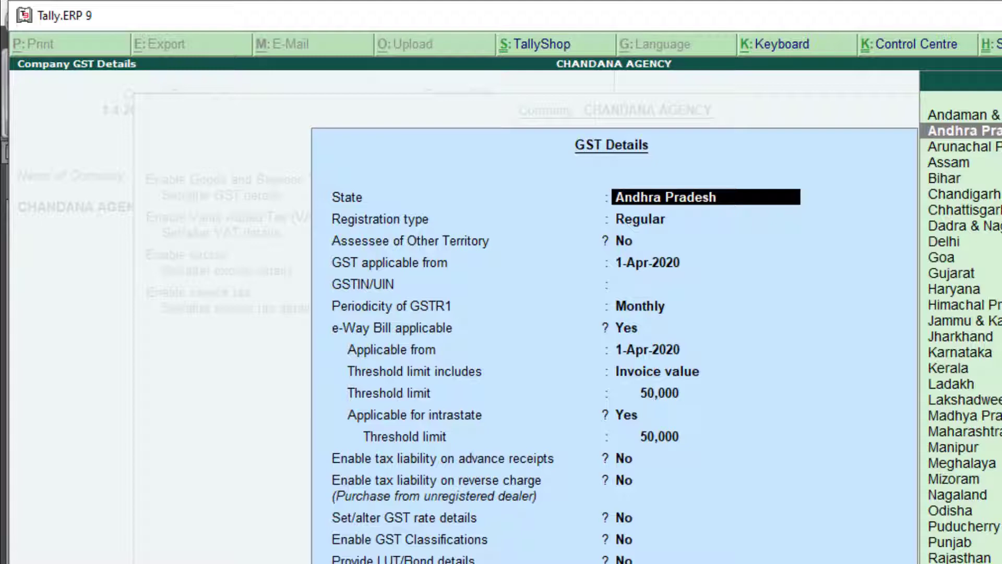
Step: Copy the company's GSTIN from the Word document and paste it into the GSTIN/UIN field
{"action": "key", "text": "Return"}
{"action": "key", "text": "Return"}
{"action": "key", "text": "Return"}
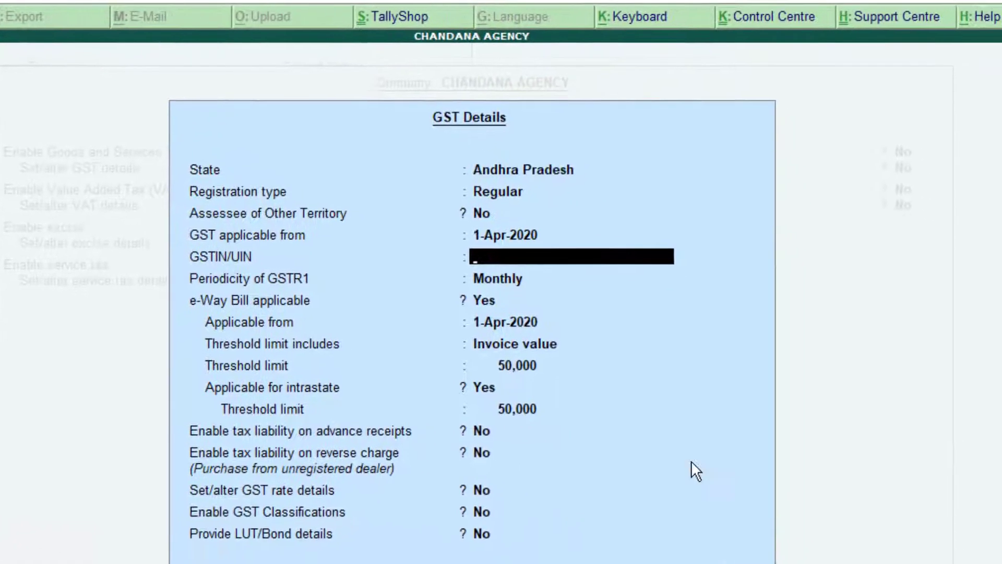
{"action": "key", "text": "alt+Tab"}
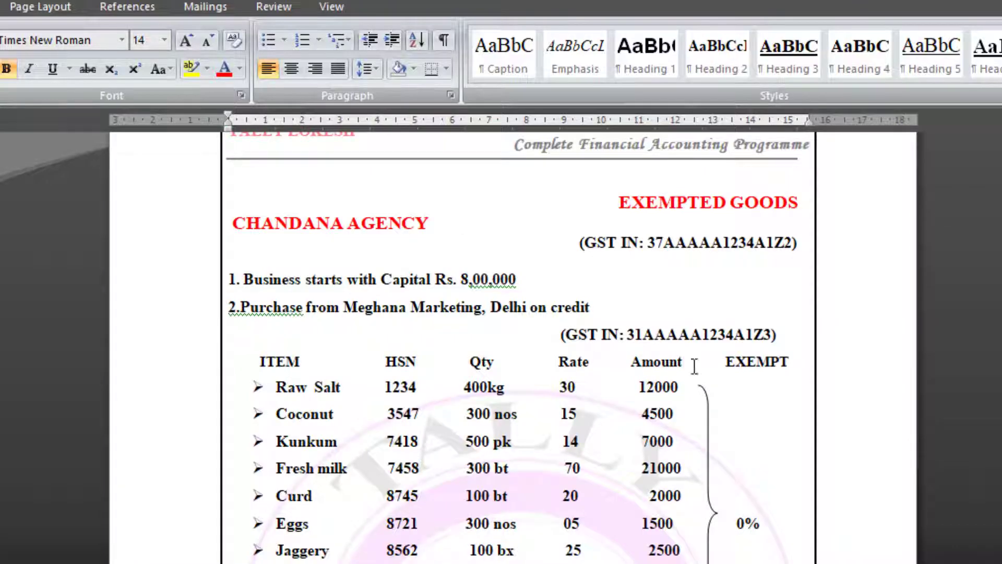
{"action": "left_click_drag", "start_coordinate": [651, 250], "coordinate": [794, 246]}
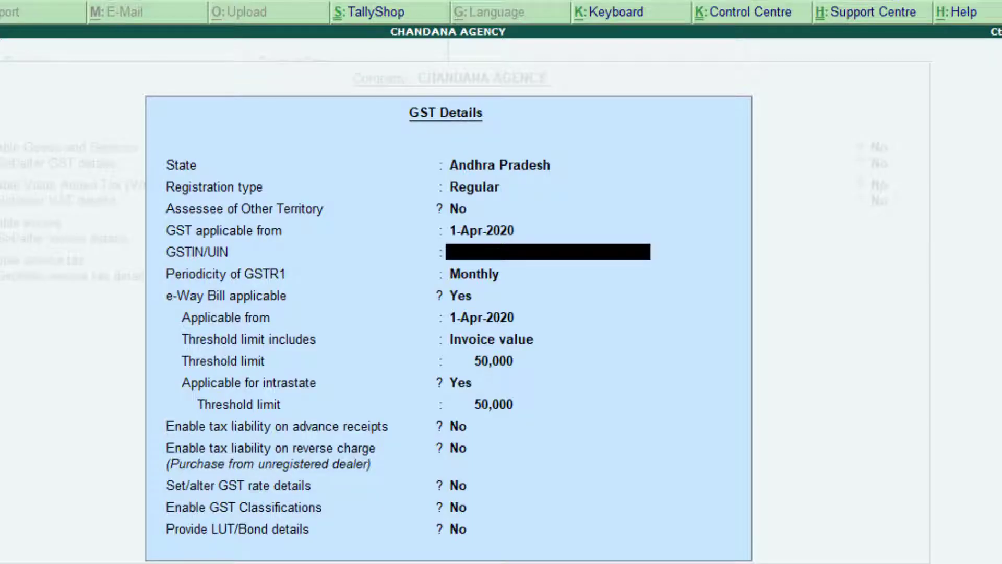
{"action": "key", "text": "ctrl+alt+v"}
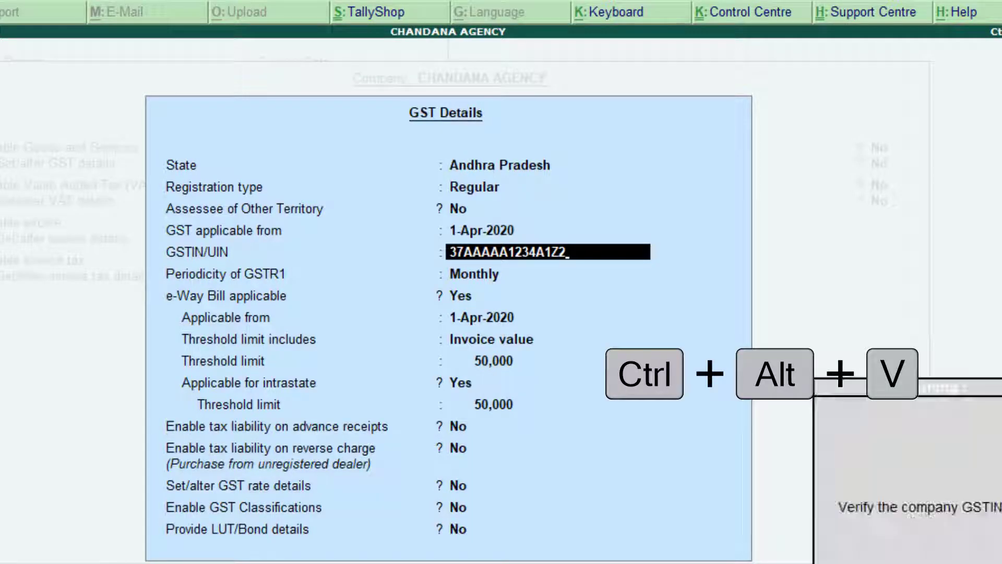
Step: Accept the GST details and the Statutory and Taxation settings
{"action": "key", "text": "Return"}
{"action": "key", "text": "Return"}
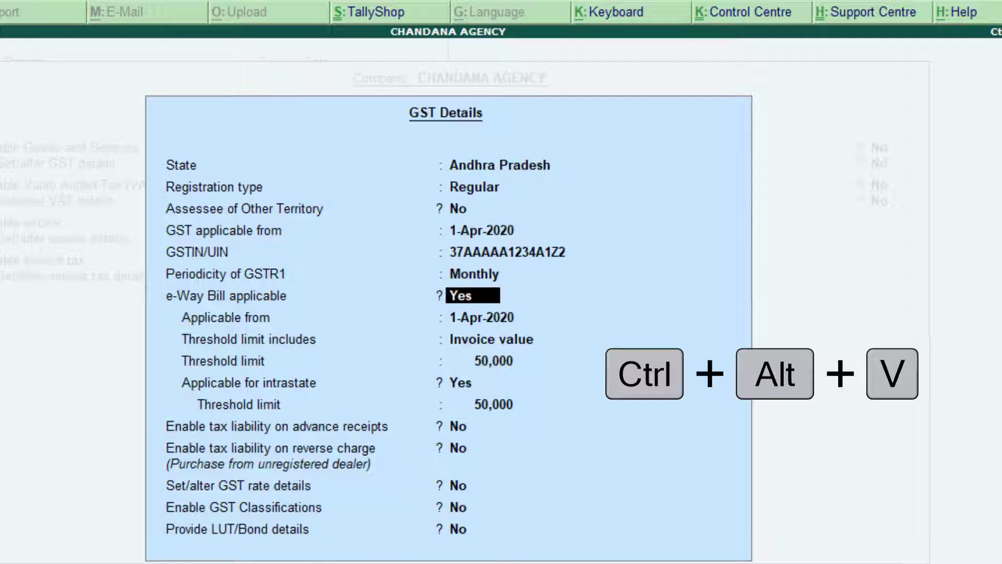
{"action": "key", "text": "ctrl+a"}
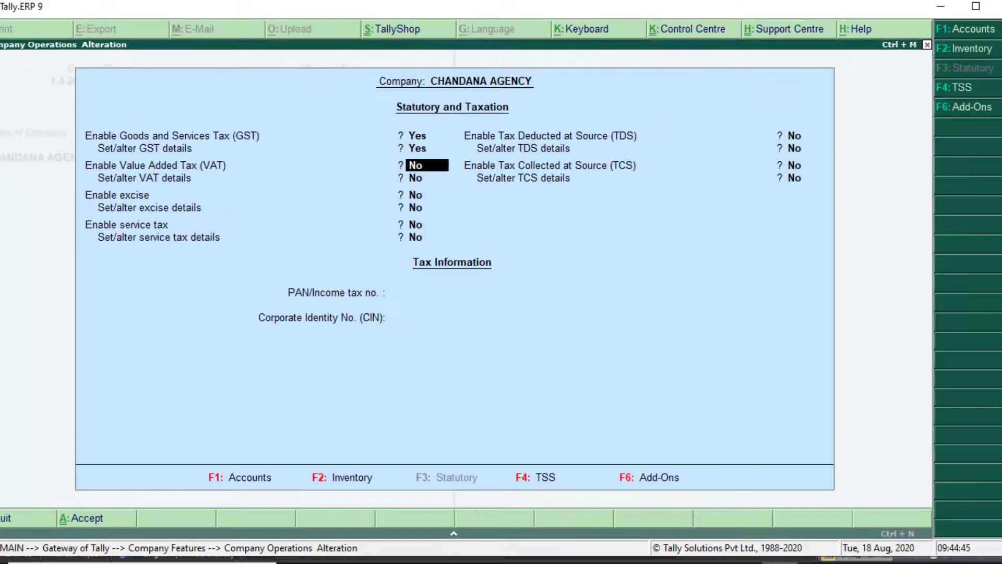
{"action": "key", "text": "ctrl+a"}
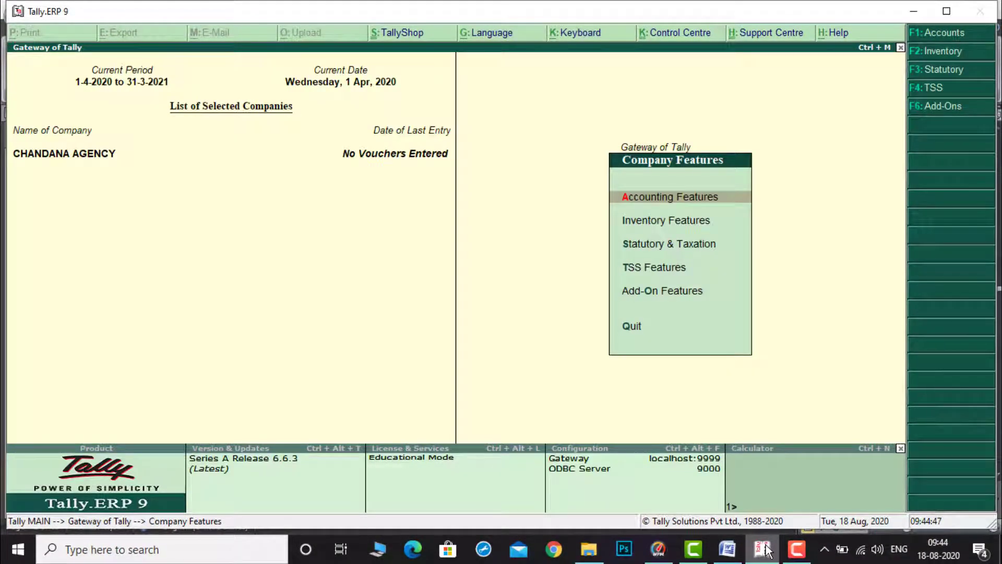
Step: Create a ledger named CAPITAL under Capital Account
{"action": "key", "text": "Escape"}
{"action": "key", "text": "Return"}
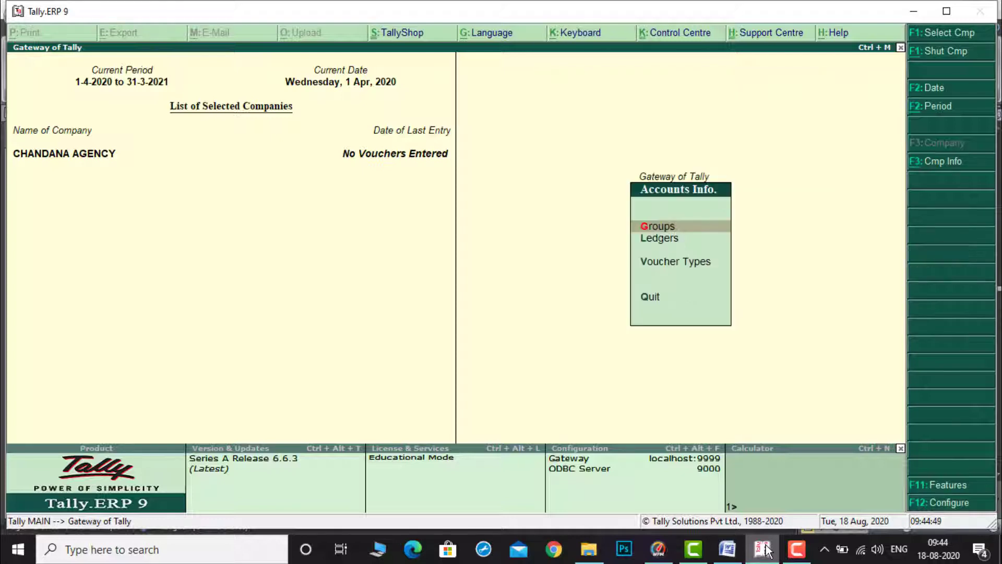
{"action": "key", "text": "Down"}
{"action": "key", "text": "Return"}
{"action": "key", "text": "Return"}
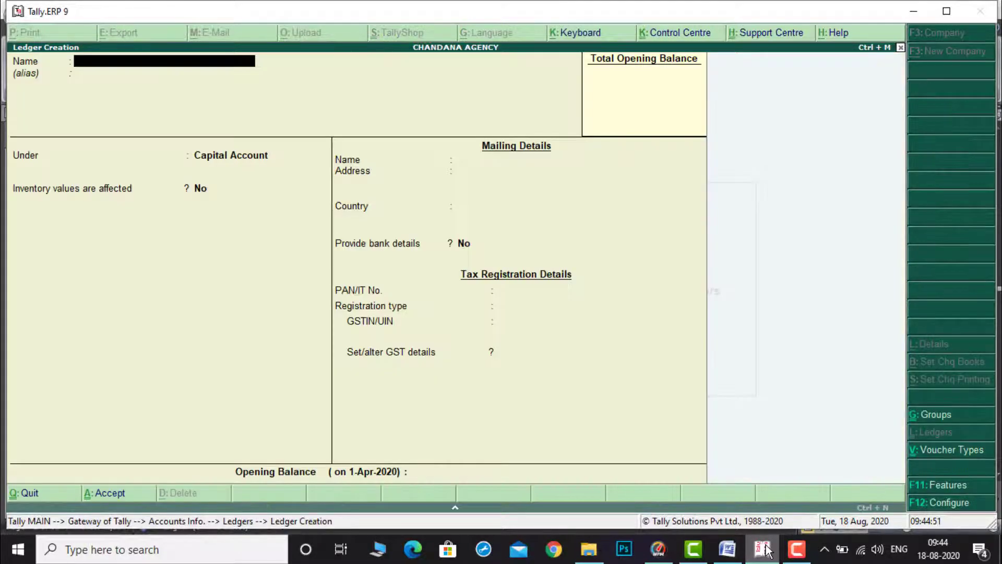
{"action": "type", "text": "CA"}
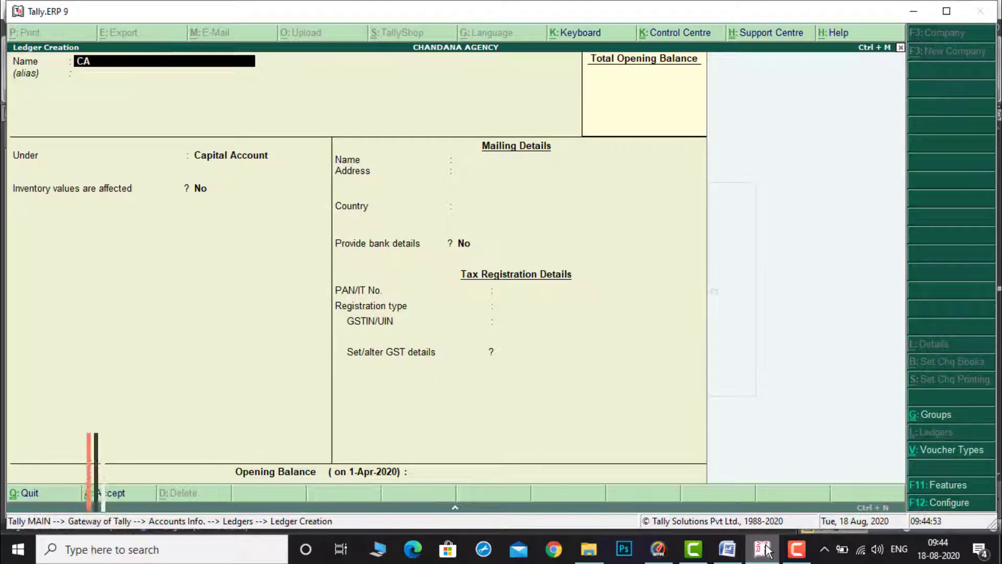
{"action": "type", "text": "PITAL"}
{"action": "key", "text": "Return"}
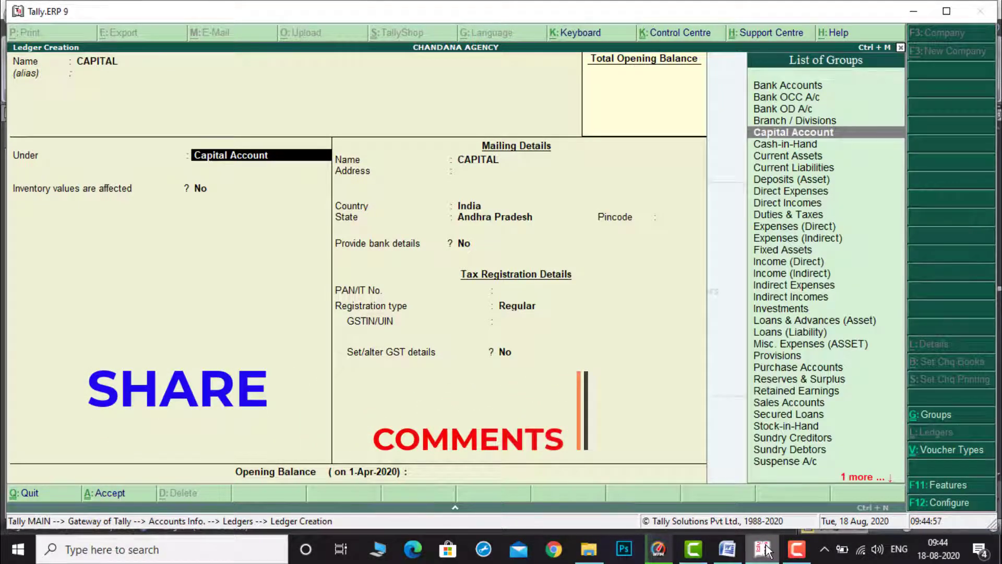
{"action": "key", "text": "ctrl+a"}
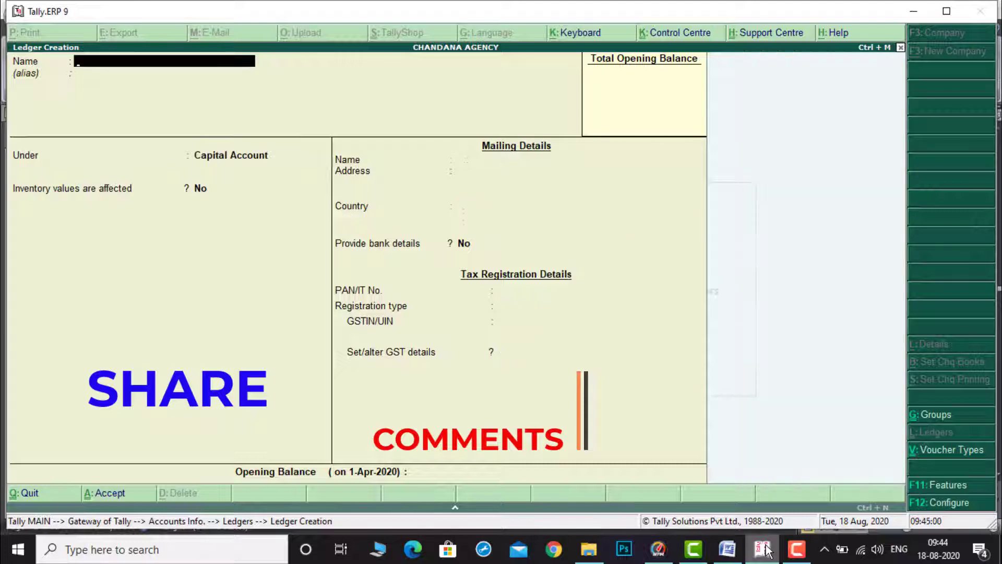
Step: Check the exempt purchase items in the document, then name a new ledger PURCHASE IGST EXEMPT under Purchase Accounts
{"action": "left_click", "coordinate": [729, 551]}
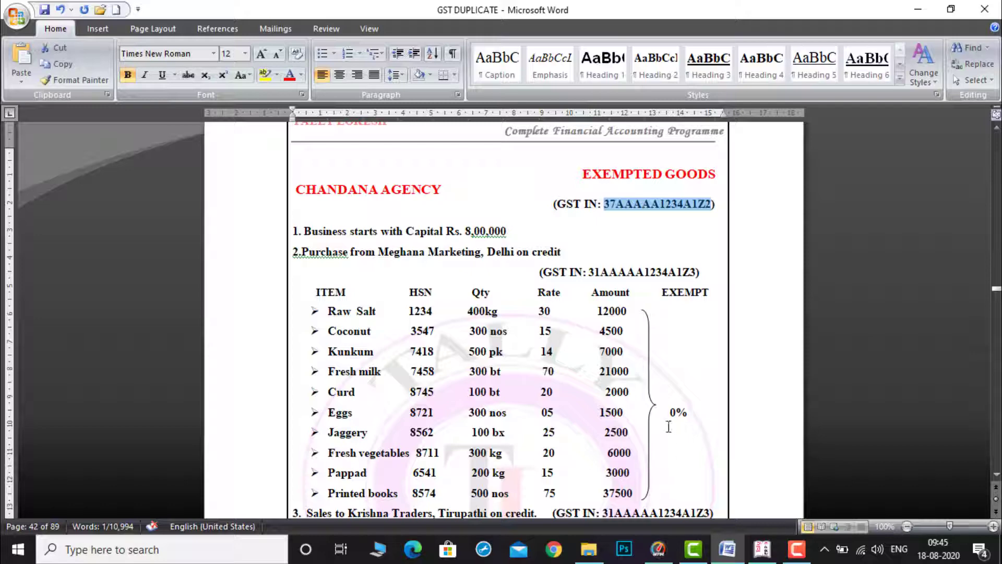
{"action": "left_click_drag", "start_coordinate": [669, 419], "coordinate": [693, 418]}
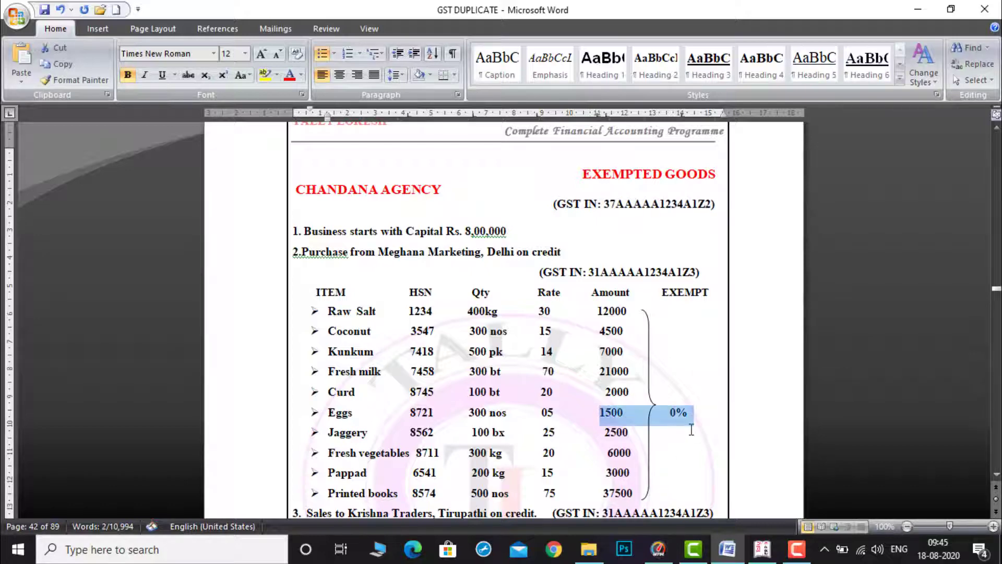
{"action": "left_click", "coordinate": [691, 429]}
{"action": "left_click", "coordinate": [764, 555]}
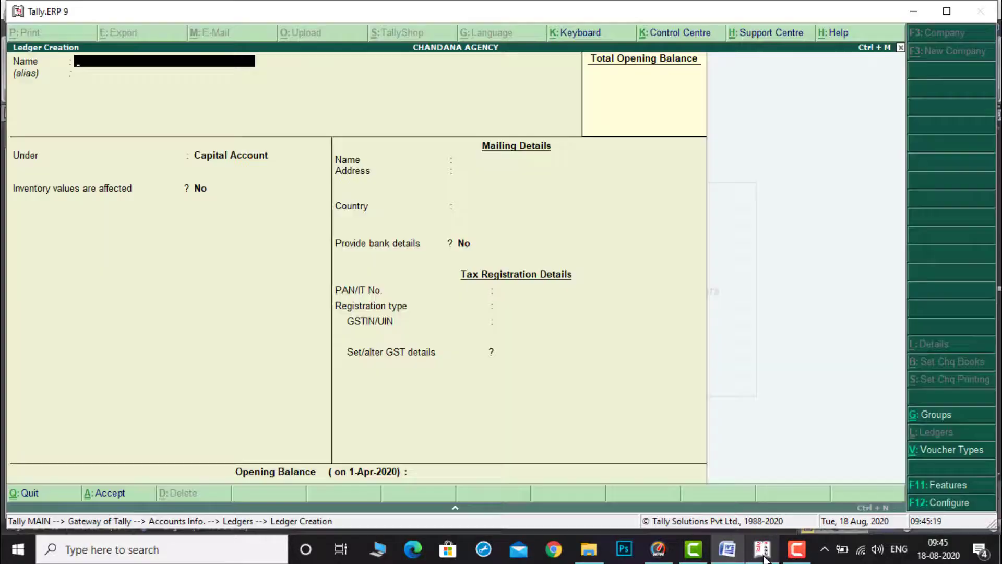
{"action": "type", "text": "U"}
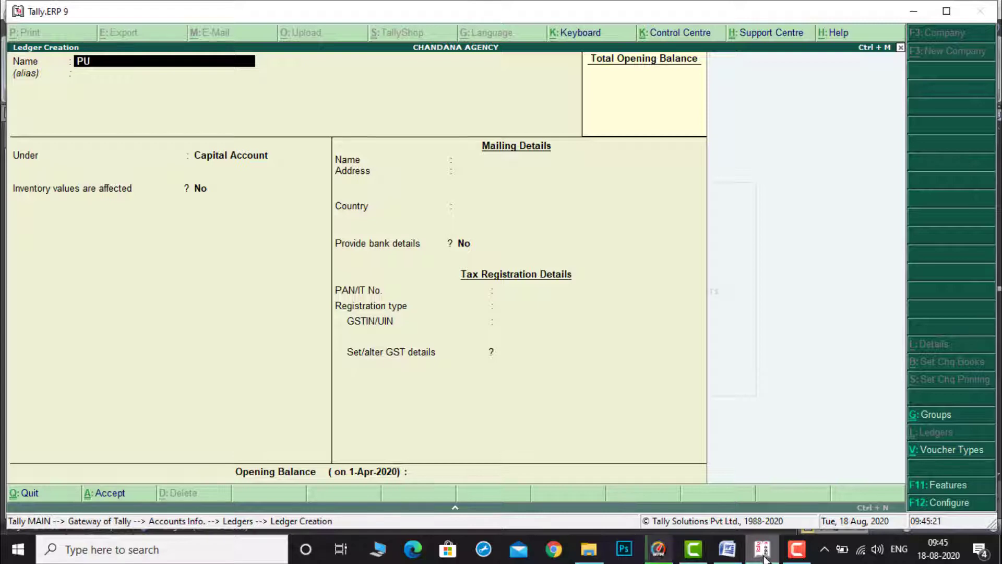
{"action": "type", "text": "RCHASE IGS"}
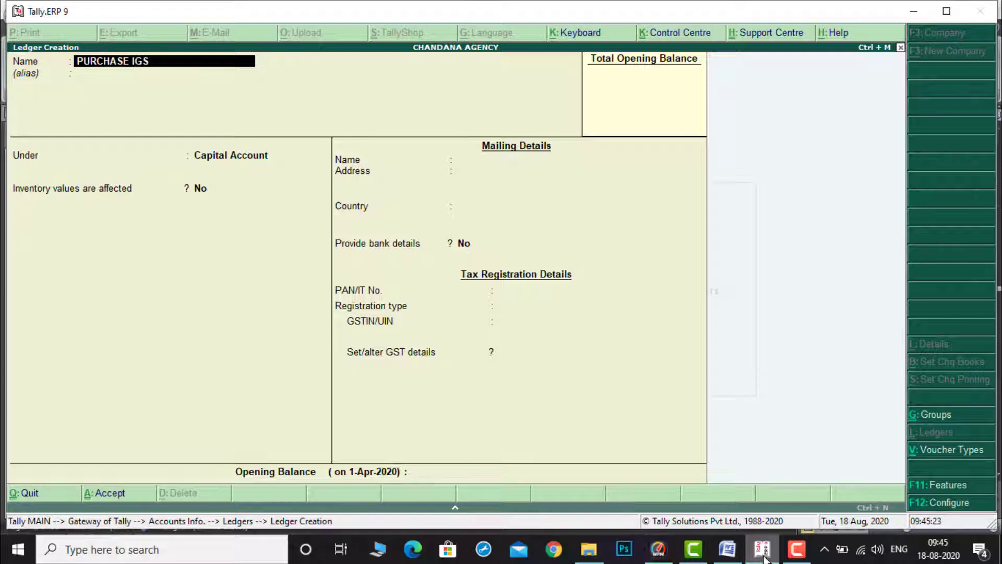
{"action": "type", "text": "T EXEM"}
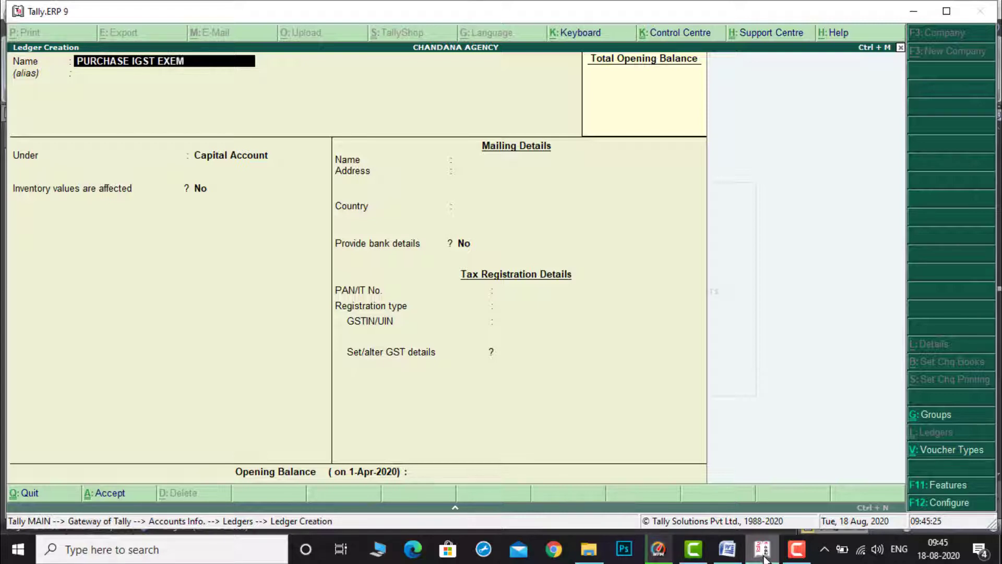
{"action": "type", "text": "PT"}
{"action": "key", "text": "Return"}
{"action": "type", "text": "P"}
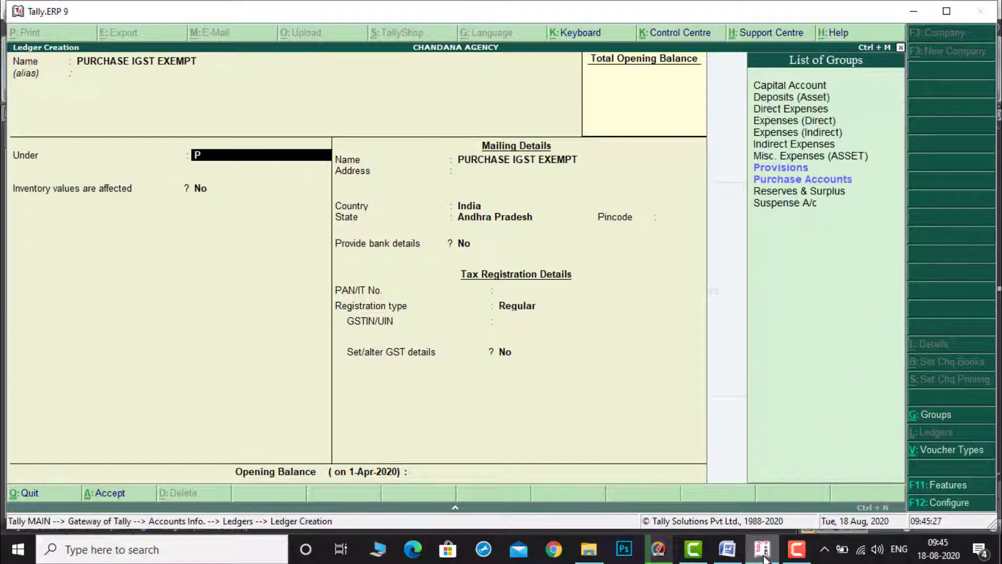
{"action": "type", "text": "U"}
{"action": "key", "text": "Return"}
{"action": "key", "text": "Return"}
Step: Set the ledger's type of supply to Goods and accept it
{"action": "key", "text": "Return"}
{"action": "key", "text": "Return"}
{"action": "key", "text": "Return"}
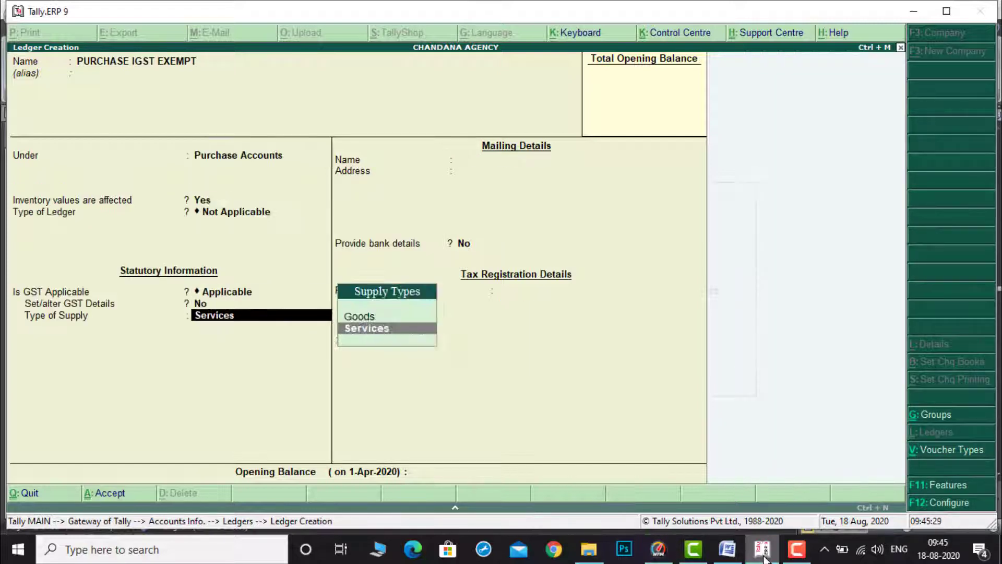
{"action": "key", "text": "Up"}
{"action": "key", "text": "Return"}
{"action": "key", "text": "Return"}
{"action": "key", "text": "Return"}
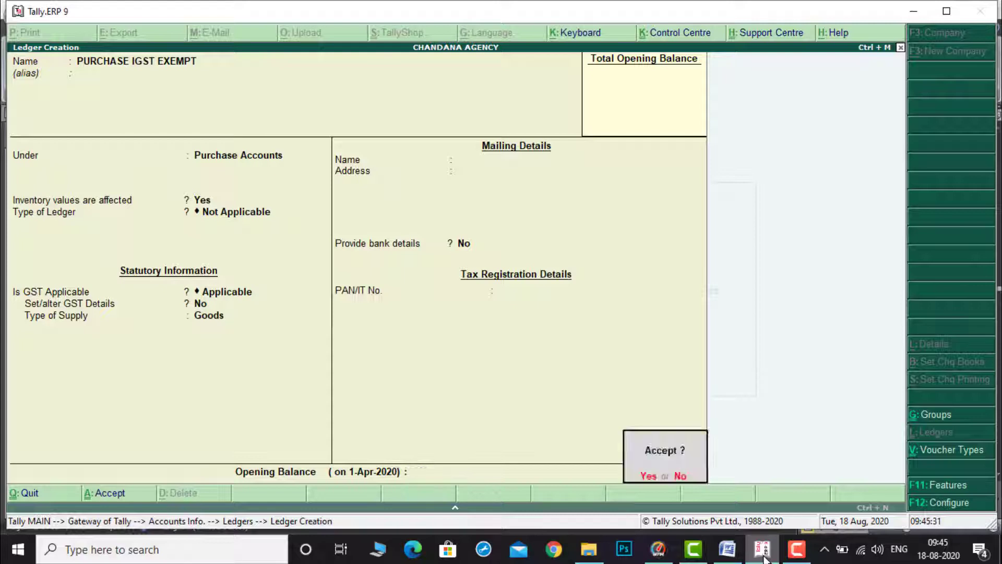
{"action": "key", "text": "Return"}
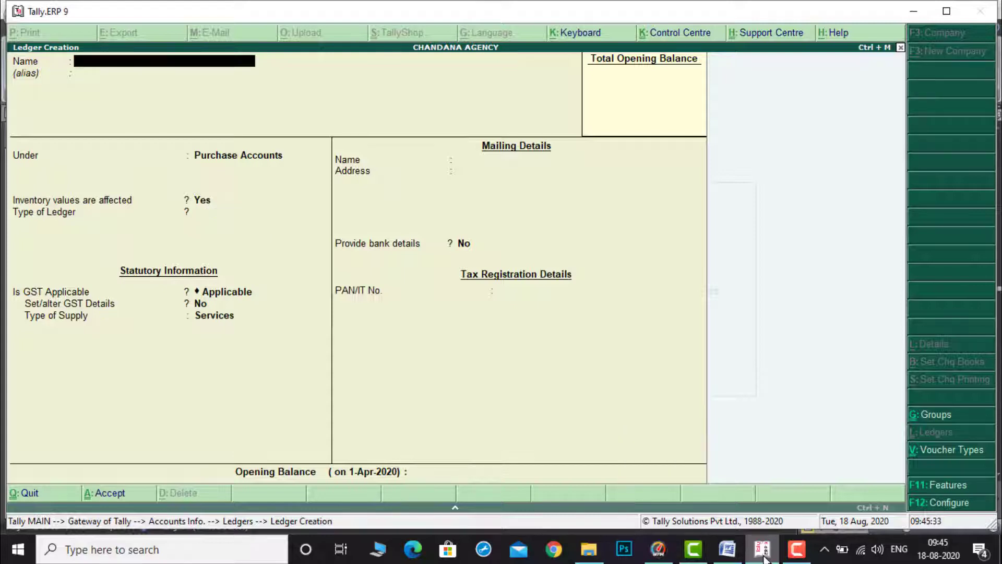
Step: Check the supplier in the document, then name a new ledger MEGHANA MARKETING under Sundry Creditors
{"action": "type", "text": "ME"}
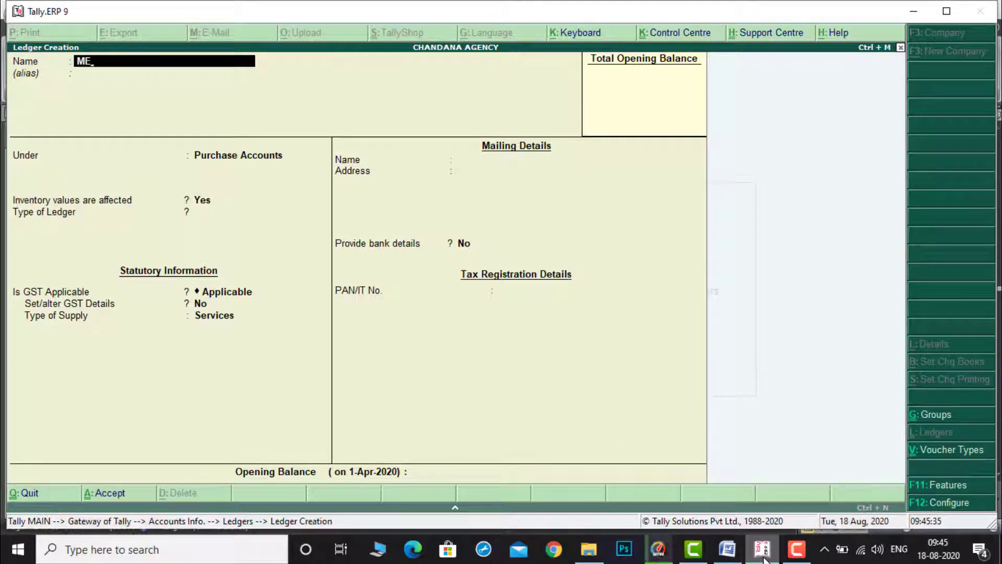
{"action": "type", "text": "GHANA"}
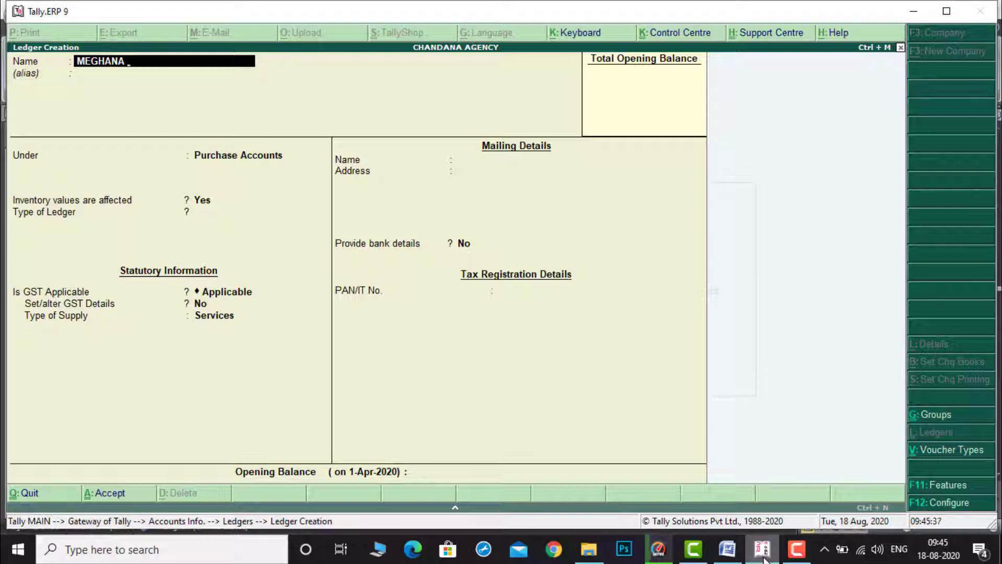
{"action": "left_click", "coordinate": [731, 555]}
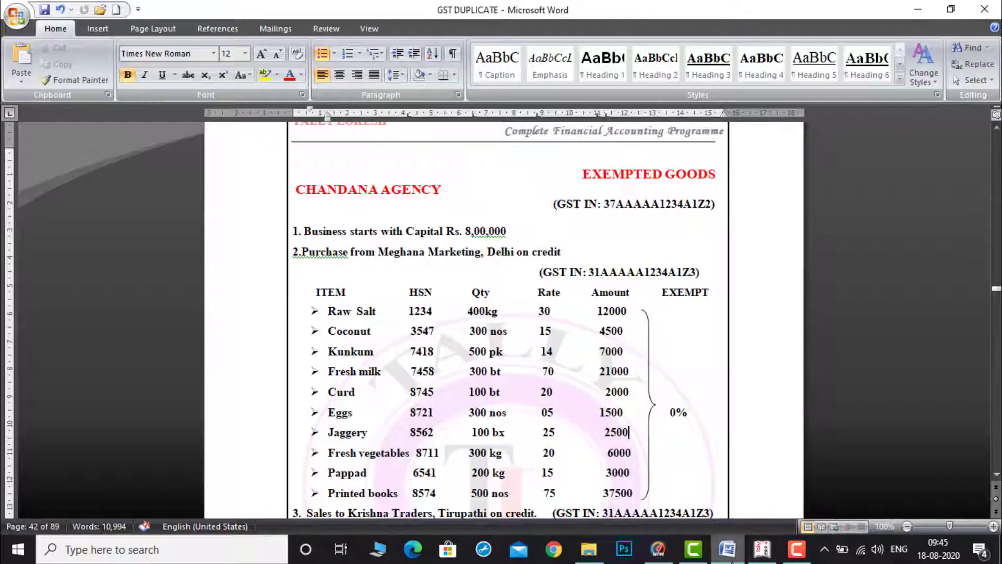
{"action": "left_click", "coordinate": [764, 556]}
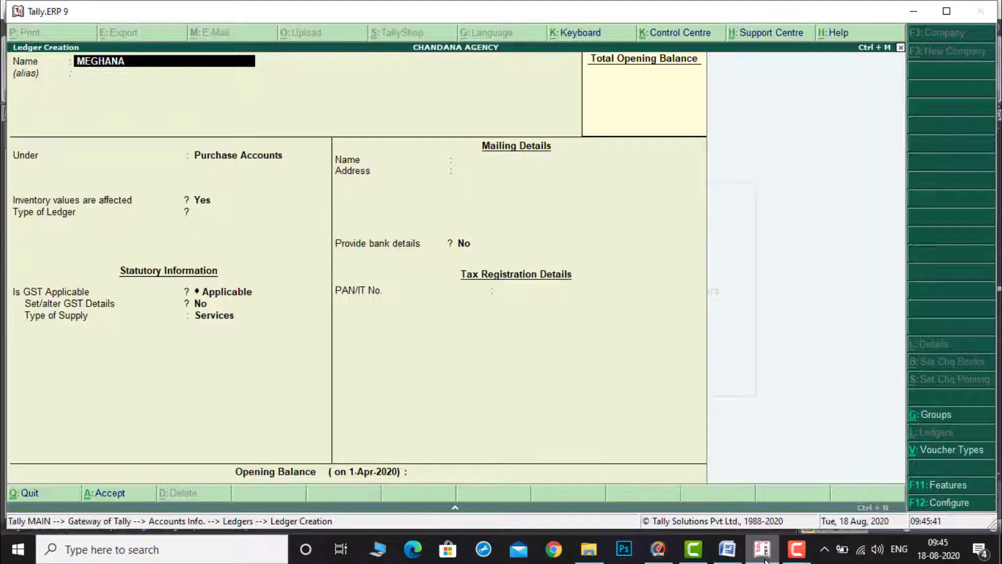
{"action": "type", "text": "MARKETI"}
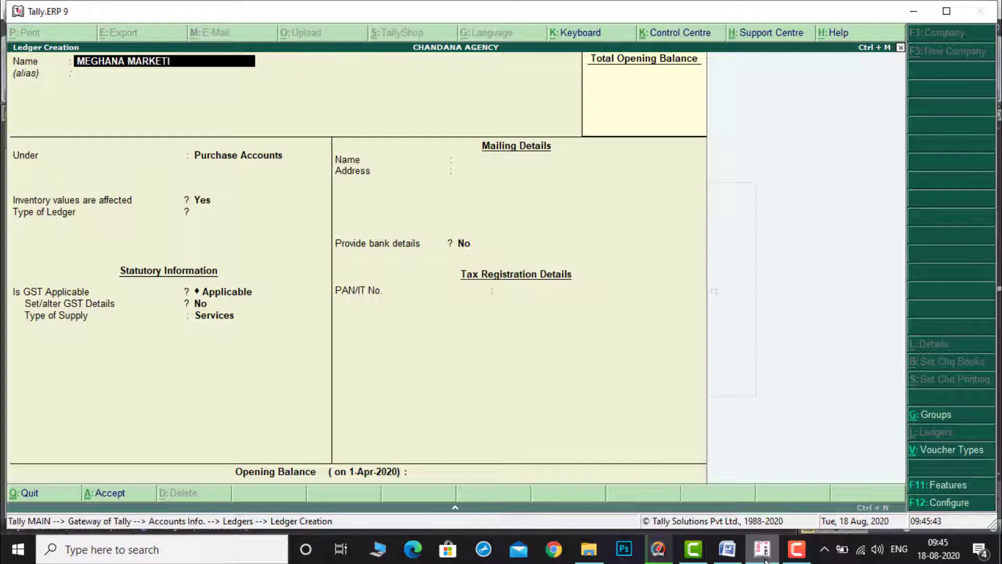
{"action": "type", "text": "NG"}
{"action": "key", "text": "Return"}
{"action": "key", "text": "Return"}
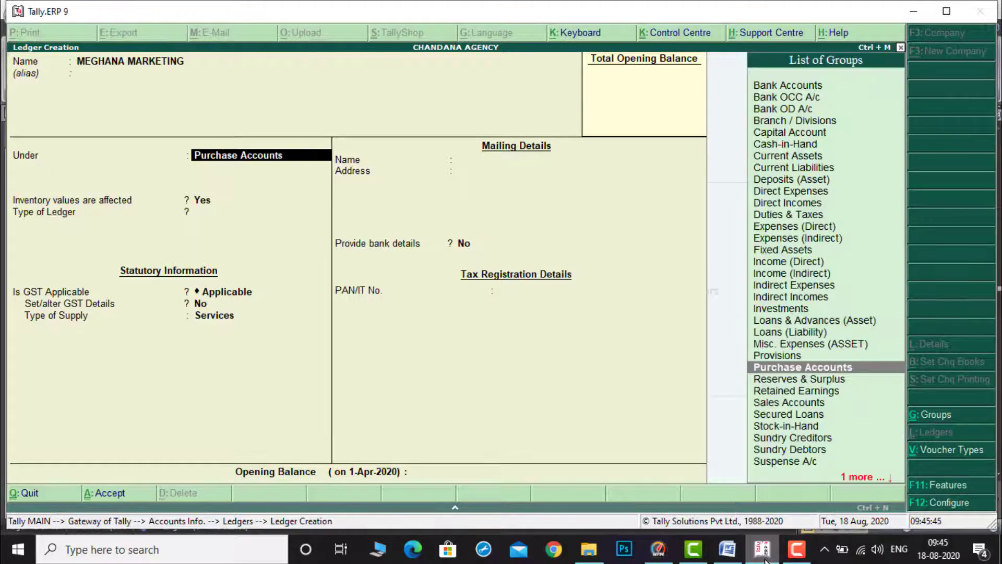
{"action": "type", "text": "SUN"}
{"action": "key", "text": "Return"}
Step: Set the supplier ledger's state to Delhi and keep the Regular registration type
{"action": "key", "text": "Return"}
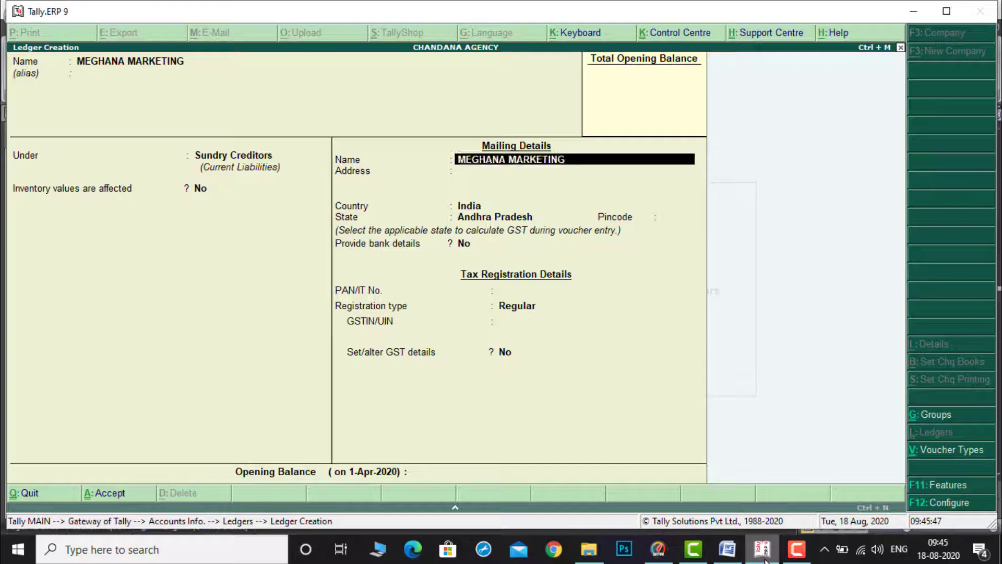
{"action": "key", "text": "Return"}
{"action": "key", "text": "Return"}
{"action": "key", "text": "Return"}
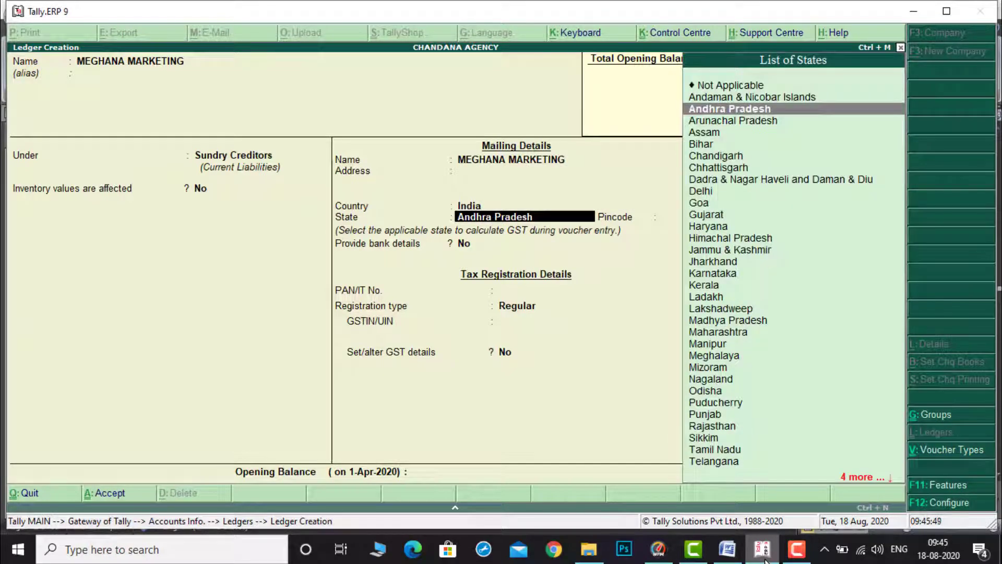
{"action": "type", "text": "D"}
{"action": "key", "text": "Down"}
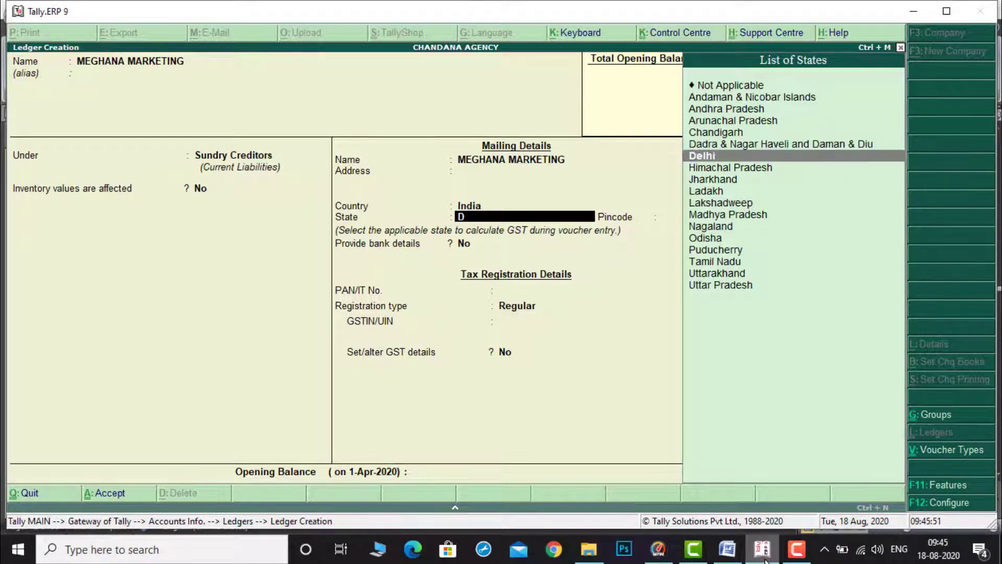
{"action": "key", "text": "Return"}
{"action": "key", "text": "Return"}
{"action": "key", "text": "Return"}
{"action": "key", "text": "Return"}
{"action": "key", "text": "Return"}
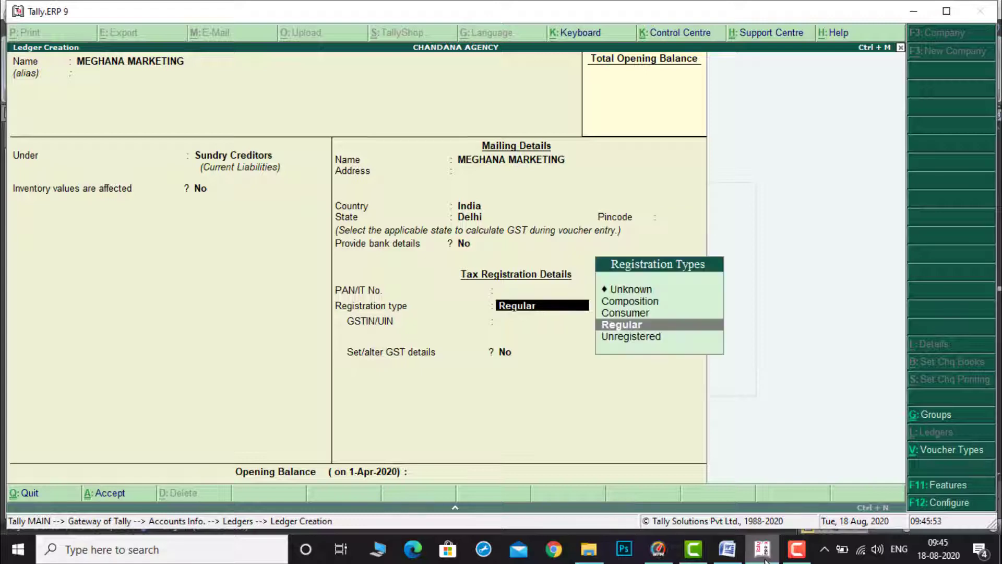
Step: Copy the supplier's GSTIN from the document into the GSTIN/UIN field and accept the ledger
{"action": "left_click", "coordinate": [727, 549]}
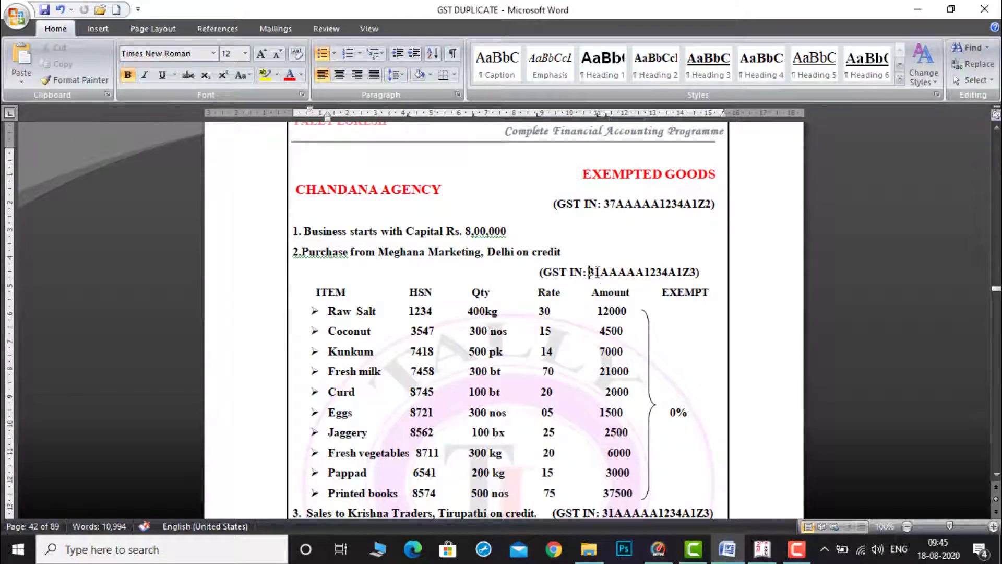
{"action": "left_click_drag", "start_coordinate": [589, 273], "coordinate": [697, 271]}
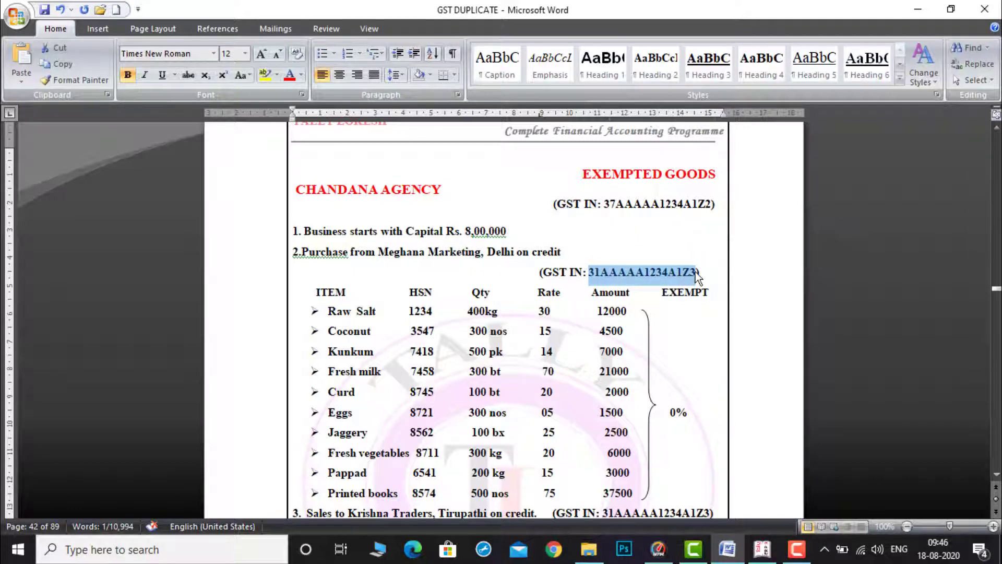
{"action": "left_click", "coordinate": [776, 551]}
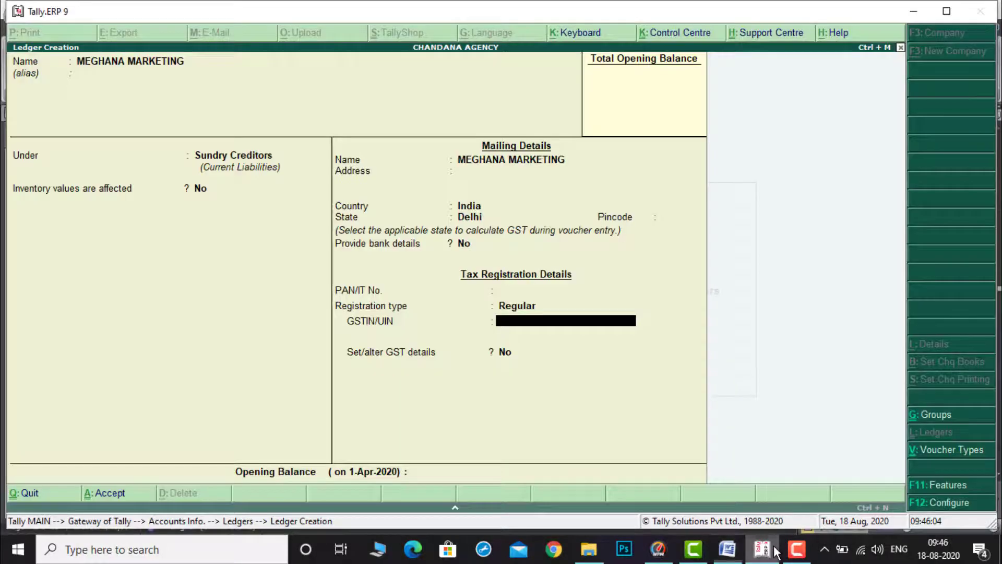
{"action": "key", "text": "ctrl+alt+v"}
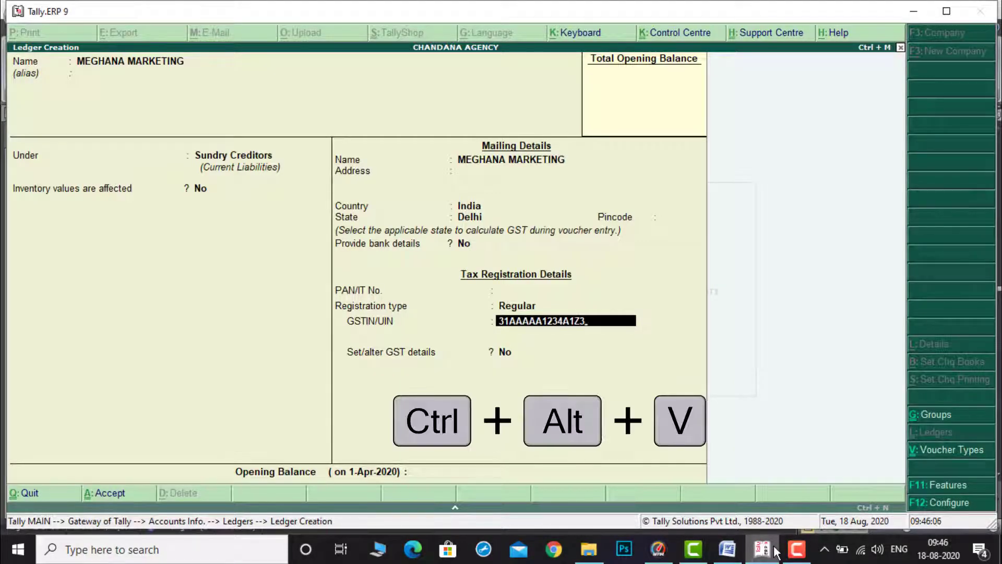
{"action": "key", "text": "Return"}
{"action": "key", "text": "Return"}
{"action": "key", "text": "Return"}
{"action": "key", "text": "Return"}
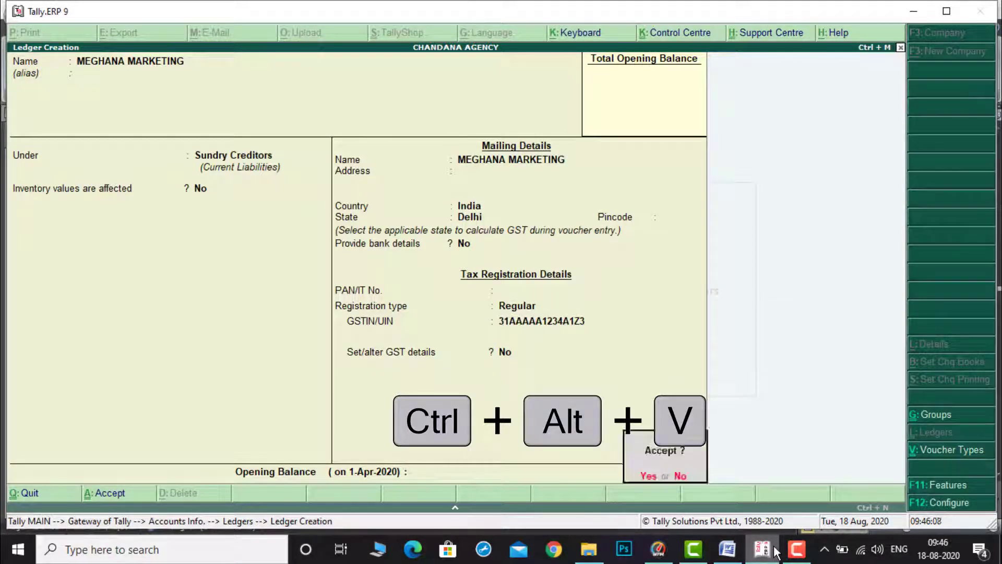
{"action": "key", "text": "Return"}
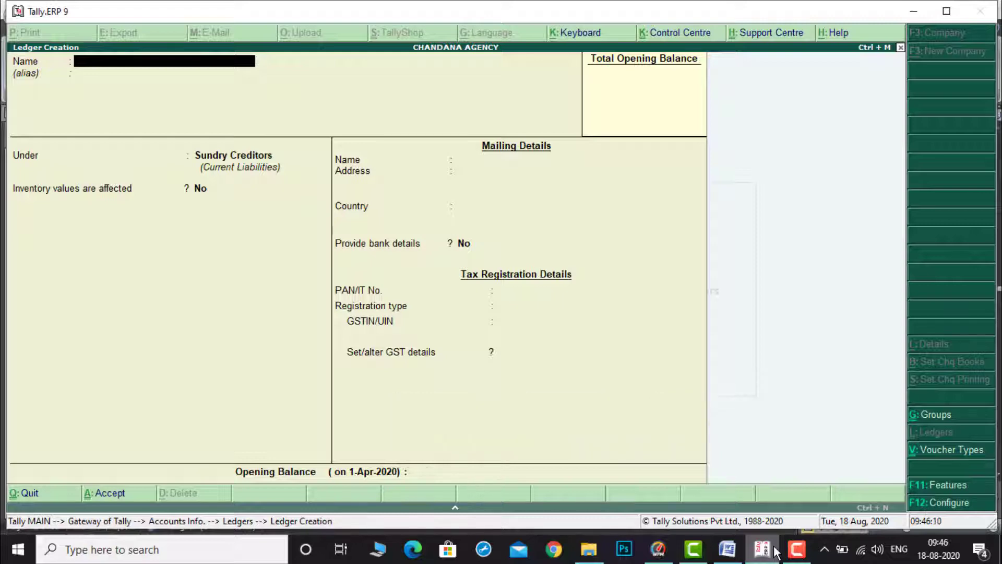
Step: Review the sales entries in the document, then name a new ledger SALES EXEMPT under Sales Accounts
{"action": "left_click", "coordinate": [732, 551]}
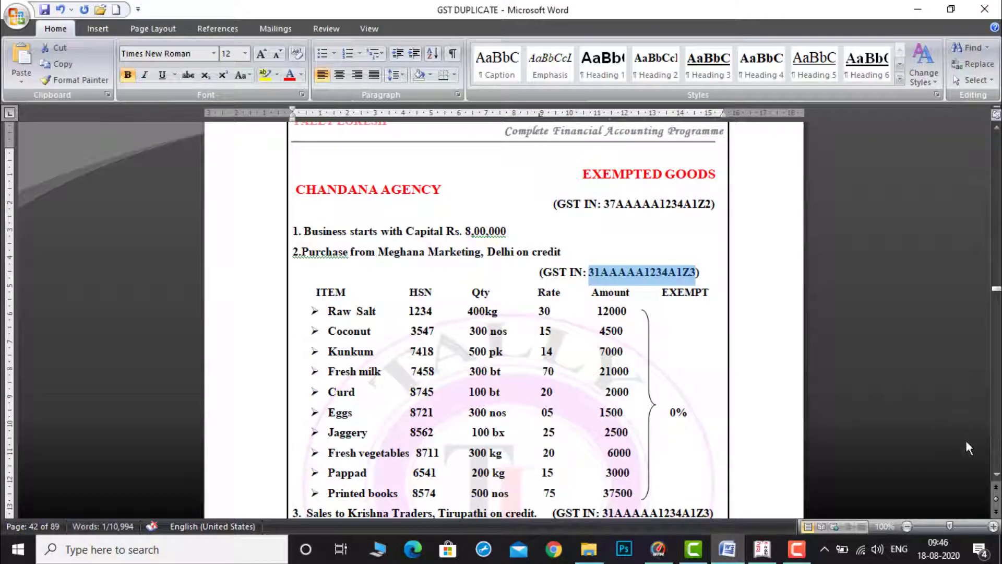
{"action": "scroll", "coordinate": [506, 319], "scroll_direction": "down", "scroll_amount": 5}
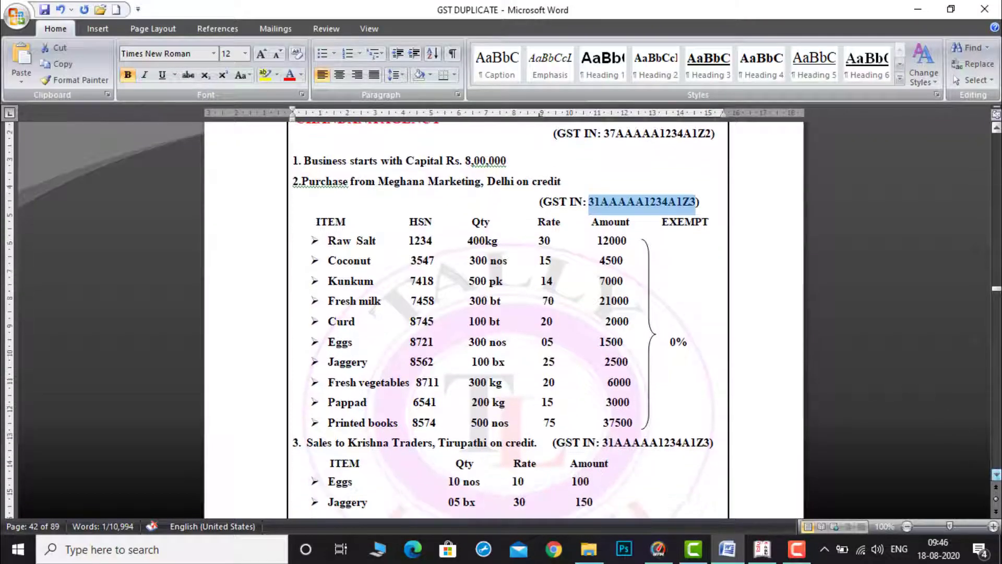
{"action": "scroll", "coordinate": [506, 319], "scroll_direction": "down", "scroll_amount": 1}
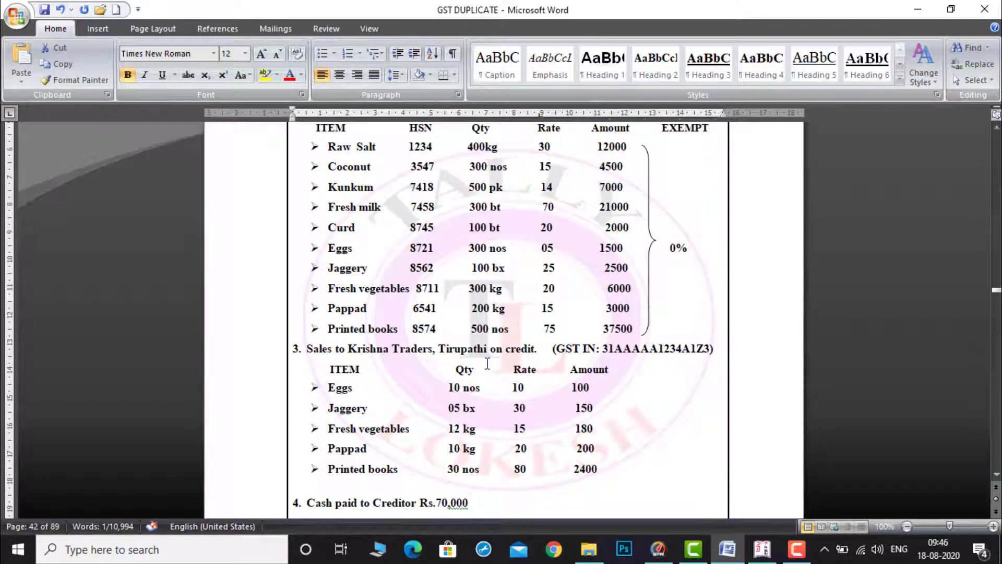
{"action": "left_click", "coordinate": [762, 549]}
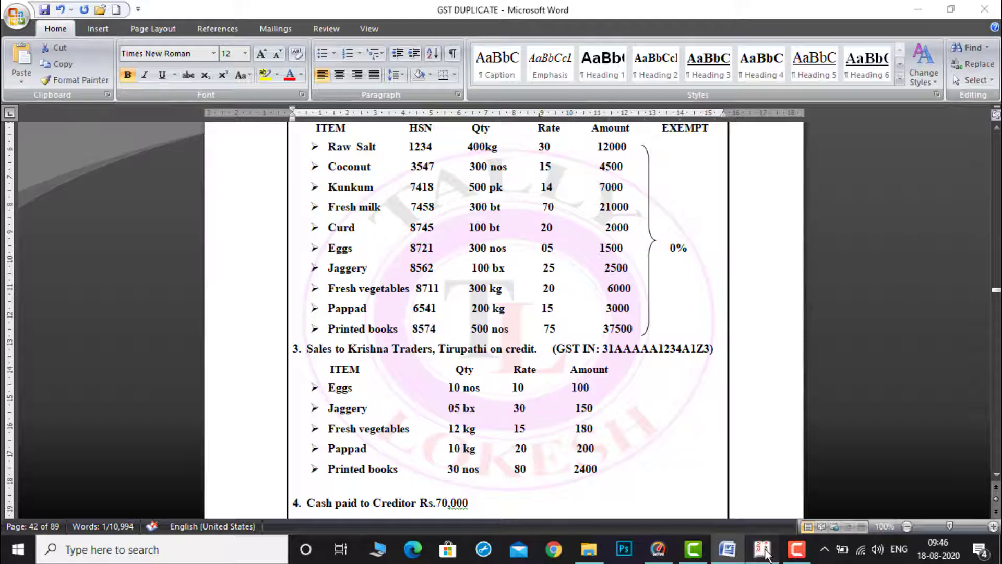
{"action": "type", "text": "SALES"}
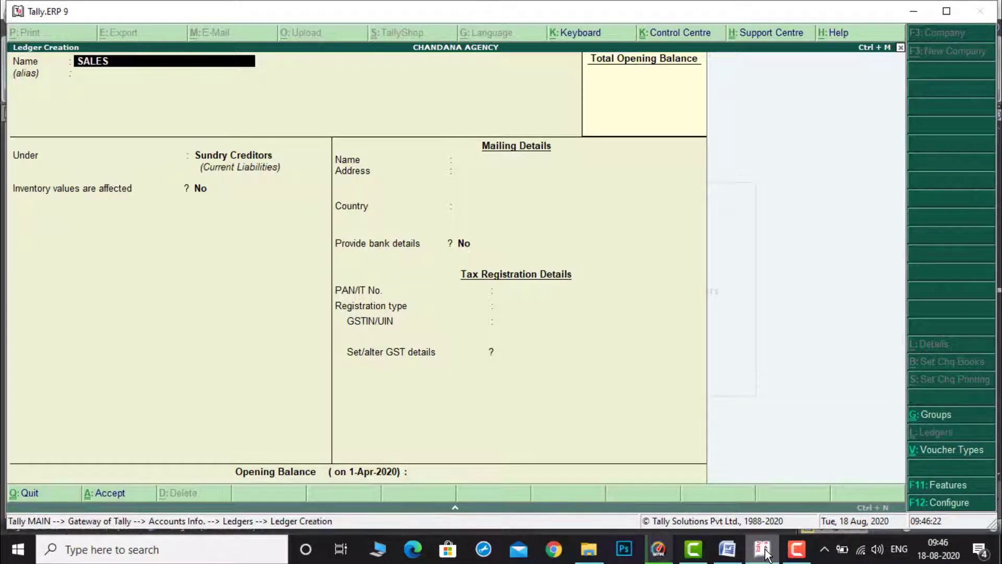
{"action": "type", "text": " EX"}
{"action": "key", "text": "Return"}
{"action": "key", "text": "Return"}
{"action": "type", "text": "SA"}
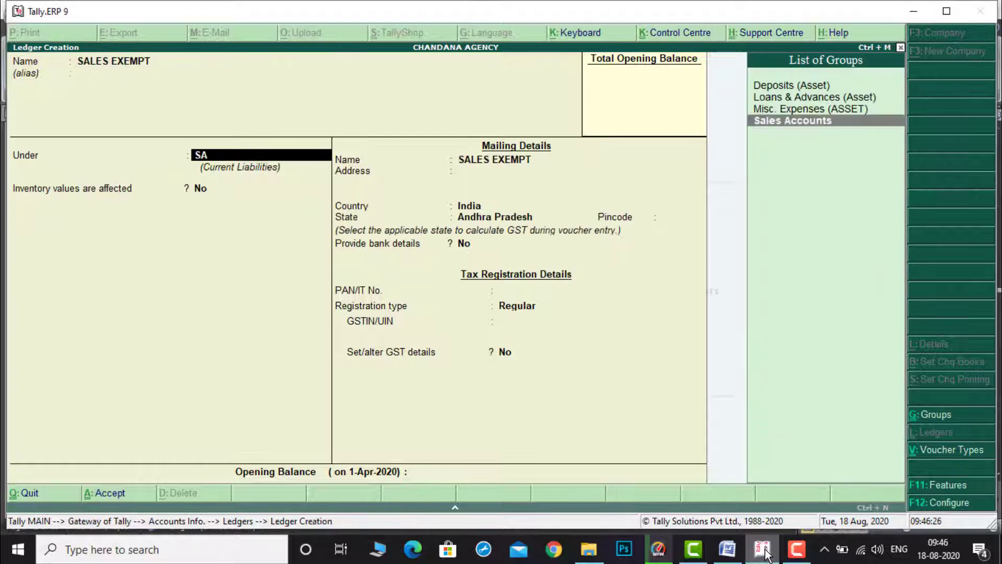
{"action": "key", "text": "Return"}
{"action": "key", "text": "Return"}
{"action": "key", "text": "Return"}
{"action": "key", "text": "Return"}
Step: Set the ledger's type of supply to Goods and accept it
{"action": "key", "text": "Return"}
{"action": "key", "text": "Up"}
{"action": "key", "text": "Return"}
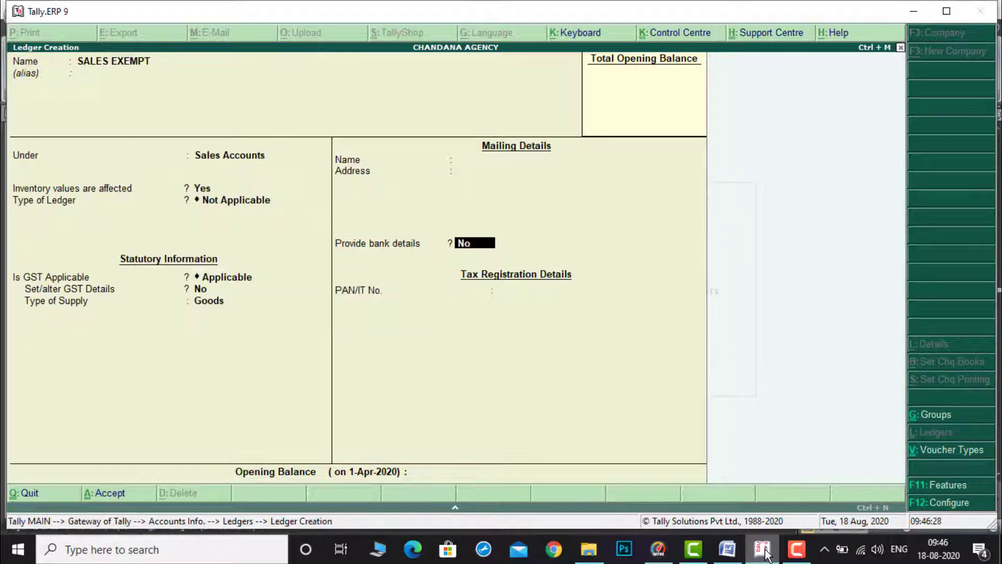
{"action": "key", "text": "ctrl+a"}
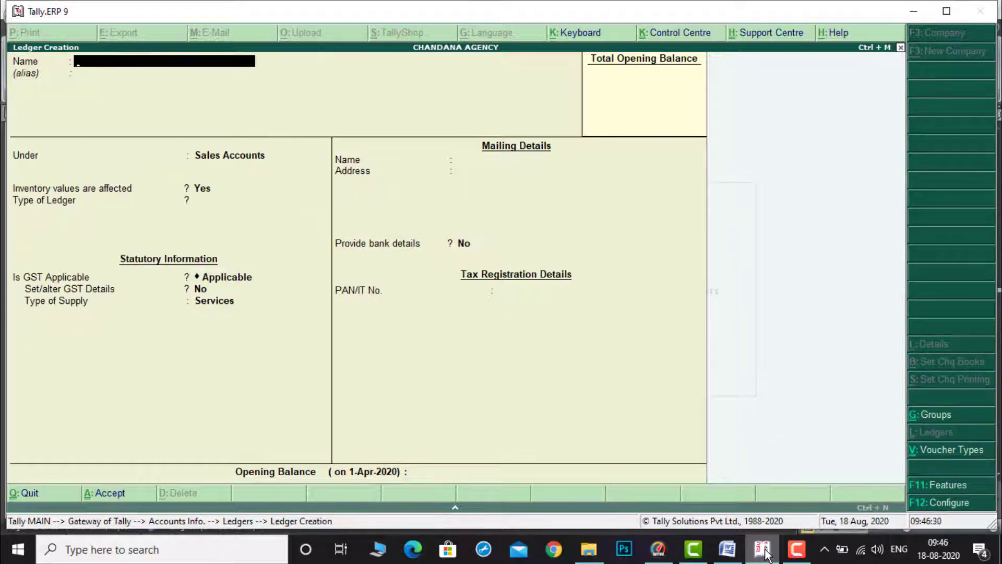
Step: Check the customer in the document, then name a new ledger KRISHNA TRADERS under Sundry Debtors
{"action": "left_click", "coordinate": [725, 560]}
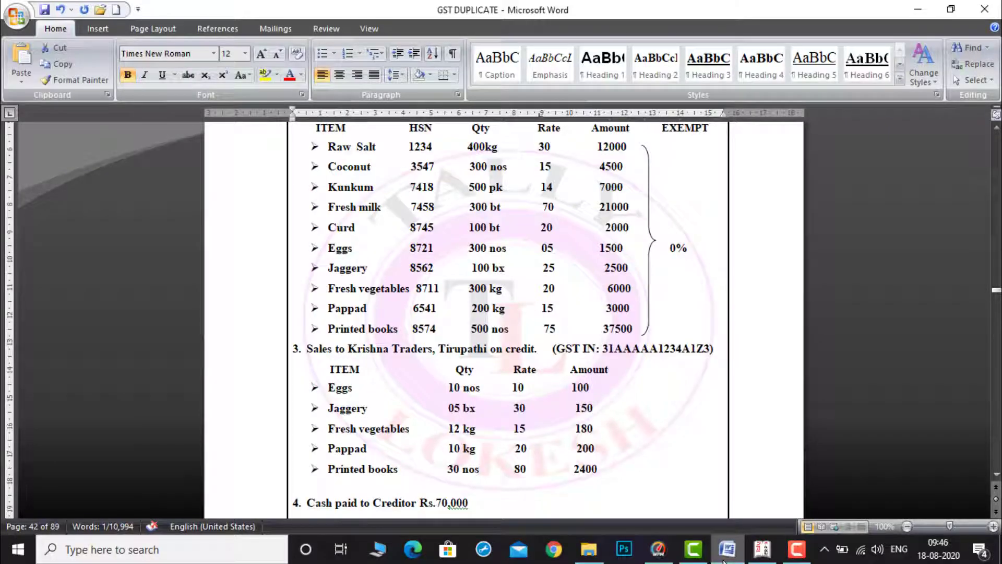
{"action": "left_click", "coordinate": [766, 557]}
{"action": "type", "text": "KRI"}
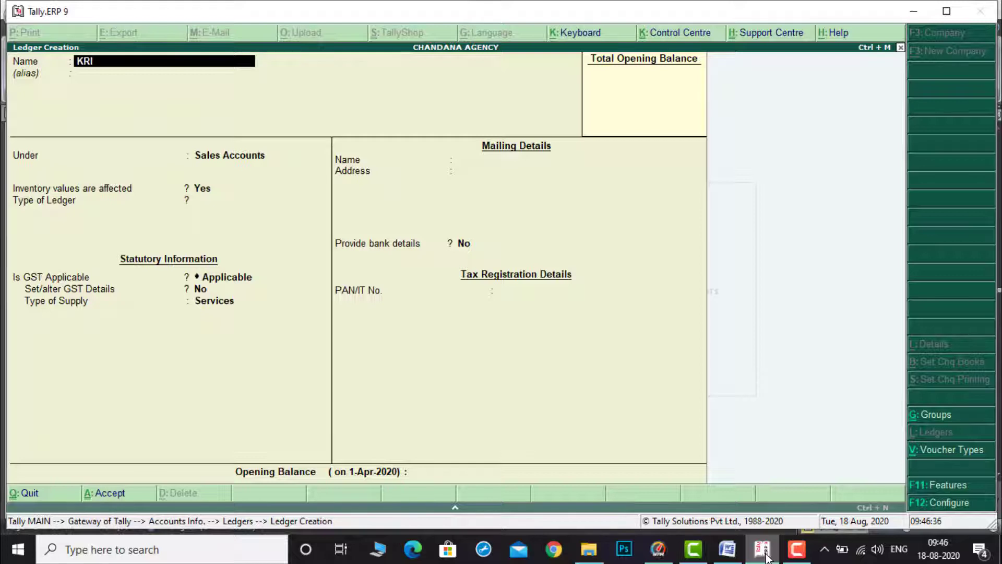
{"action": "type", "text": "SHNA TRADERS"}
{"action": "key", "text": "Return"}
{"action": "type", "text": "SUN"}
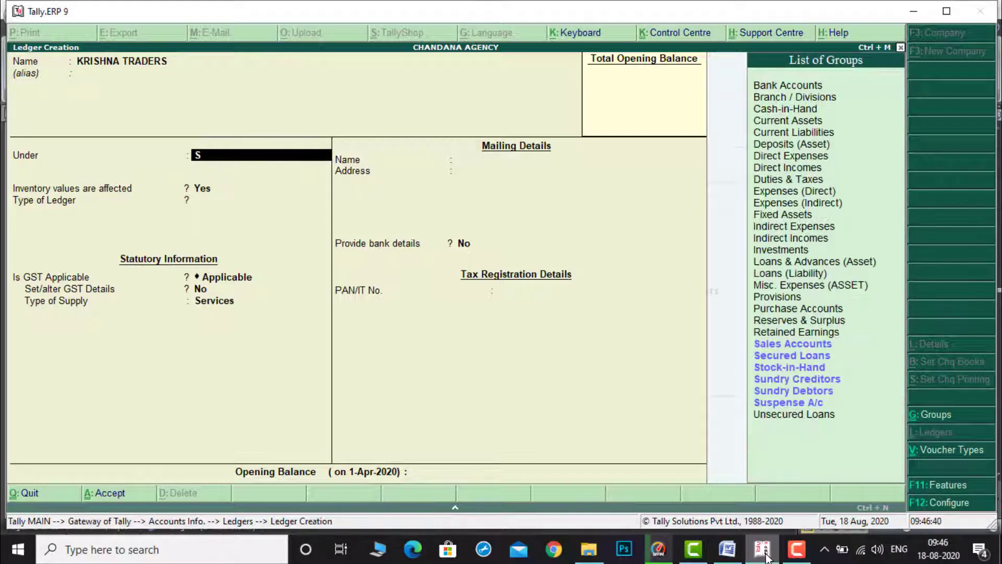
{"action": "key", "text": "Down"}
{"action": "key", "text": "Return"}
Step: Keep Andhra Pradesh as the customer ledger's state and Regular as its registration type
{"action": "key", "text": "Return"}
{"action": "key", "text": "Return"}
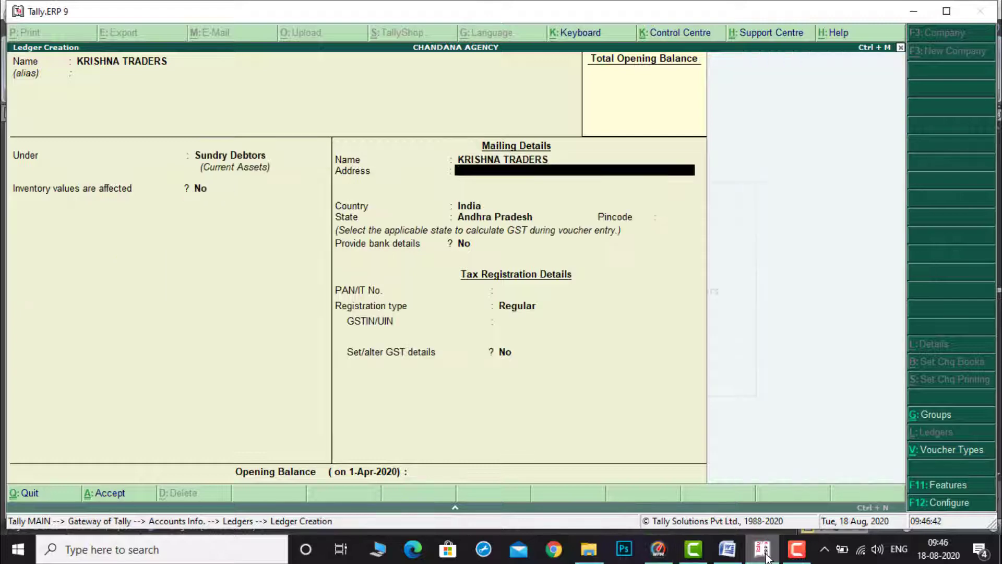
{"action": "key", "text": "Return"}
{"action": "key", "text": "Return"}
{"action": "key", "text": "Return"}
{"action": "key", "text": "Return"}
{"action": "key", "text": "Return"}
{"action": "key", "text": "Return"}
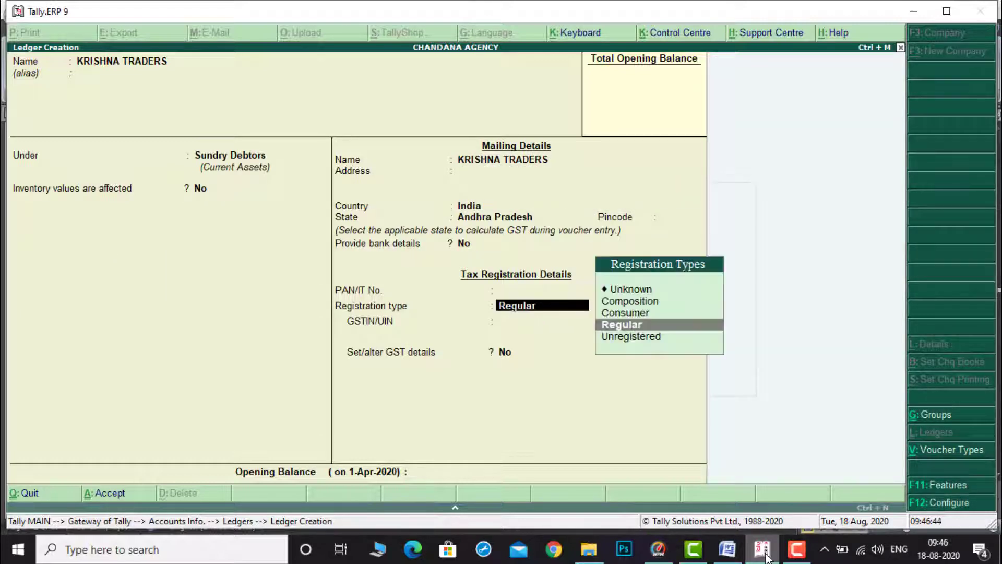
{"action": "key", "text": "Return"}
Step: Change the customer's GSTIN state code in the document to 37 and select the GSTIN
{"action": "left_click", "coordinate": [728, 549]}
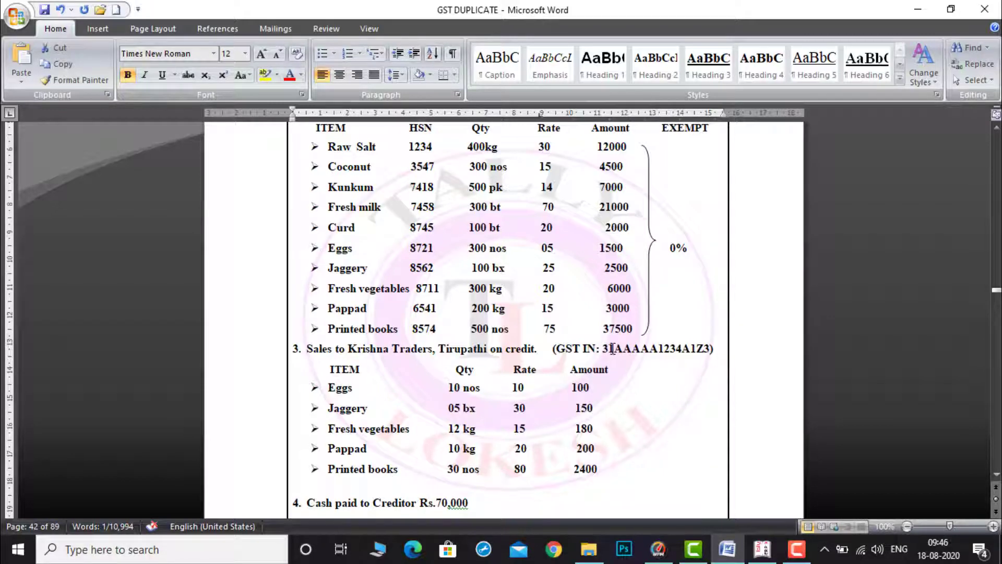
{"action": "type", "text": "7"}
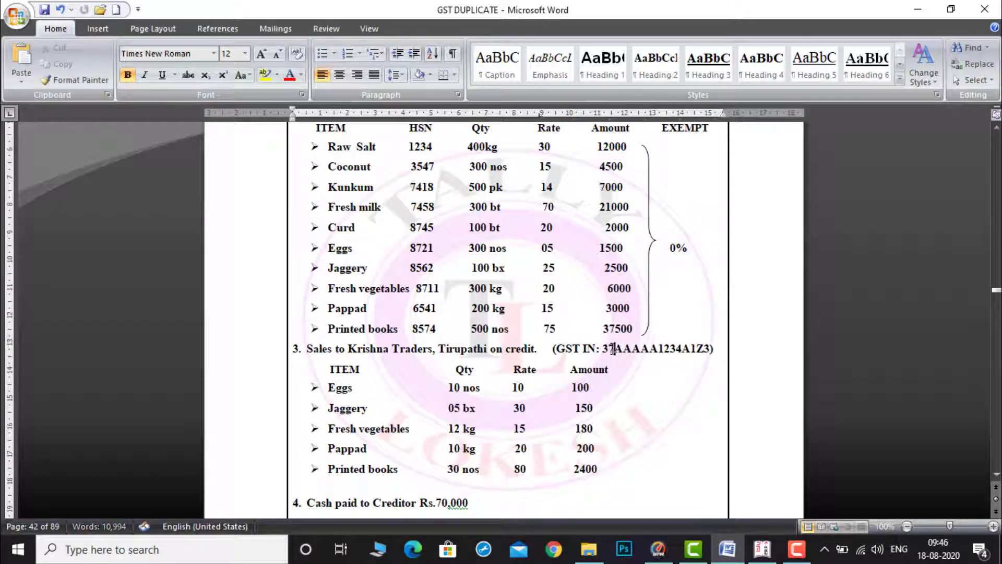
{"action": "left_click_drag", "start_coordinate": [604, 349], "coordinate": [710, 352]}
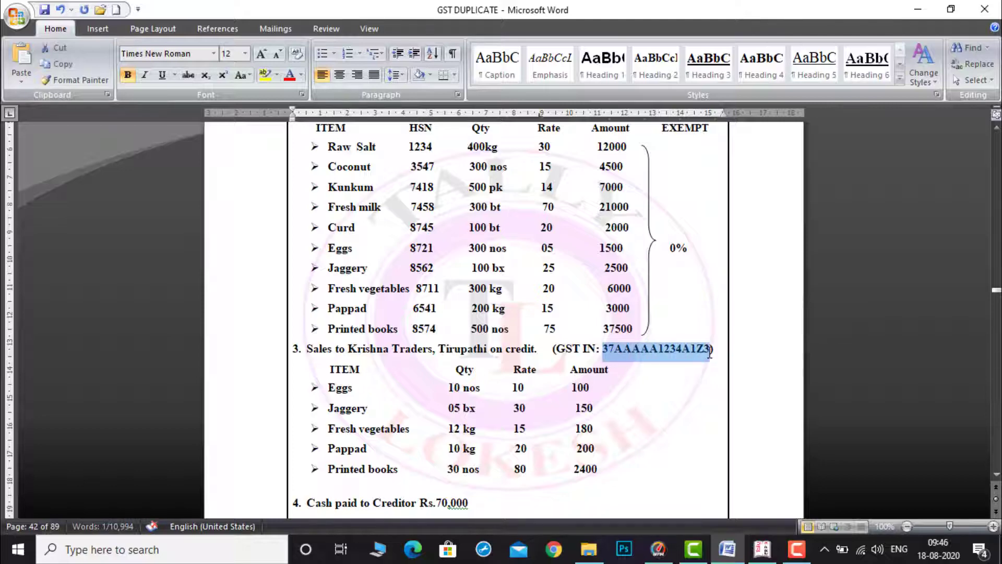
Step: Paste the customer's GSTIN into the GSTIN/UIN field and accept the ledger
{"action": "left_click", "coordinate": [763, 549]}
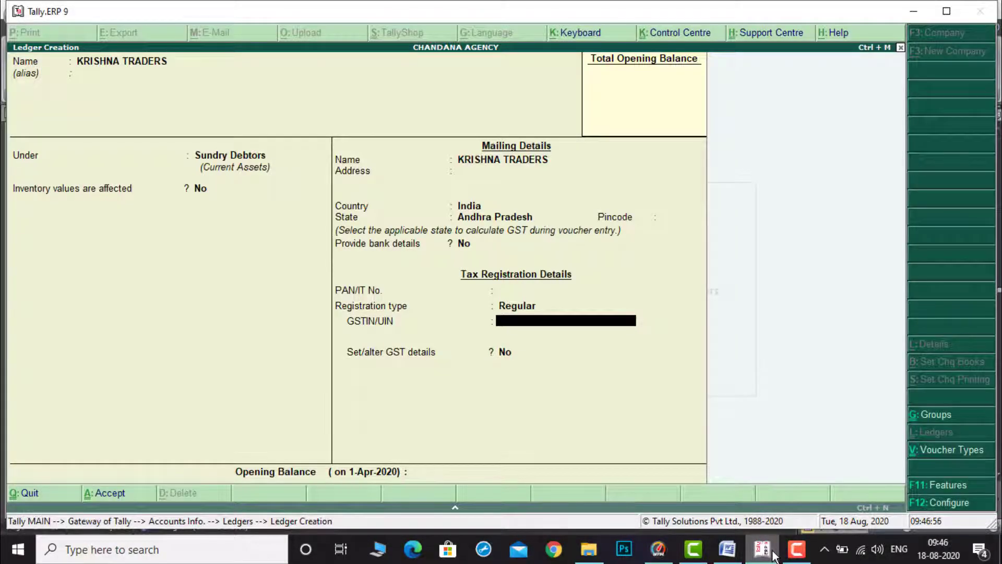
{"action": "key", "text": "ctrl+alt+v"}
{"action": "key", "text": "Return"}
{"action": "key", "text": "Return"}
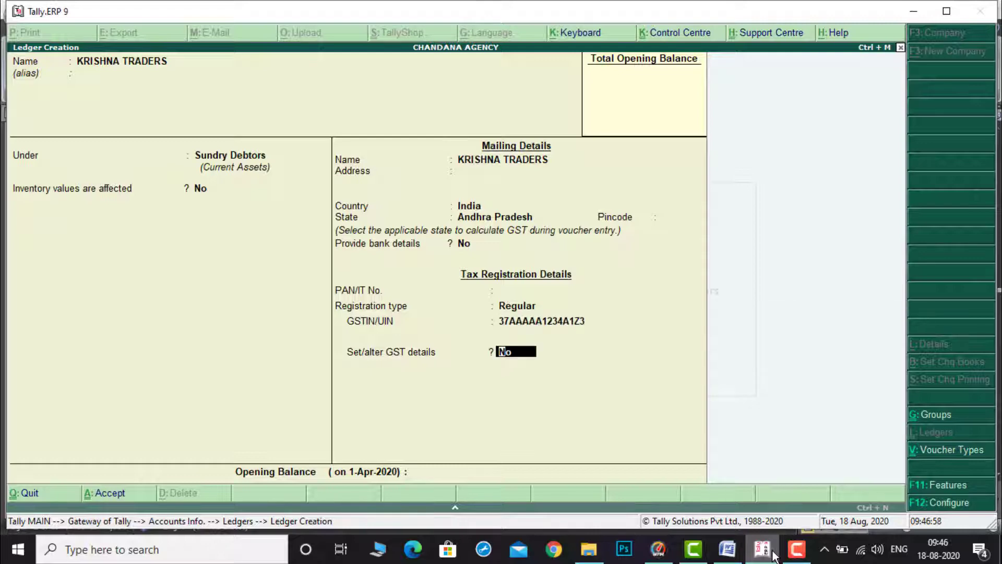
{"action": "key", "text": "ctrl+a"}
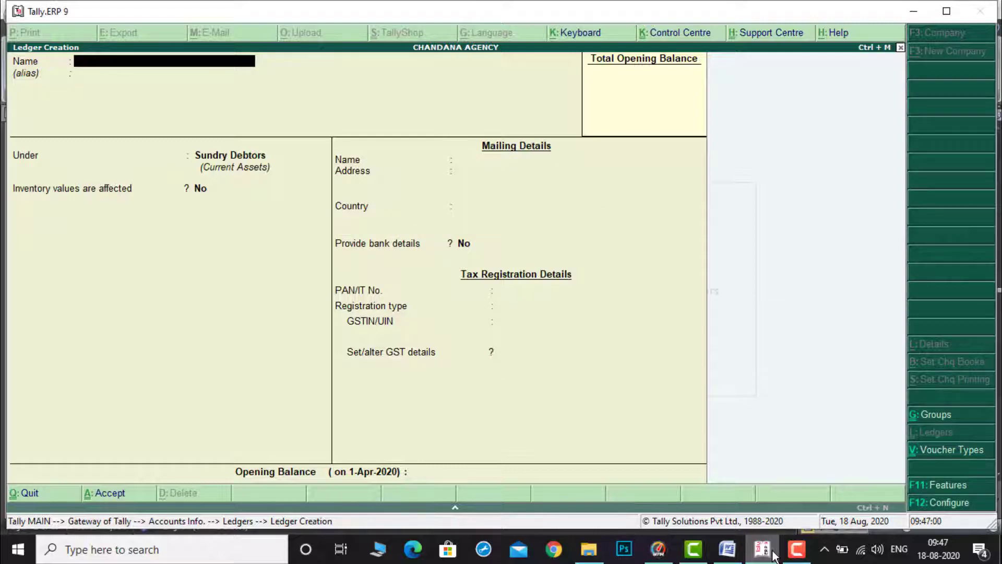
Step: Review the remaining transactions in the document, then create a ledger named COMPUTER under Fixed Assets
{"action": "left_click", "coordinate": [727, 549]}
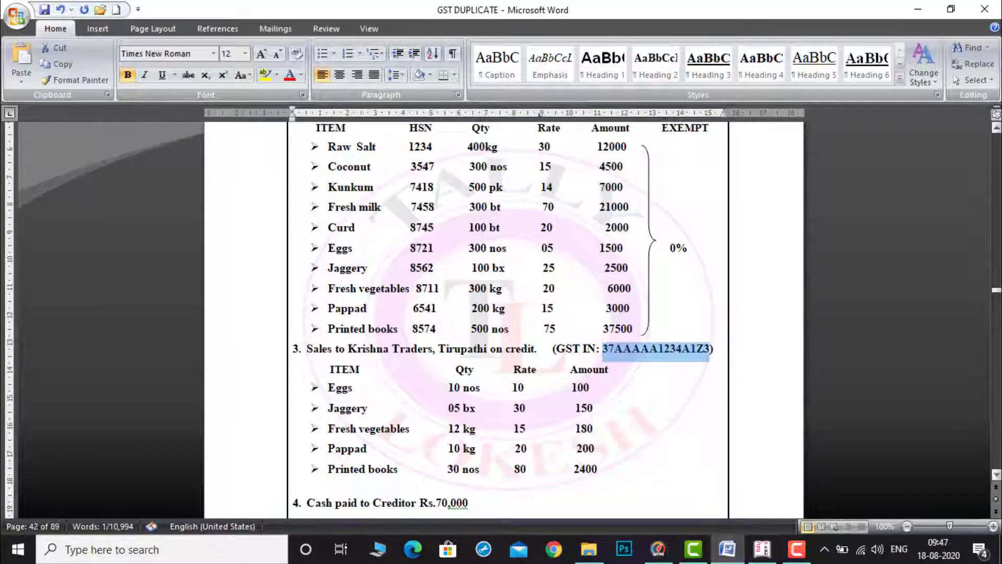
{"action": "left_click", "coordinate": [995, 474]}
{"action": "scroll", "coordinate": [996, 474], "scroll_direction": "down", "scroll_amount": 3}
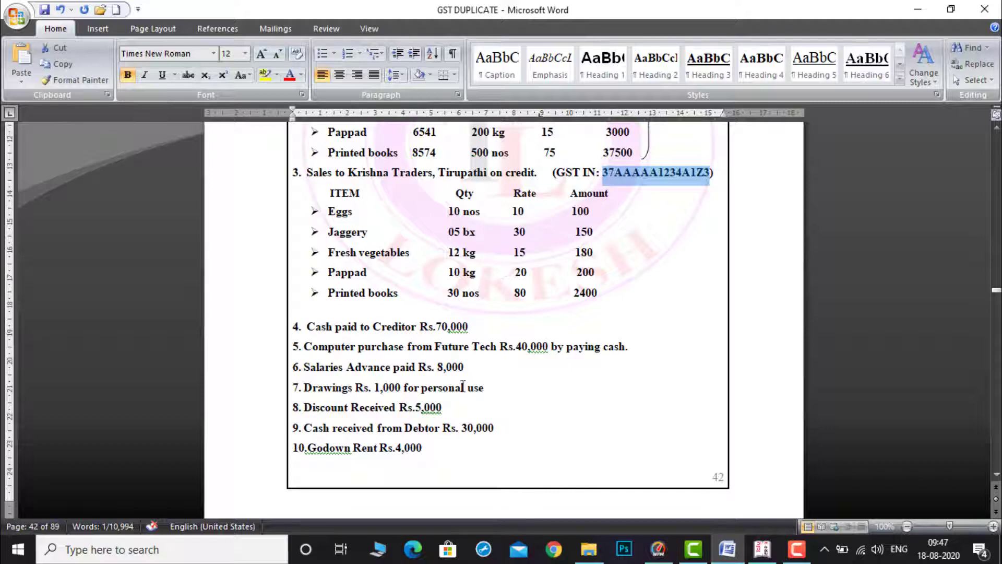
{"action": "left_click", "coordinate": [763, 552]}
{"action": "type", "text": "CO"}
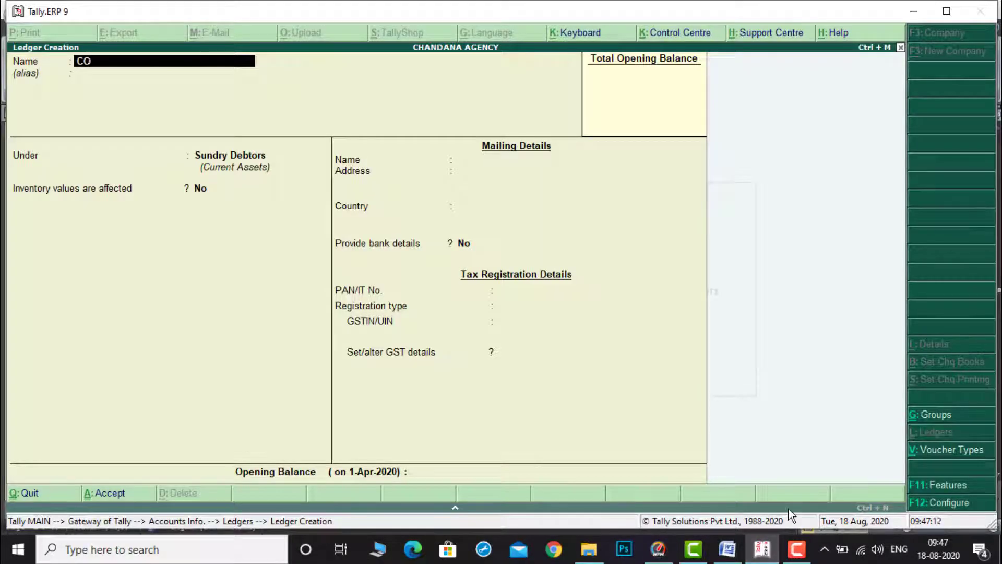
{"action": "type", "text": "MPUTER"}
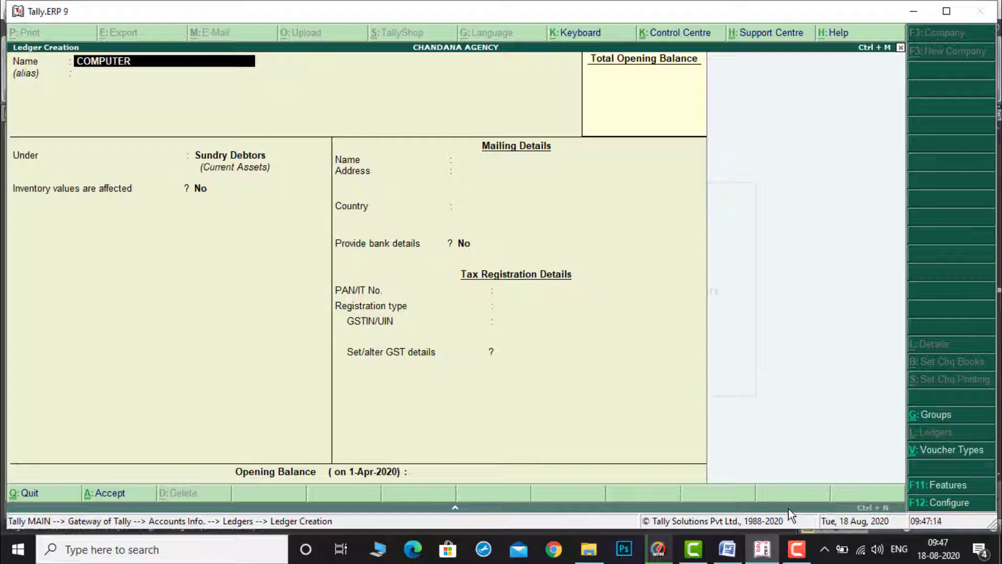
{"action": "key", "text": "Return"}
{"action": "key", "text": "Return"}
{"action": "type", "text": "Fixed Assets"}
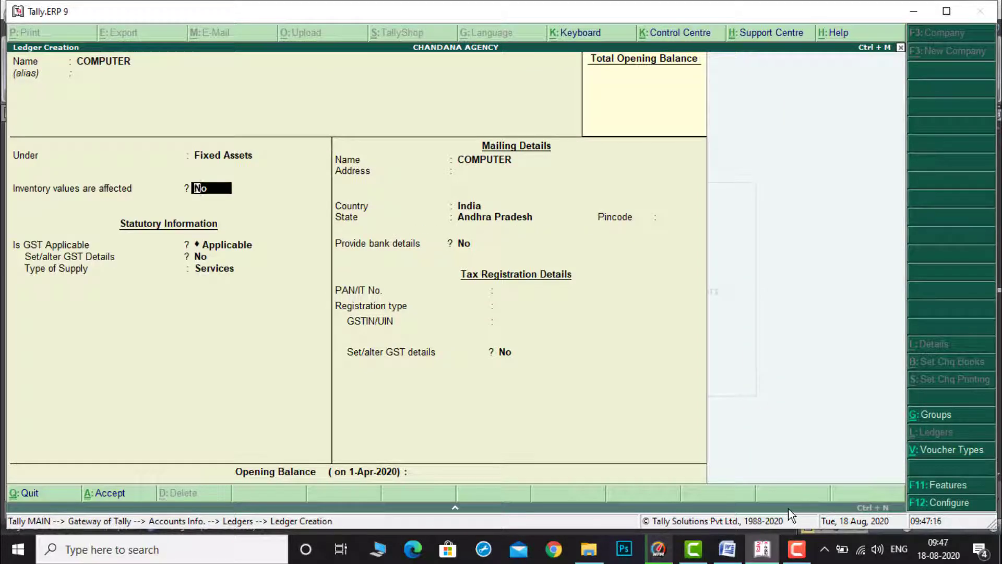
{"action": "key", "text": "ctrl+a"}
Step: Create a ledger named SALARY ADANE under Current Assets
{"action": "type", "text": "SALARY ADA"}
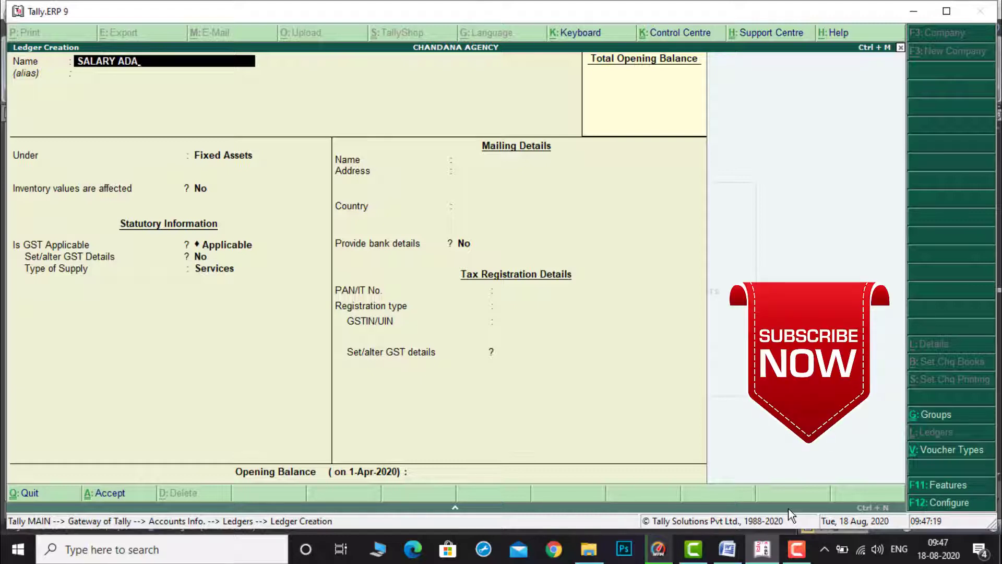
{"action": "type", "text": "NE"}
{"action": "key", "text": "Return"}
{"action": "key", "text": "Return"}
{"action": "type", "text": "C"}
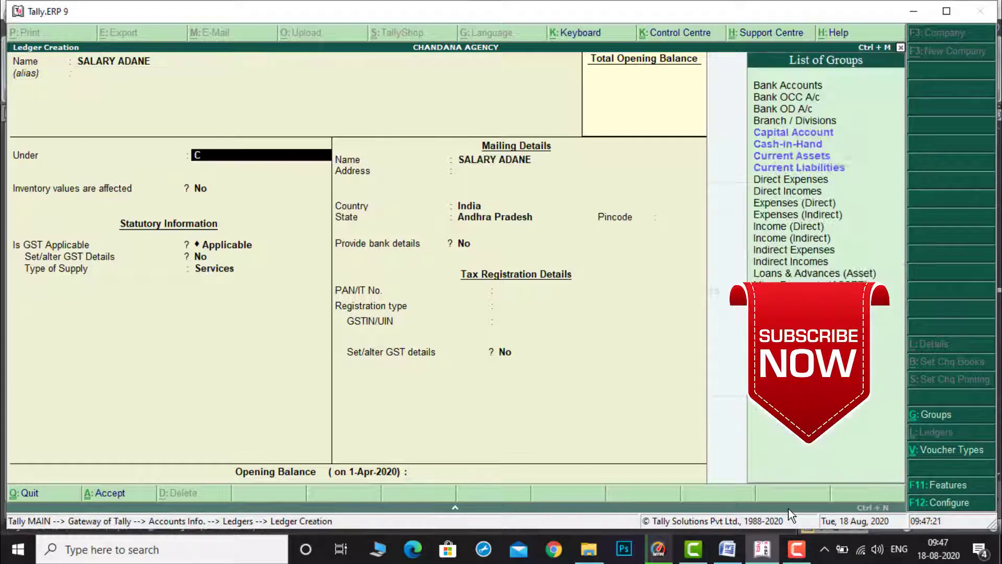
{"action": "type", "text": "U"}
{"action": "key", "text": "Return"}
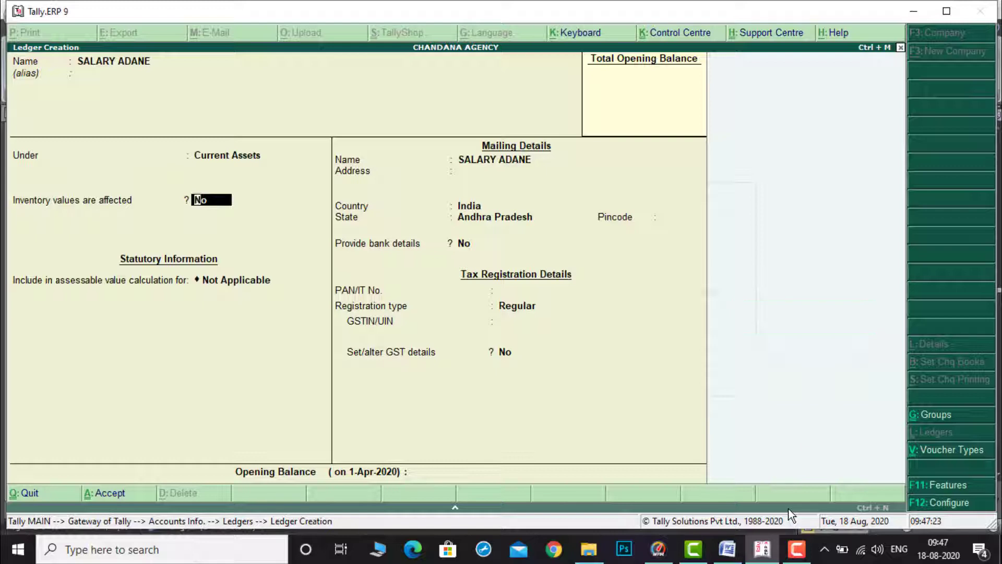
{"action": "key", "text": "ctrl+a"}
Step: Create a ledger named DRAWING under Capital Account
{"action": "type", "text": "D"}
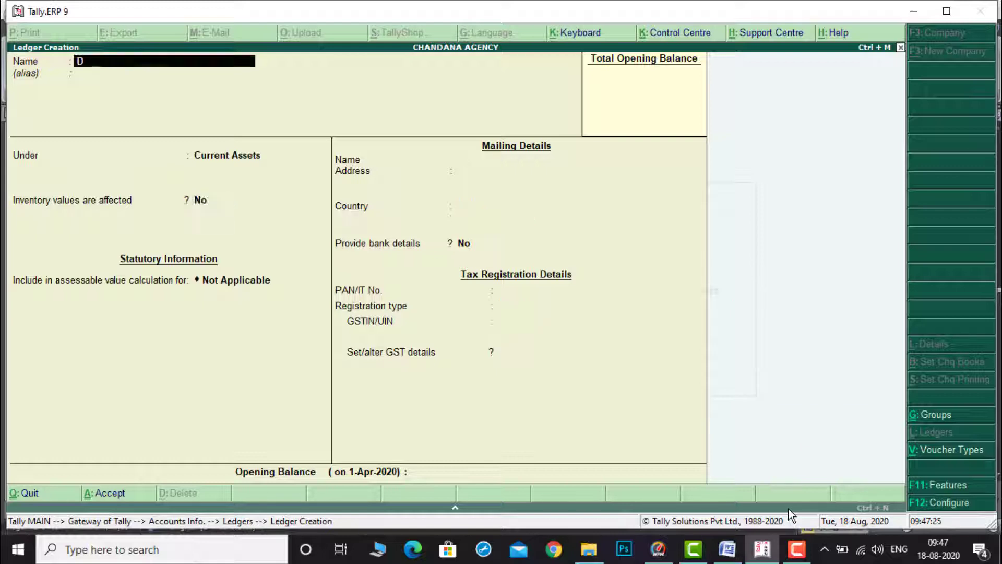
{"action": "type", "text": "RAWING"}
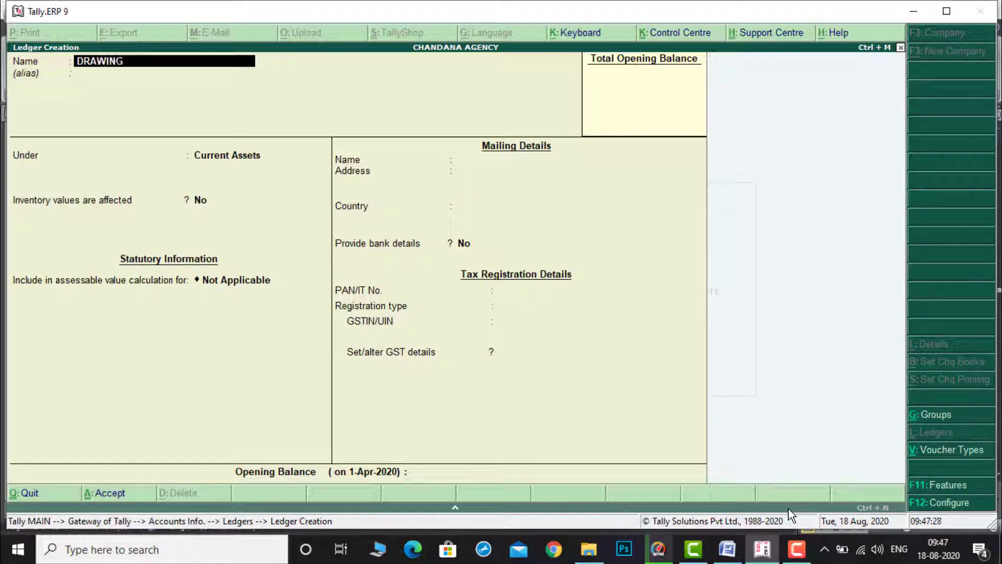
{"action": "key", "text": "Return"}
{"action": "type", "text": "C"}
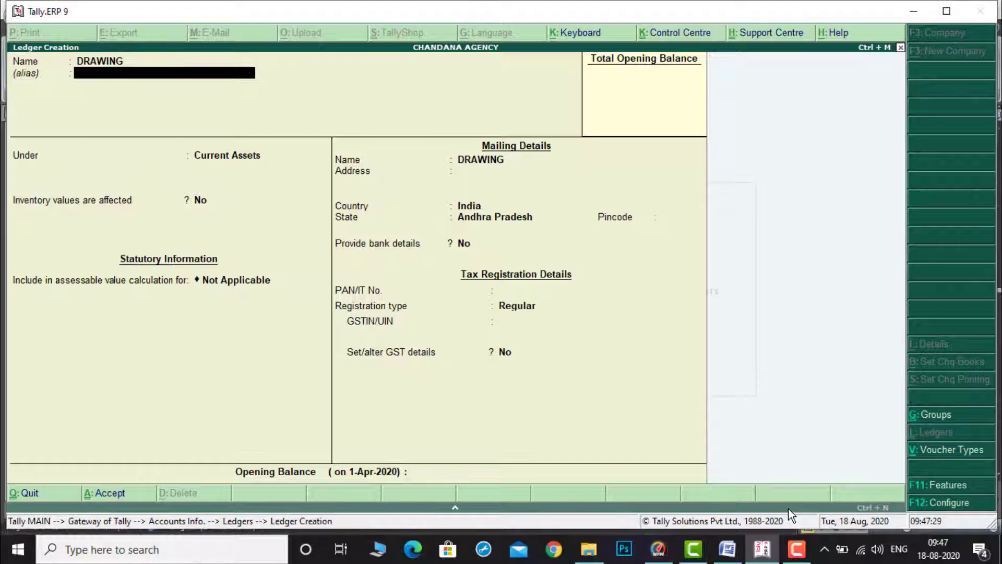
{"action": "key", "text": "Return"}
{"action": "type", "text": "C"}
{"action": "key", "text": "Return"}
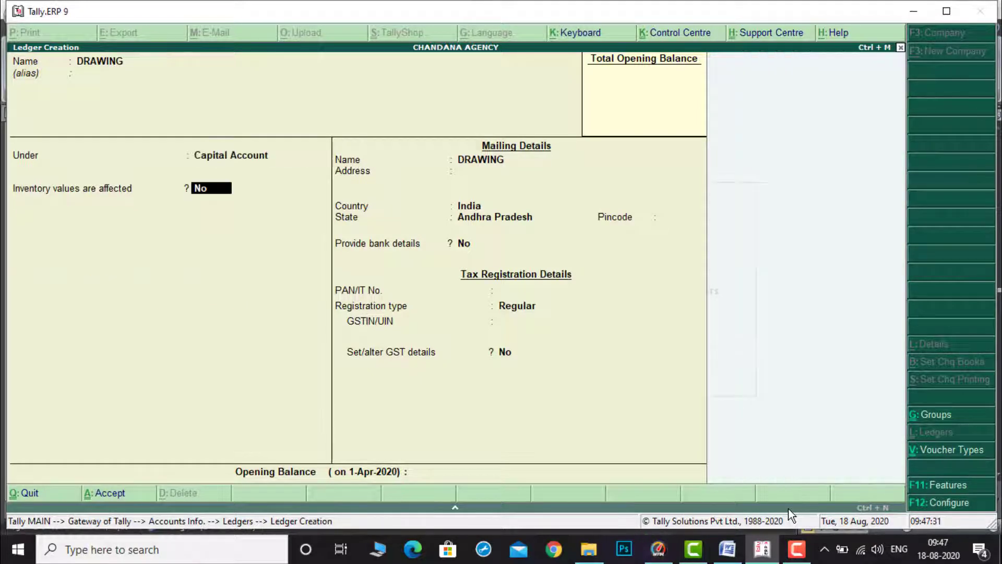
{"action": "key", "text": "ctrl+a"}
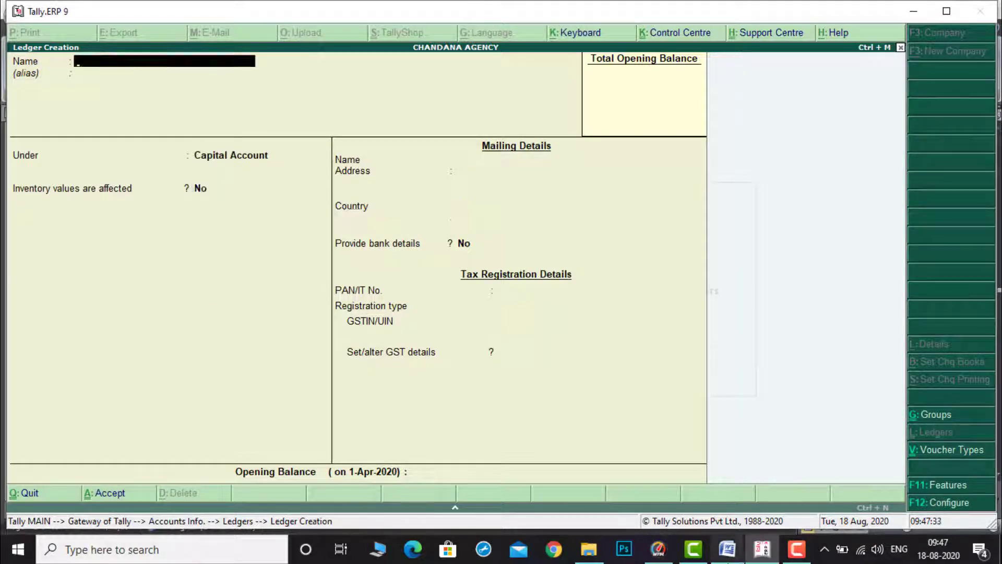
Step: Check the document, then create a ledger named DISCOUNT RECEIVED under Indirect Incomes
{"action": "left_click", "coordinate": [728, 549]}
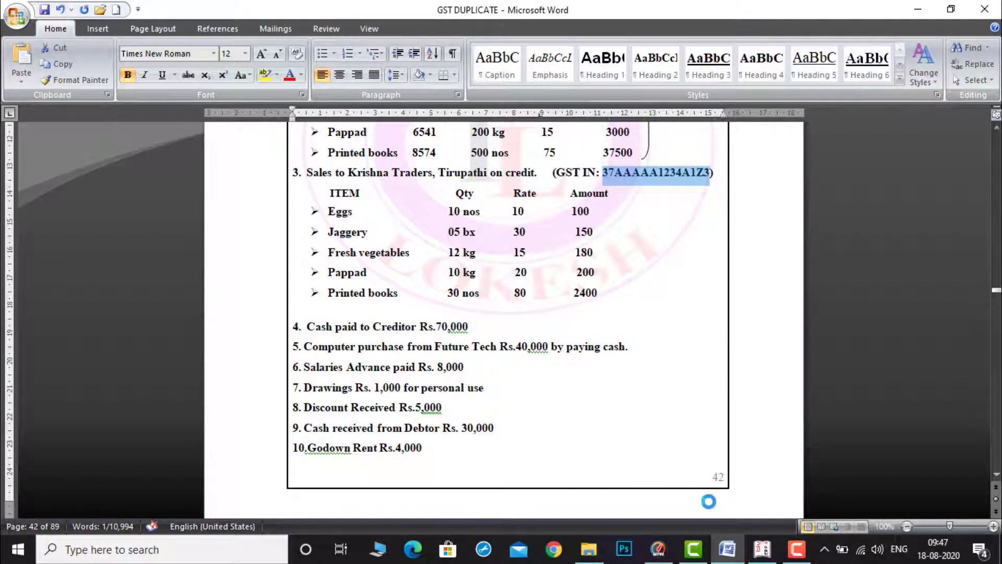
{"action": "left_click", "coordinate": [763, 549]}
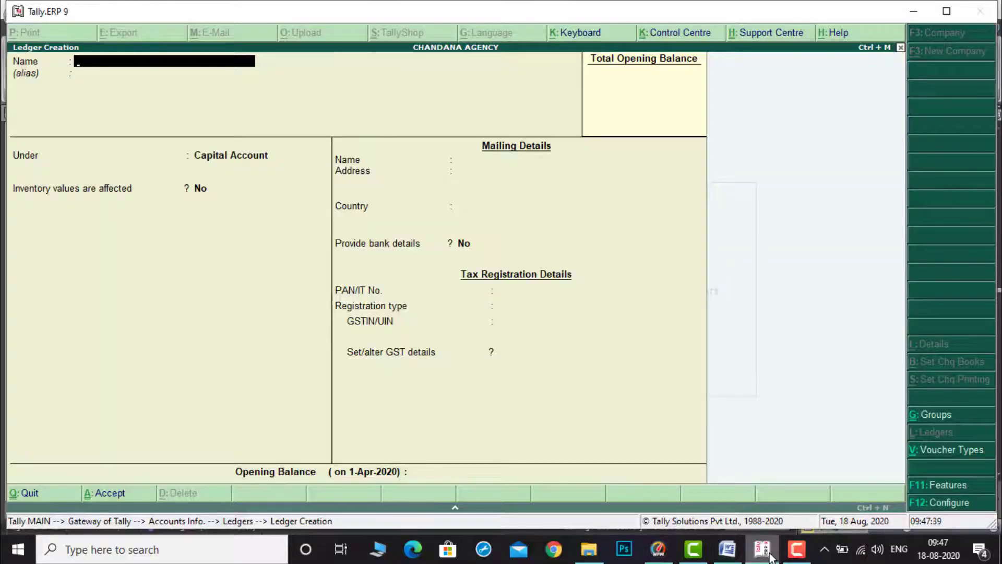
{"action": "type", "text": "DISCOUNT"}
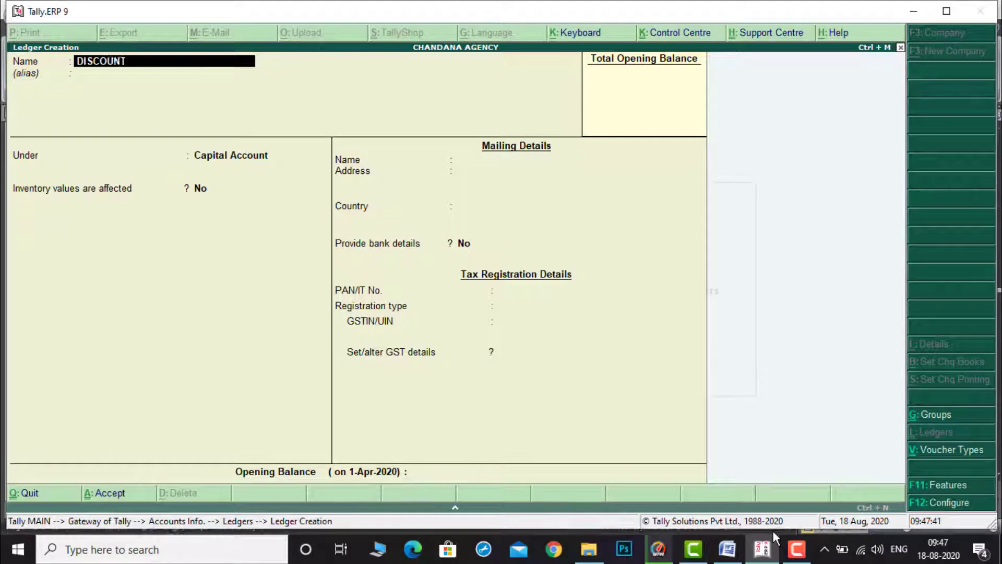
{"action": "type", "text": " RECEIVED"}
{"action": "key", "text": "Return"}
{"action": "key", "text": "Return"}
{"action": "type", "text": "IN"}
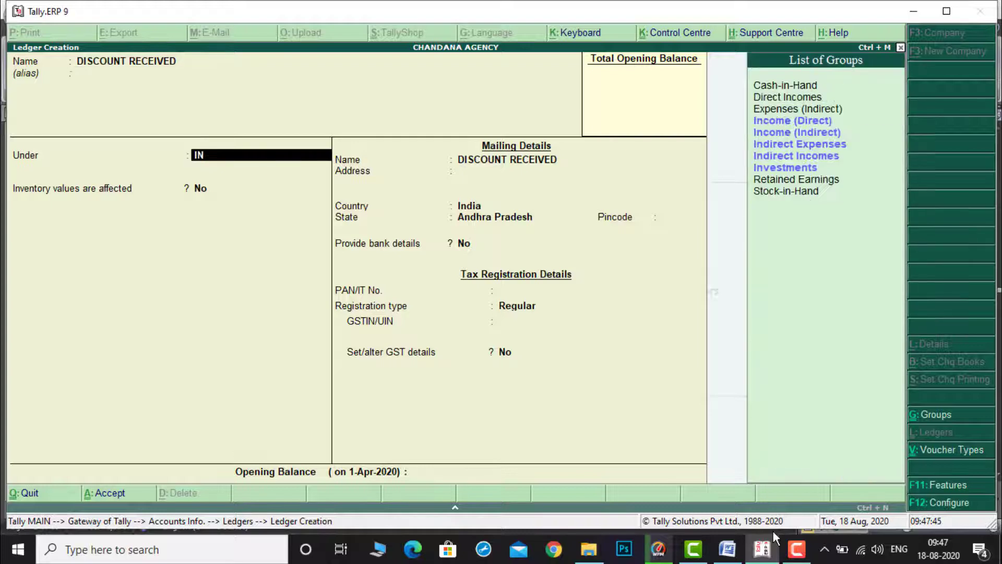
{"action": "key", "text": "Down"}
{"action": "key", "text": "Down"}
{"action": "key", "text": "Return"}
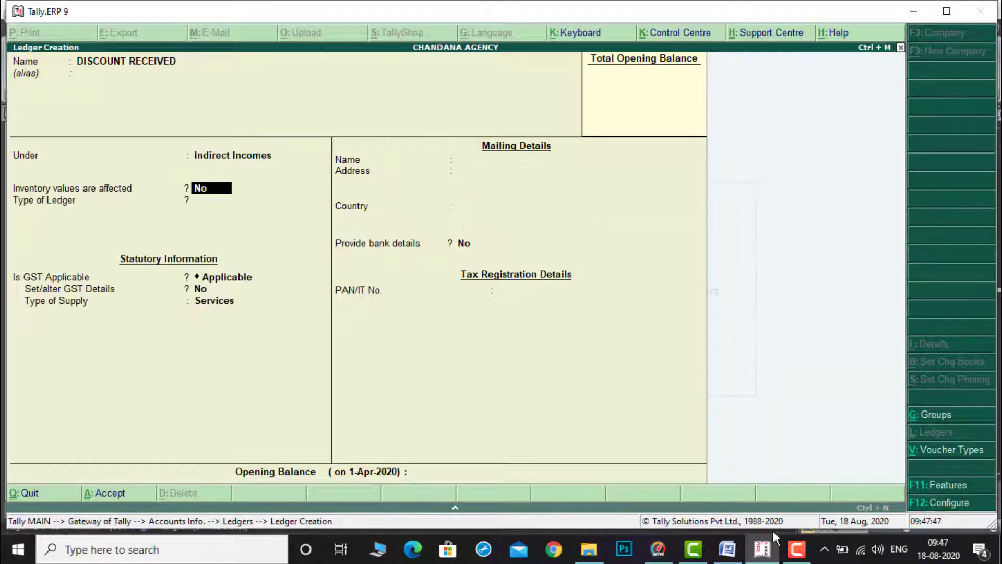
{"action": "key", "text": "ctrl+a"}
Step: Create a ledger named GODOWN RENT under Direct Expenses
{"action": "type", "text": "GO"}
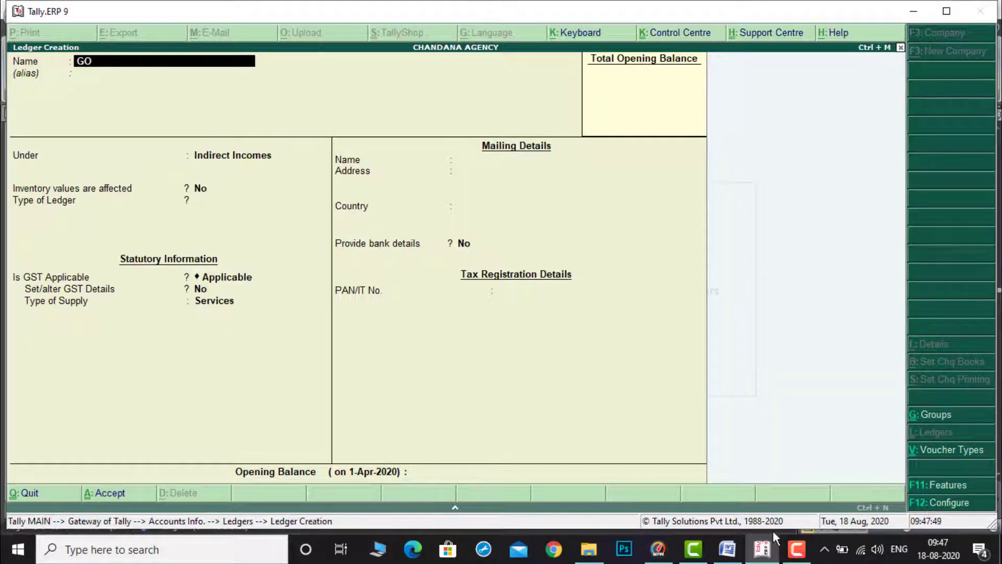
{"action": "type", "text": "DWON"}
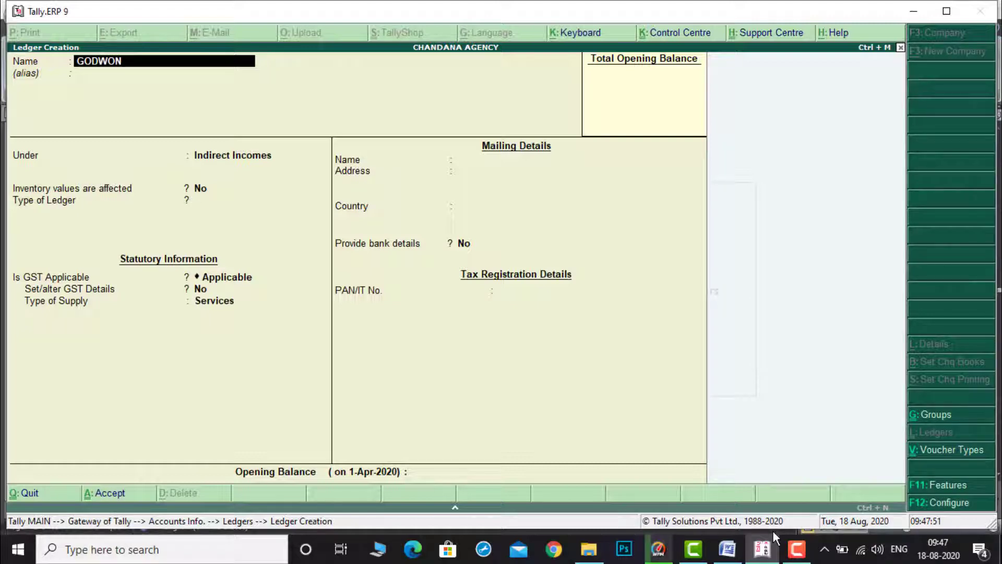
{"action": "type", "text": "OWN RENT"}
{"action": "key", "text": "Return"}
{"action": "key", "text": "Return"}
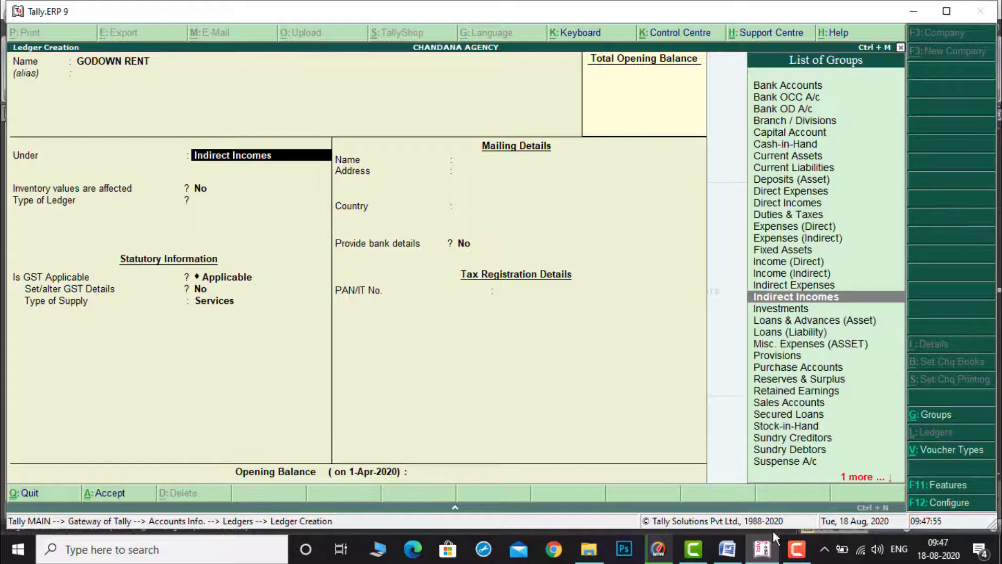
{"action": "type", "text": "DI"}
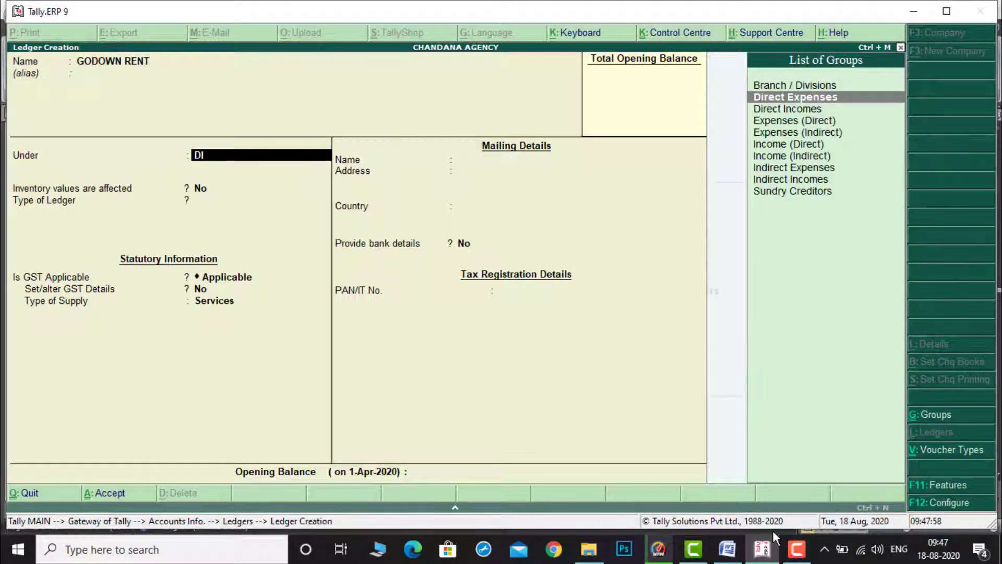
{"action": "key", "text": "Return"}
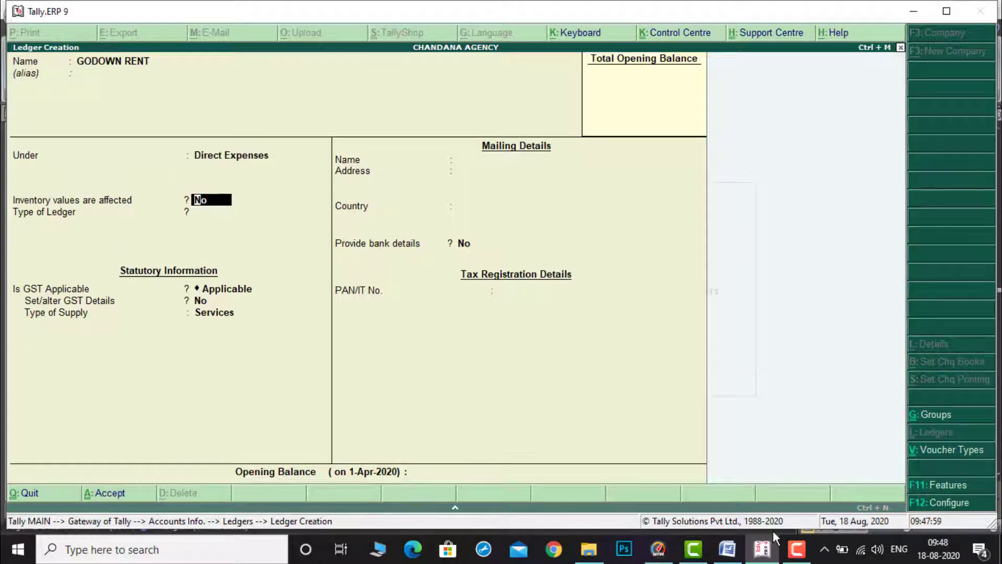
{"action": "key", "text": "ctrl+a"}
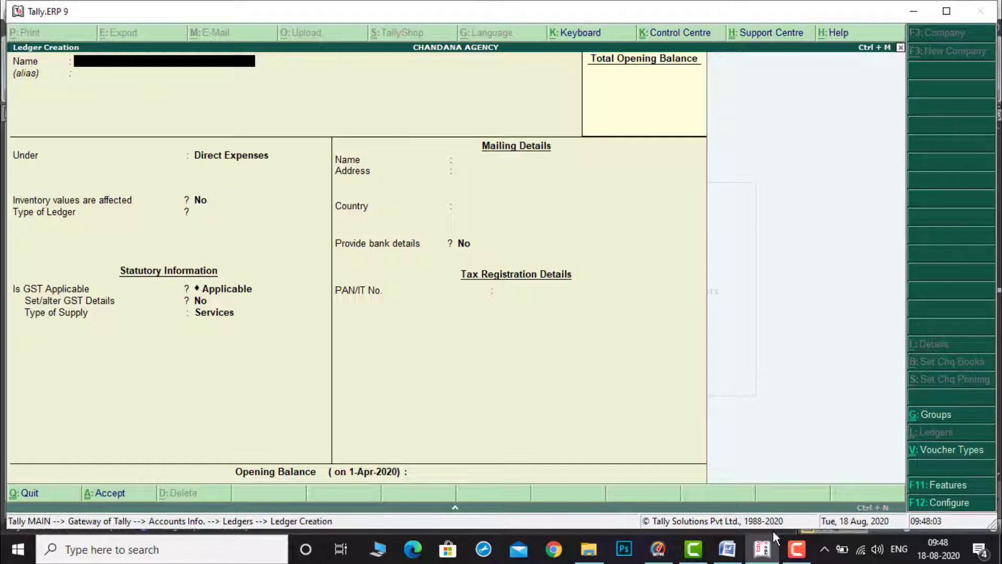
Step: Leave ledger creation and browse the list of existing ledgers from single ledger alteration
{"action": "key", "text": "Escape"}
{"action": "key", "text": "Return"}
{"action": "key", "text": "Down"}
{"action": "key", "text": "Down"}
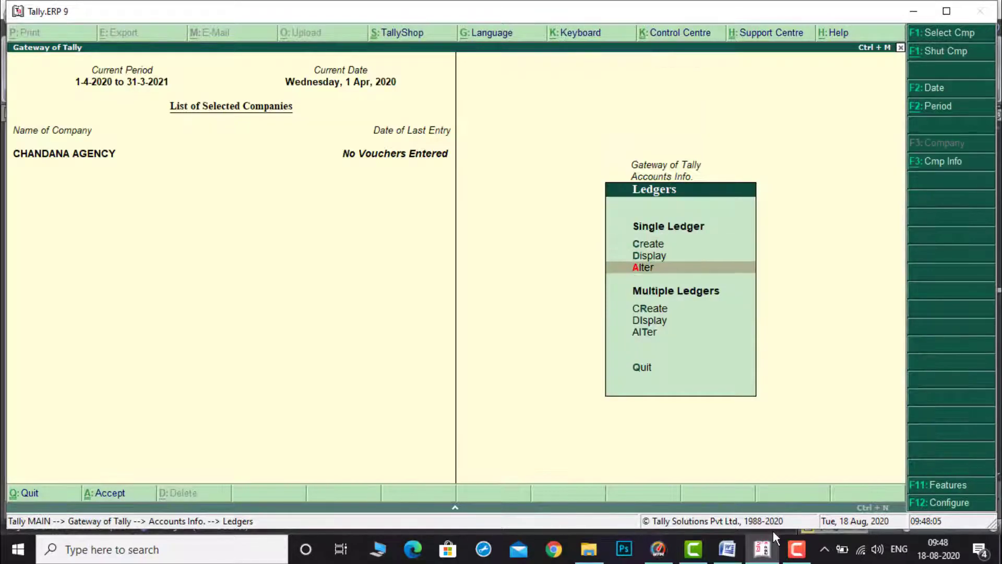
{"action": "key", "text": "Return"}
{"action": "key", "text": "Down"}
{"action": "key", "text": "Down"}
{"action": "key", "text": "Down"}
{"action": "key", "text": "Down"}
{"action": "key", "text": "Down"}
{"action": "key", "text": "Down"}
{"action": "key", "text": "Down"}
{"action": "key", "text": "Down"}
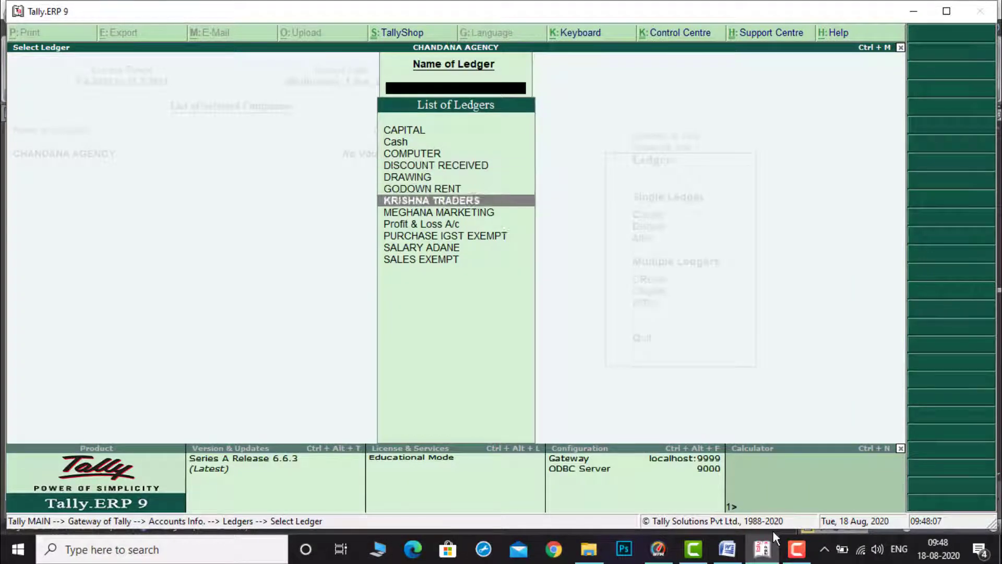
{"action": "key", "text": "Escape"}
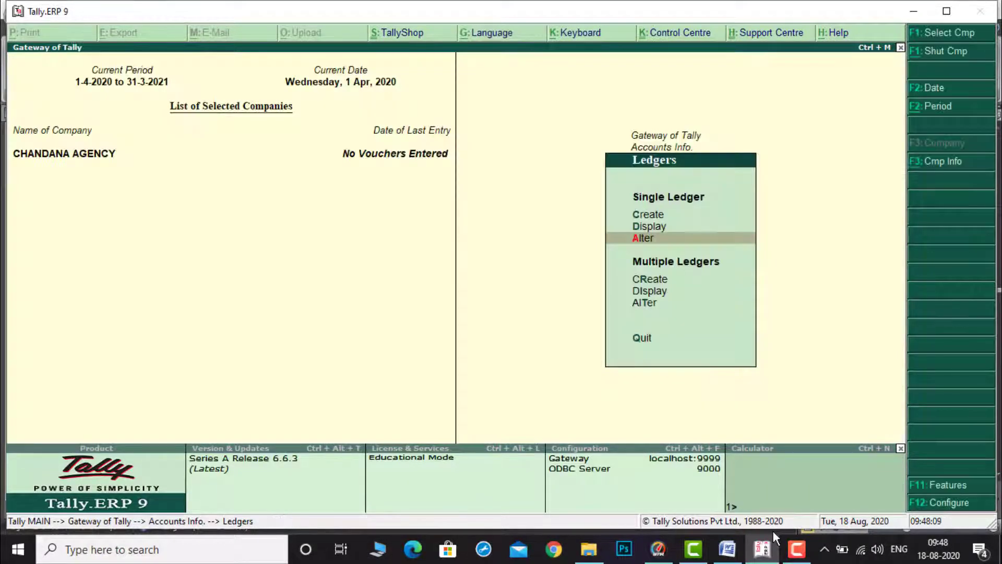
Step: Open simple unit creation under Inventory Info's Units of Measure, and review the item quantities in the document
{"action": "key", "text": "Escape"}
{"action": "key", "text": "Escape"}
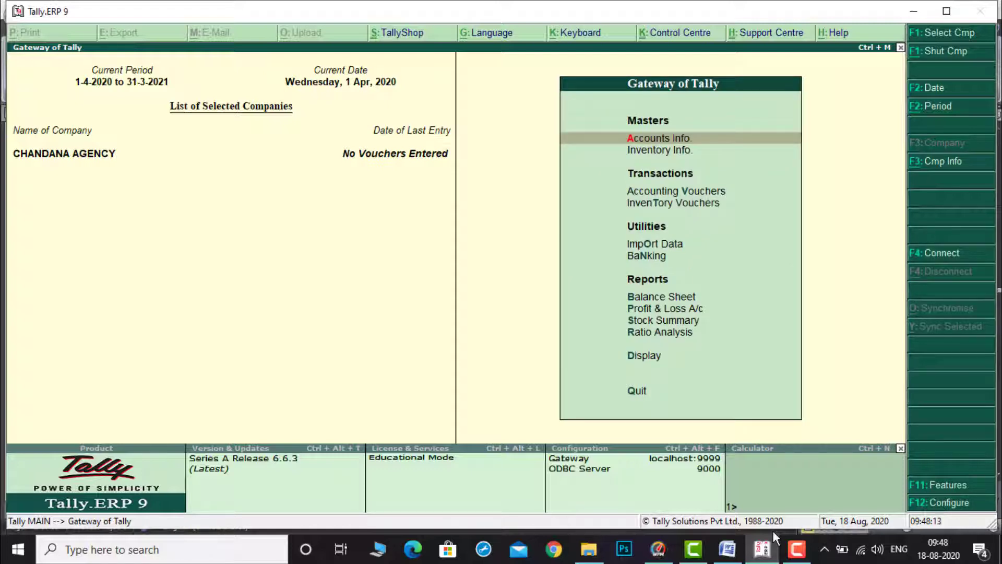
{"action": "key", "text": "Down"}
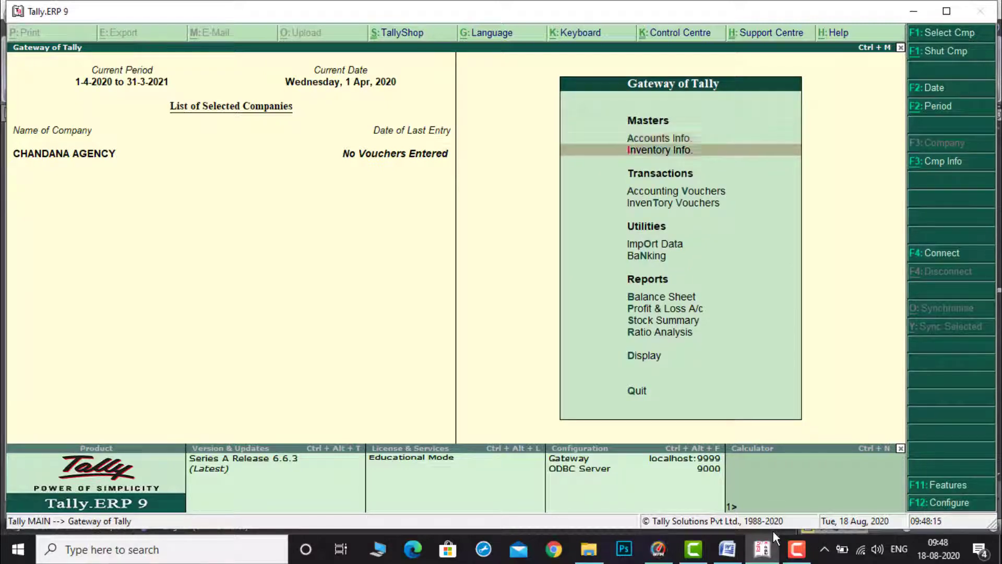
{"action": "key", "text": "Return"}
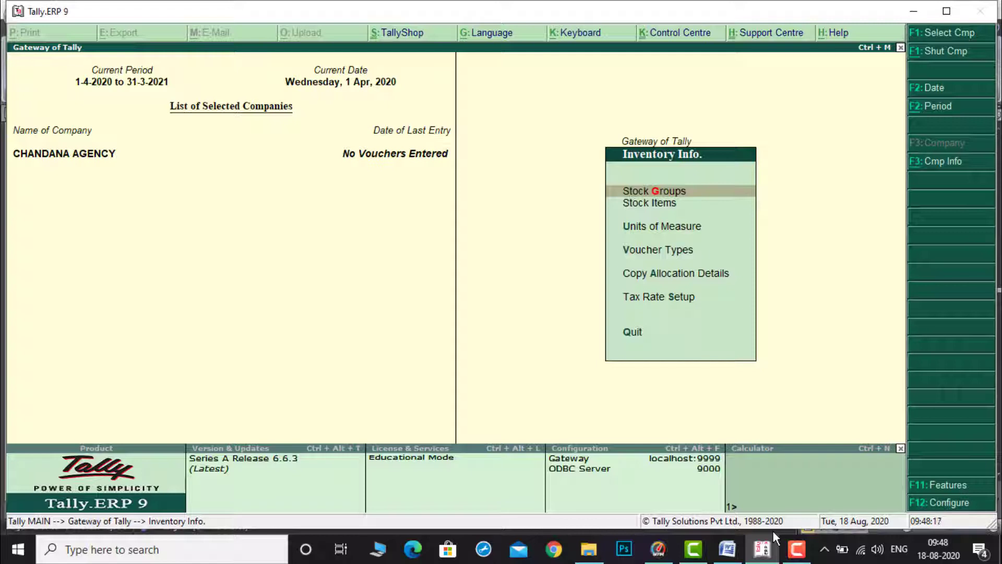
{"action": "key", "text": "Down"}
{"action": "key", "text": "Down"}
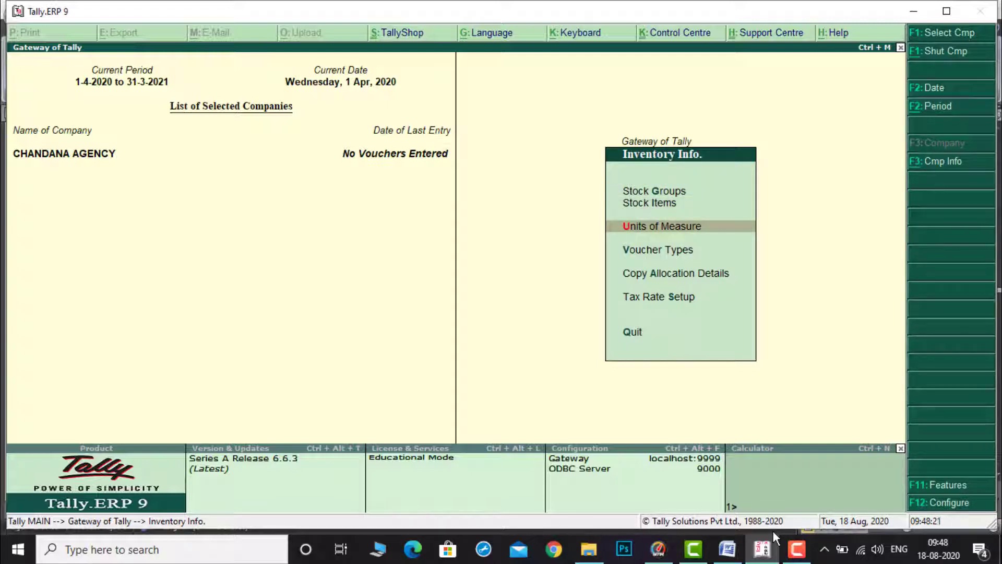
{"action": "key", "text": "Return"}
{"action": "key", "text": "Return"}
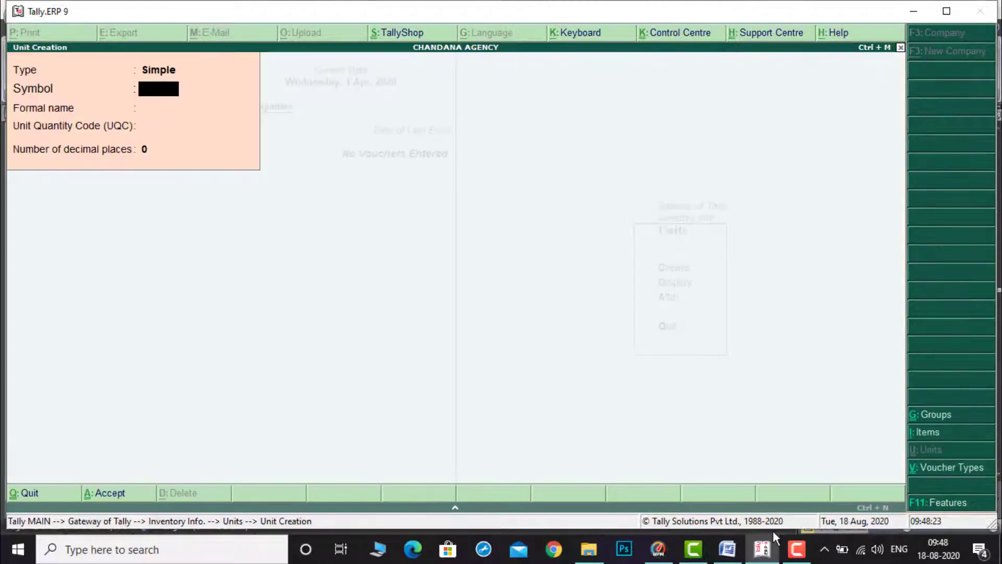
{"action": "left_click", "coordinate": [727, 550]}
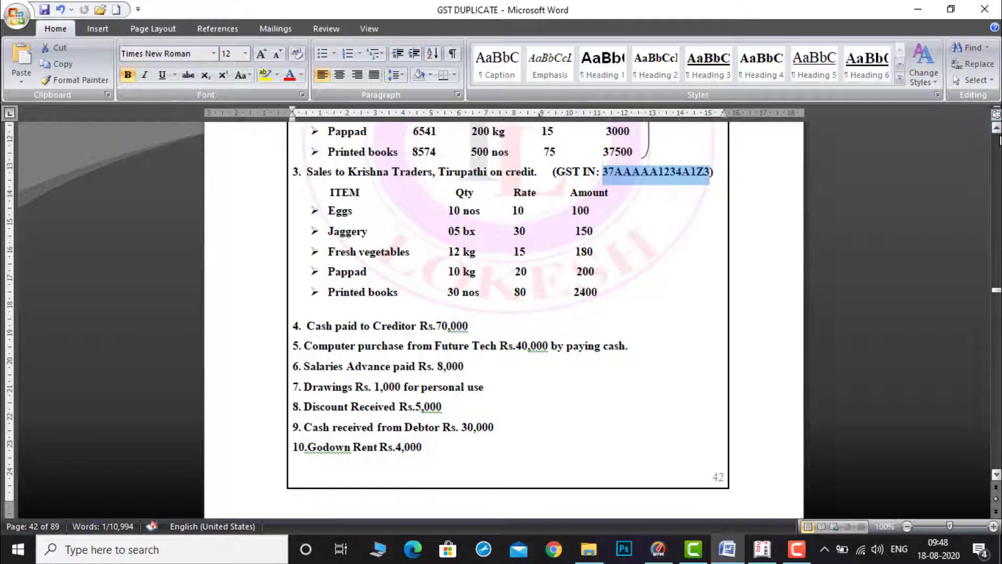
{"action": "left_click_drag", "start_coordinate": [997, 131], "coordinate": [997, 131]}
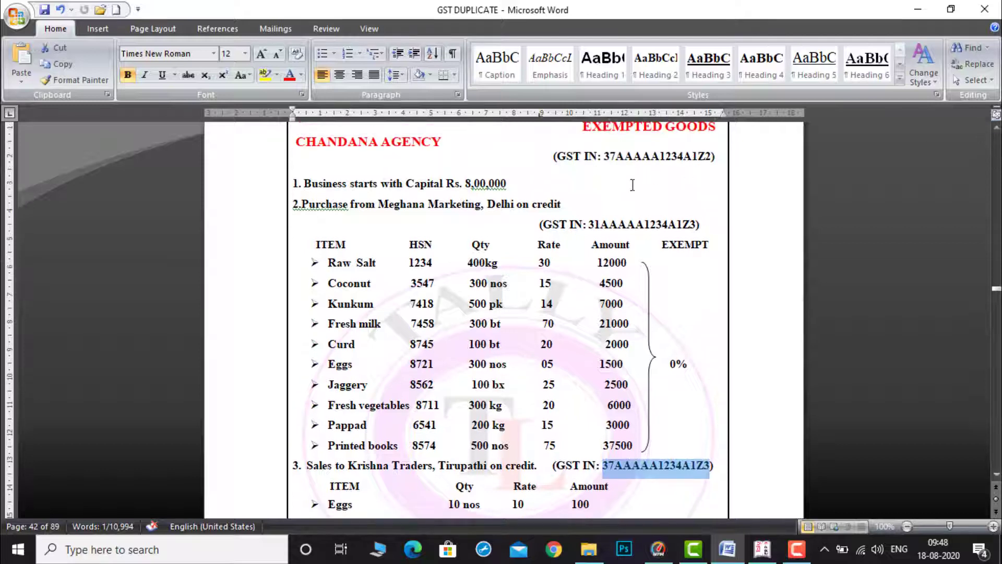
{"action": "left_click", "coordinate": [997, 129]}
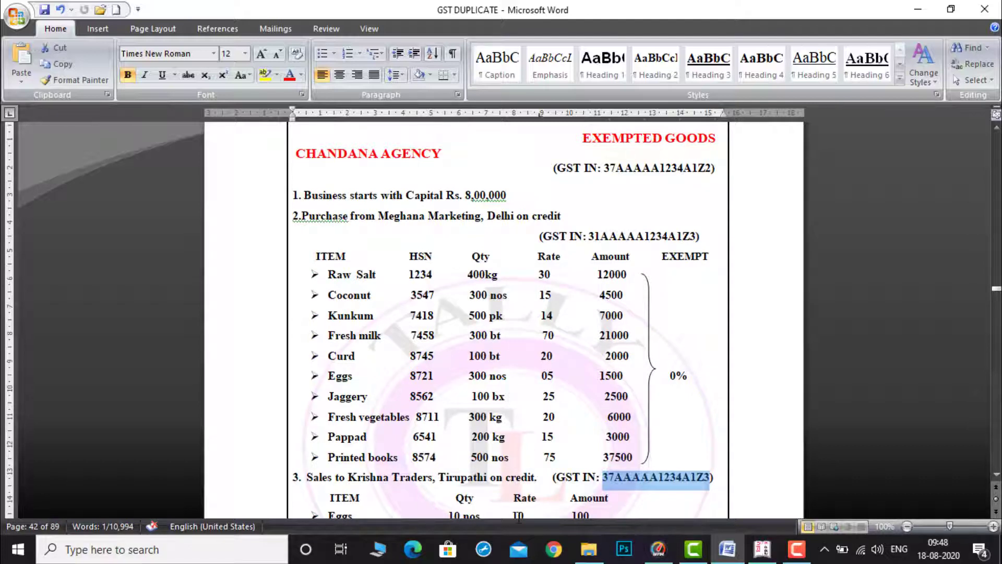
Step: Create a simple unit with symbol kg and unit quantity code KGS-KILOGRAMS
{"action": "left_click", "coordinate": [768, 552]}
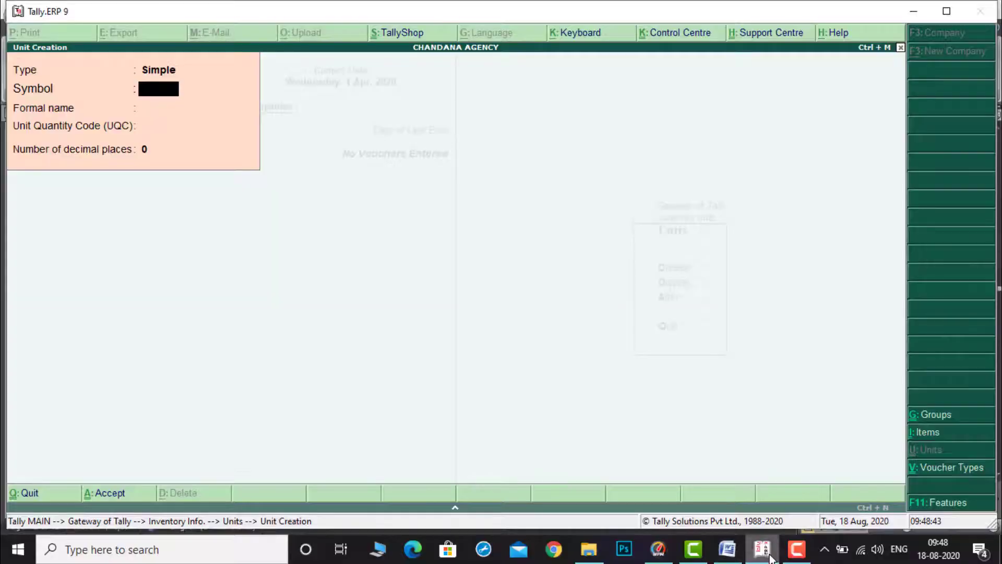
{"action": "type", "text": "KG"}
{"action": "key", "text": "BackSpace"}
{"action": "key", "text": "BackSpace"}
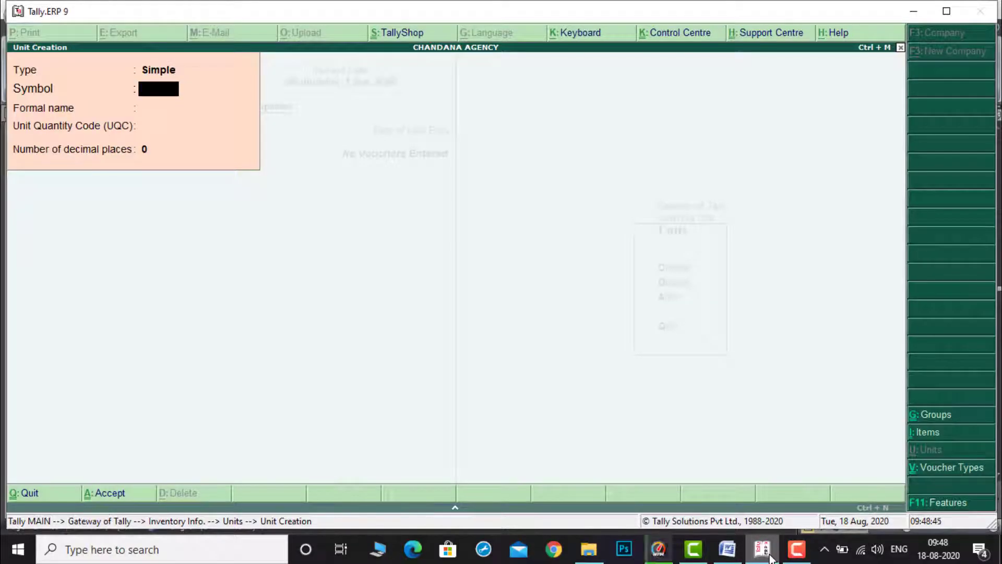
{"action": "type", "text": "kg"}
{"action": "key", "text": "Return"}
{"action": "key", "text": "Return"}
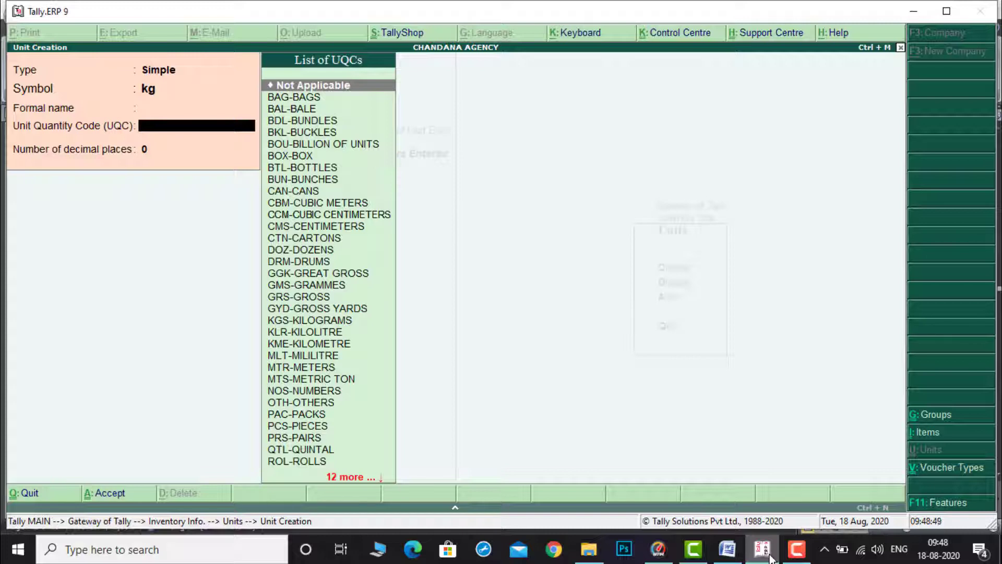
{"action": "type", "text": "k"}
{"action": "key", "text": "Down"}
{"action": "key", "text": "Down"}
{"action": "key", "text": "Down"}
{"action": "key", "text": "Return"}
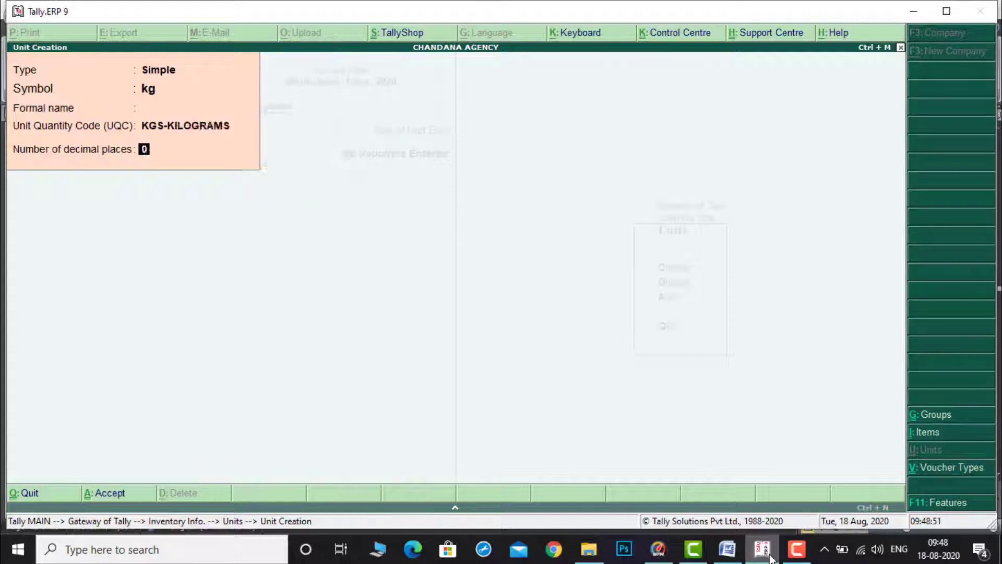
{"action": "key", "text": "Return"}
{"action": "key", "text": "Return"}
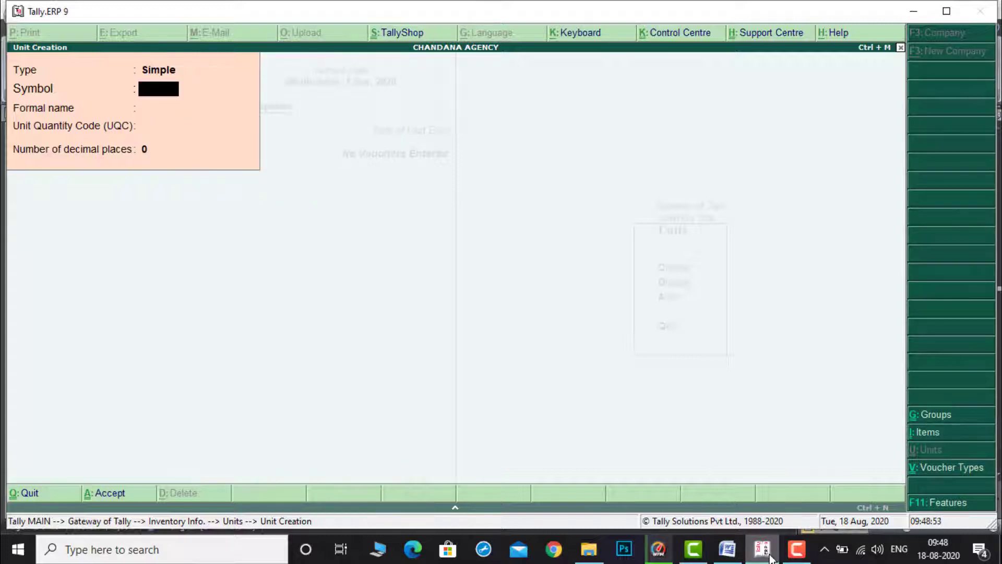
Step: Create a simple unit with symbol nos and unit quantity code NOS-NUMBERS
{"action": "type", "text": "N"}
{"action": "type", "text": "nos"}
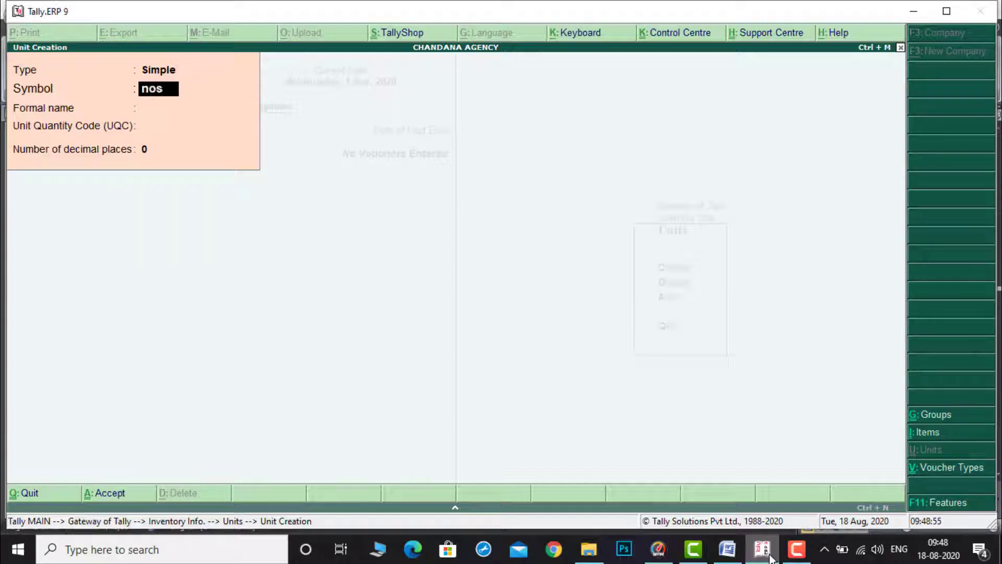
{"action": "key", "text": "Return"}
{"action": "type", "text": "no"}
{"action": "key", "text": "Return"}
{"action": "key", "text": "Return"}
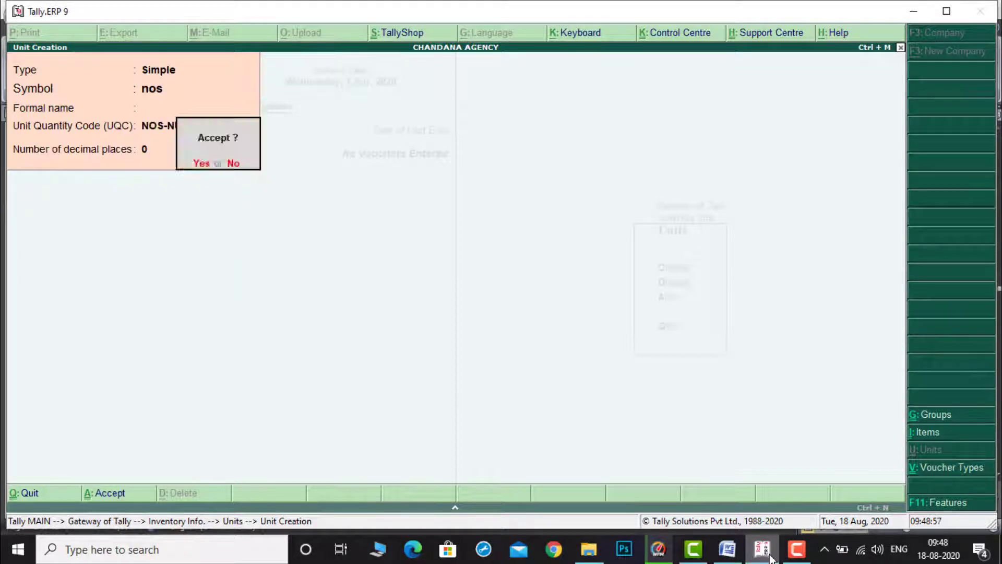
{"action": "key", "text": "Return"}
Step: Create a simple unit with symbol bx and unit quantity code BOX-BOX
{"action": "type", "text": "bx"}
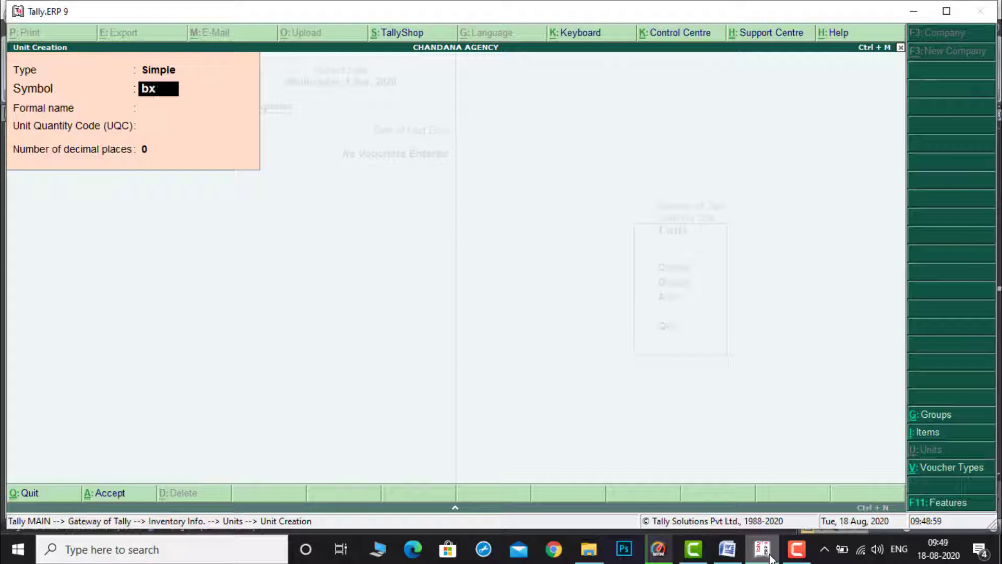
{"action": "key", "text": "Return"}
{"action": "key", "text": "Return"}
{"action": "type", "text": "bo"}
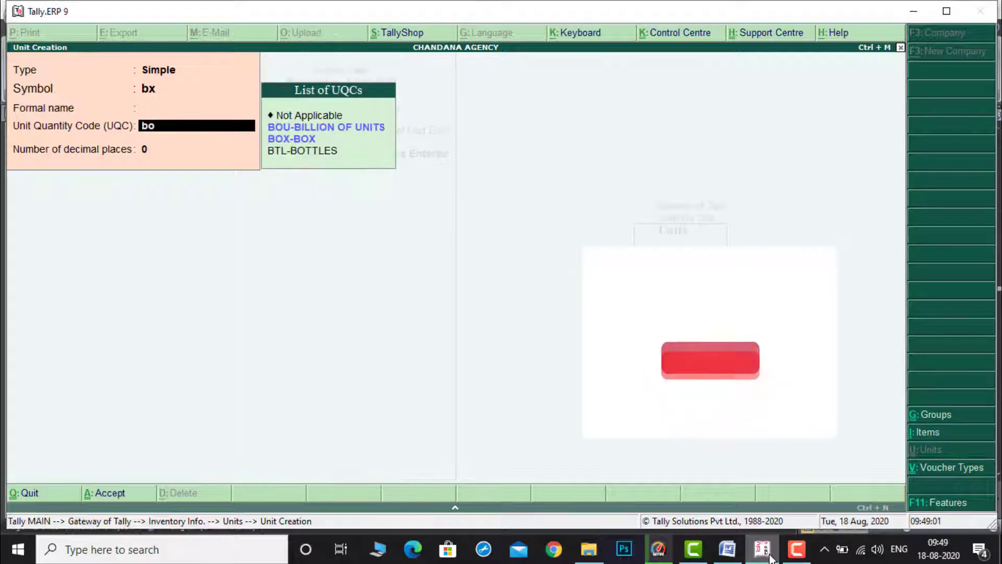
{"action": "key", "text": "Down"}
Step: Create a simple unit with symbol bt and unit quantity code BTL-BOTTLES
{"action": "key", "text": "Return"}
{"action": "key", "text": "Return"}
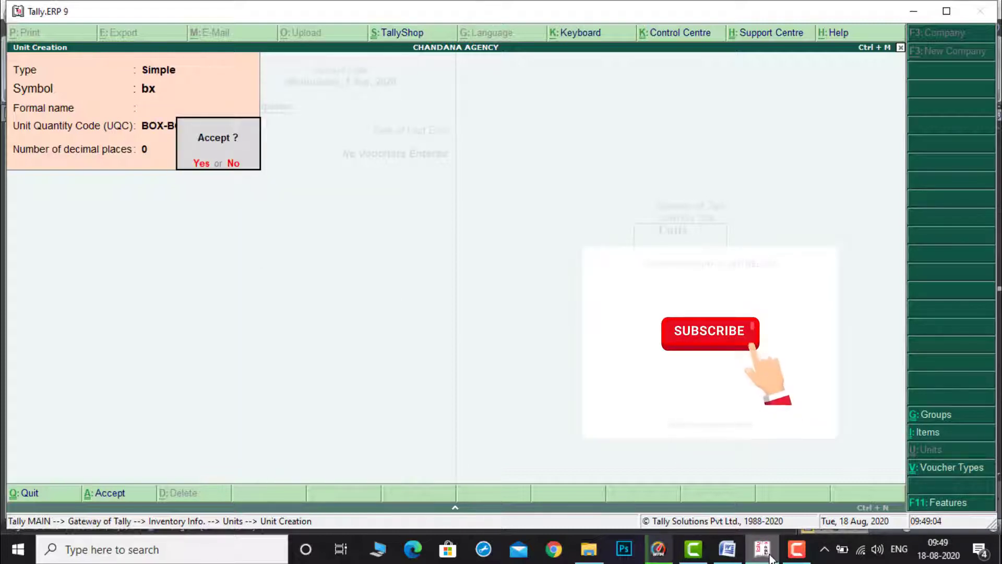
{"action": "type", "text": "nbt"}
{"action": "key", "text": "Return"}
{"action": "key", "text": "Return"}
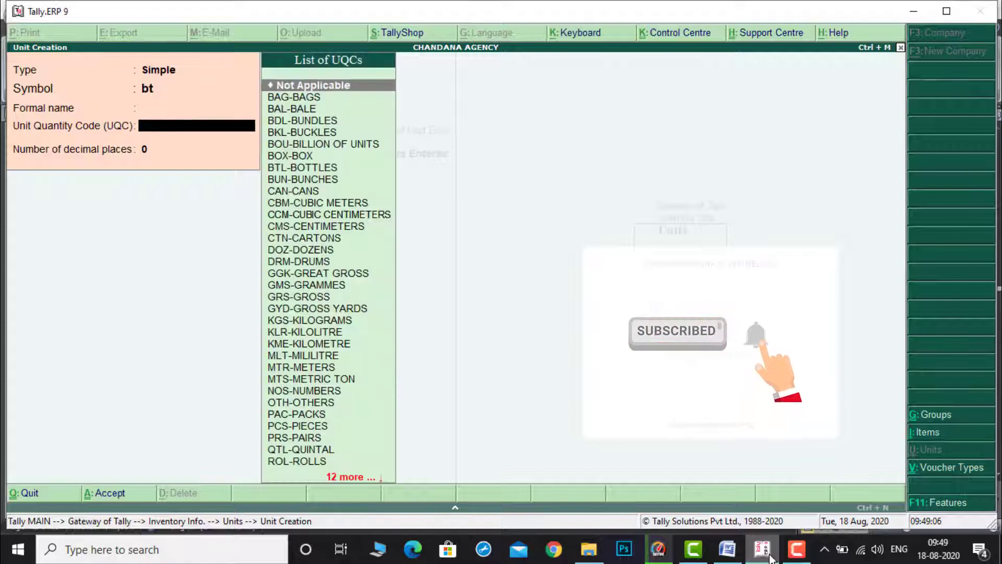
{"action": "type", "text": "bo"}
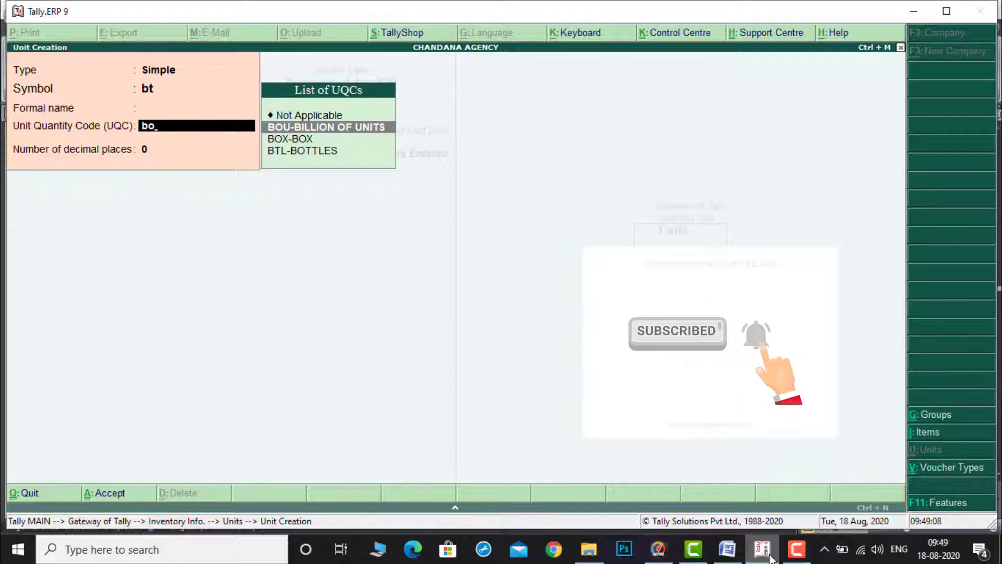
{"action": "key", "text": "BackSpace"}
{"action": "key", "text": "Down"}
{"action": "key", "text": "Down"}
{"action": "key", "text": "Down"}
{"action": "key", "text": "Down"}
{"action": "key", "text": "Down"}
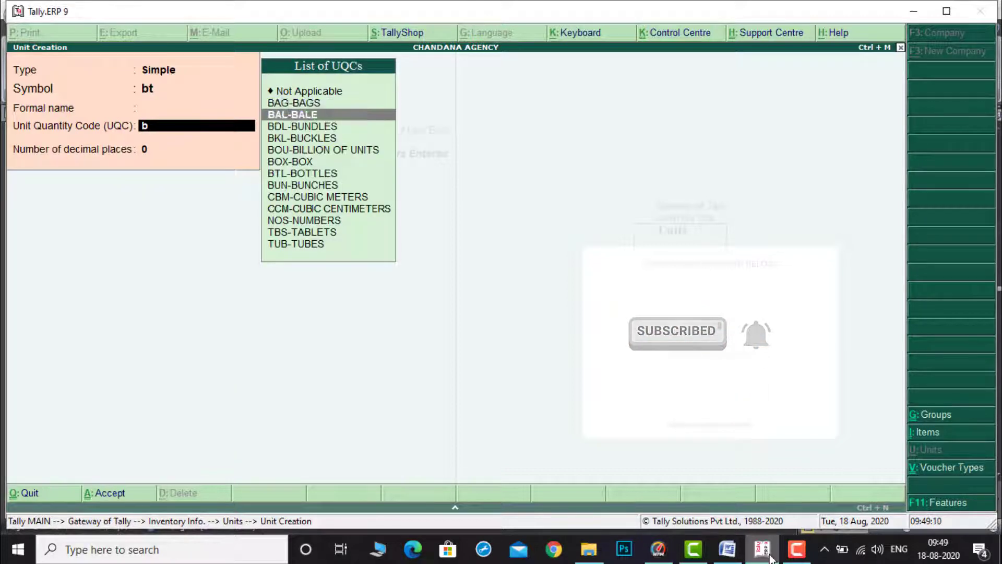
{"action": "key", "text": "Down"}
{"action": "key", "text": "Down"}
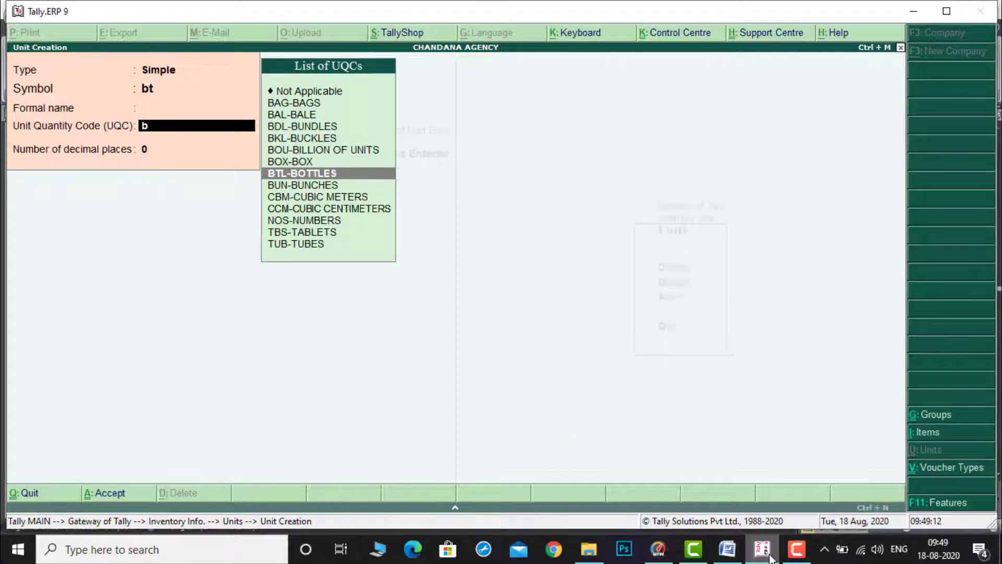
{"action": "key", "text": "Return"}
{"action": "key", "text": "Return"}
{"action": "key", "text": "Return"}
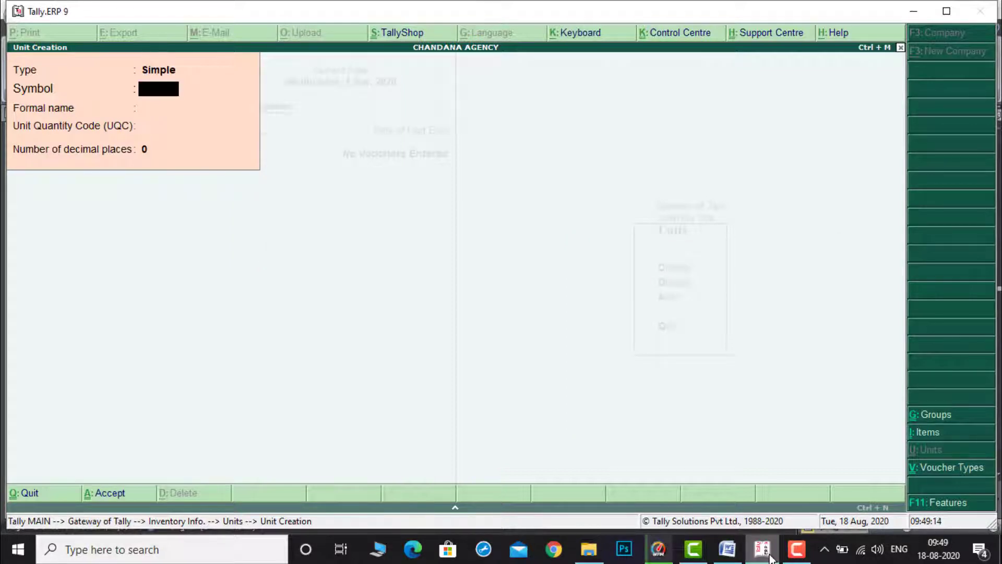
Step: Check the document's quantities, then create a simple unit with symbol pk and unit quantity code PAC-PACKS
{"action": "left_click", "coordinate": [727, 549]}
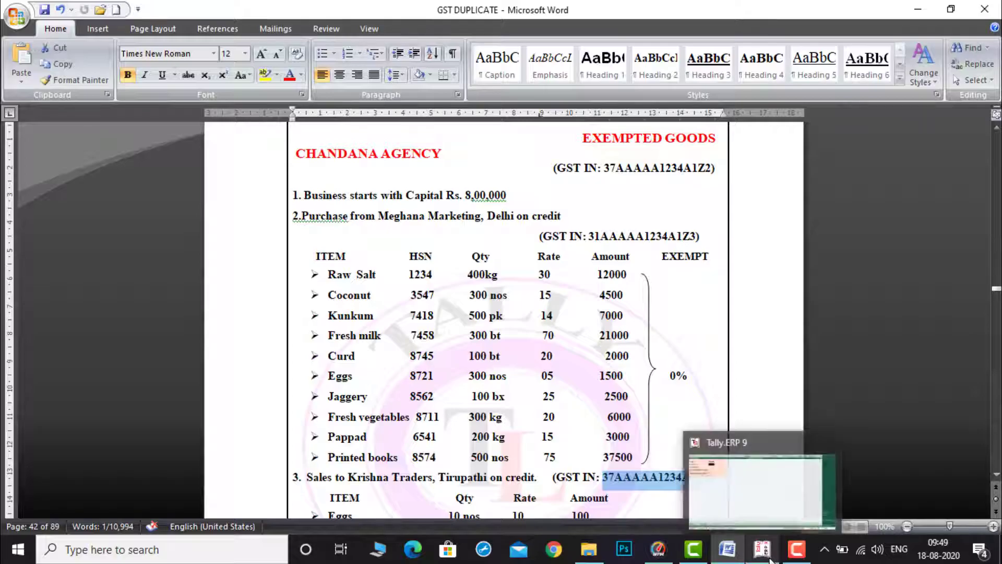
{"action": "left_click", "coordinate": [769, 557]}
{"action": "type", "text": "pl"}
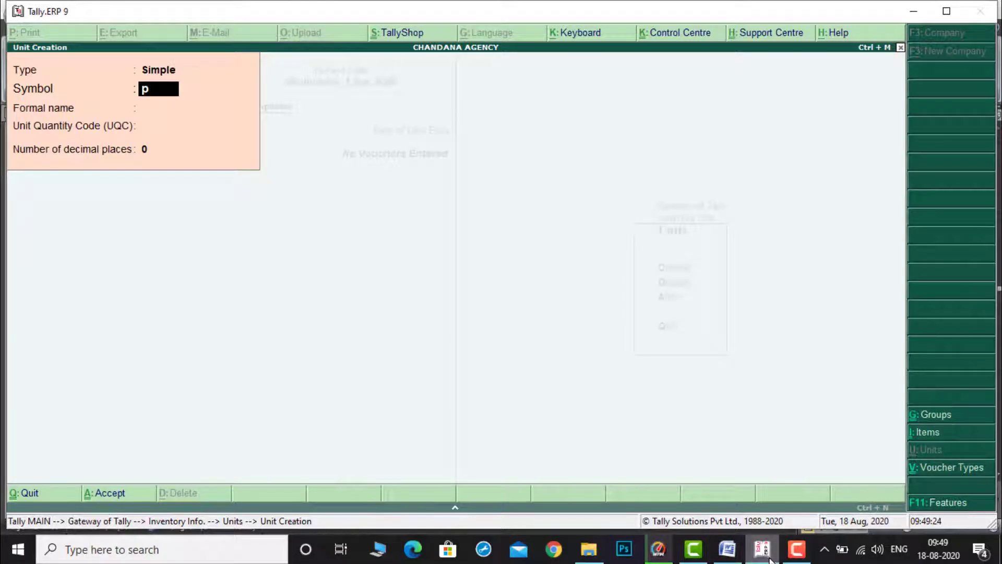
{"action": "key", "text": "Return"}
{"action": "key", "text": "Return"}
{"action": "type", "text": "pa"}
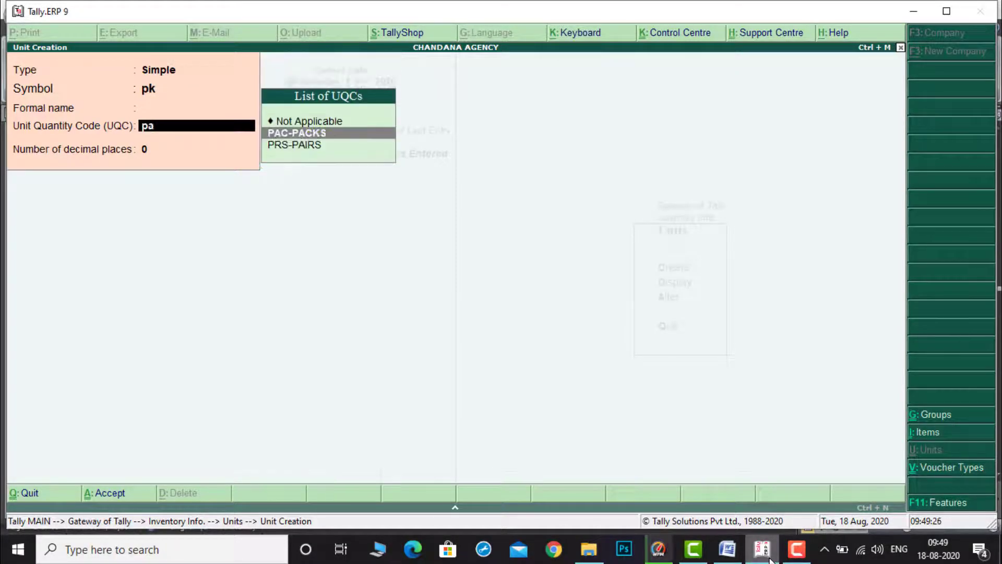
{"action": "key", "text": "Return"}
{"action": "key", "text": "Return"}
{"action": "key", "text": "Return"}
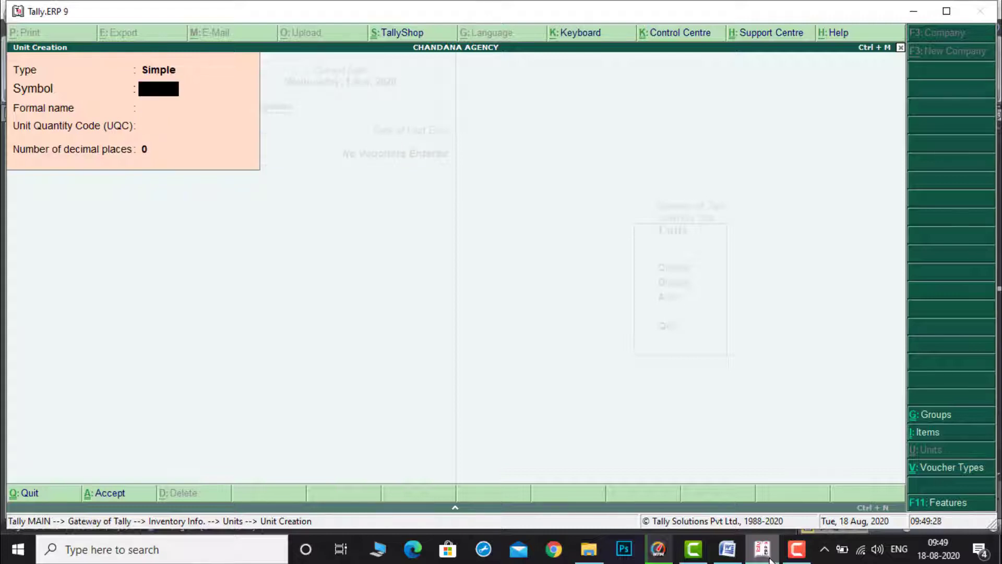
Step: Leave unit creation and open single stock item creation under Inventory Info's Stock Items
{"action": "key", "text": "Escape"}
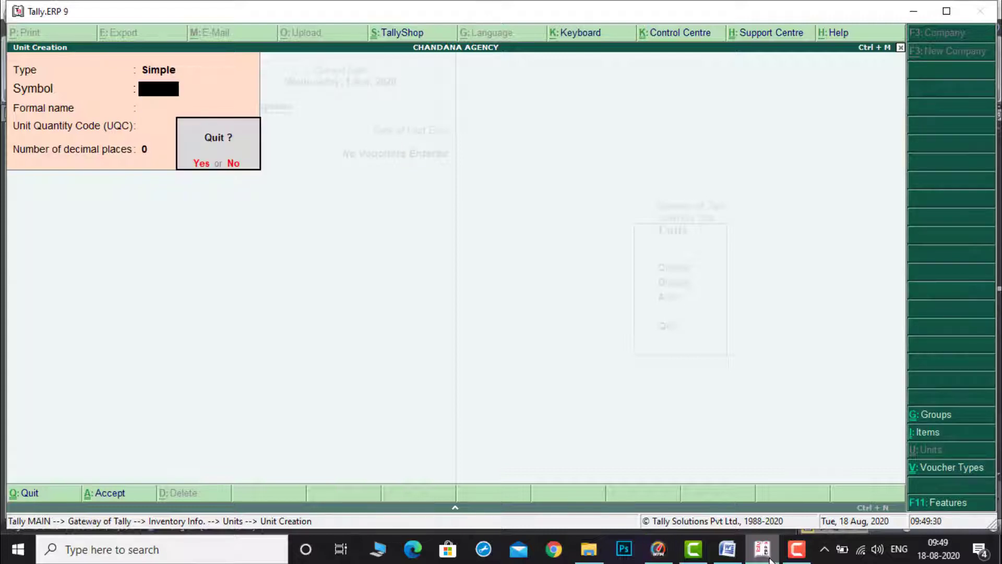
{"action": "key", "text": "Return"}
{"action": "key", "text": "Escape"}
{"action": "key", "text": "Up"}
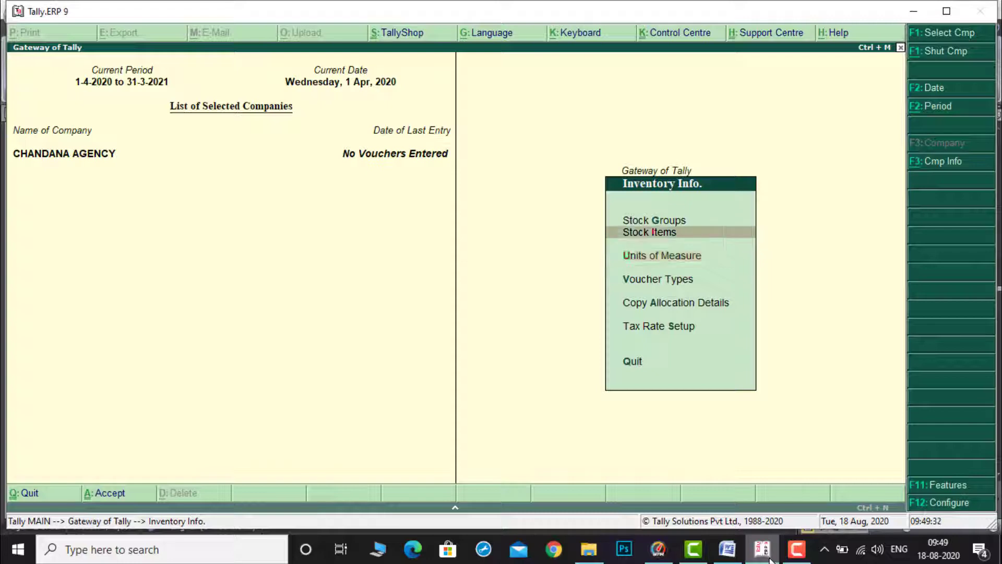
{"action": "key", "text": "Return"}
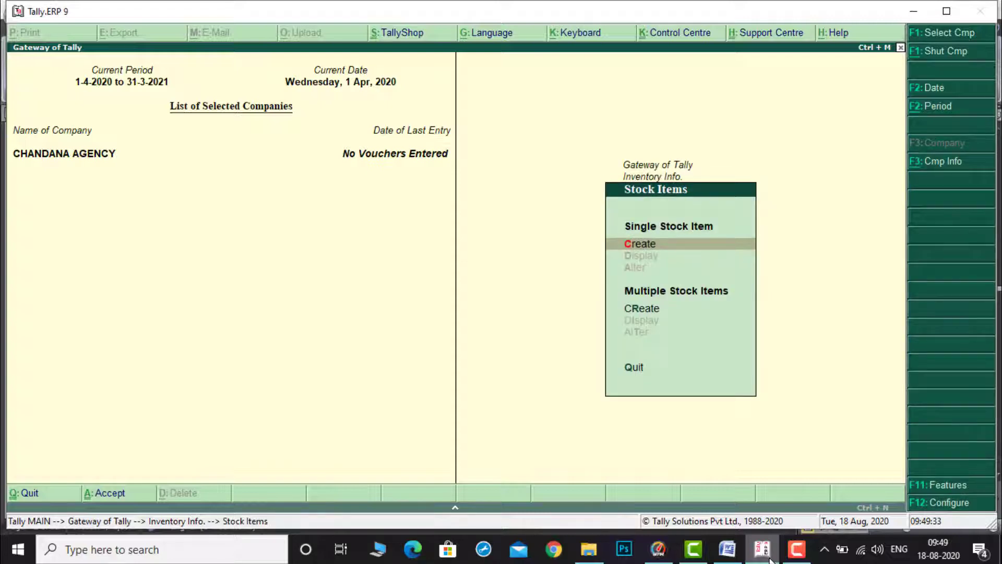
{"action": "key", "text": "Return"}
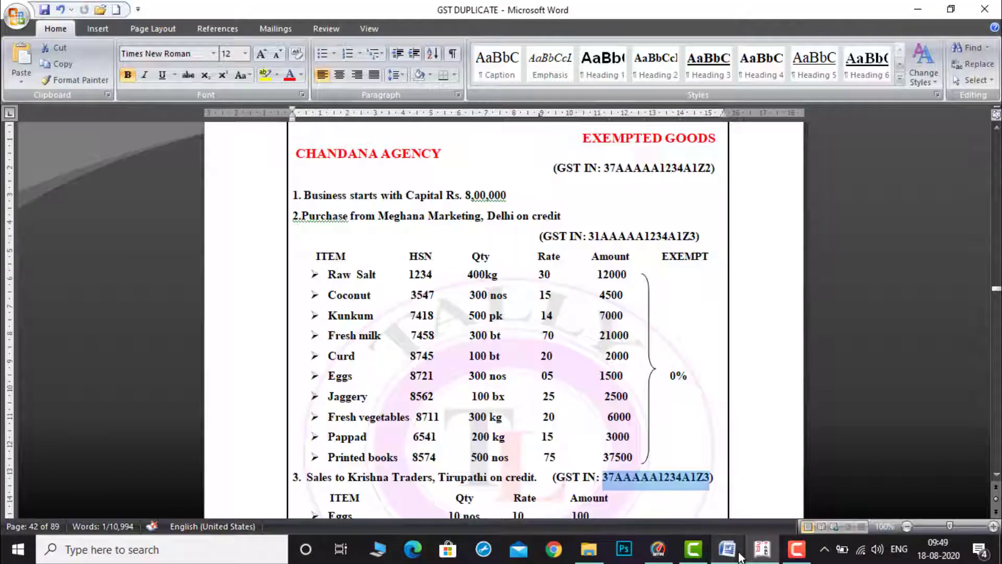
Step: Copy the item name Raw Salt from the document and paste it as the new stock item's name
{"action": "left_click", "coordinate": [727, 549]}
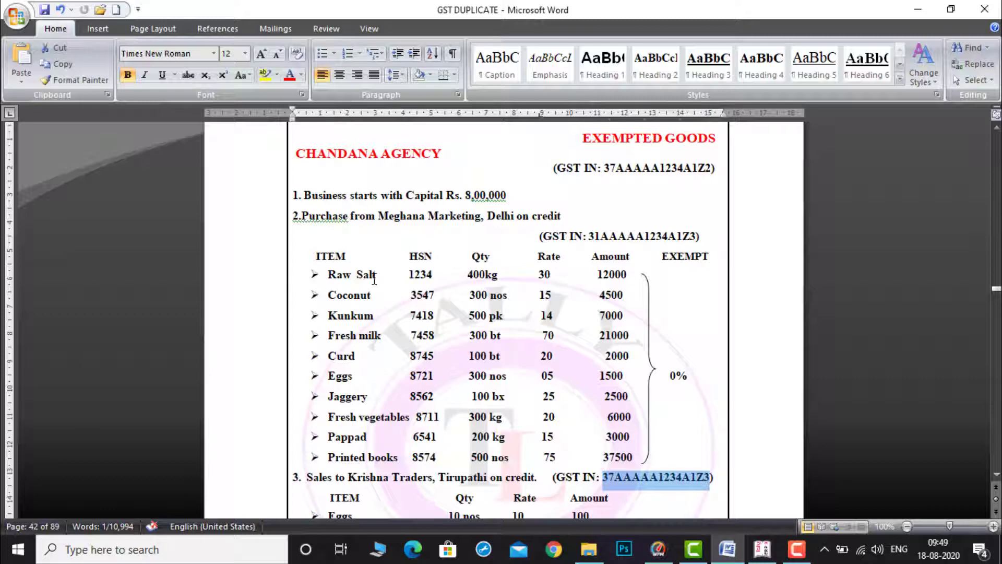
{"action": "left_click_drag", "start_coordinate": [330, 274], "coordinate": [379, 276]}
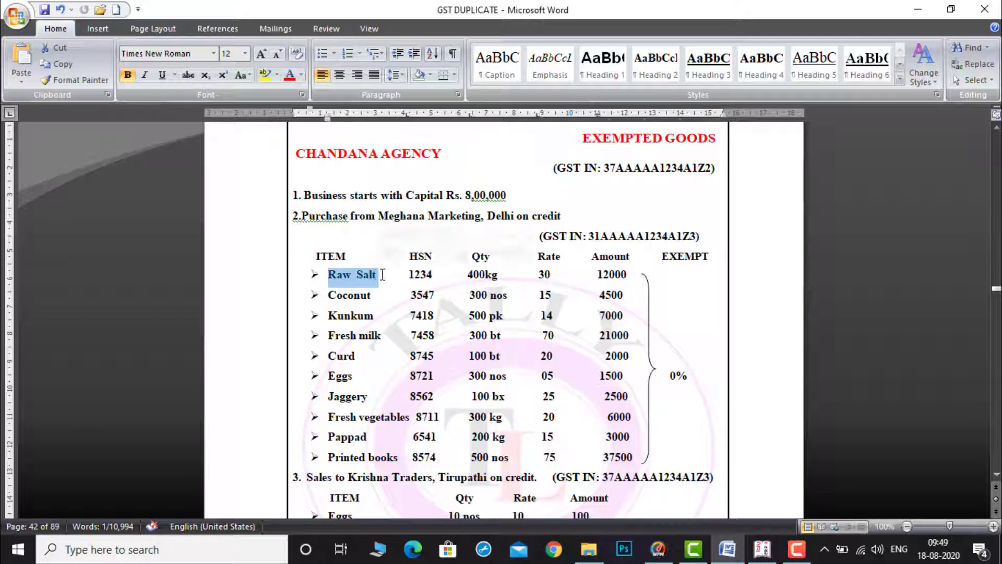
{"action": "left_click", "coordinate": [762, 550]}
{"action": "key", "text": "ctrl+alt+v"}
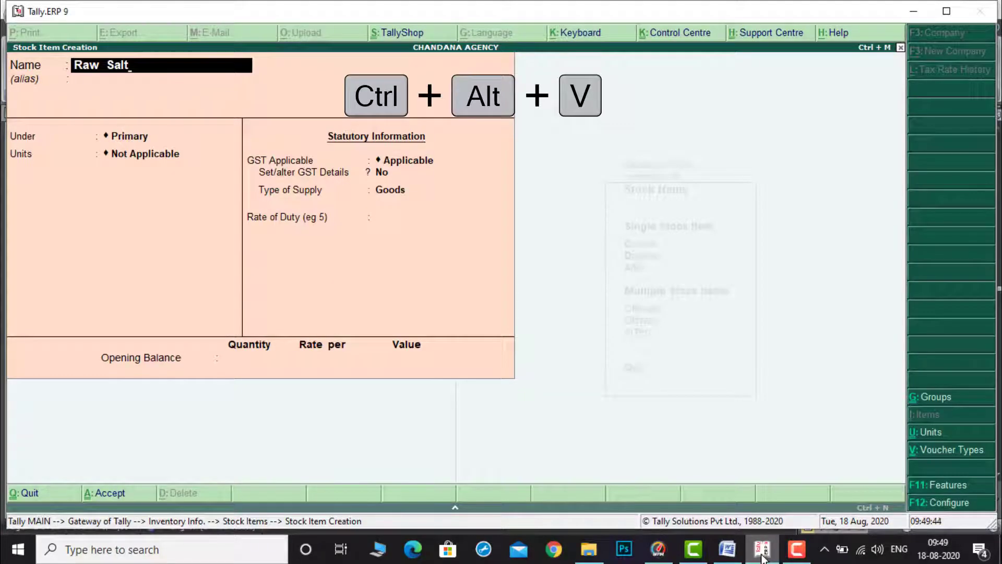
{"action": "key", "text": "Return"}
{"action": "key", "text": "Return"}
{"action": "key", "text": "Return"}
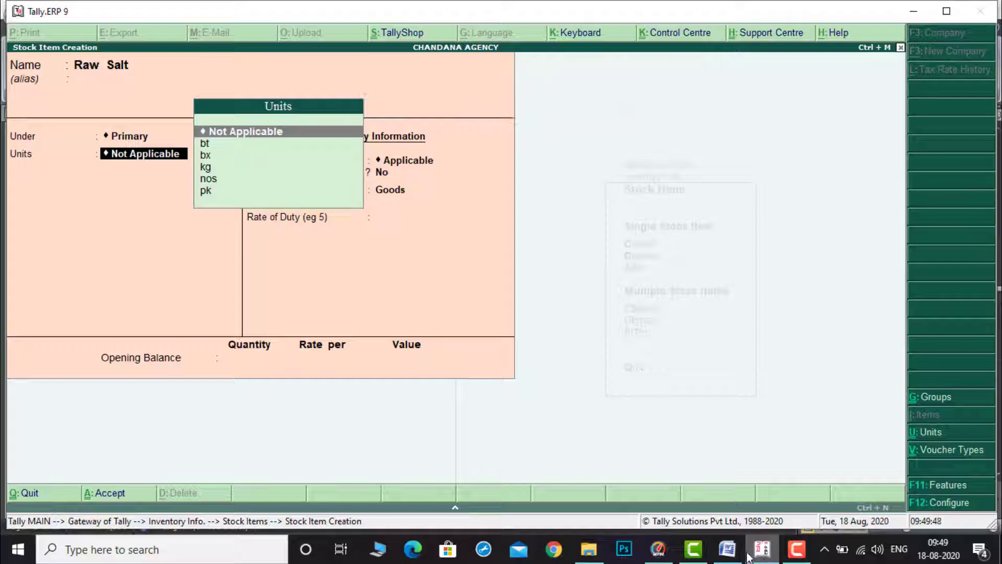
Step: Check the item's quantity in the document and set Raw Salt's unit to kg
{"action": "left_click", "coordinate": [728, 549]}
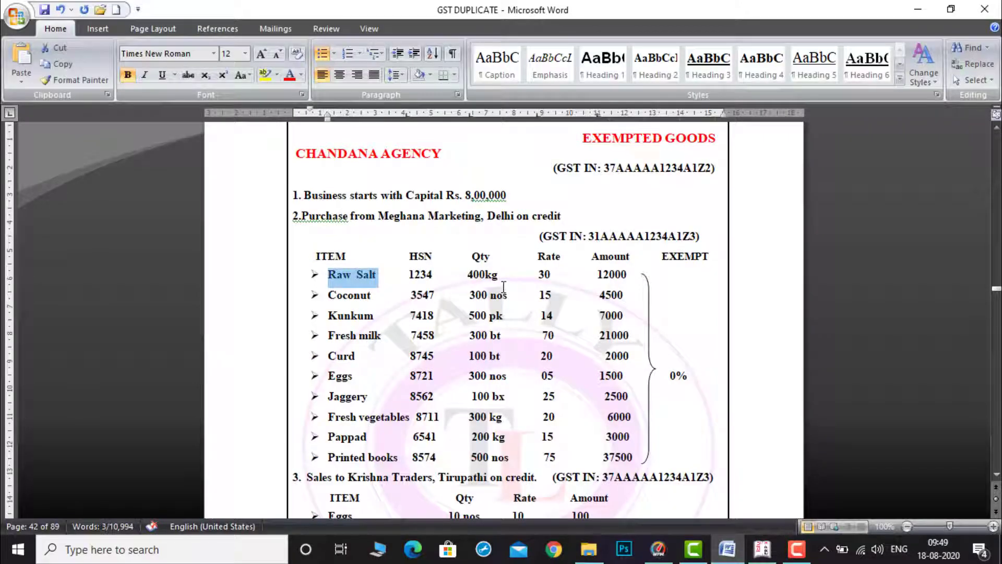
{"action": "left_click", "coordinate": [762, 549]}
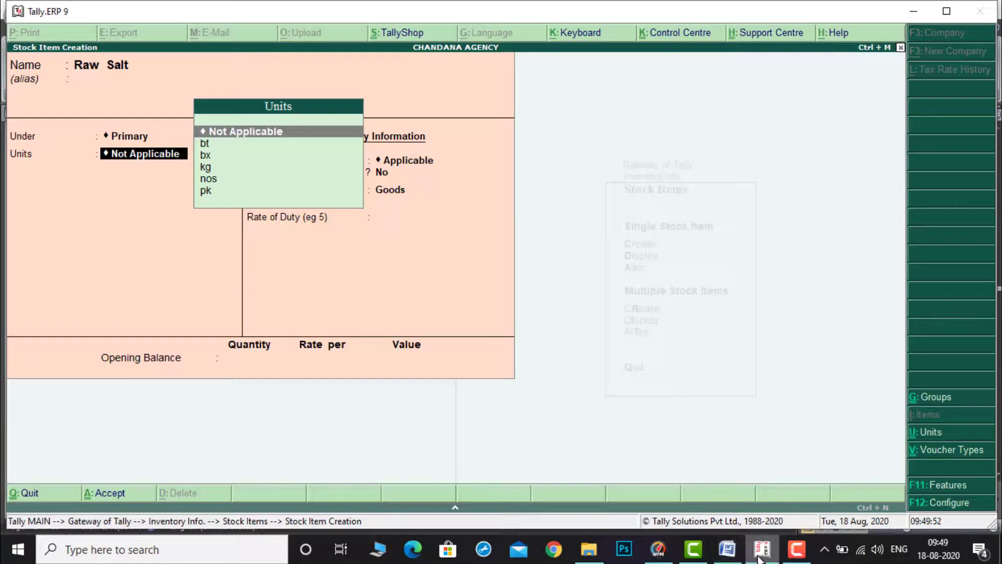
{"action": "key", "text": "Down"}
{"action": "key", "text": "Down"}
{"action": "key", "text": "Down"}
{"action": "key", "text": "Return"}
Step: Enable GST details for Raw Salt, open its tax rate history and set applicable from to 1-Apr-2020
{"action": "key", "text": "Return"}
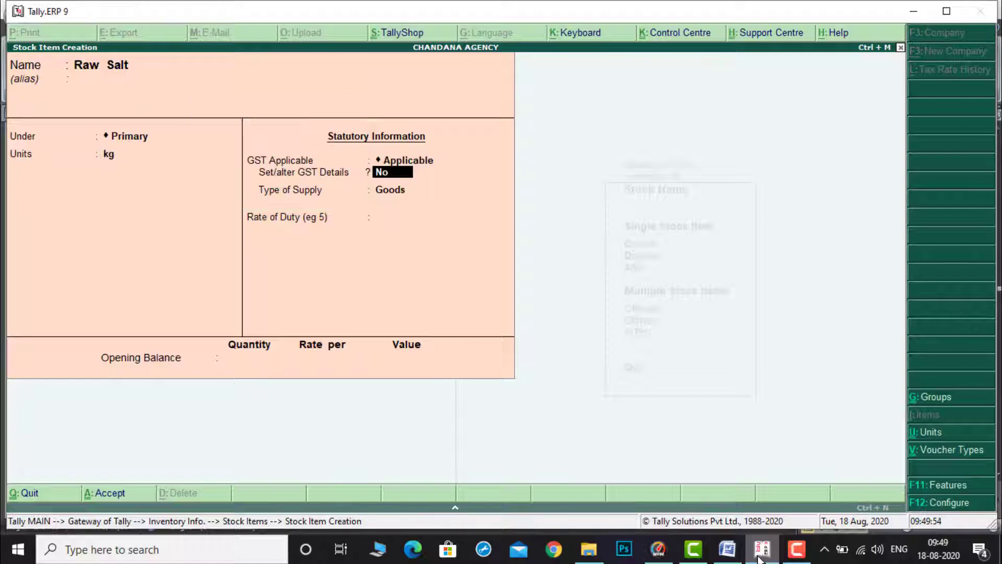
{"action": "type", "text": "y"}
{"action": "key", "text": "Return"}
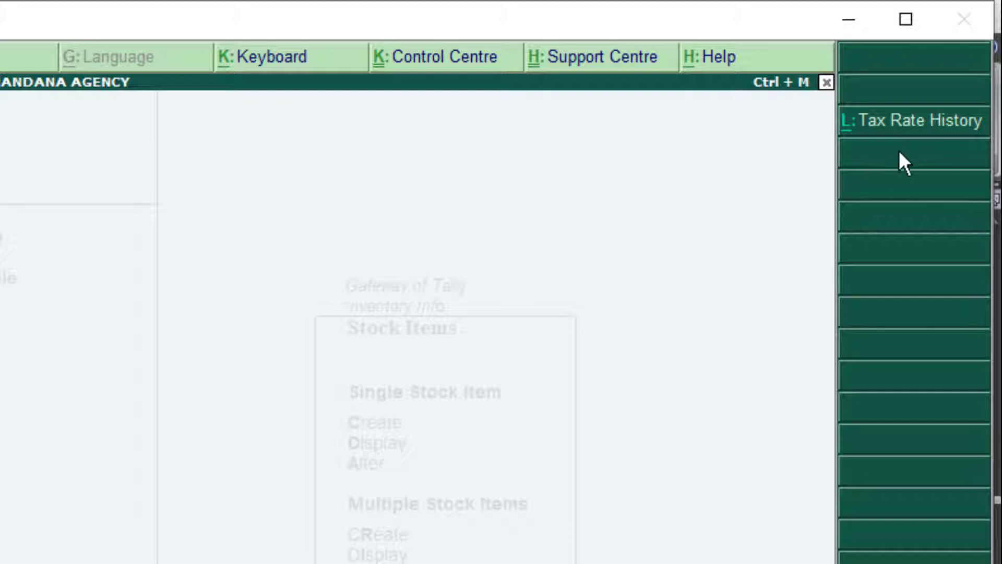
{"action": "left_click", "coordinate": [906, 131]}
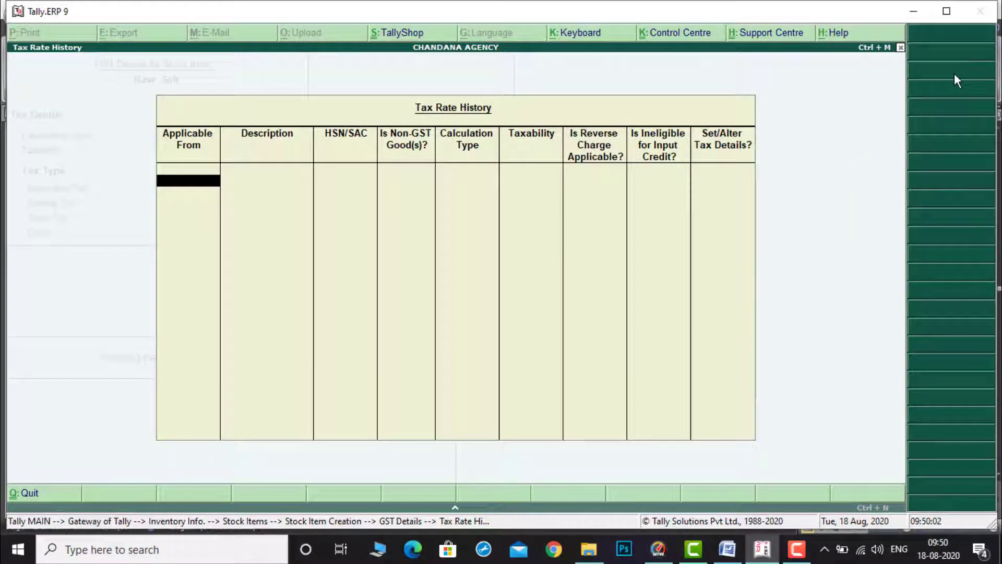
{"action": "type", "text": "1-4"}
{"action": "key", "text": "Return"}
{"action": "key", "text": "Return"}
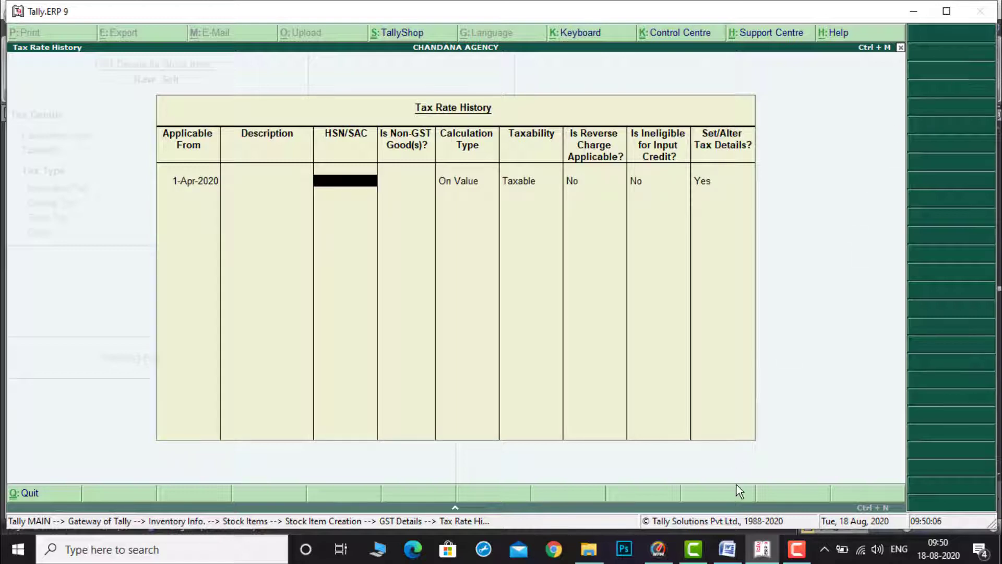
{"action": "left_click", "coordinate": [727, 549]}
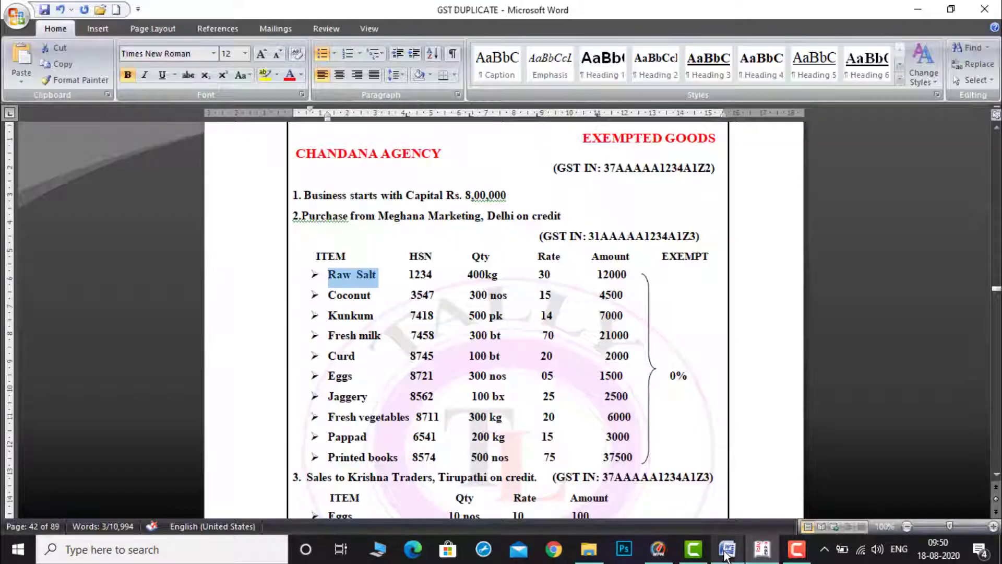
Step: Copy HSN 1234 from the document and paste it as Raw Salt's HSN/SAC in the tax rate history
{"action": "double_click", "coordinate": [408, 278]}
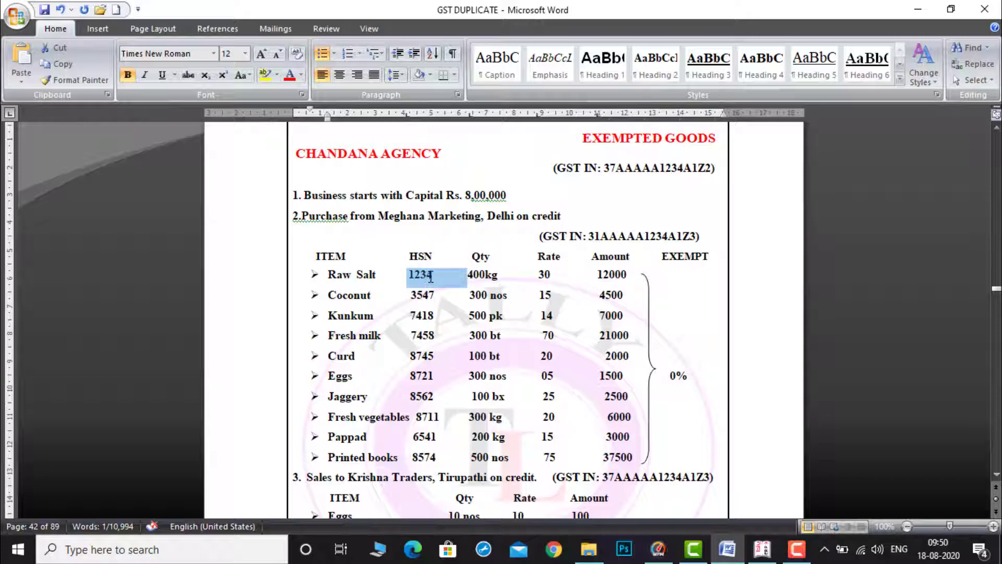
{"action": "left_click", "coordinate": [762, 549]}
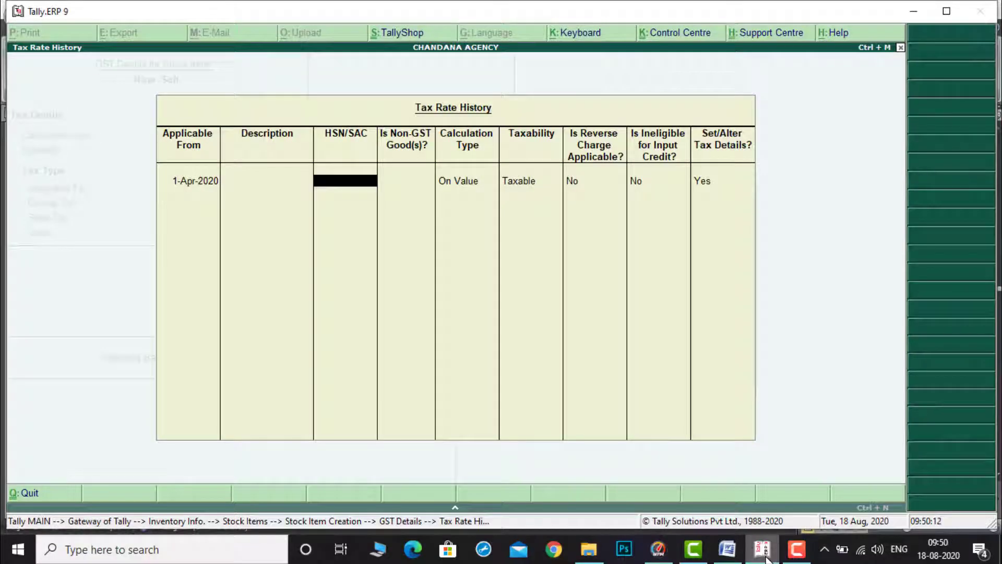
{"action": "key", "text": "ctrl+alt+v"}
{"action": "key", "text": "Return"}
Step: Set Raw Salt's taxability to Exempt and save its GST details and the stock item
{"action": "key", "text": "Return"}
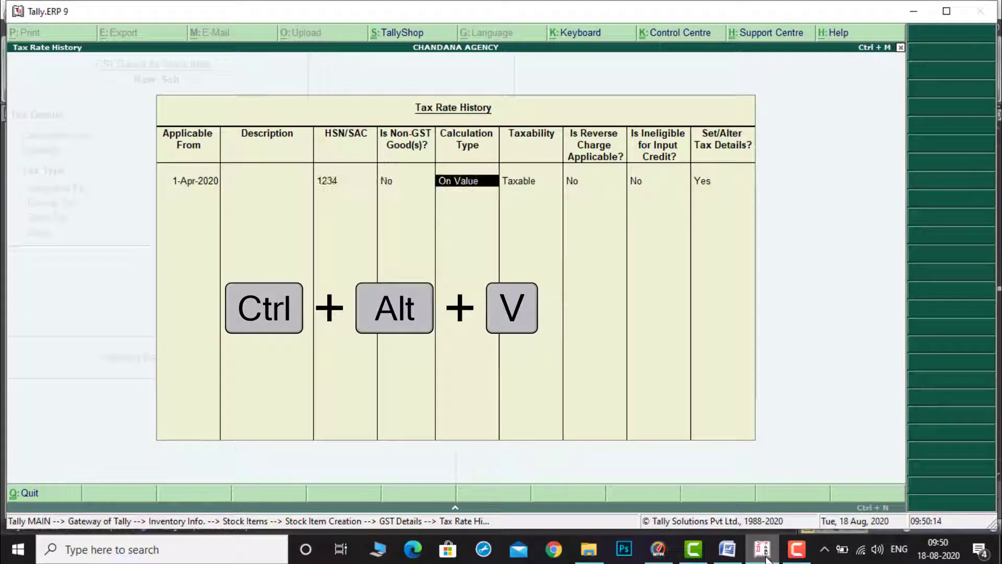
{"action": "key", "text": "Return"}
{"action": "key", "text": "Up"}
{"action": "key", "text": "Up"}
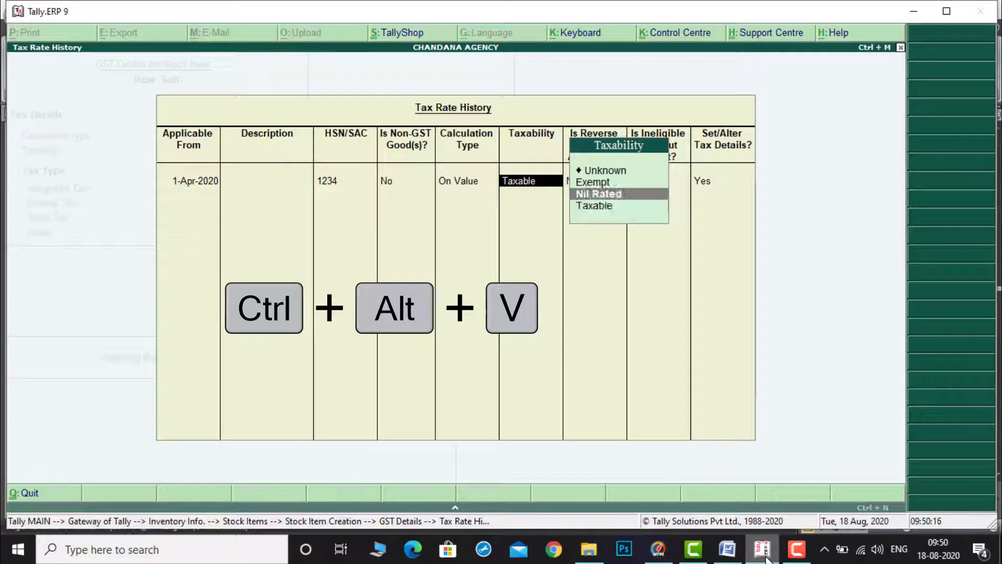
{"action": "key", "text": "Down"}
{"action": "key", "text": "Down"}
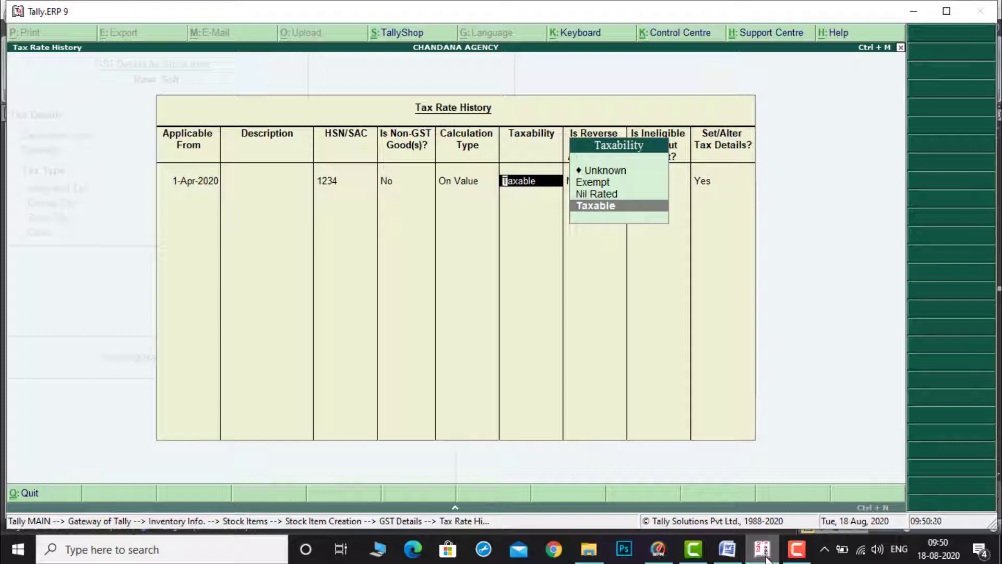
{"action": "key", "text": "Up"}
{"action": "key", "text": "Up"}
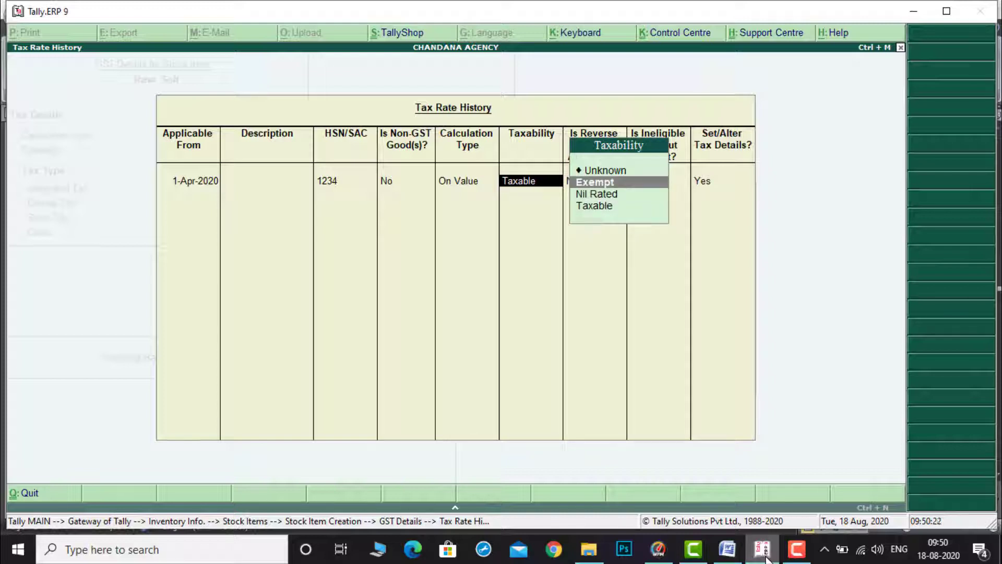
{"action": "key", "text": "Return"}
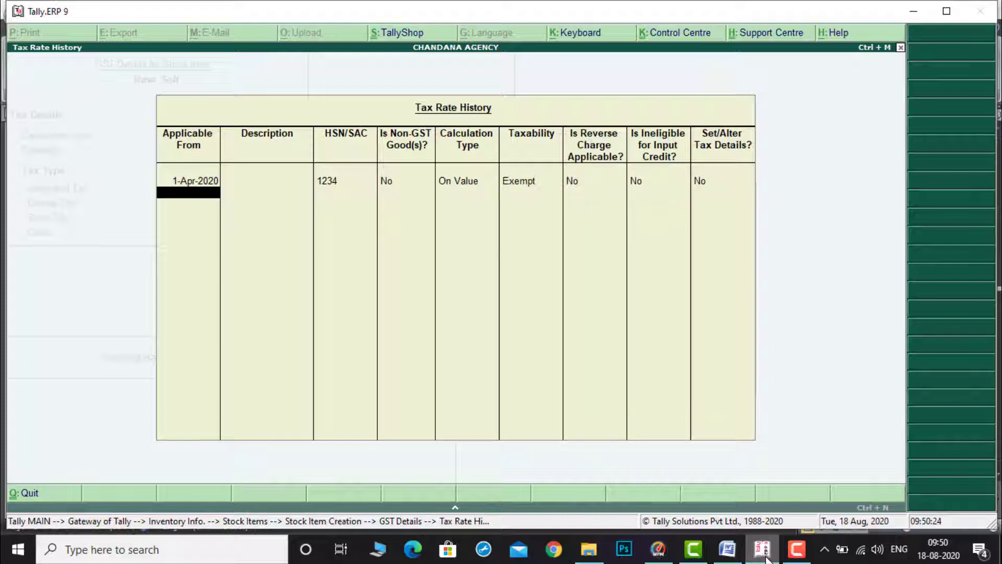
{"action": "key", "text": "Return"}
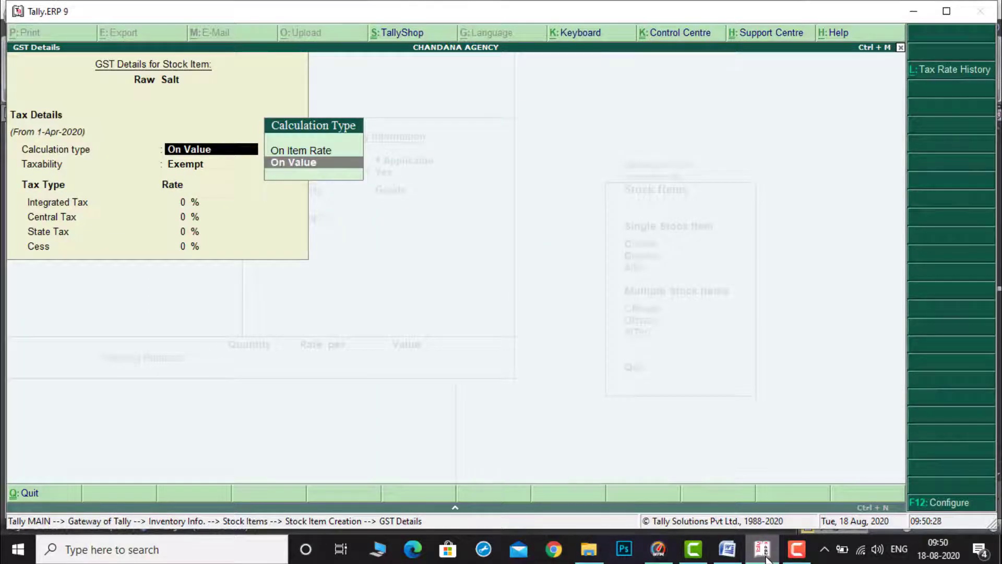
{"action": "key", "text": "ctrl+a"}
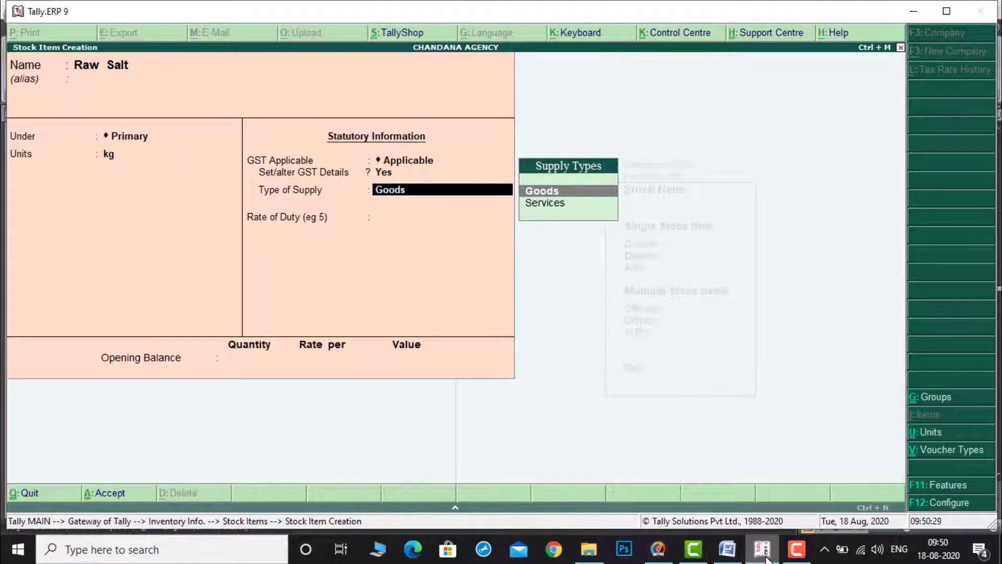
{"action": "key", "text": "ctrl+a"}
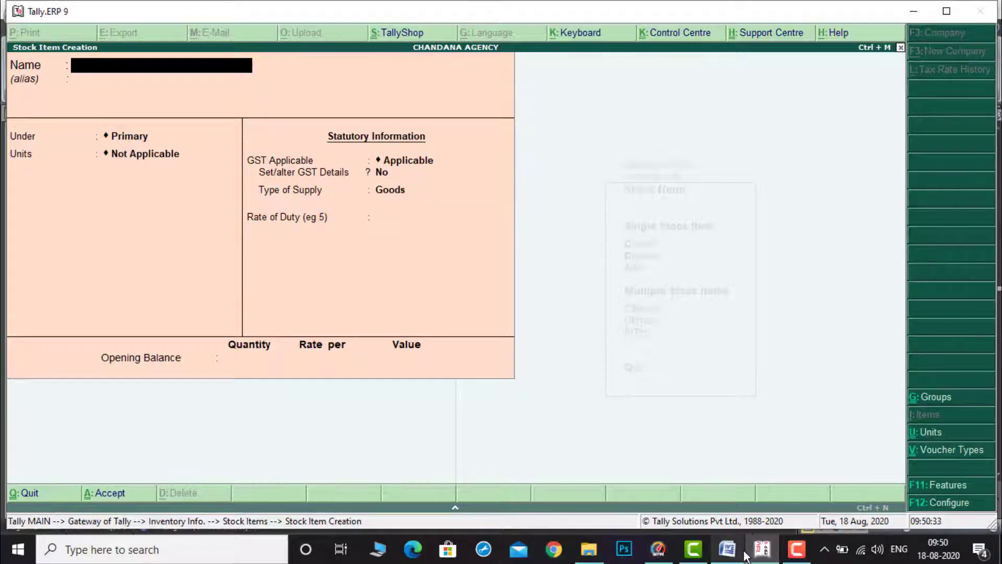
Step: Copy Coconut from the document and enter it as the next stock item's name
{"action": "left_click", "coordinate": [727, 549]}
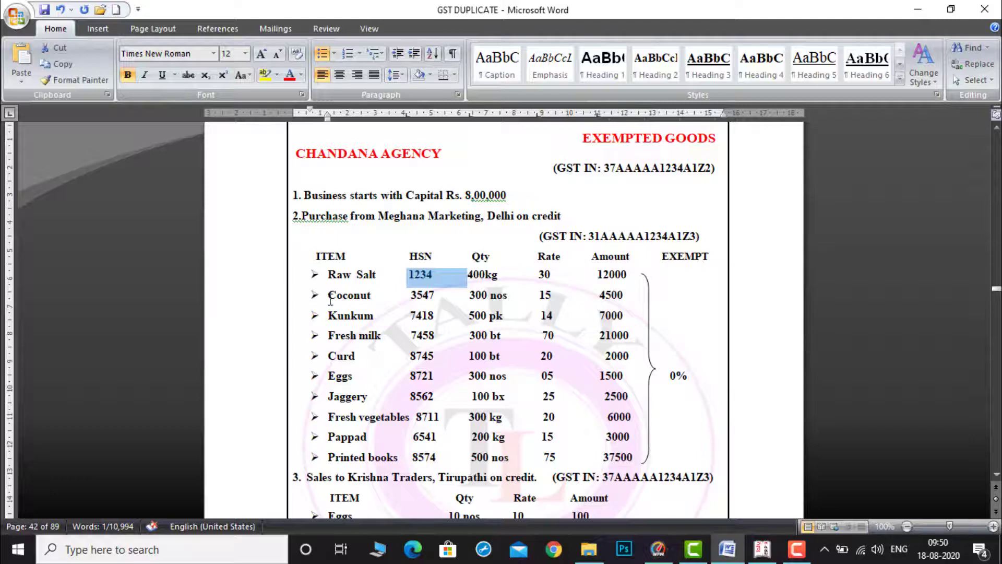
{"action": "left_click_drag", "start_coordinate": [329, 298], "coordinate": [376, 299]}
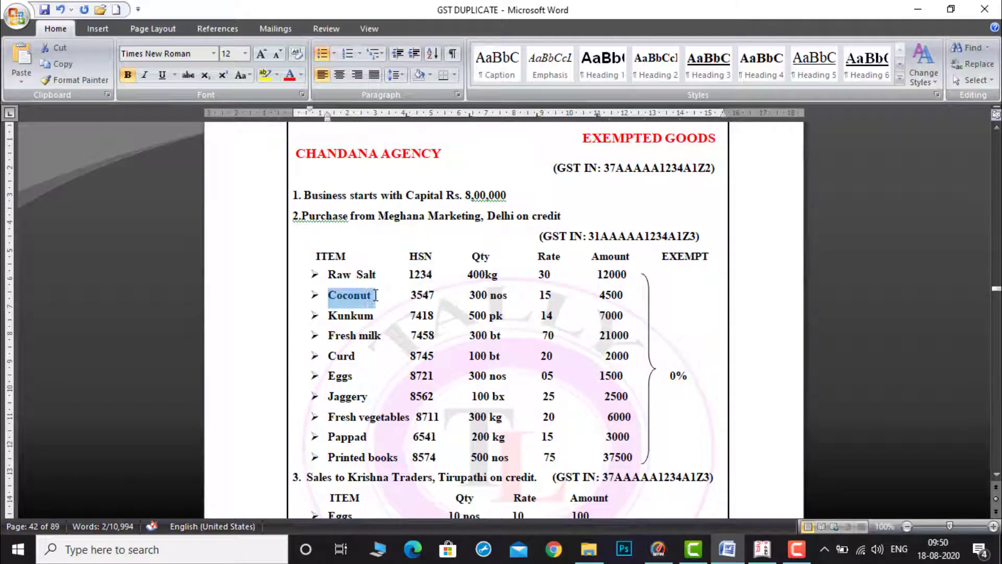
{"action": "left_click", "coordinate": [765, 558]}
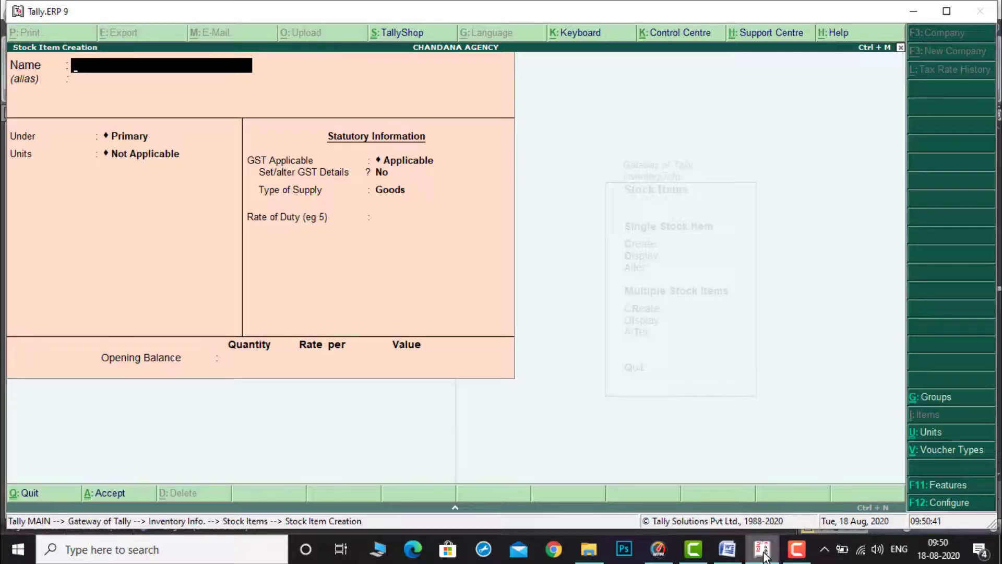
{"action": "type", "text": "Coconut"}
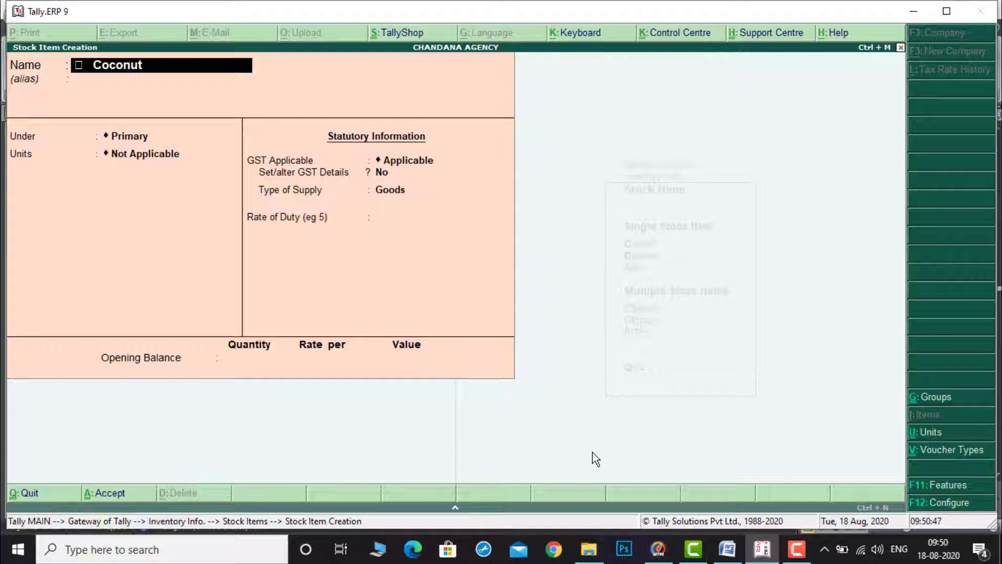
{"action": "key", "text": "BackSpace"}
{"action": "key", "text": "Right"}
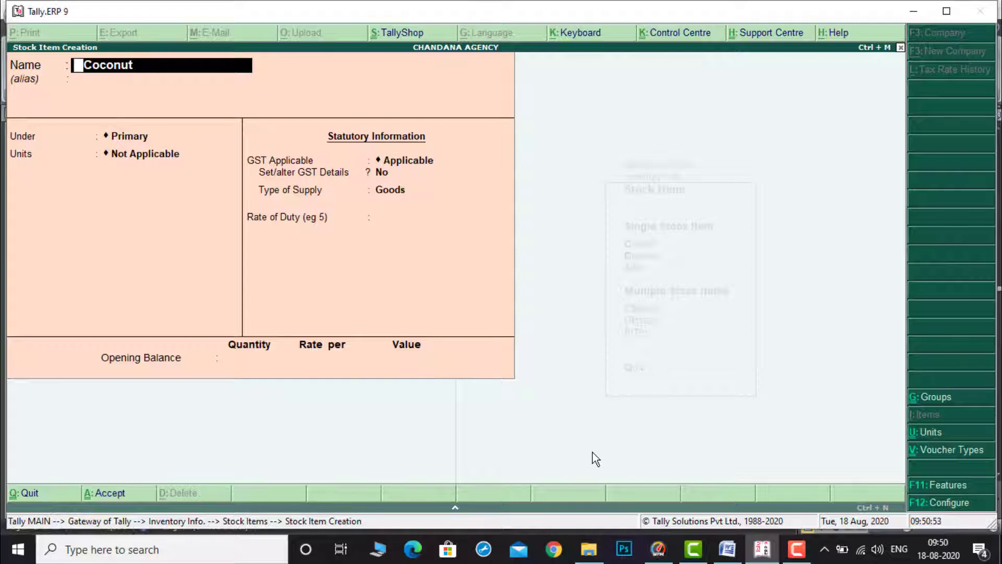
Step: Check Coconut's quantity in the document and set its unit to nos
{"action": "key", "text": "Return"}
{"action": "key", "text": "Return"}
{"action": "key", "text": "Return"}
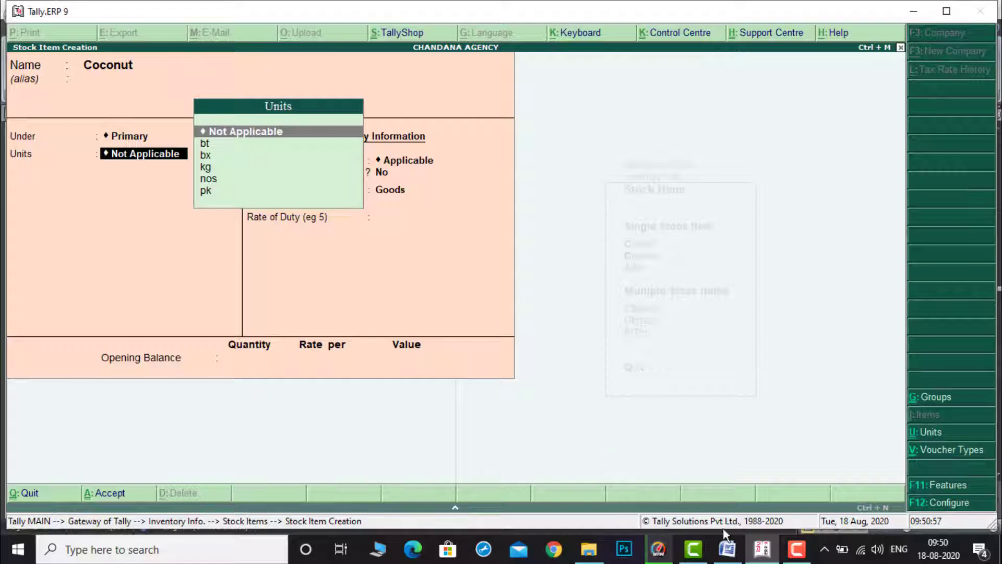
{"action": "left_click", "coordinate": [736, 555]}
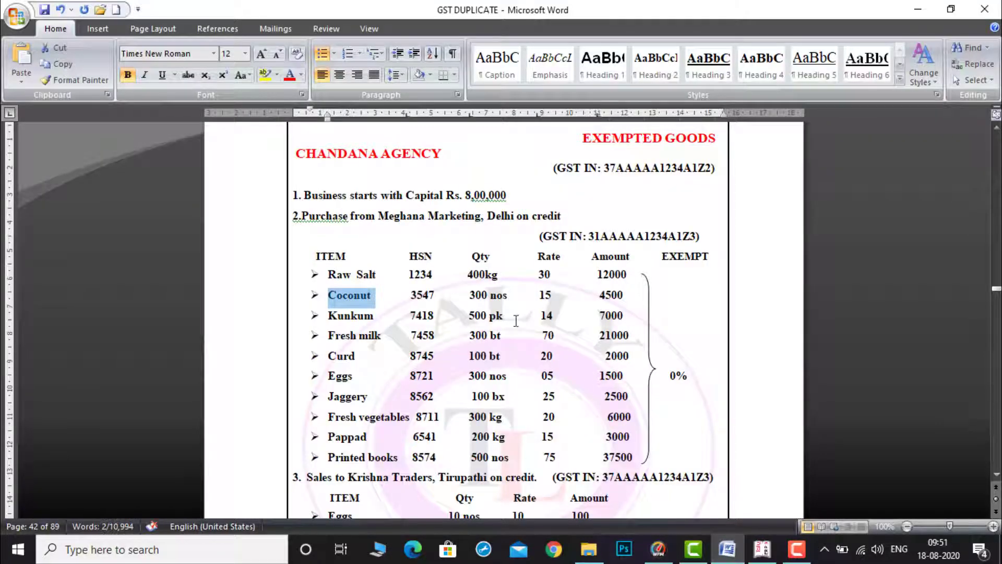
{"action": "left_click", "coordinate": [761, 555]}
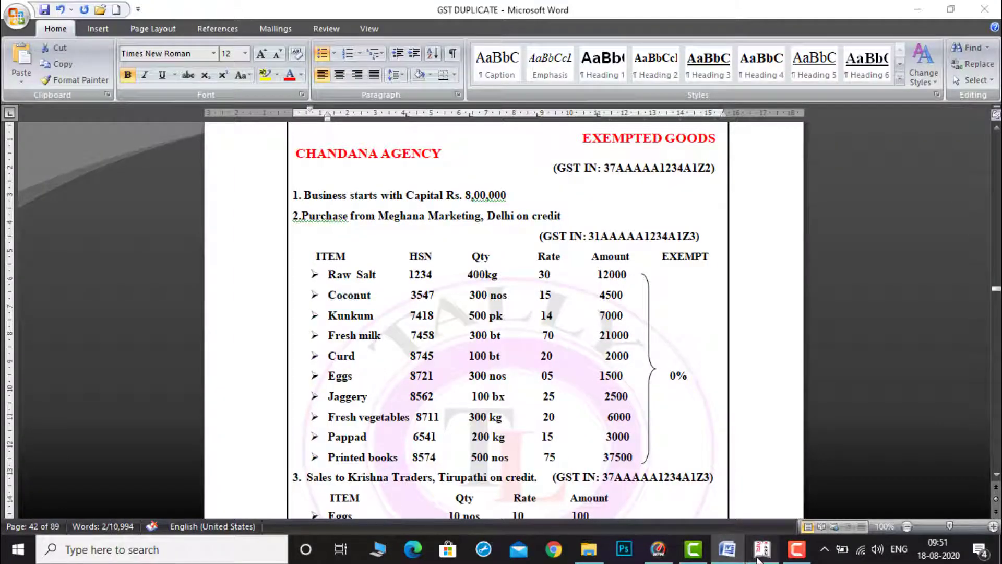
{"action": "key", "text": "Down"}
{"action": "key", "text": "Down"}
{"action": "key", "text": "Down"}
{"action": "key", "text": "Down"}
{"action": "key", "text": "Return"}
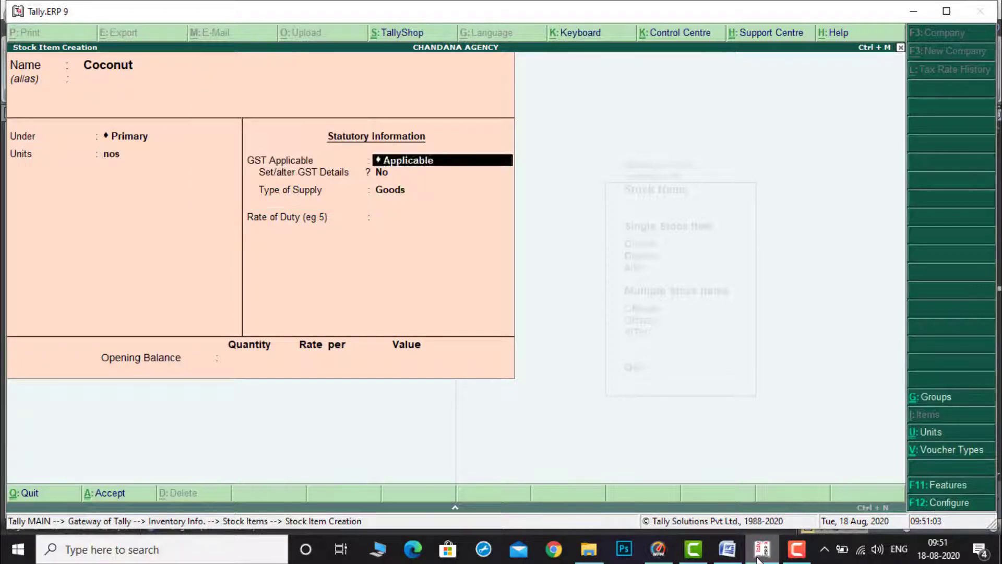
Step: Enable GST details for Coconut, open its tax rate history and set applicable from to 1-Apr-2020
{"action": "key", "text": "Return"}
{"action": "key", "text": "y"}
{"action": "key", "text": "Return"}
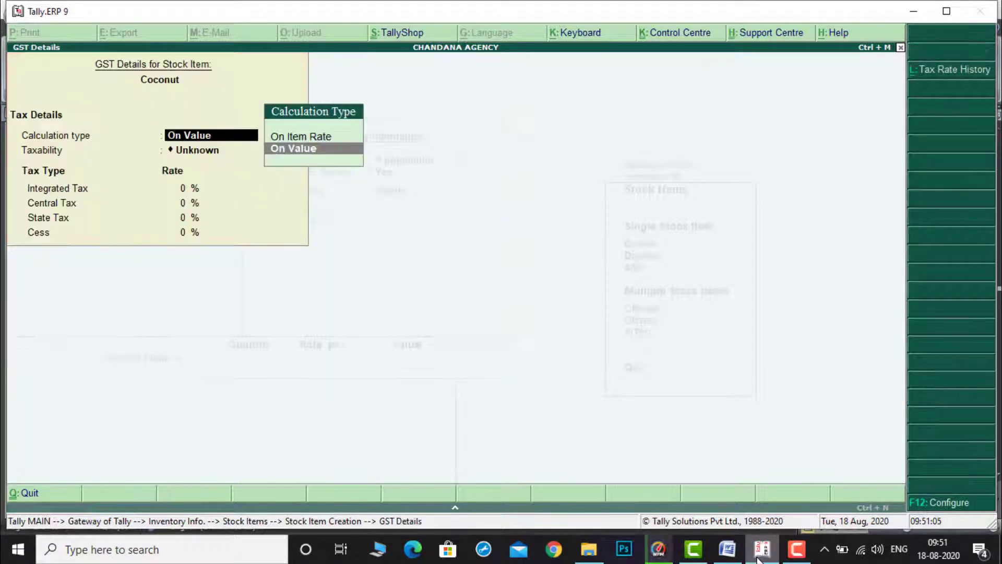
{"action": "left_click", "coordinate": [969, 71]}
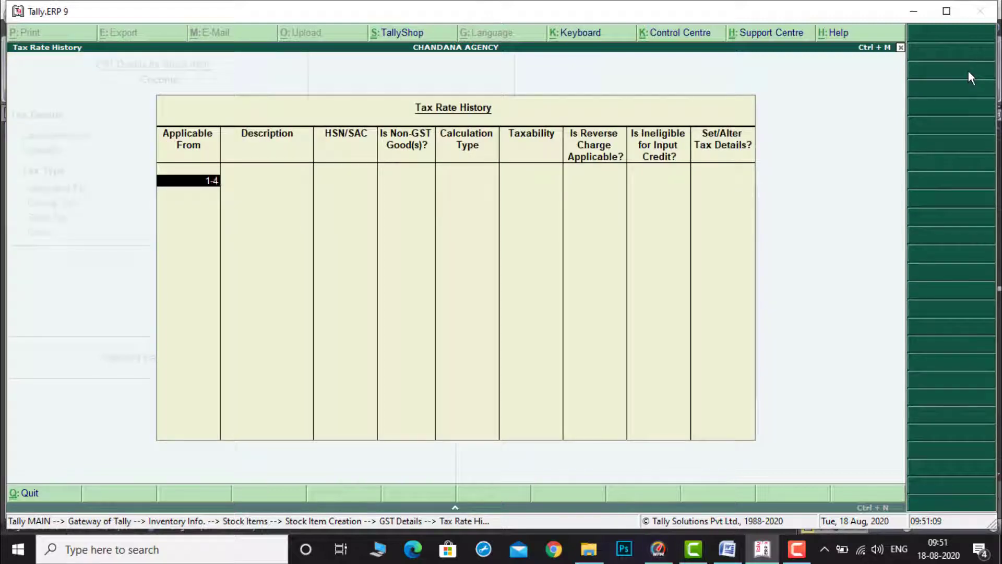
{"action": "key", "text": "Return"}
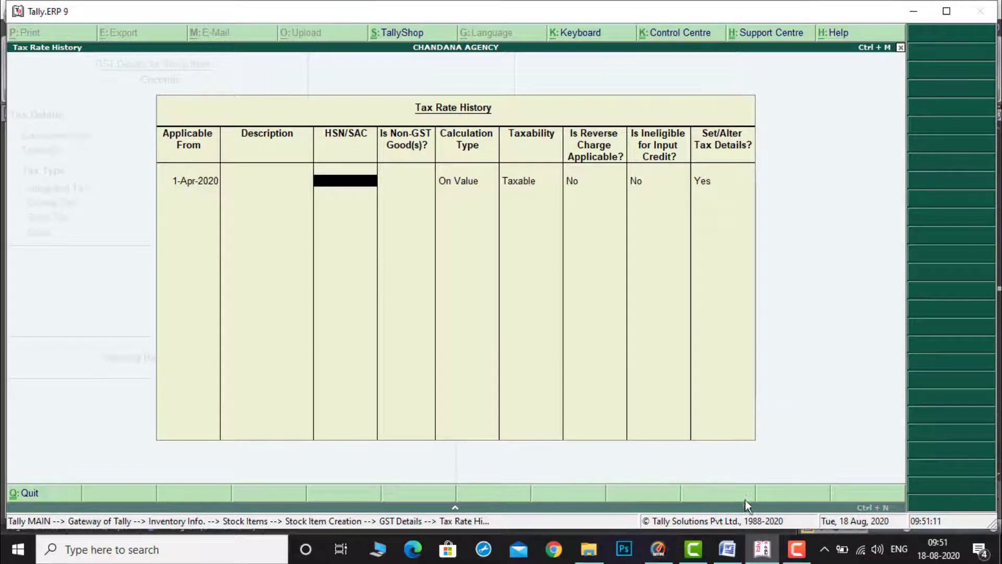
Step: Copy HSN 3547 from the document and paste it as Coconut's HSN/SAC
{"action": "left_click", "coordinate": [728, 548]}
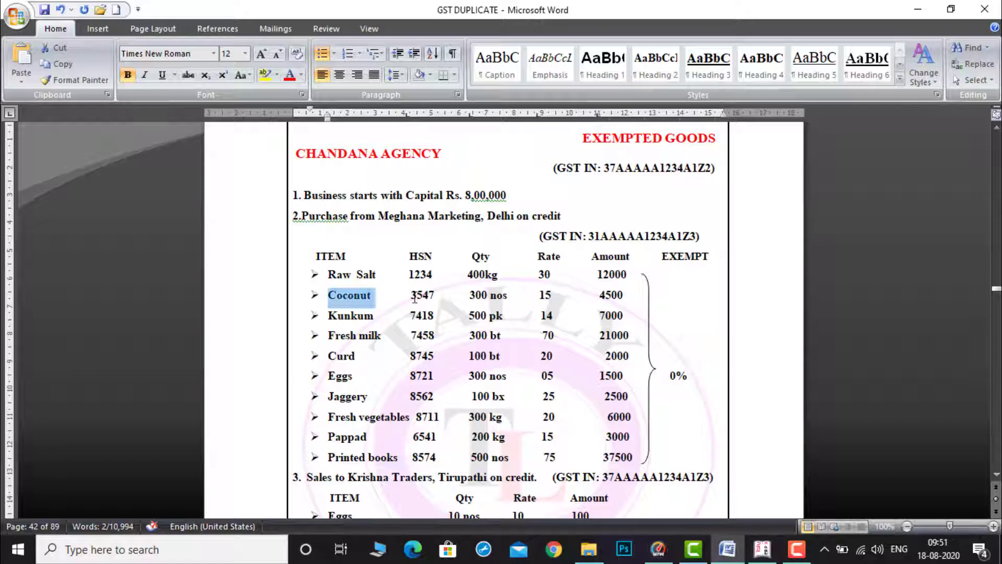
{"action": "left_click_drag", "start_coordinate": [410, 296], "coordinate": [433, 298]}
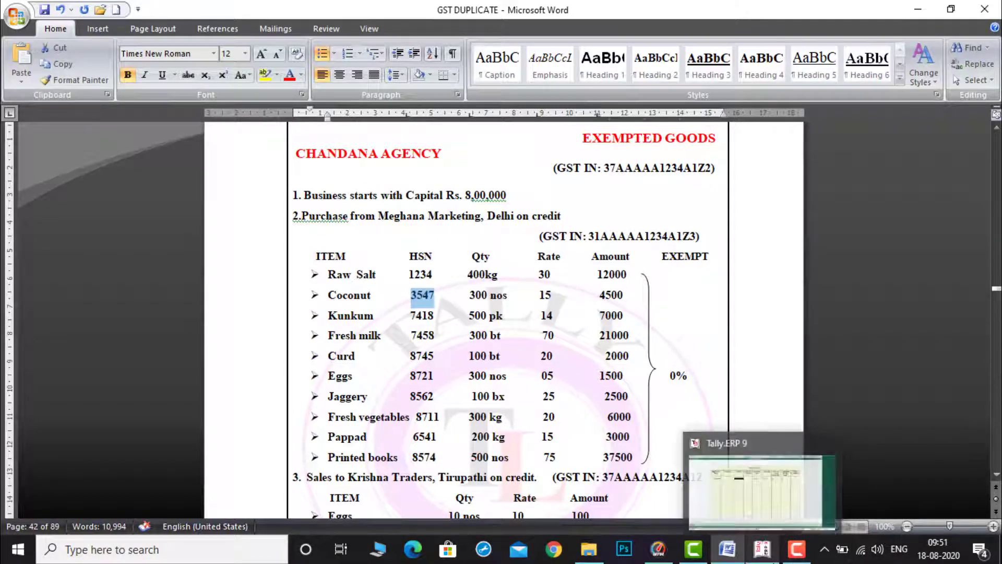
{"action": "left_click", "coordinate": [771, 555]}
{"action": "key", "text": "ctrl+alt+v"}
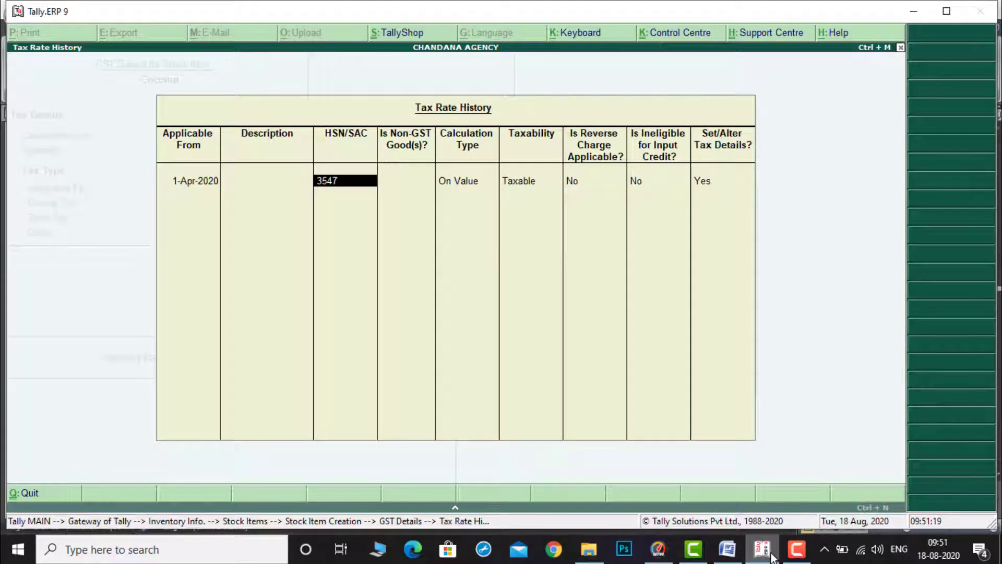
{"action": "key", "text": "Return"}
Step: Set Coconut's taxability to Exempt and save its GST details and the stock item
{"action": "key", "text": "Return"}
{"action": "key", "text": "Up"}
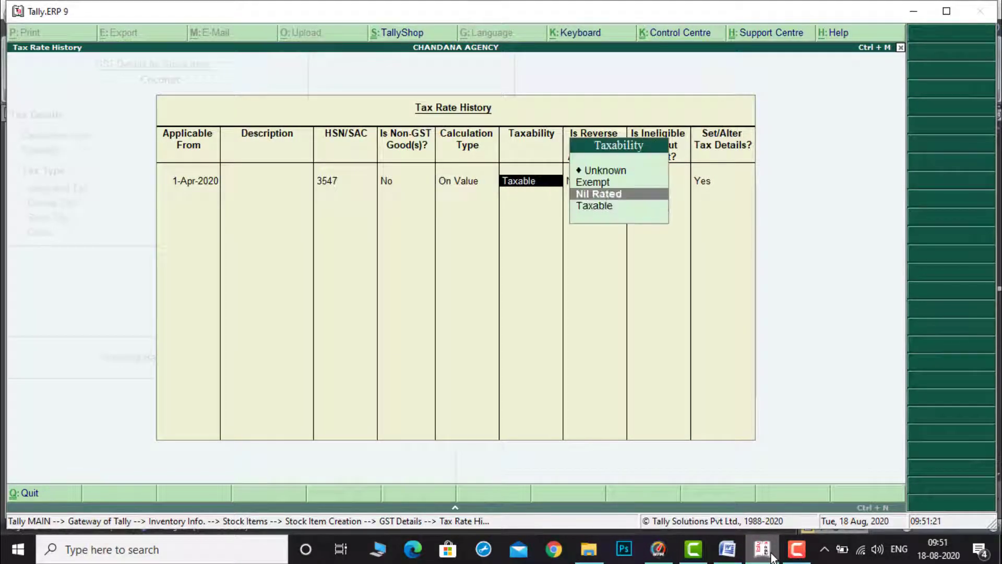
{"action": "key", "text": "Up"}
{"action": "key", "text": "Return"}
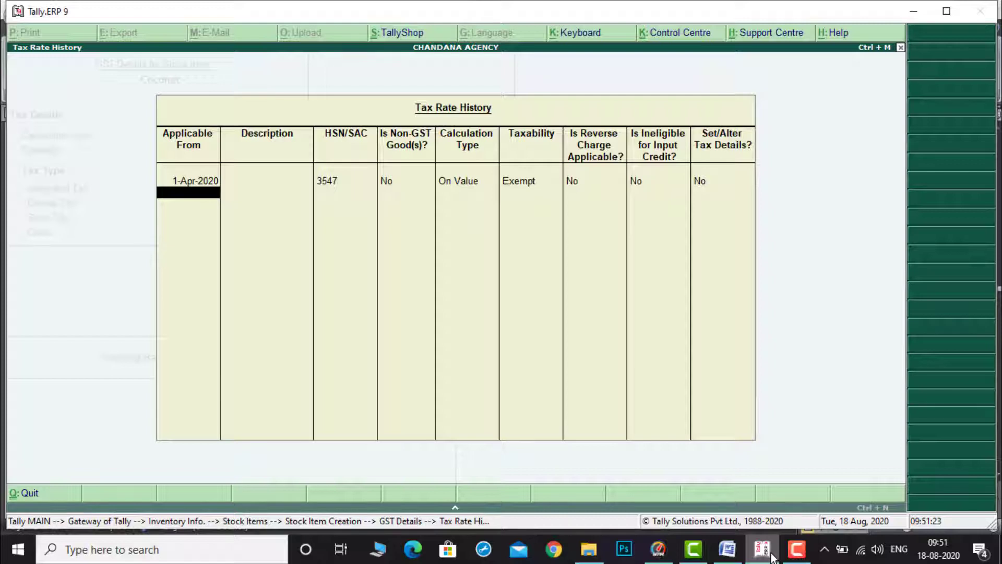
{"action": "key", "text": "Return"}
{"action": "key", "text": "ctrl+a"}
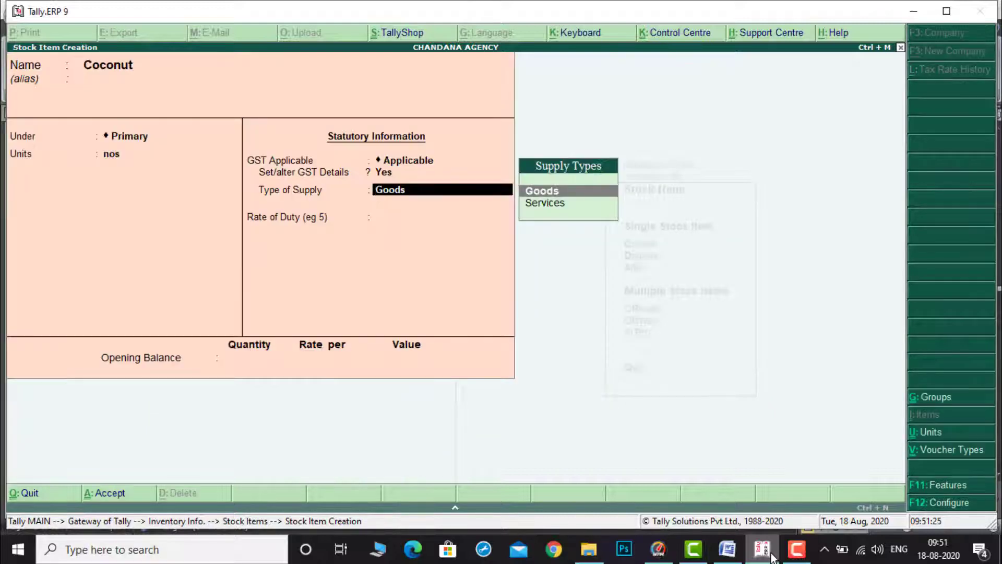
{"action": "key", "text": "ctrl+a"}
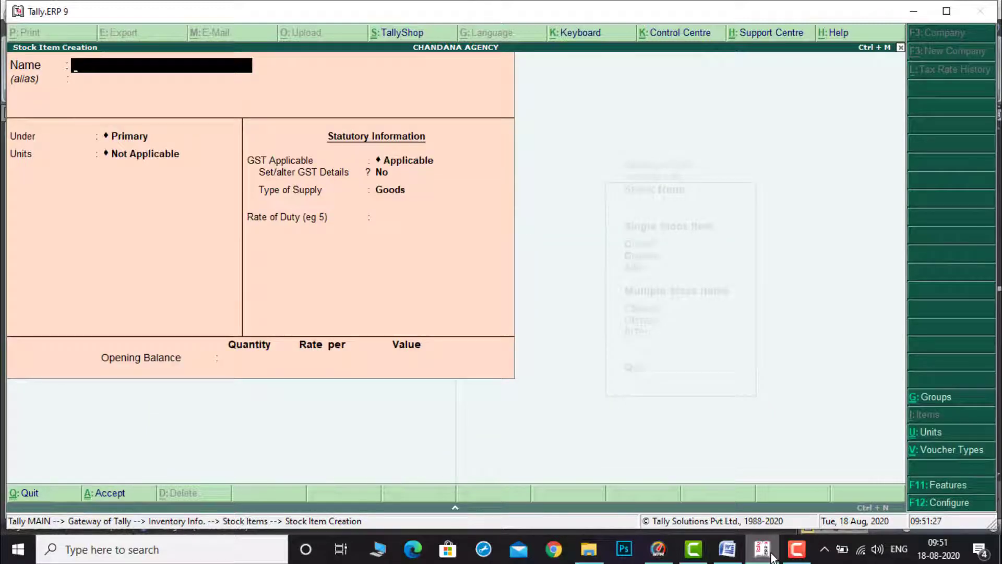
Step: Copy Kunkum from the document and paste it as the next stock item's name
{"action": "left_click", "coordinate": [727, 549]}
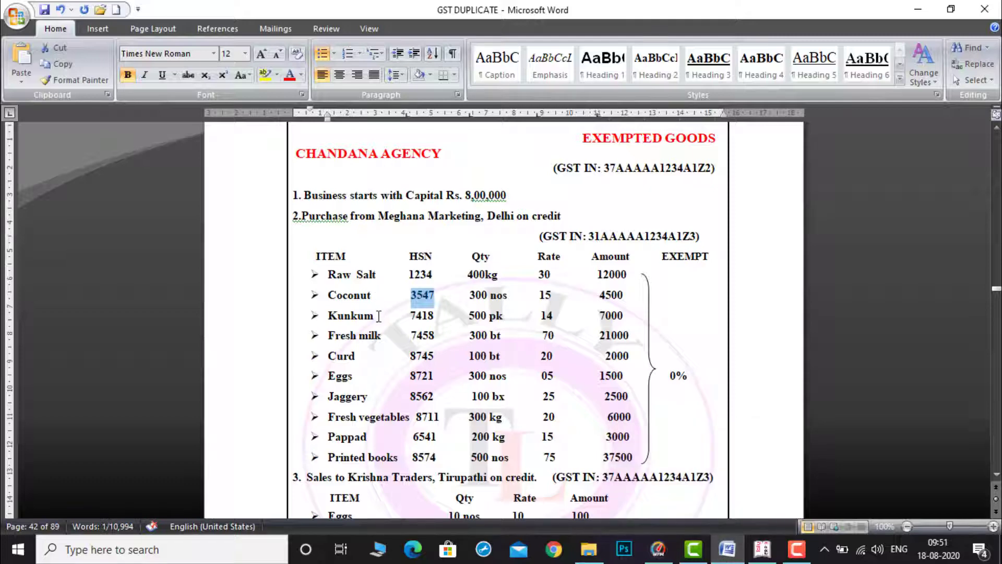
{"action": "left_click_drag", "start_coordinate": [379, 316], "coordinate": [332, 317]}
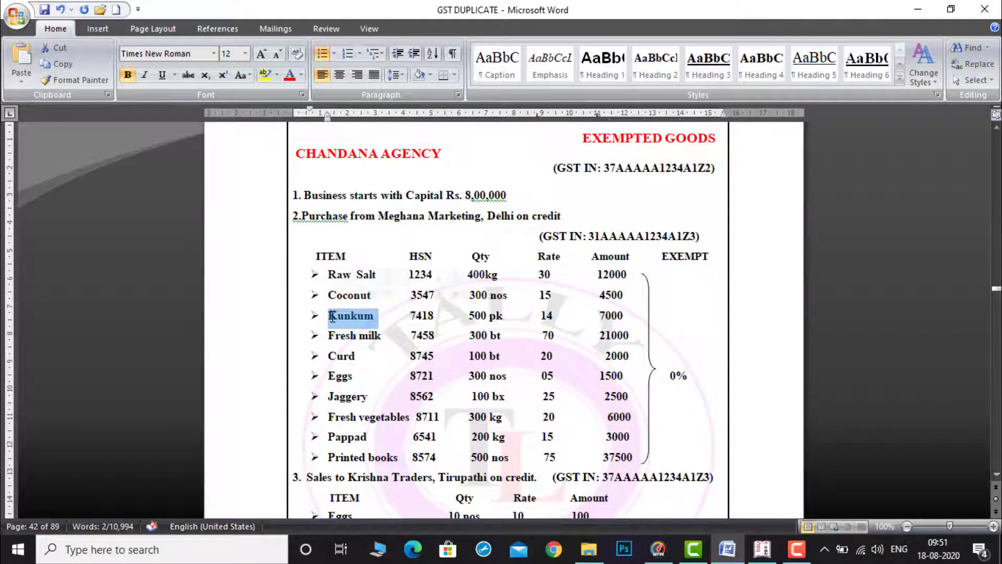
{"action": "left_click", "coordinate": [770, 557]}
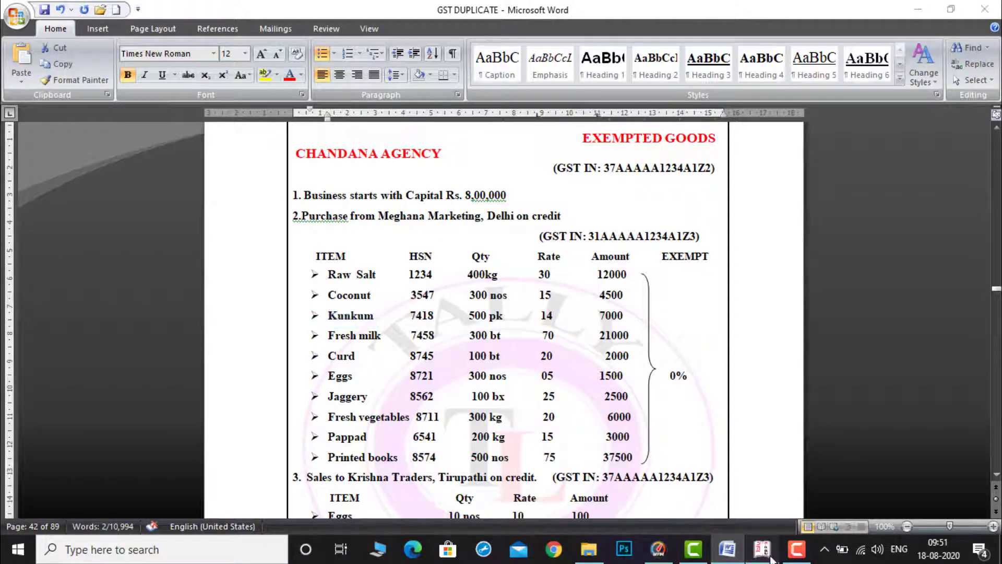
{"action": "key", "text": "ctrl+alt+v"}
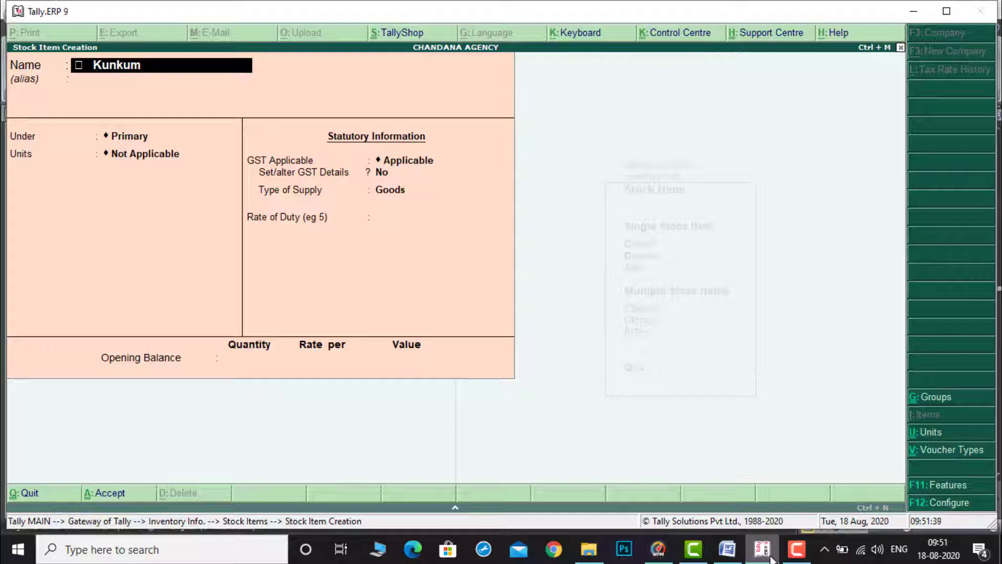
{"action": "key", "text": "Home"}
{"action": "key", "text": "Delete"}
{"action": "key", "text": "Delete"}
Step: Accept Kunkum under Primary and set its unit to pk, checking the unit in the document
{"action": "key", "text": "Return"}
{"action": "key", "text": "Return"}
{"action": "key", "text": "Return"}
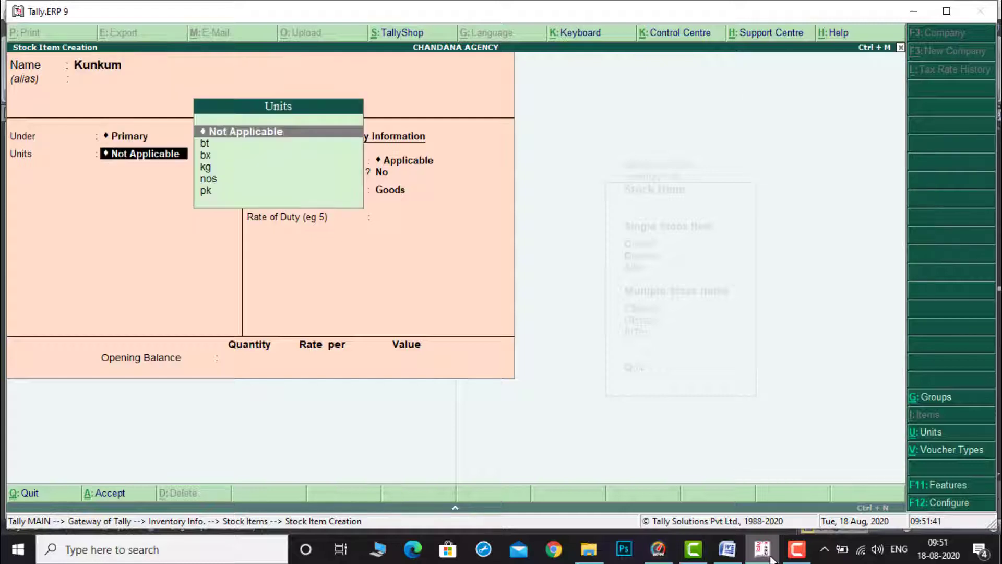
{"action": "left_click", "coordinate": [727, 549]}
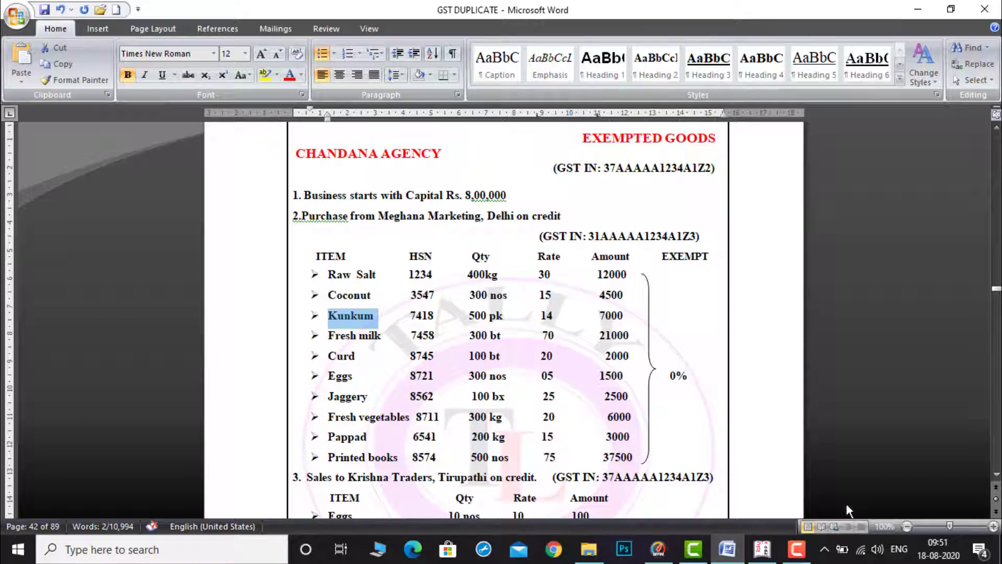
{"action": "left_click", "coordinate": [759, 559]}
{"action": "type", "text": "pl"}
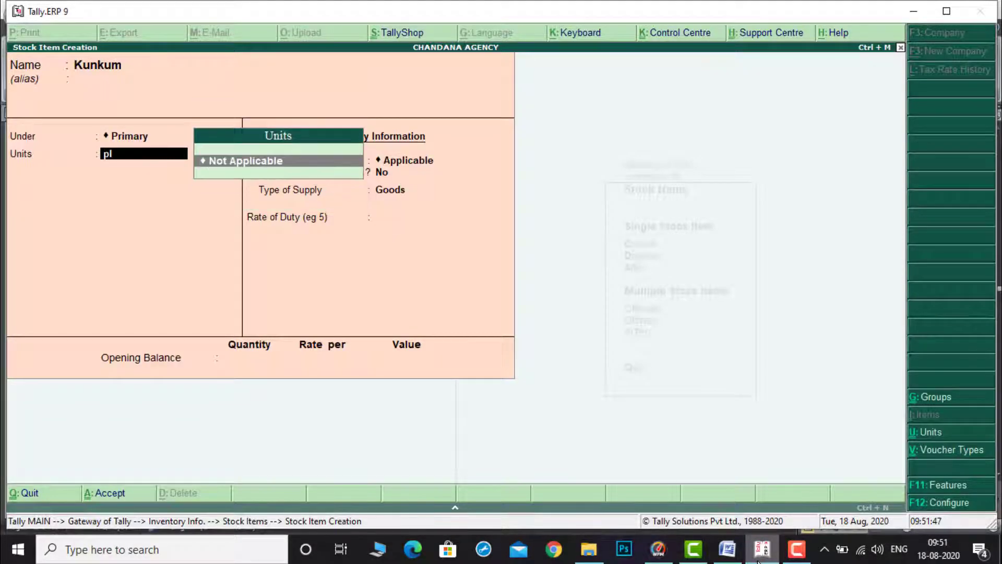
{"action": "key", "text": "Return"}
{"action": "key", "text": "BackSpace"}
{"action": "key", "text": "Down"}
{"action": "key", "text": "Down"}
{"action": "key", "text": "Down"}
{"action": "key", "text": "Down"}
{"action": "key", "text": "Down"}
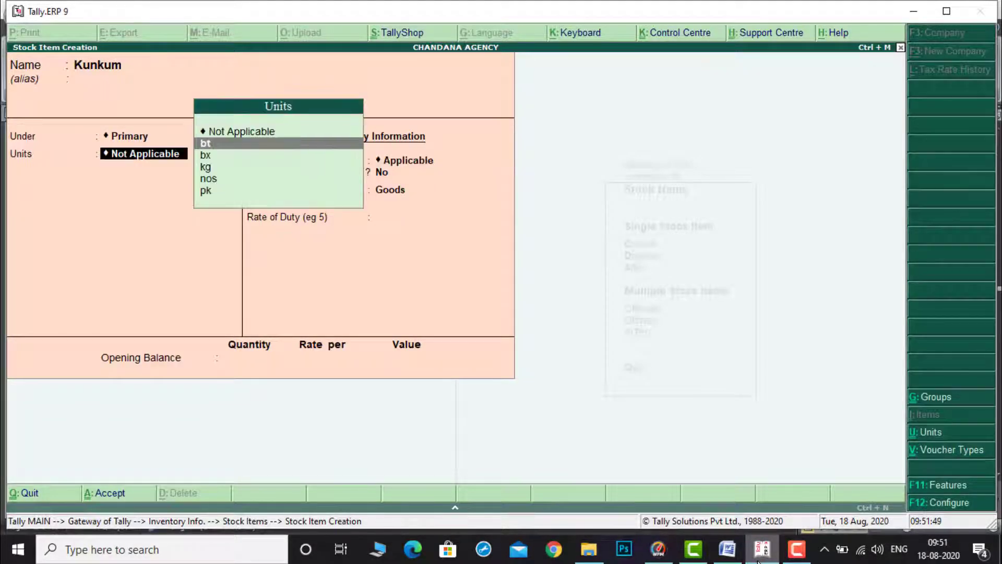
{"action": "key", "text": "Return"}
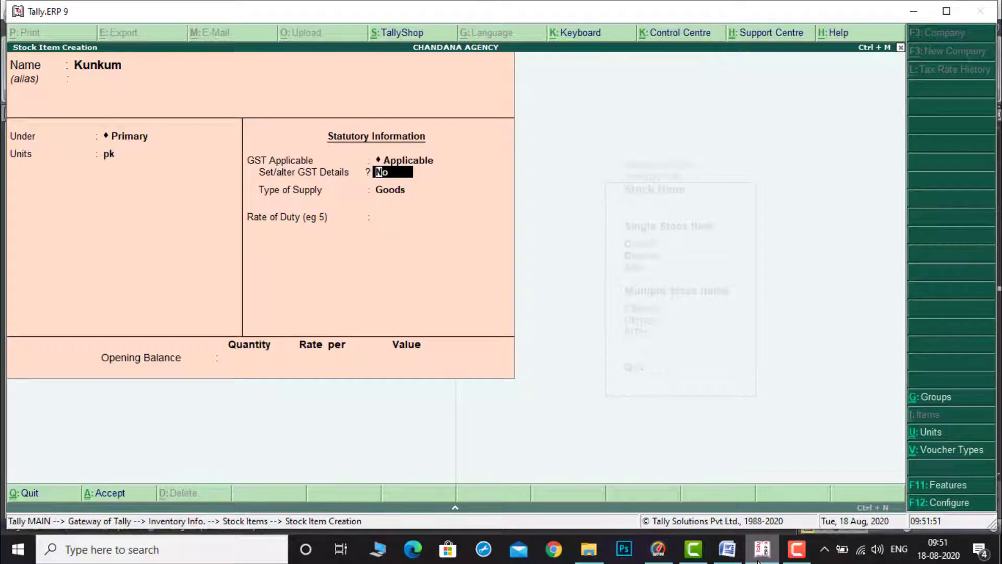
Step: Enable GST details for Kunkum, open its tax rate history and set applicable from to 1-Apr-2020
{"action": "key", "text": "y"}
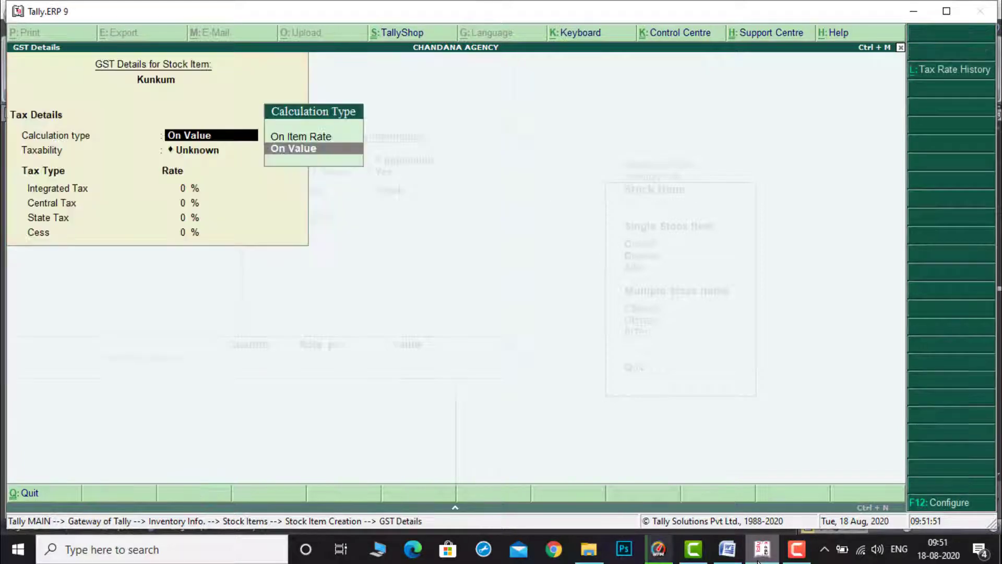
{"action": "left_click", "coordinate": [971, 73]}
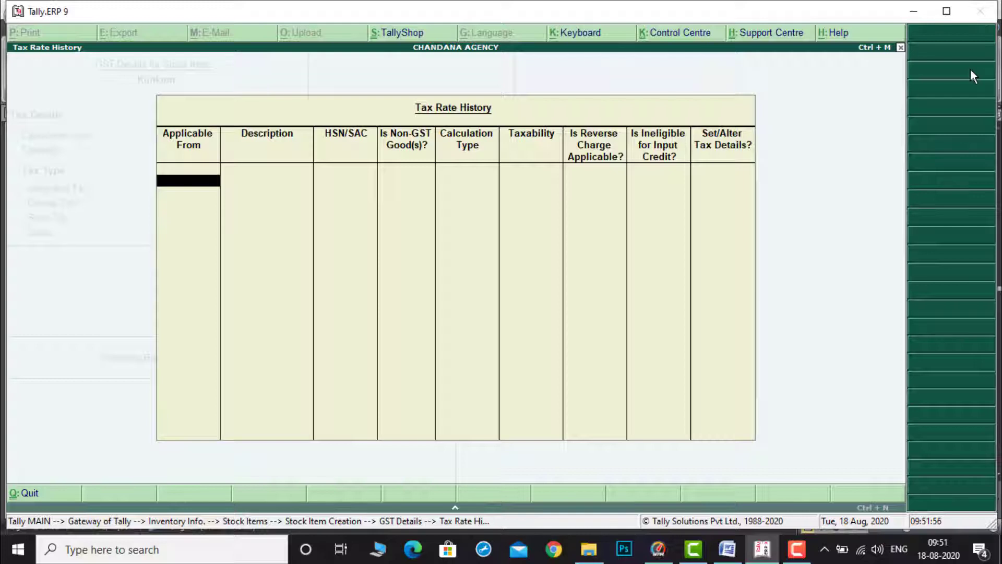
{"action": "key", "text": "Return"}
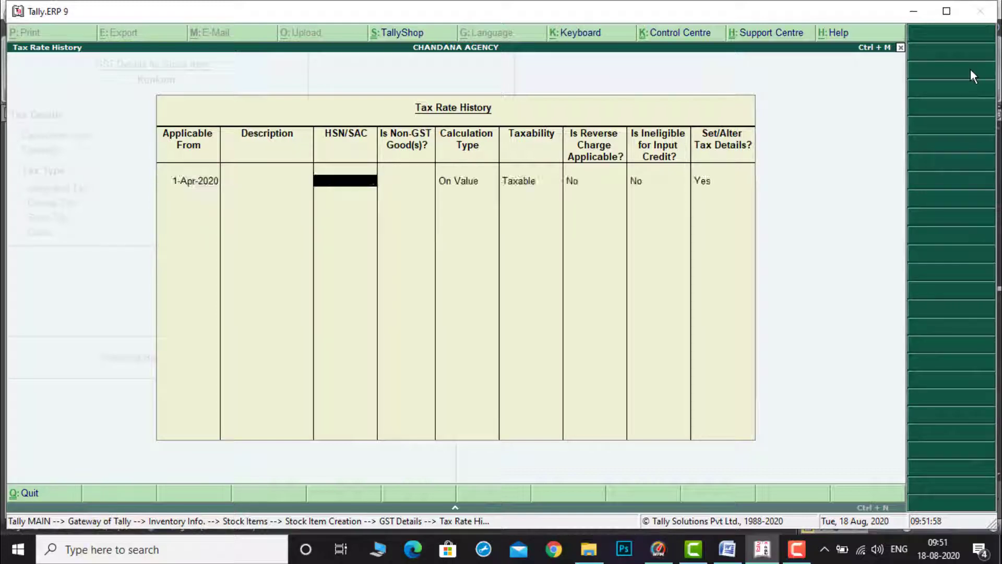
Step: Copy HSN 7418 from the document and paste it as Kunkum's HSN/SAC
{"action": "left_click", "coordinate": [727, 548]}
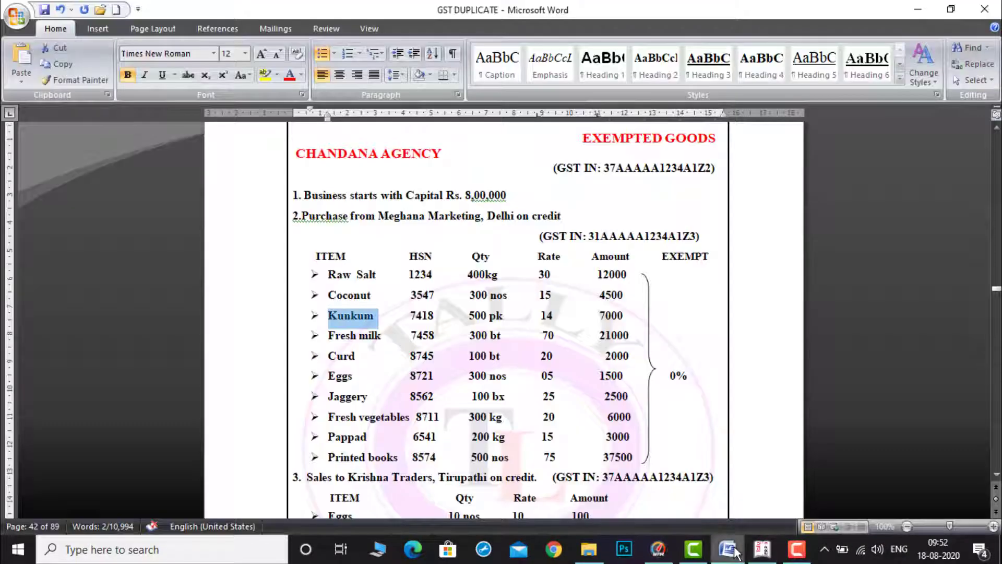
{"action": "left_click_drag", "start_coordinate": [410, 317], "coordinate": [435, 316]}
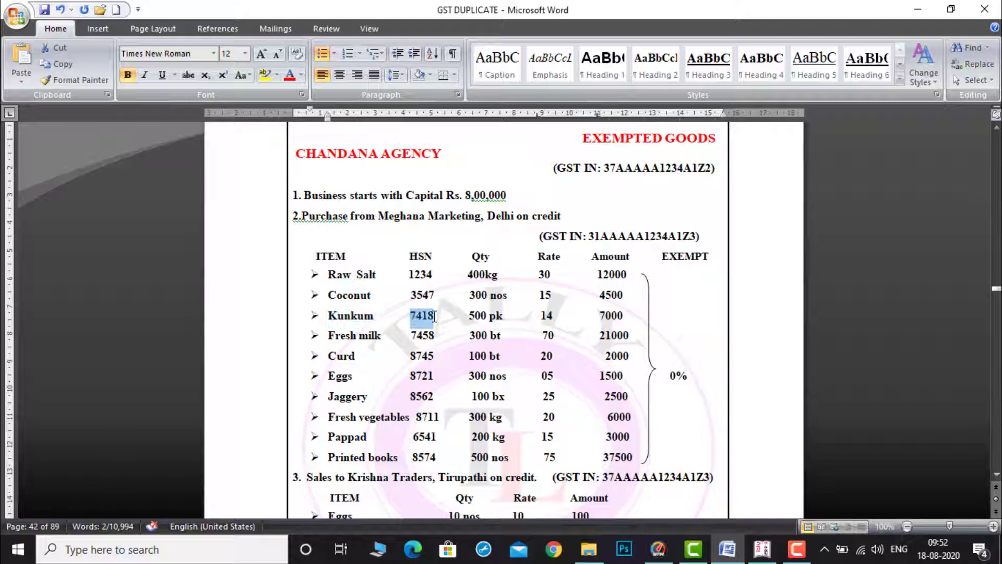
{"action": "left_click", "coordinate": [763, 549]}
{"action": "key", "text": "ctrl+alt+v"}
{"action": "key", "text": "Return"}
{"action": "key", "text": "Return"}
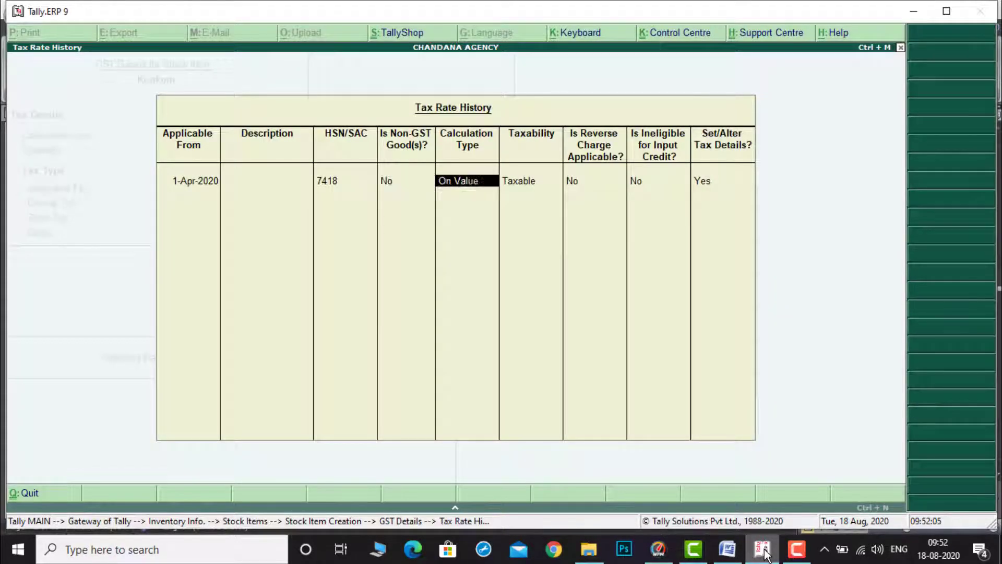
Step: Set Kunkum's taxability to Exempt and save its GST details and the stock item
{"action": "key", "text": "Return"}
{"action": "key", "text": "Up"}
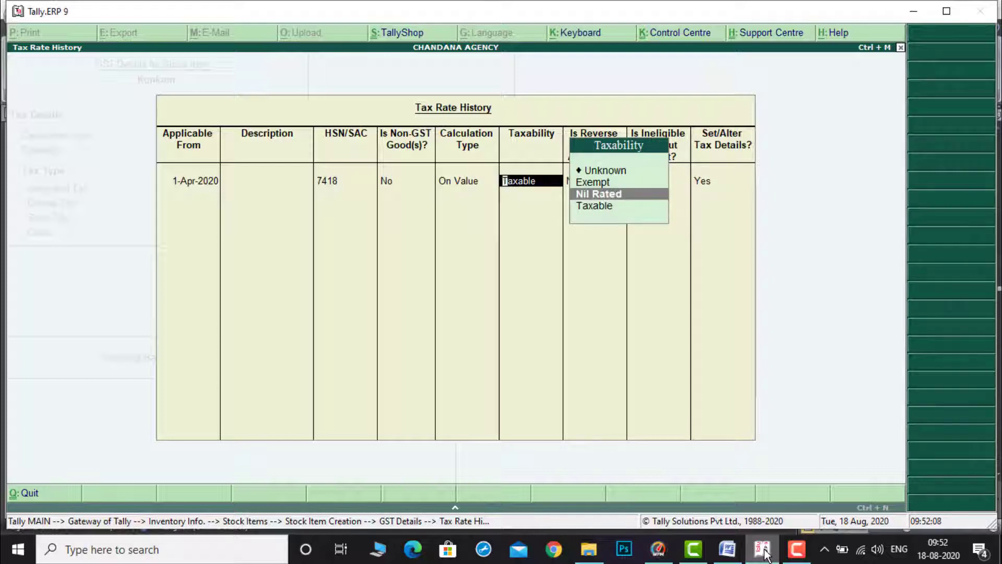
{"action": "key", "text": "Up"}
{"action": "key", "text": "Return"}
{"action": "key", "text": "Return"}
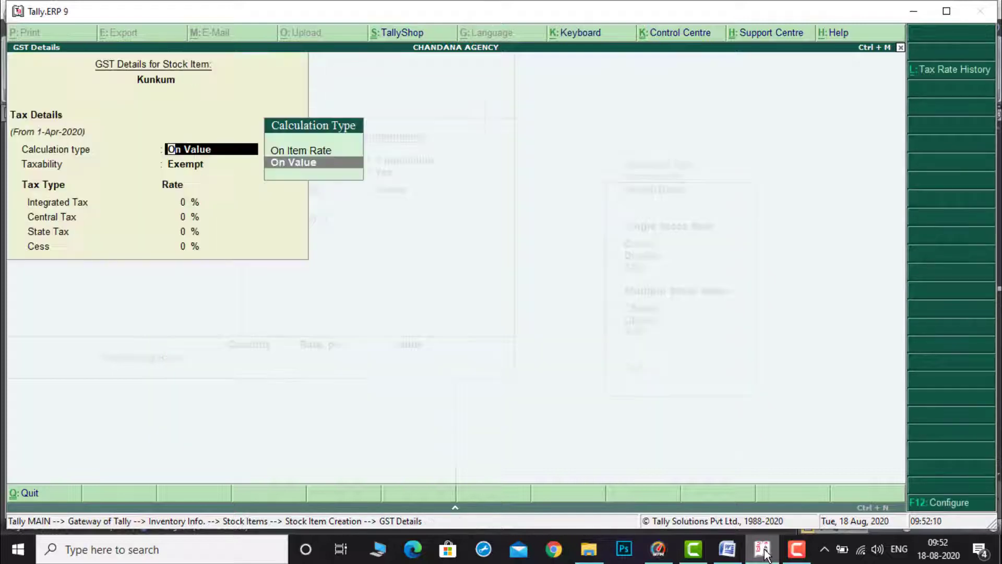
{"action": "key", "text": "ctrl+a"}
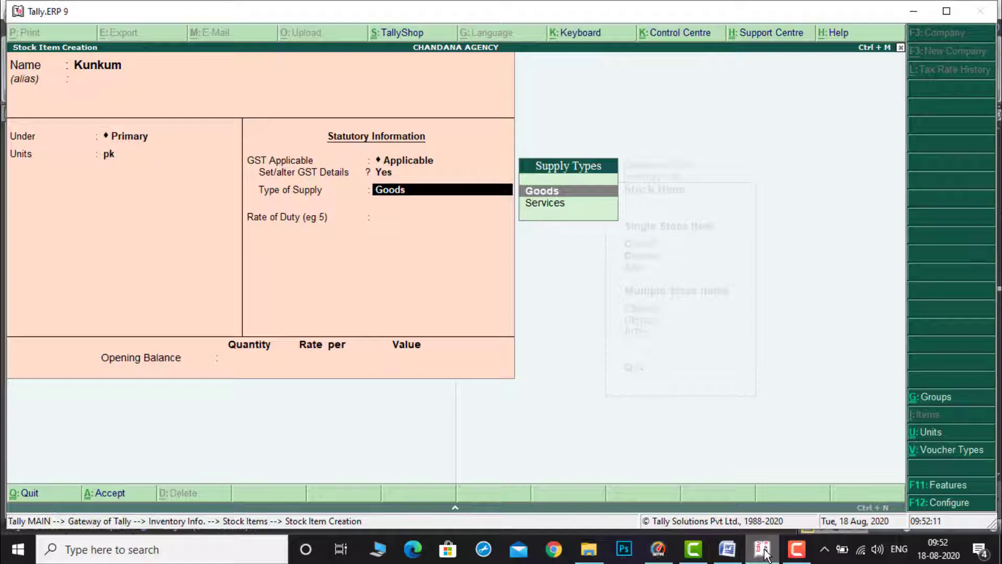
{"action": "key", "text": "Return"}
{"action": "key", "text": "ctrl+a"}
Step: Copy Fresh milk from the document and paste it as the next stock item's name
{"action": "left_click", "coordinate": [727, 549]}
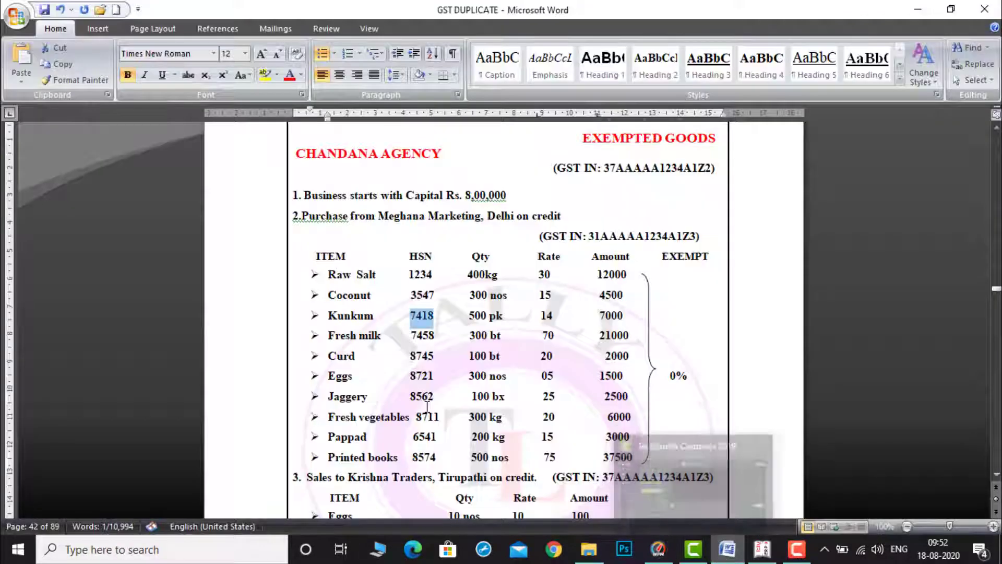
{"action": "left_click_drag", "start_coordinate": [328, 335], "coordinate": [378, 339]}
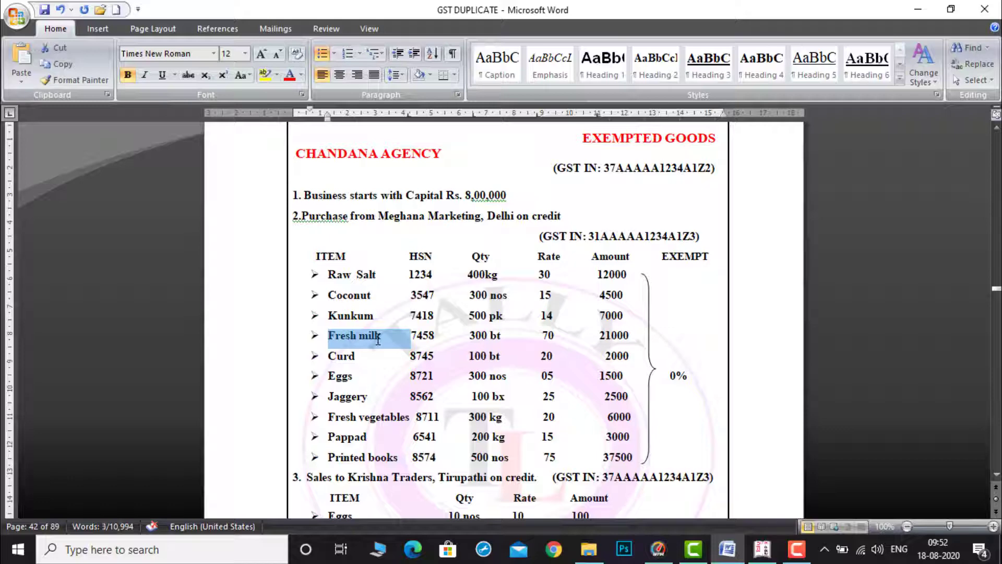
{"action": "left_click", "coordinate": [763, 557]}
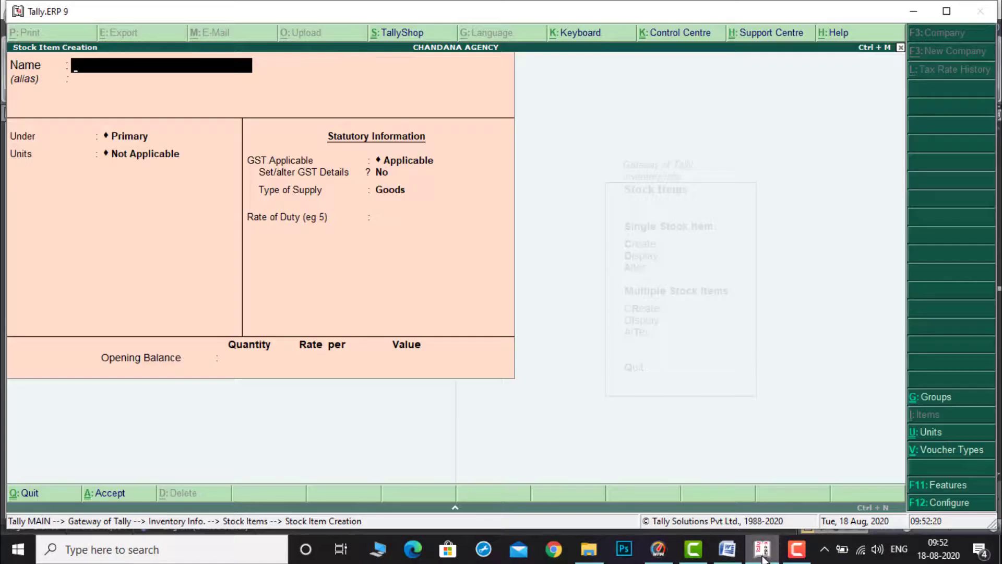
{"action": "key", "text": "ctrl+alt+v"}
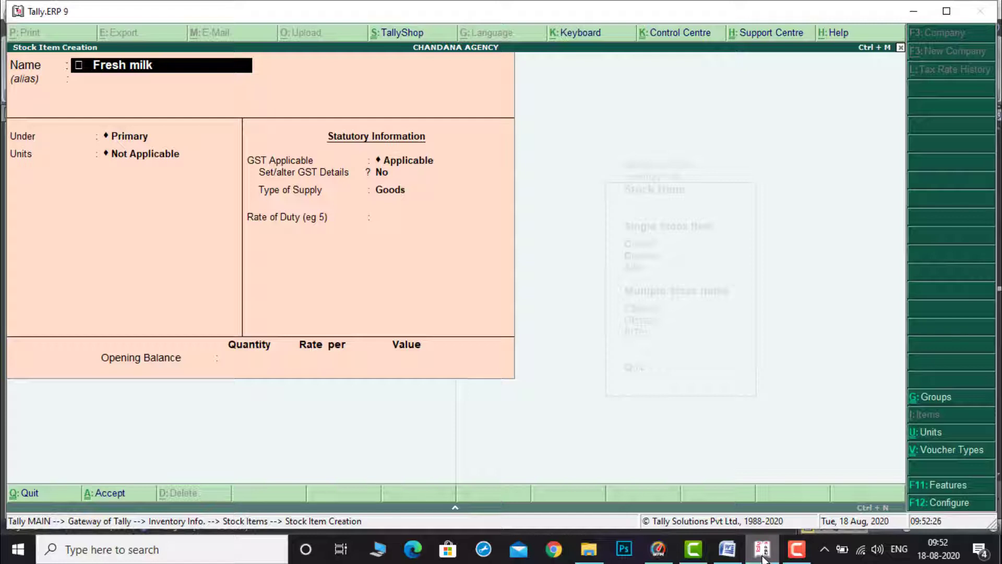
{"action": "key", "text": "Home"}
{"action": "key", "text": "Delete"}
{"action": "key", "text": "Return"}
{"action": "key", "text": "Return"}
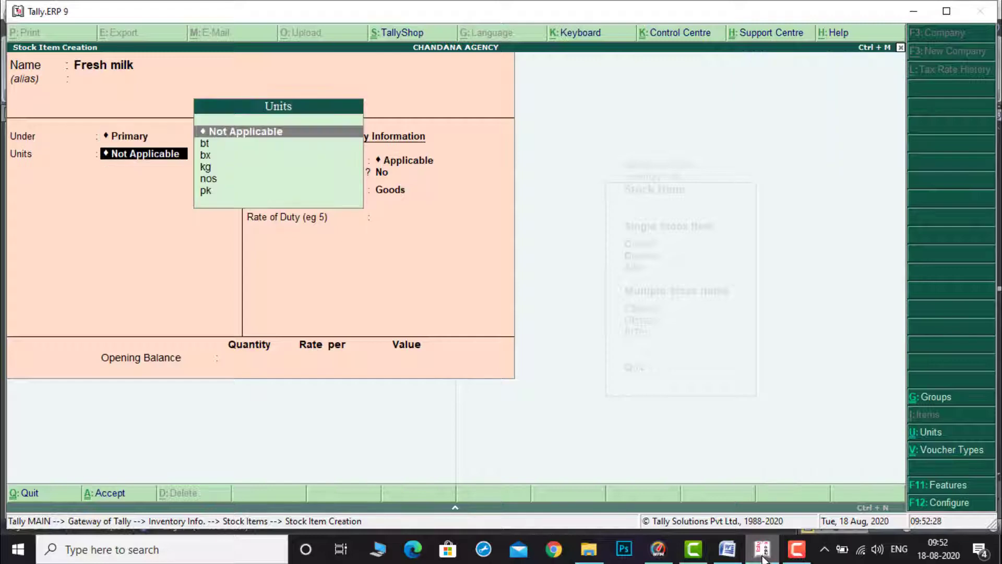
Step: Set Fresh milk's unit to bt after checking the quantity in the document
{"action": "left_click", "coordinate": [726, 555]}
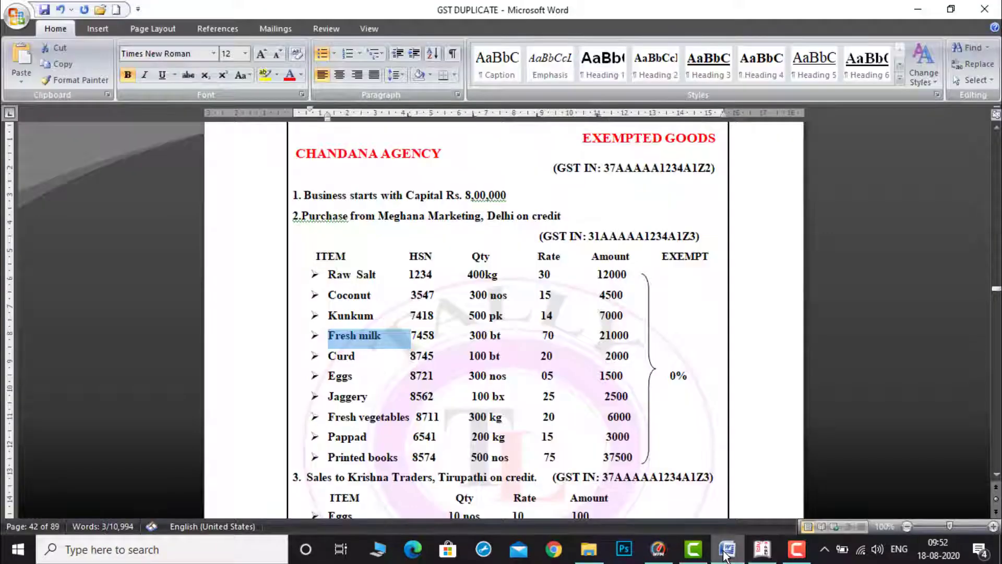
{"action": "left_click", "coordinate": [757, 555]}
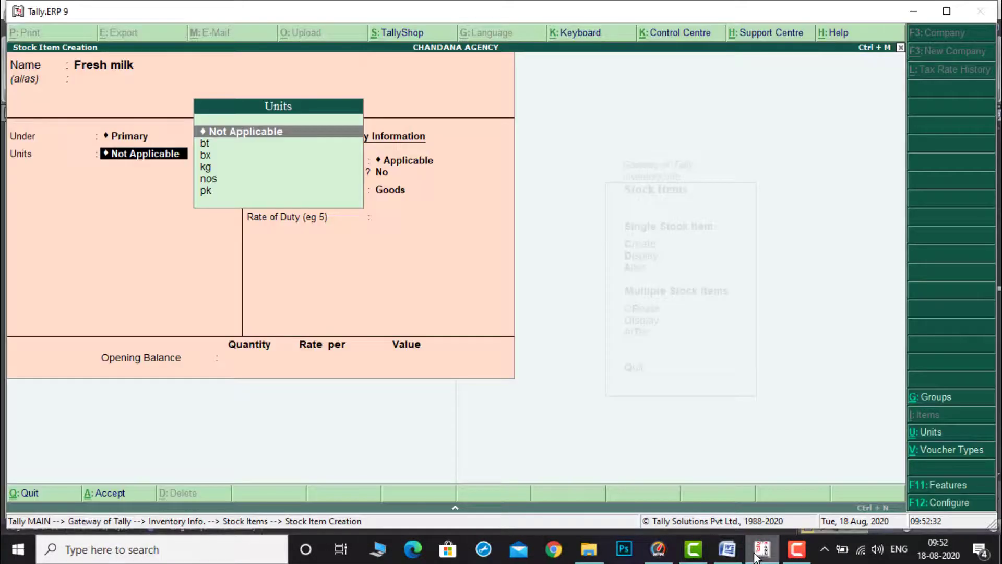
{"action": "key", "text": "Down"}
{"action": "key", "text": "Down"}
{"action": "key", "text": "Up"}
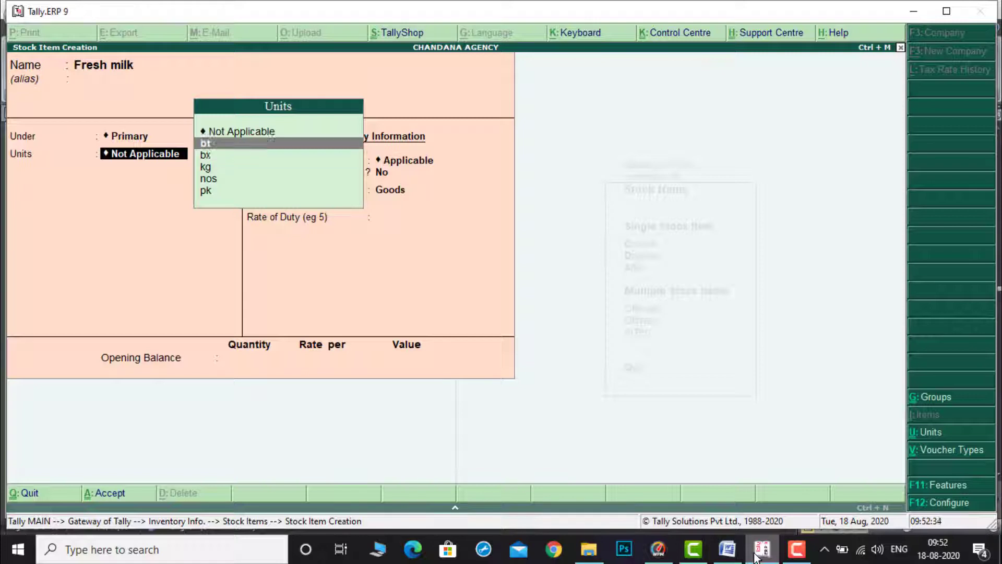
{"action": "key", "text": "Return"}
{"action": "key", "text": "Return"}
Step: Enable GST details for Fresh milk, open its tax rate history and set applicable from to 1-Apr-2020
{"action": "key", "text": "y"}
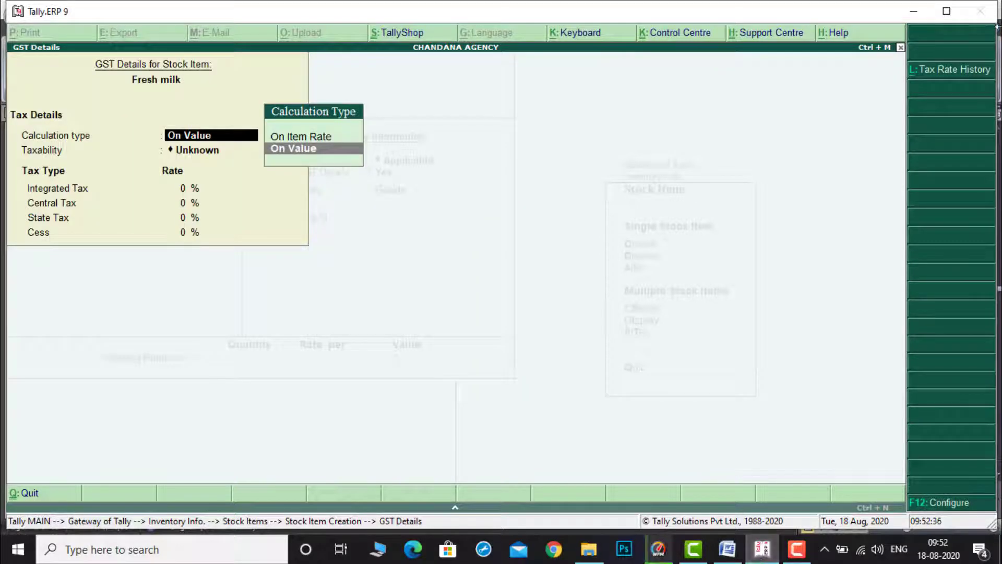
{"action": "left_click", "coordinate": [952, 70]}
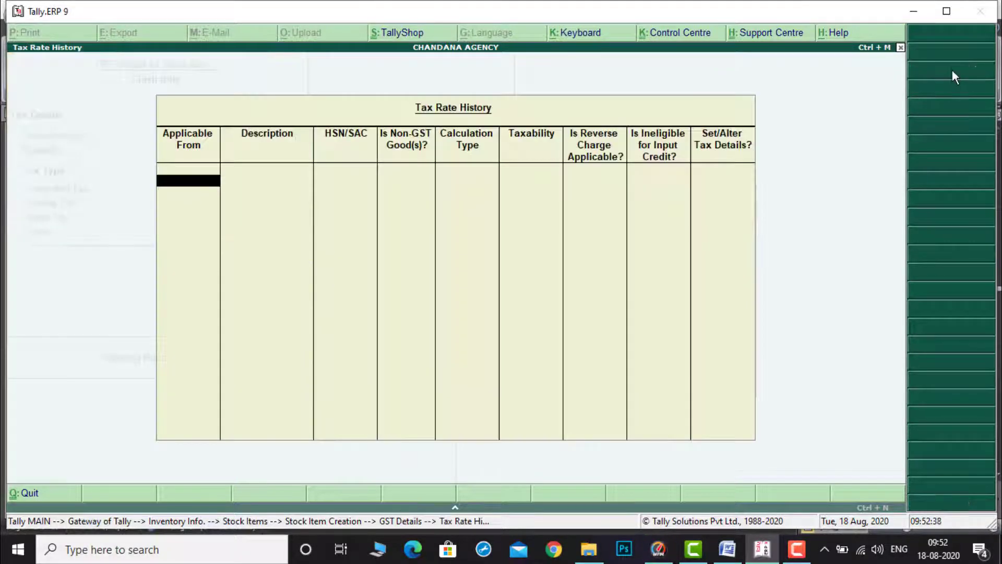
{"action": "type", "text": "1-4"}
{"action": "key", "text": "Return"}
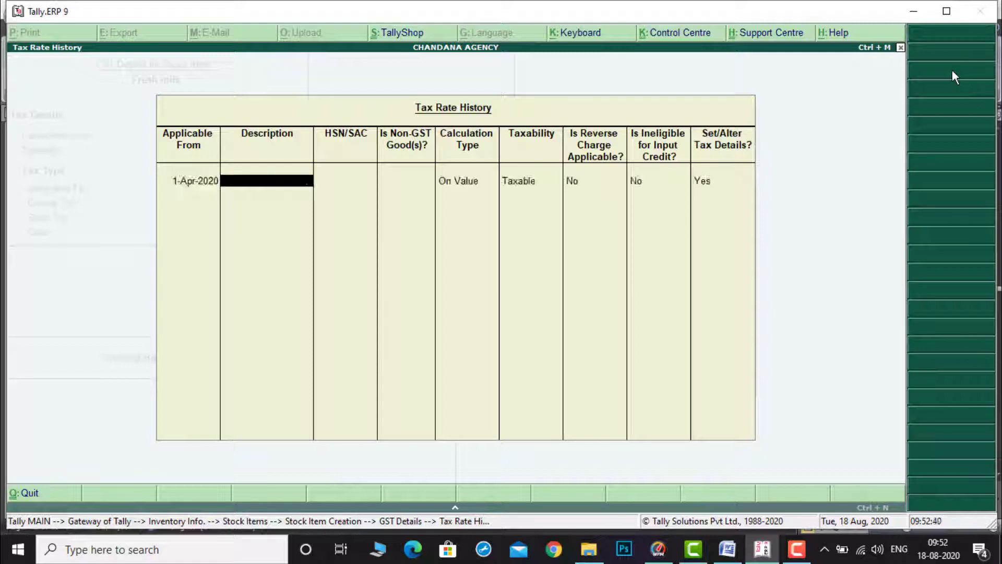
Step: Copy HSN 7458 from the document and paste it as Fresh milk's HSN/SAC
{"action": "key", "text": "Return"}
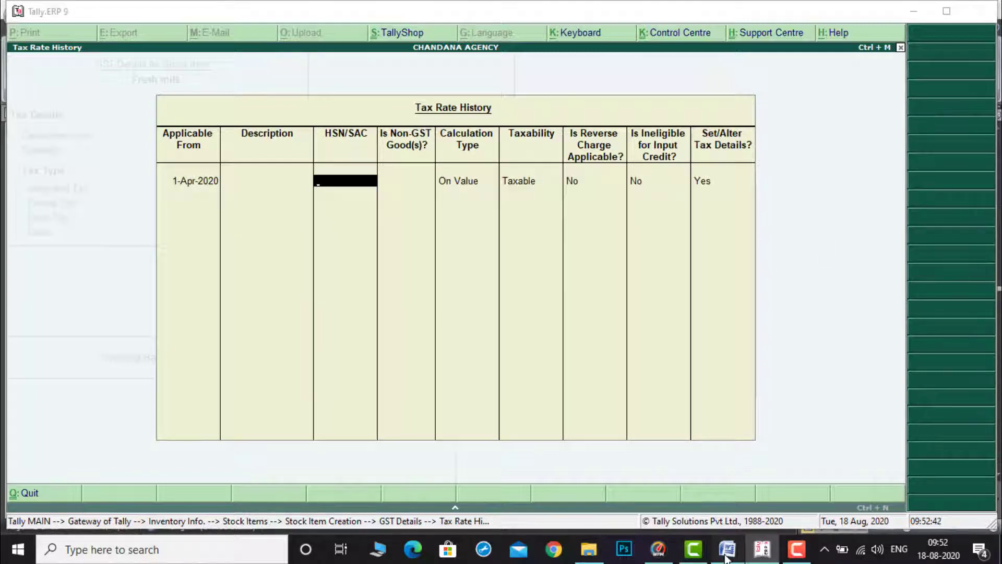
{"action": "left_click", "coordinate": [726, 549]}
{"action": "left_click_drag", "start_coordinate": [412, 338], "coordinate": [437, 339]}
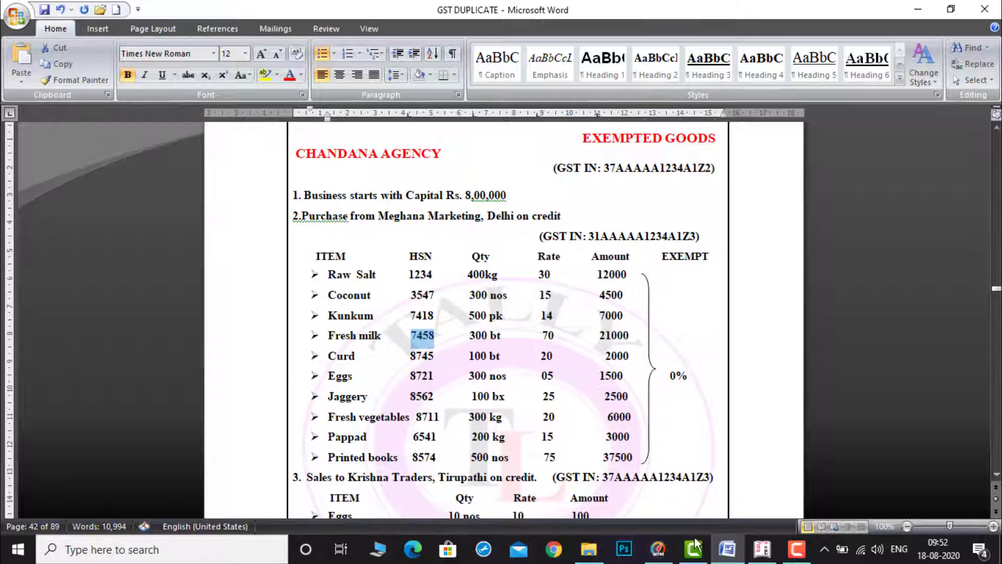
{"action": "left_click", "coordinate": [762, 548]}
{"action": "key", "text": "ctrl+alt+v"}
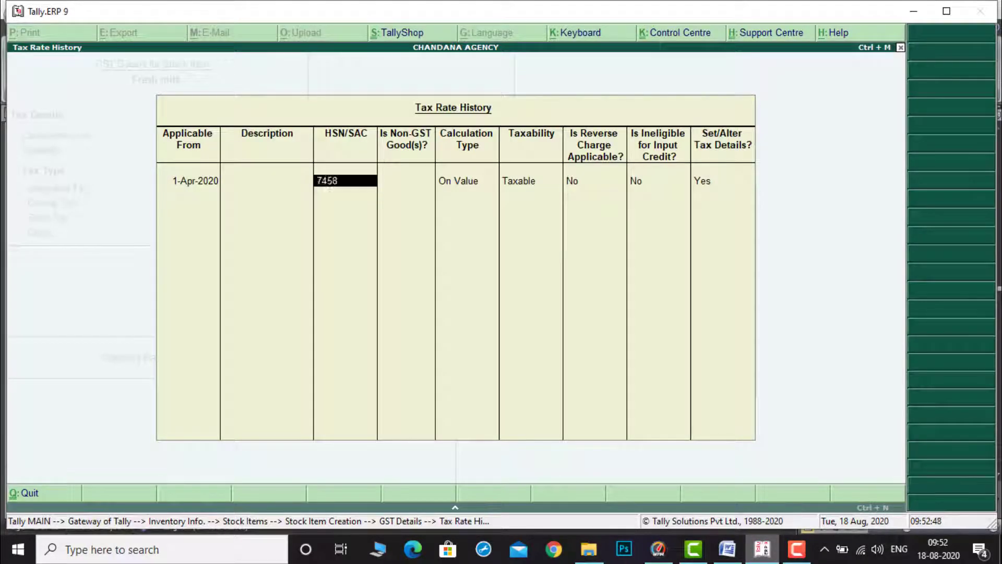
{"action": "key", "text": "Return"}
{"action": "key", "text": "Return"}
{"action": "key", "text": "Return"}
Step: Set Fresh milk's taxability to Exempt and save its GST details and the stock item
{"action": "key", "text": "Up"}
{"action": "key", "text": "Up"}
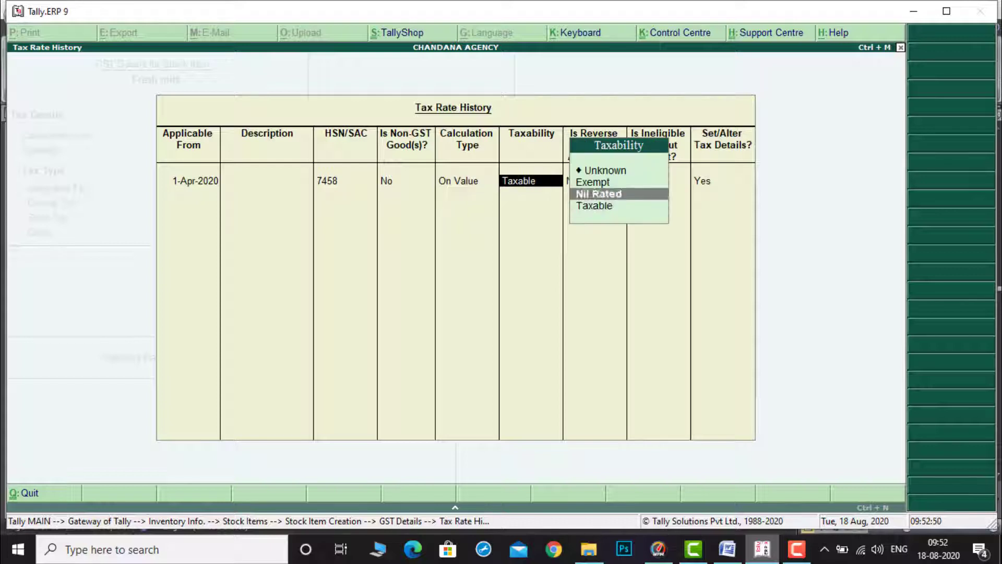
{"action": "key", "text": "Return"}
{"action": "key", "text": "Return"}
{"action": "key", "text": "Return"}
{"action": "key", "text": "Return"}
{"action": "key", "text": "Return"}
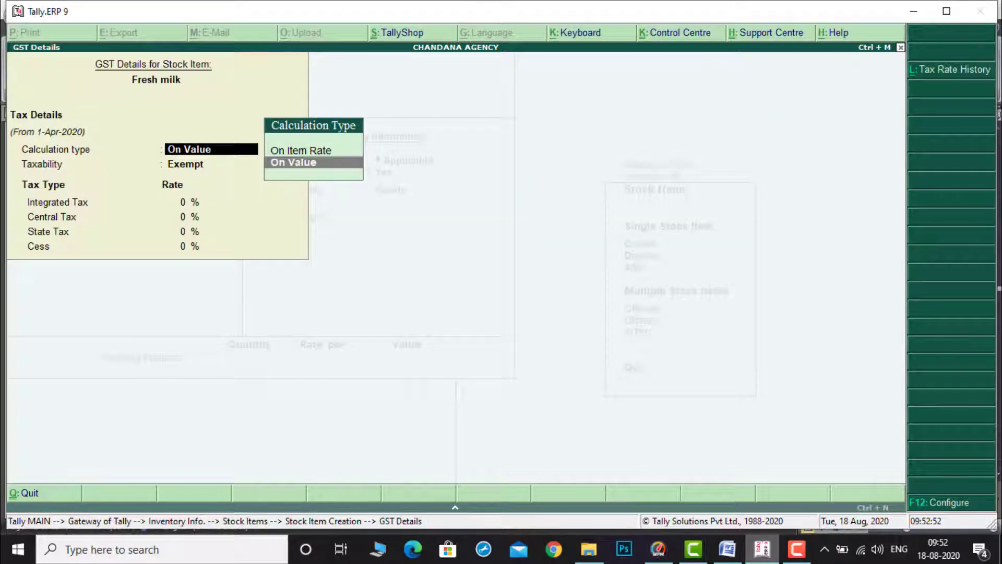
{"action": "key", "text": "Return"}
{"action": "key", "text": "Return"}
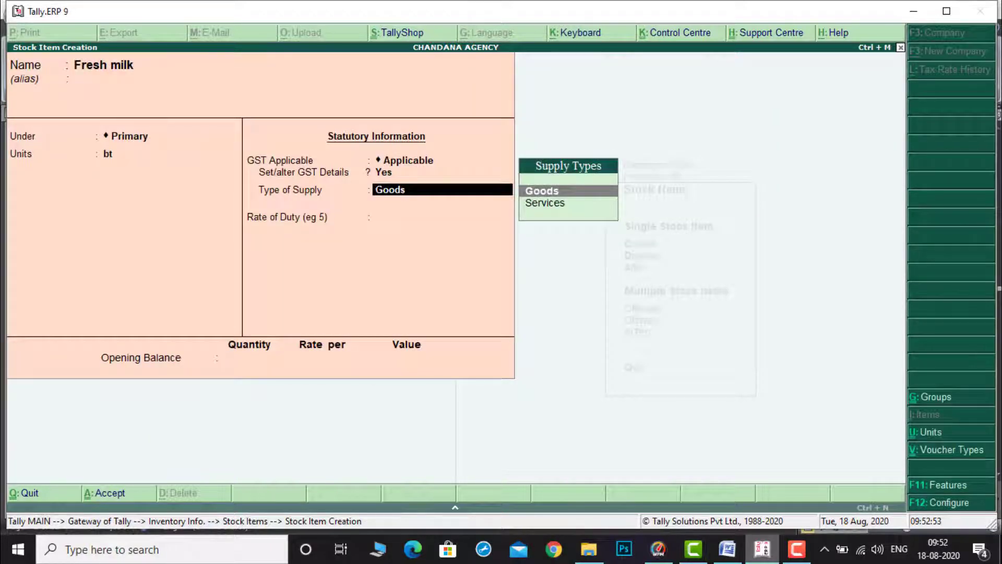
{"action": "key", "text": "ctrl+a"}
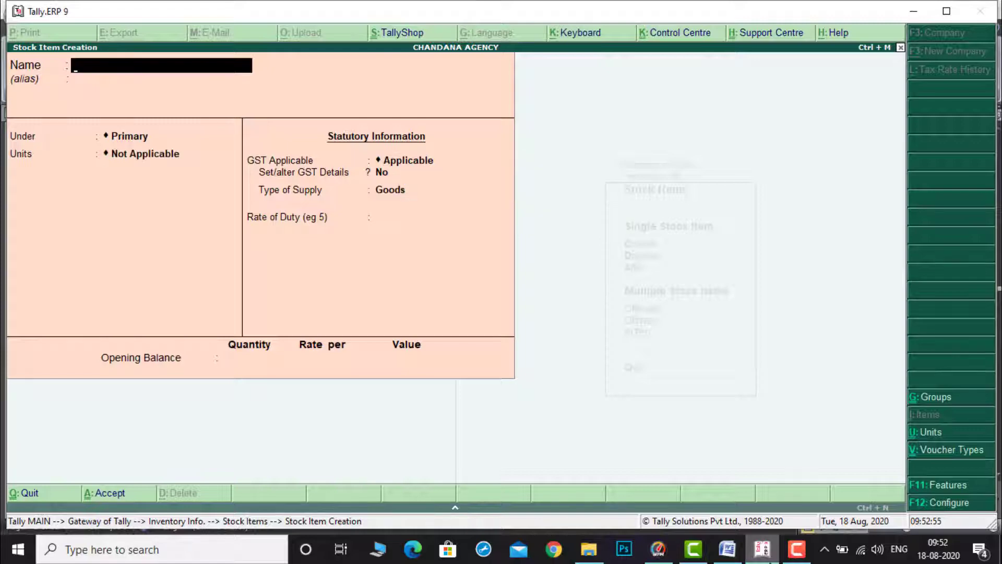
Step: Copy Curd from the document and paste it as the new stock item's name, keeping it under Primary
{"action": "left_click", "coordinate": [728, 549]}
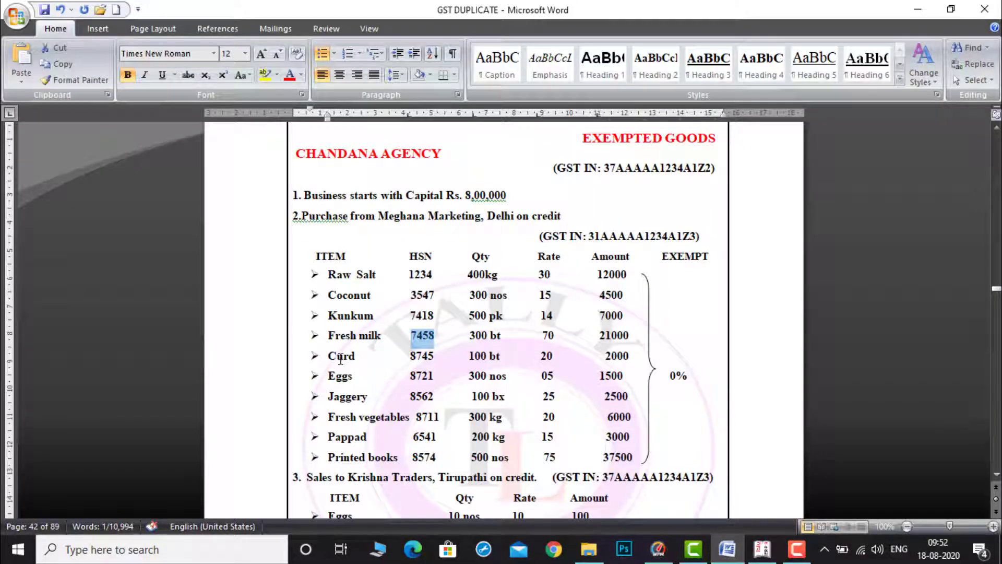
{"action": "left_click_drag", "start_coordinate": [328, 358], "coordinate": [357, 357]}
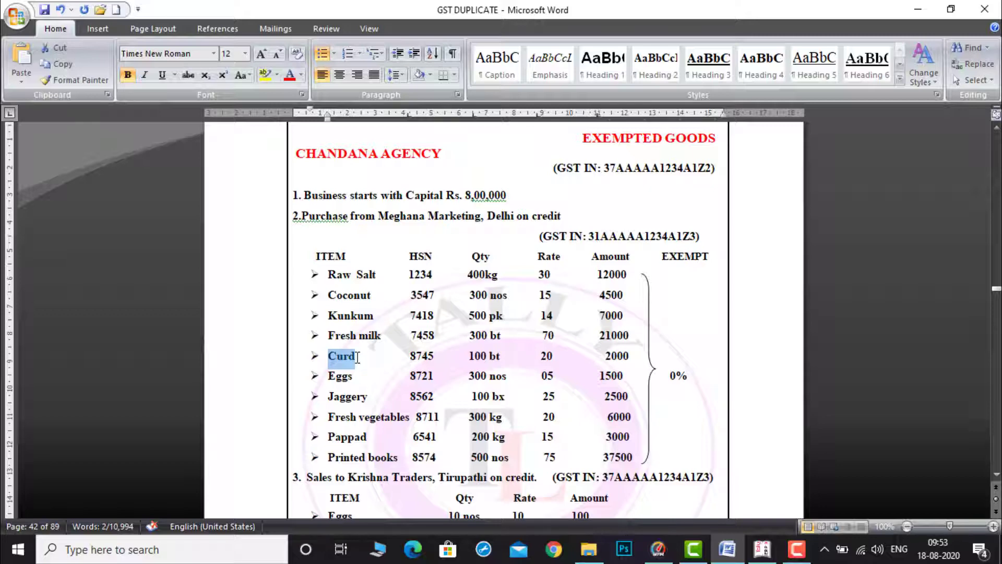
{"action": "left_click", "coordinate": [762, 551]}
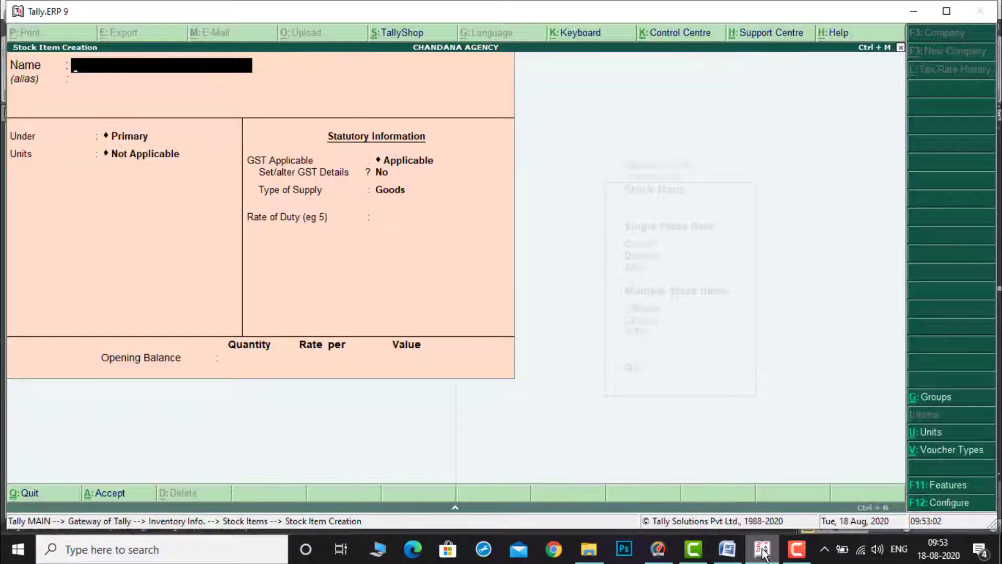
{"action": "key", "text": "ctrl+alt+v"}
{"action": "key", "text": "BackSpace"}
{"action": "key", "text": "Return"}
{"action": "key", "text": "Return"}
{"action": "key", "text": "Return"}
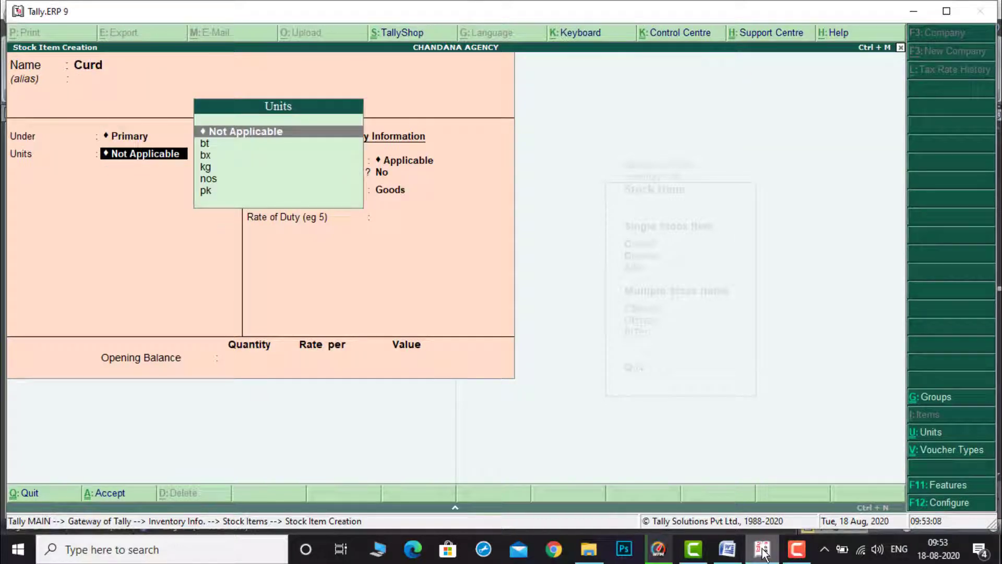
Step: Set Curd's unit to bt after checking its quantity in the document
{"action": "left_click", "coordinate": [729, 552]}
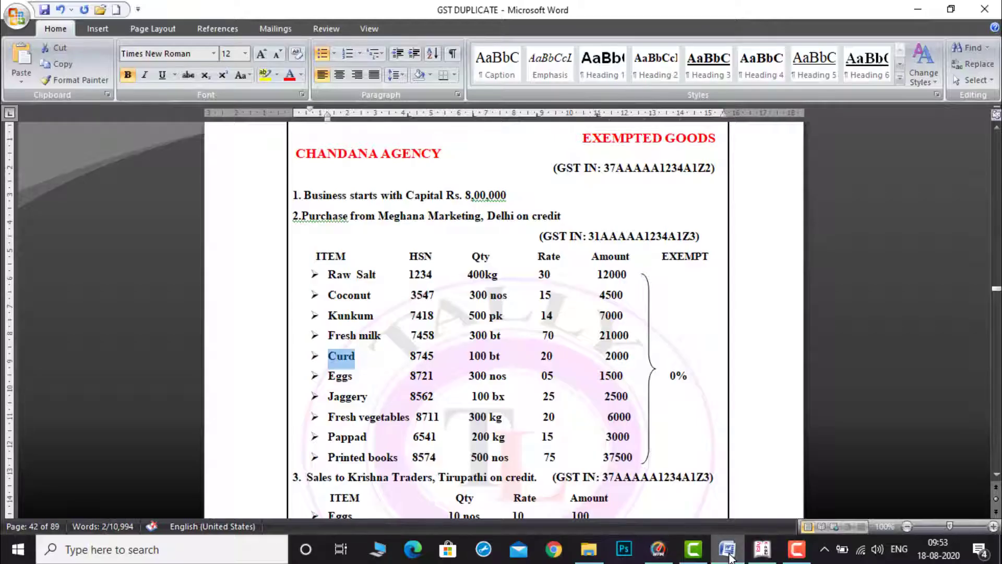
{"action": "left_click", "coordinate": [763, 554]}
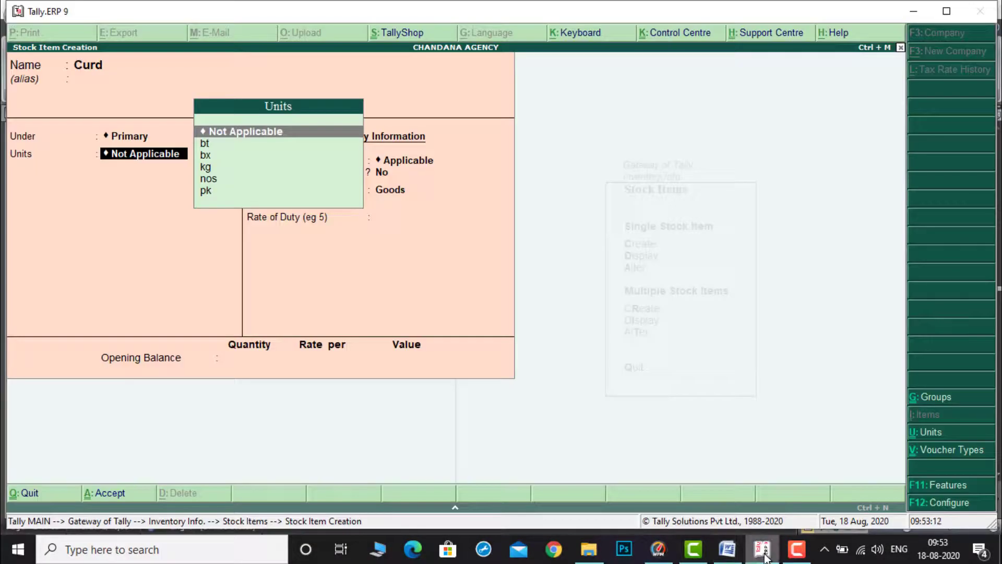
{"action": "key", "text": "Down"}
{"action": "key", "text": "Return"}
Step: Enable GST details for Curd, open its tax rate history and set applicable from to 1-Apr-2020
{"action": "key", "text": "Return"}
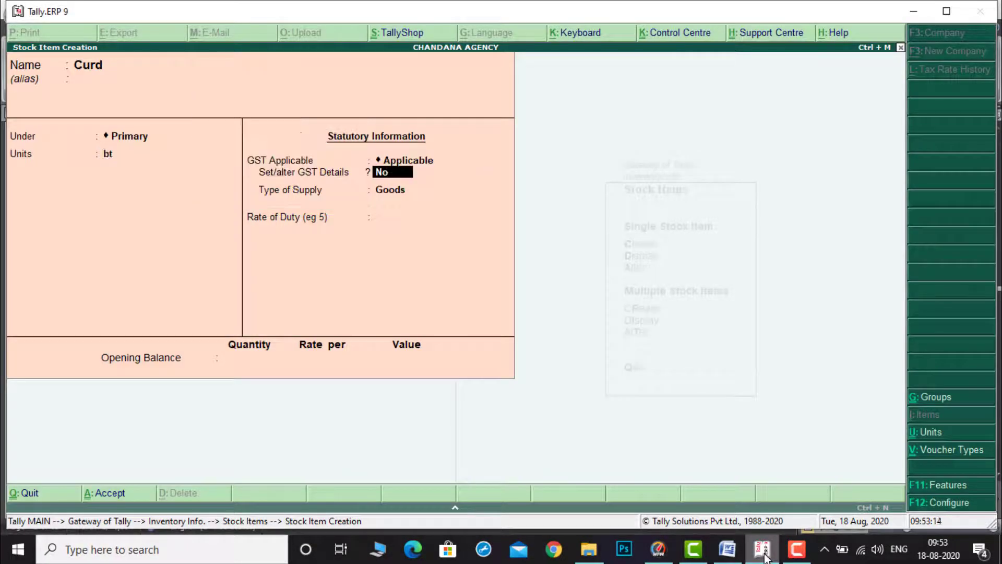
{"action": "type", "text": "y"}
{"action": "key", "text": "Return"}
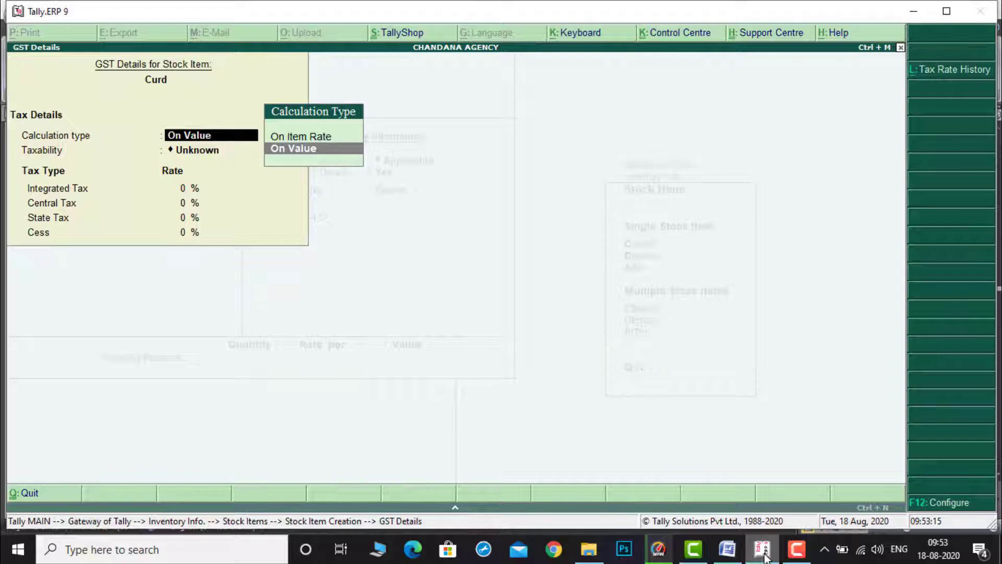
{"action": "key", "text": "alt+l"}
{"action": "type", "text": "1"}
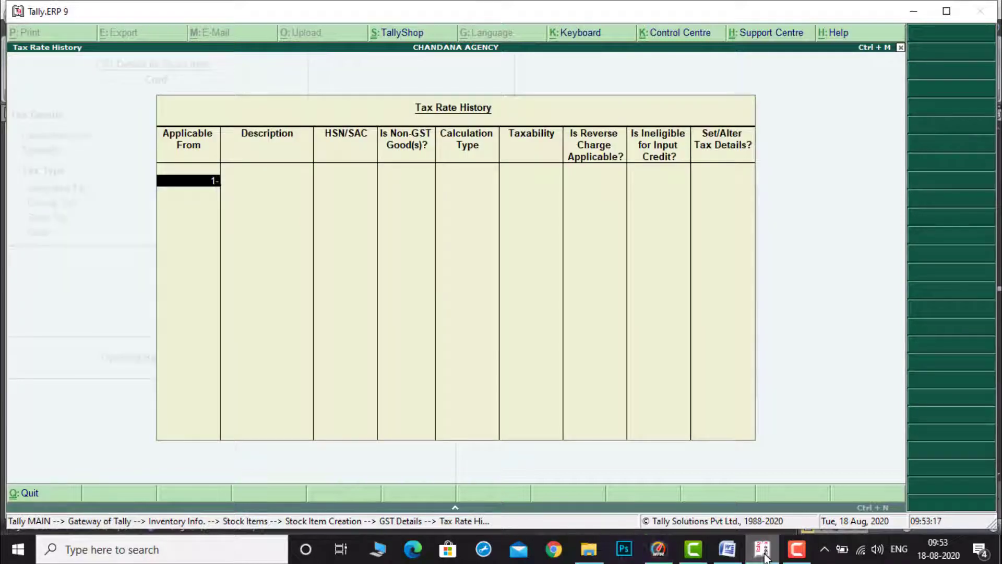
{"action": "type", "text": "-4"}
{"action": "key", "text": "Return"}
{"action": "key", "text": "Return"}
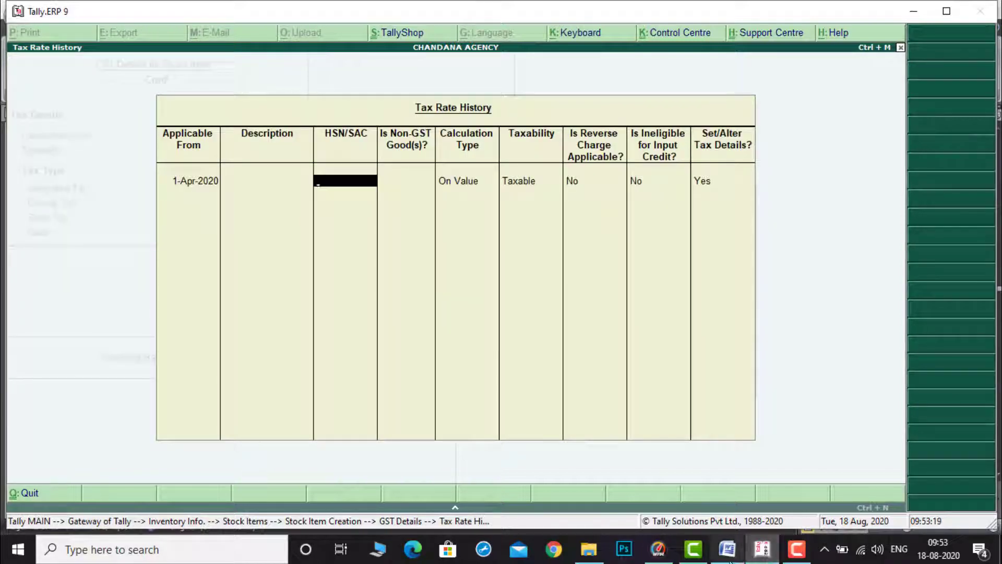
Step: Copy HSN 8745 from the document and paste it as Curd's HSN/SAC
{"action": "left_click", "coordinate": [728, 553]}
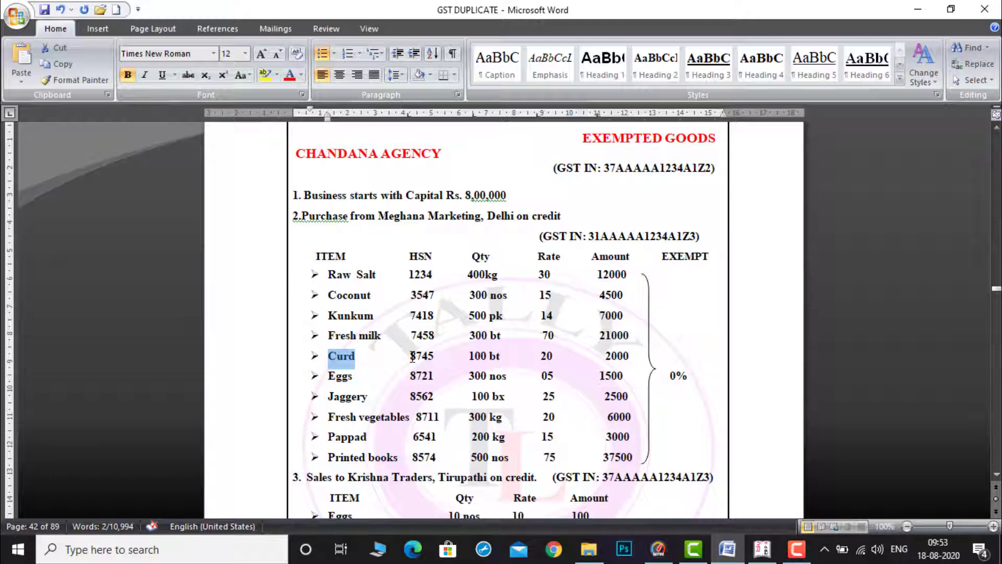
{"action": "left_click_drag", "start_coordinate": [412, 358], "coordinate": [433, 359]}
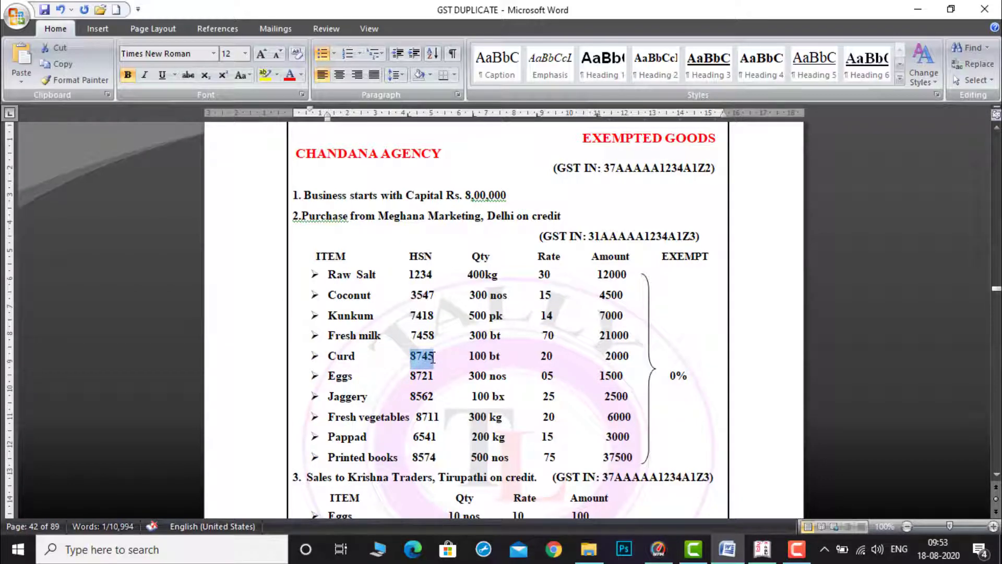
{"action": "left_click", "coordinate": [763, 553]}
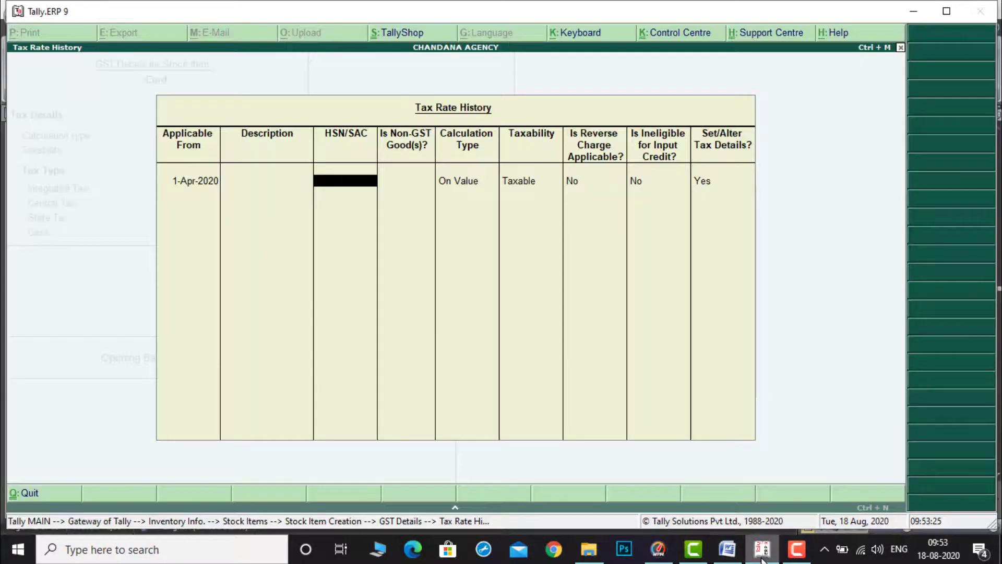
{"action": "key", "text": "ctrl+alt+v"}
Step: Set Curd's taxability to Exempt and save its GST details and the stock item
{"action": "key", "text": "Return"}
{"action": "key", "text": "Return"}
{"action": "key", "text": "Return"}
{"action": "key", "text": "Up"}
{"action": "key", "text": "Up"}
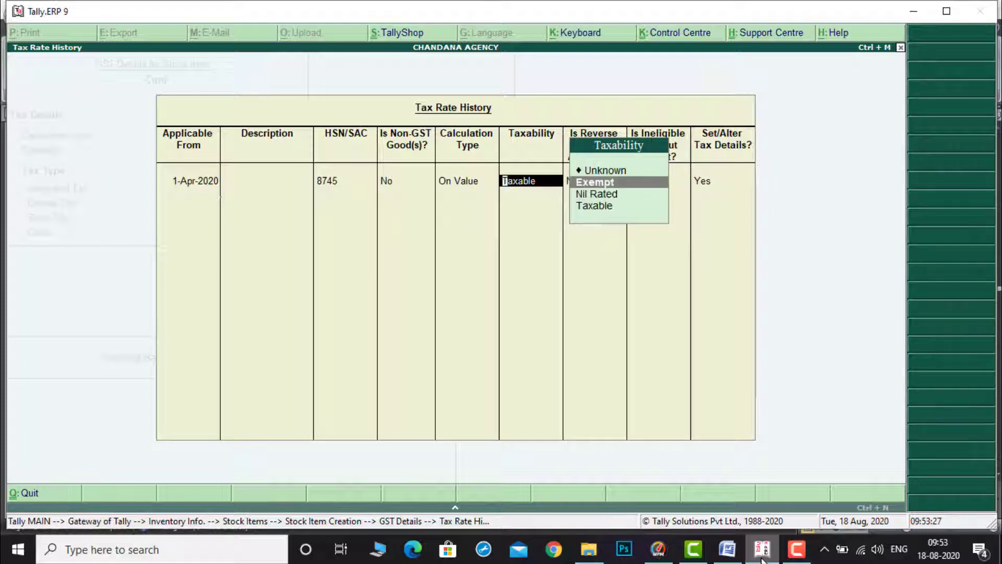
{"action": "key", "text": "Return"}
{"action": "key", "text": "Return"}
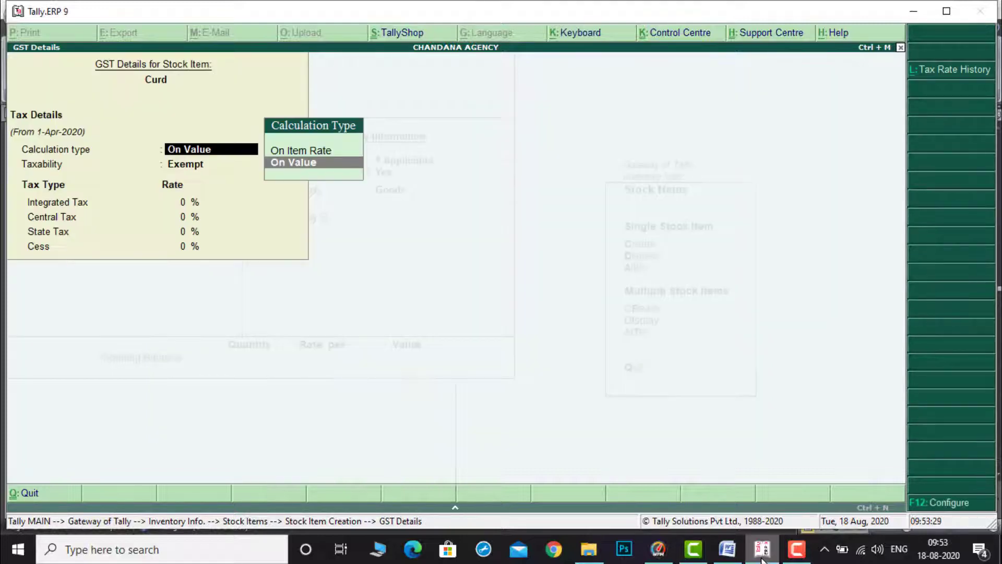
{"action": "key", "text": "ctrl+a"}
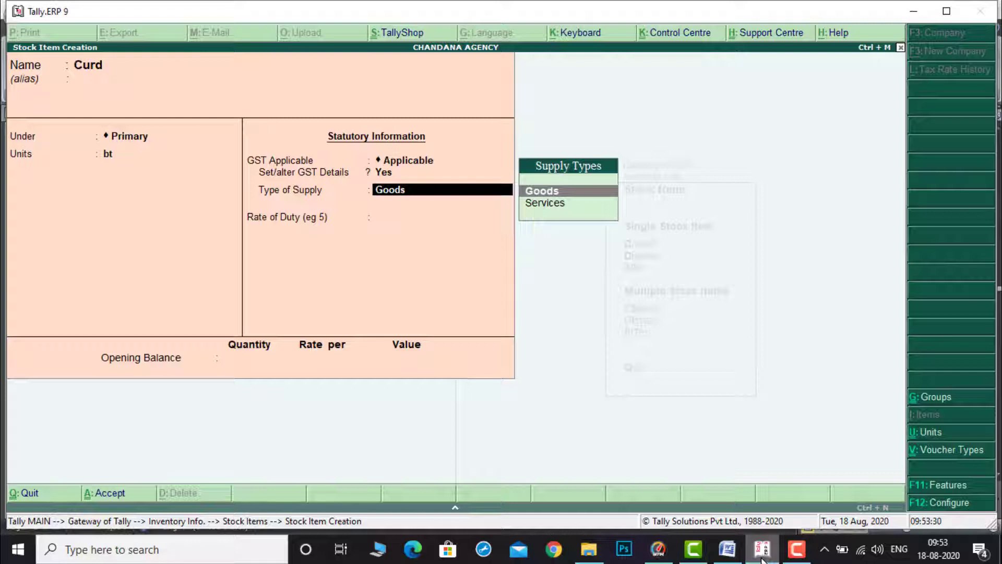
{"action": "key", "text": "ctrl+a"}
Step: Copy Eggs from the document and paste it as the next stock item's name, keeping it under Primary
{"action": "left_click", "coordinate": [727, 549]}
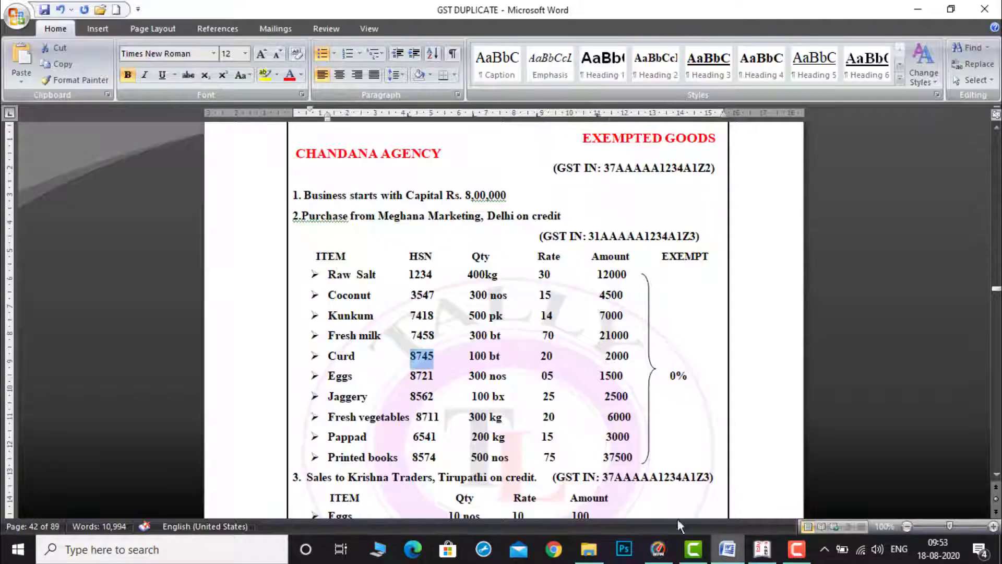
{"action": "left_click_drag", "start_coordinate": [327, 376], "coordinate": [354, 376]}
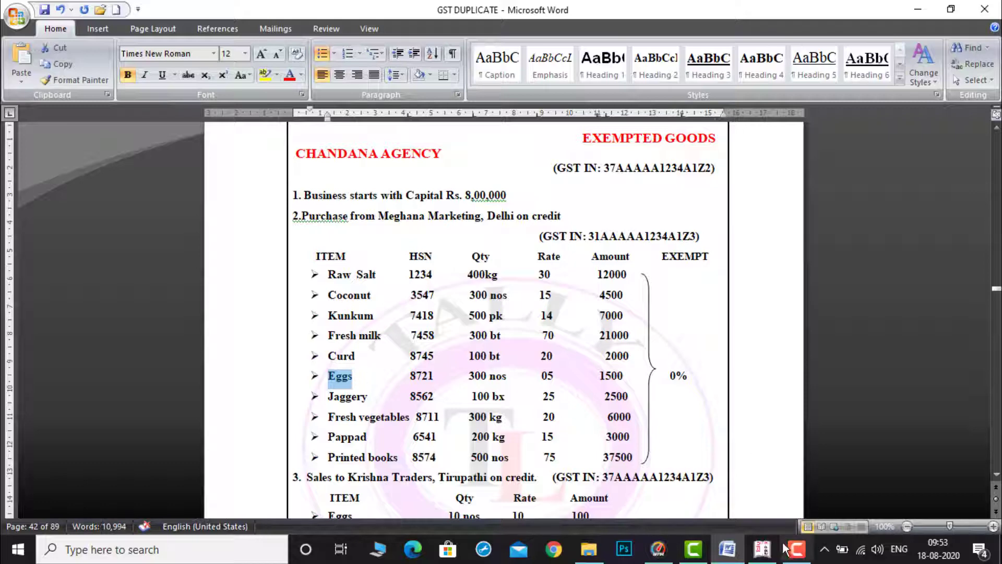
{"action": "left_click", "coordinate": [767, 551]}
{"action": "key", "text": "ctrl+alt+v"}
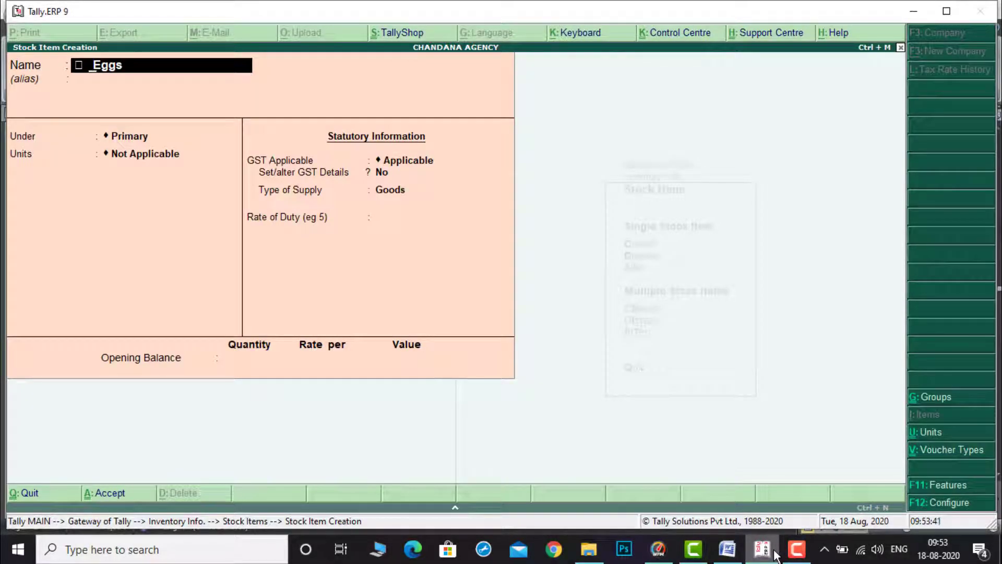
{"action": "key", "text": "BackSpace"}
{"action": "key", "text": "Return"}
{"action": "key", "text": "Return"}
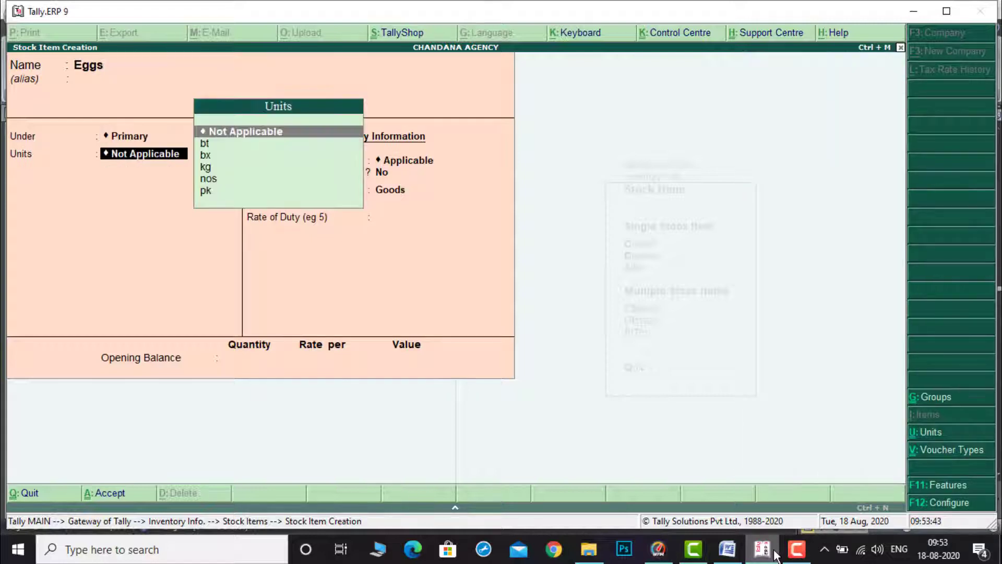
Step: Set Eggs' unit to nos after checking its quantity in the document
{"action": "left_click", "coordinate": [738, 551]}
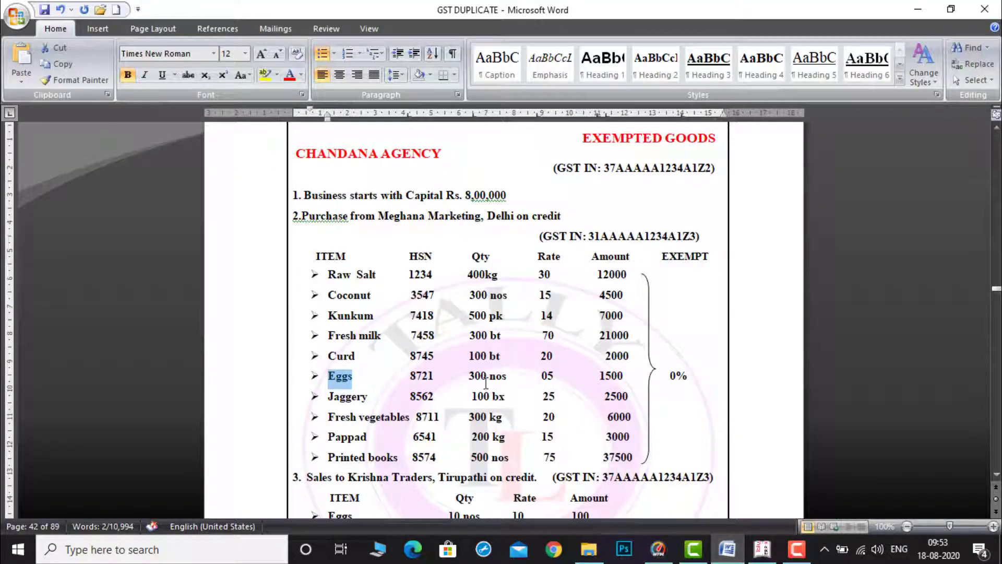
{"action": "left_click", "coordinate": [763, 553]}
{"action": "key", "text": "Down"}
{"action": "key", "text": "Down"}
{"action": "key", "text": "Down"}
{"action": "key", "text": "Down"}
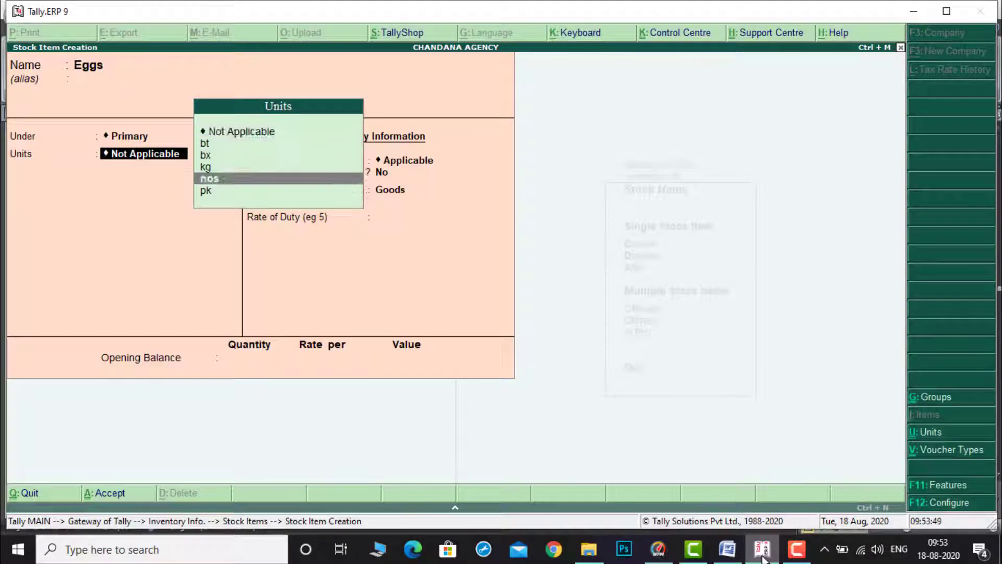
{"action": "key", "text": "Return"}
{"action": "key", "text": "Return"}
Step: Enable GST details for Eggs and open its tax rate history, accepting applicable from 1-Apr-2020
{"action": "key", "text": "y"}
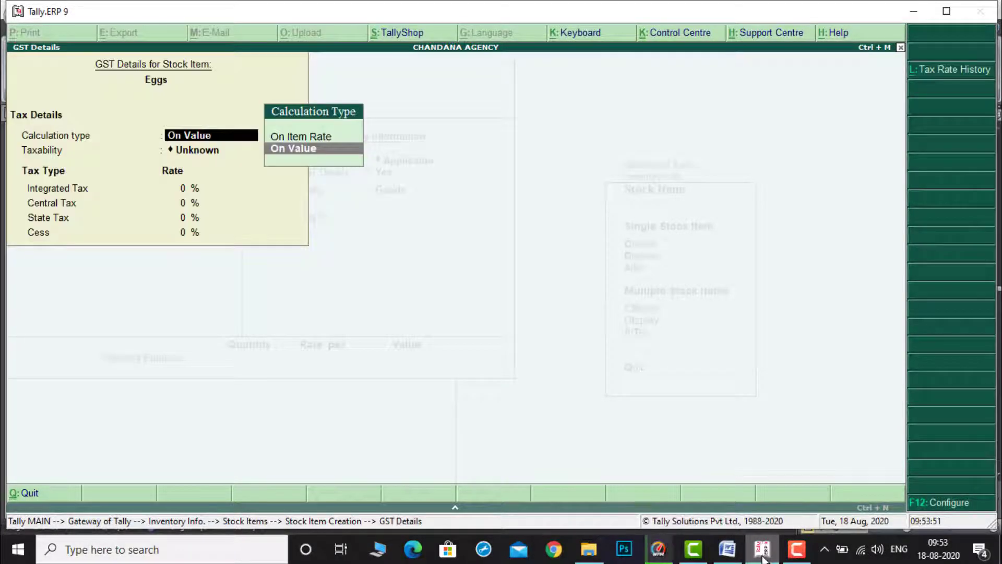
{"action": "left_click", "coordinate": [961, 73]}
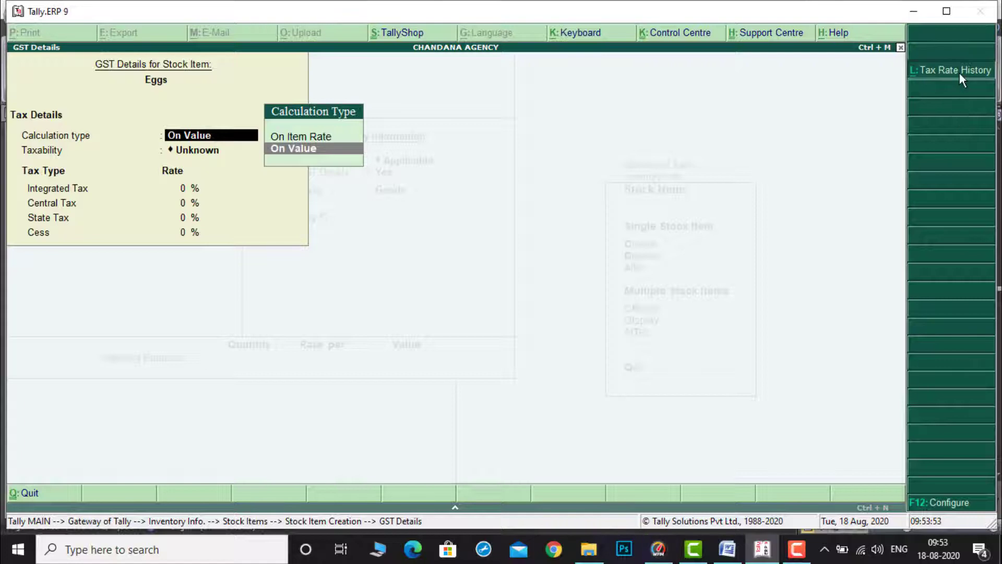
{"action": "key", "text": "Return"}
{"action": "key", "text": "Return"}
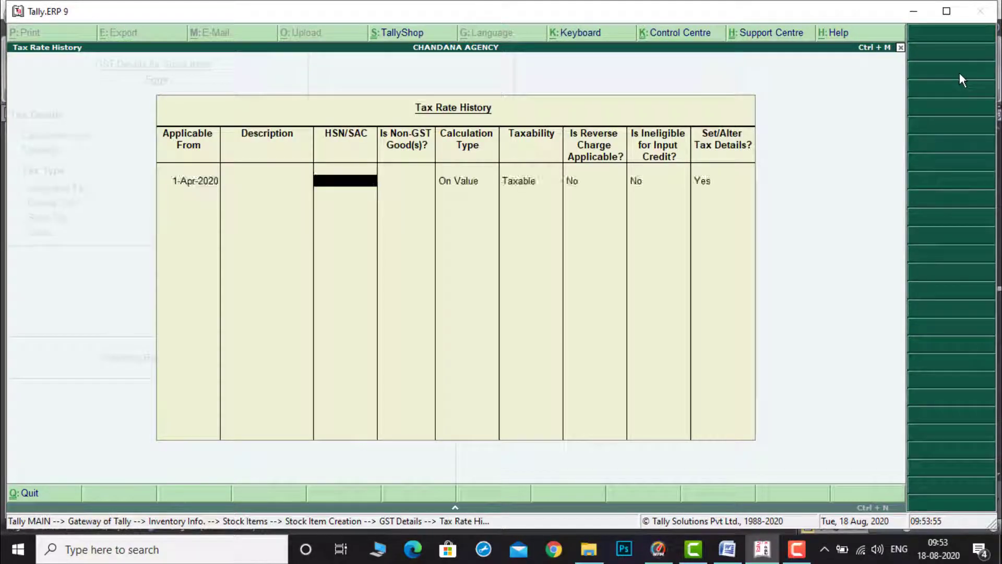
Step: Copy HSN 8721 from the document and paste it as Eggs' HSN/SAC
{"action": "left_click", "coordinate": [721, 557]}
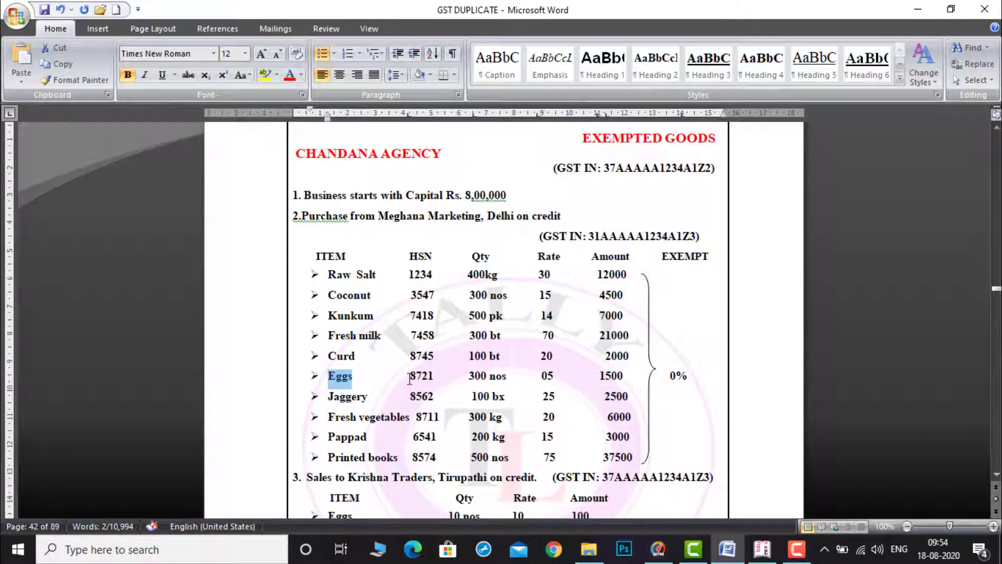
{"action": "left_click_drag", "start_coordinate": [410, 378], "coordinate": [435, 372]}
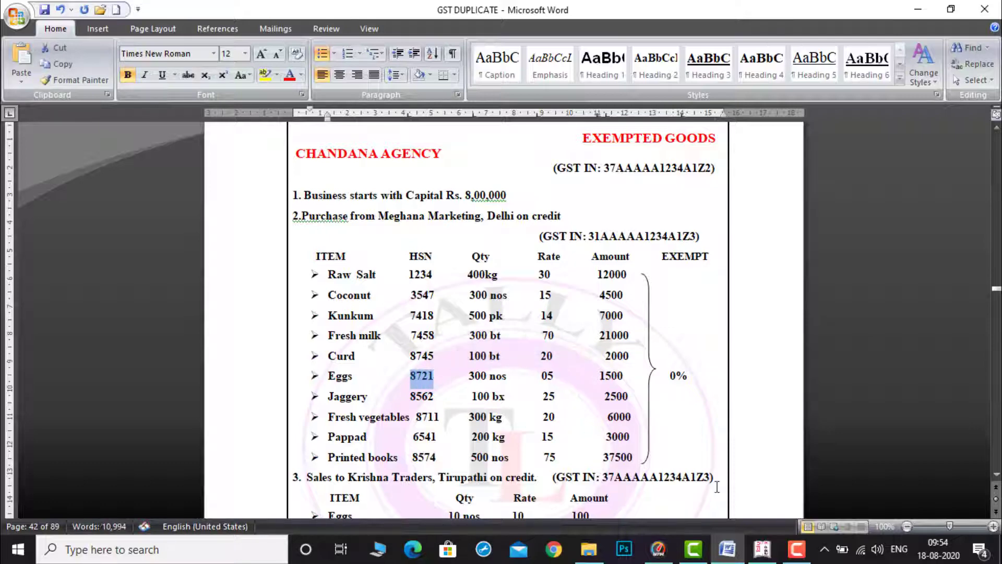
{"action": "left_click", "coordinate": [762, 550]}
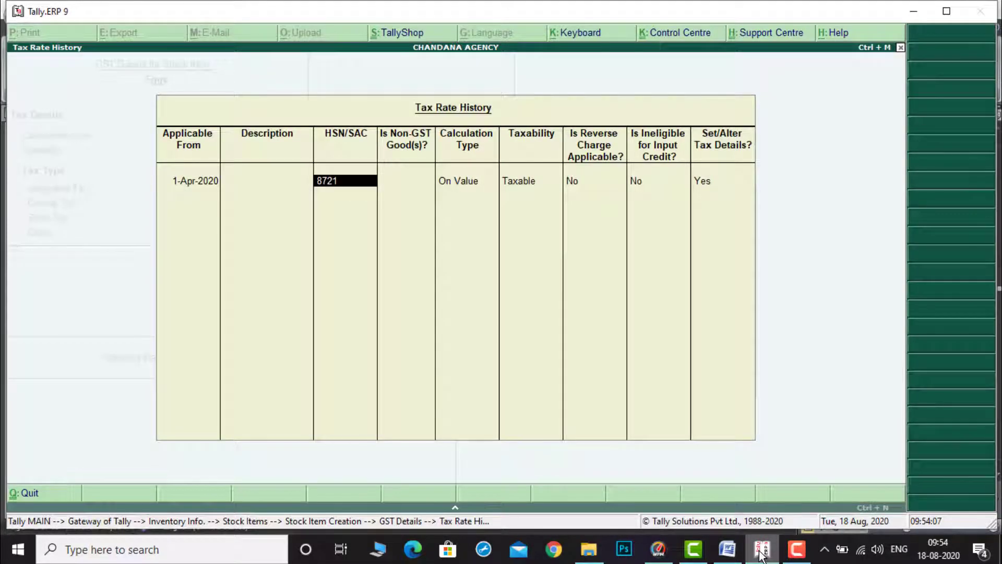
Step: Set Eggs' taxability to Exempt and save its GST details and the stock item
{"action": "key", "text": "Return"}
{"action": "key", "text": "Return"}
{"action": "key", "text": "Return"}
{"action": "key", "text": "Up"}
{"action": "key", "text": "Up"}
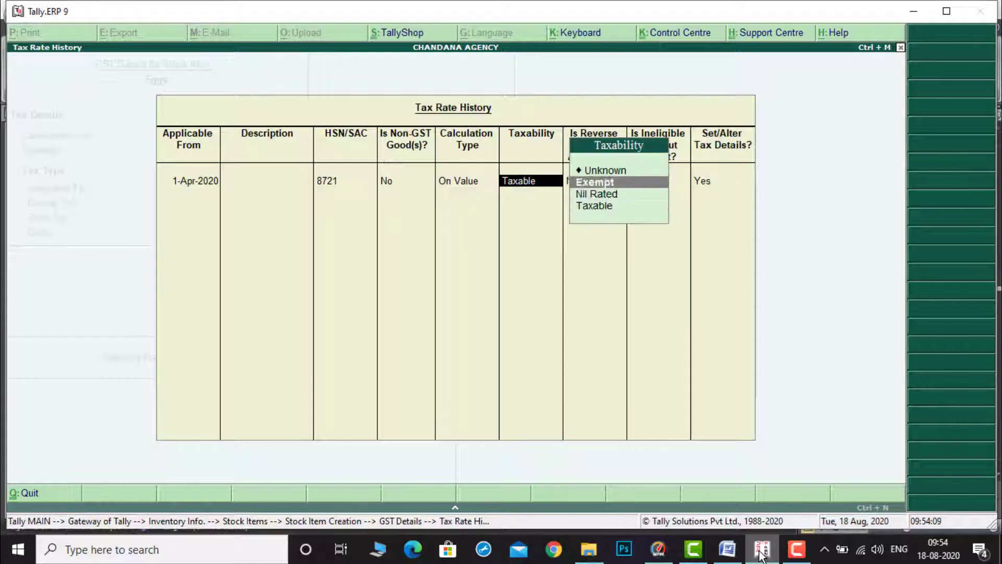
{"action": "key", "text": "Return"}
{"action": "key", "text": "ctrl+a"}
{"action": "key", "text": "ctrl+a"}
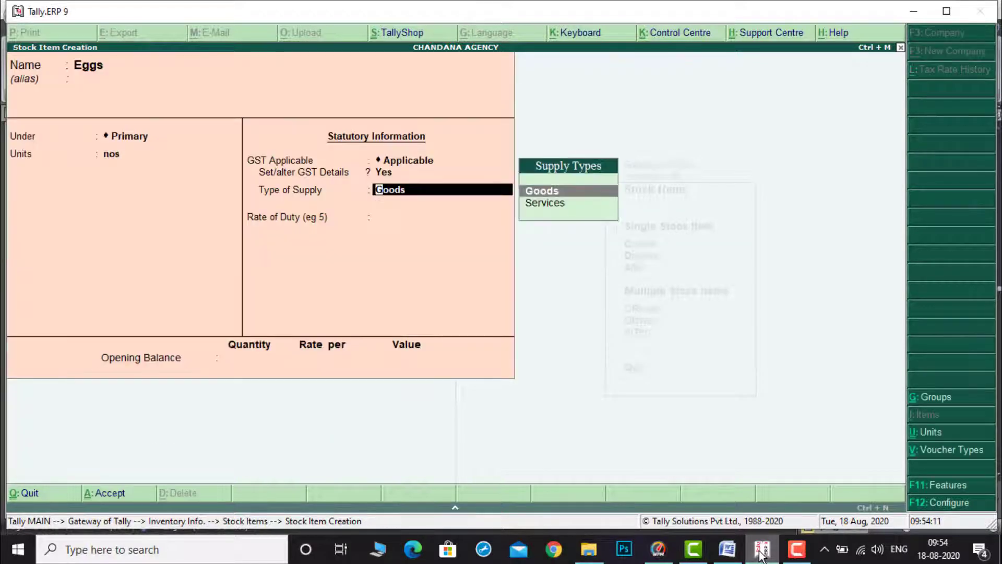
{"action": "key", "text": "ctrl+a"}
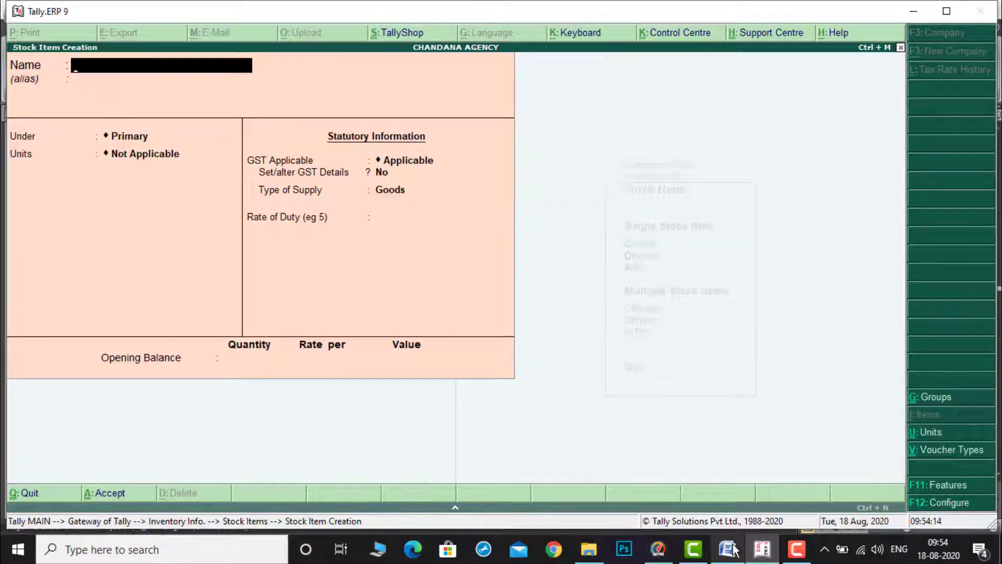
Step: Copy Jaggery from the document and paste it as the next stock item's name
{"action": "left_click", "coordinate": [735, 550]}
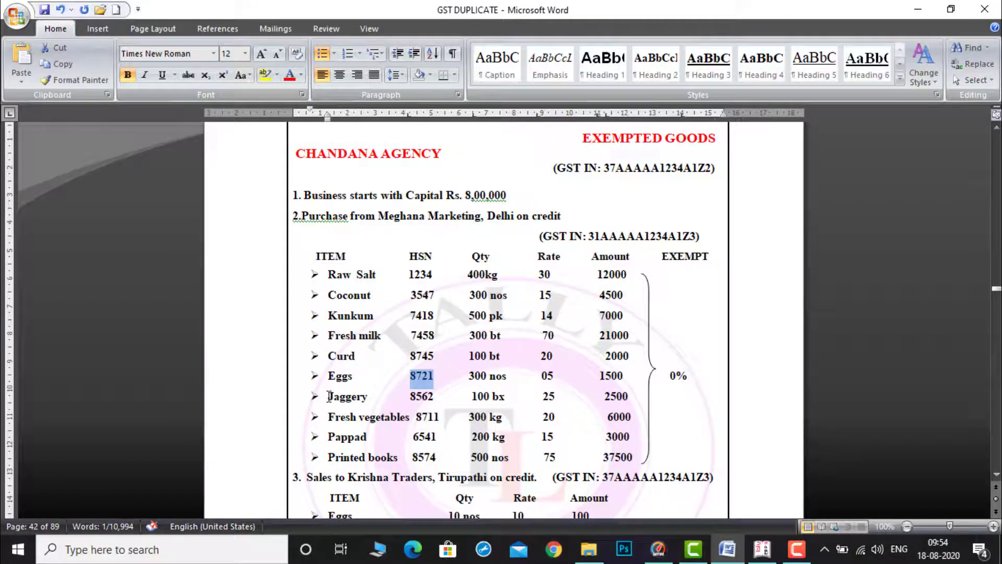
{"action": "left_click_drag", "start_coordinate": [329, 397], "coordinate": [356, 397]}
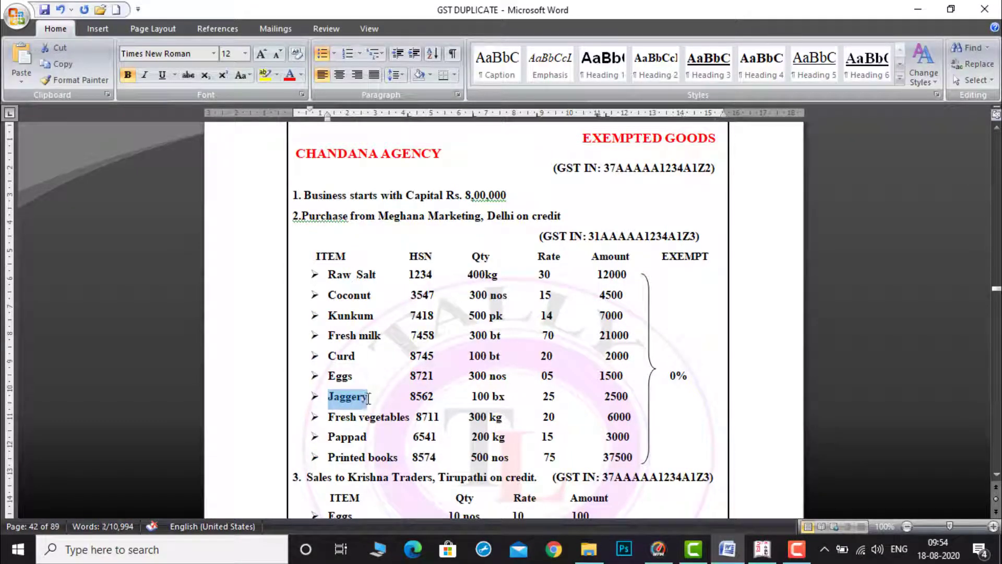
{"action": "left_click", "coordinate": [764, 552]}
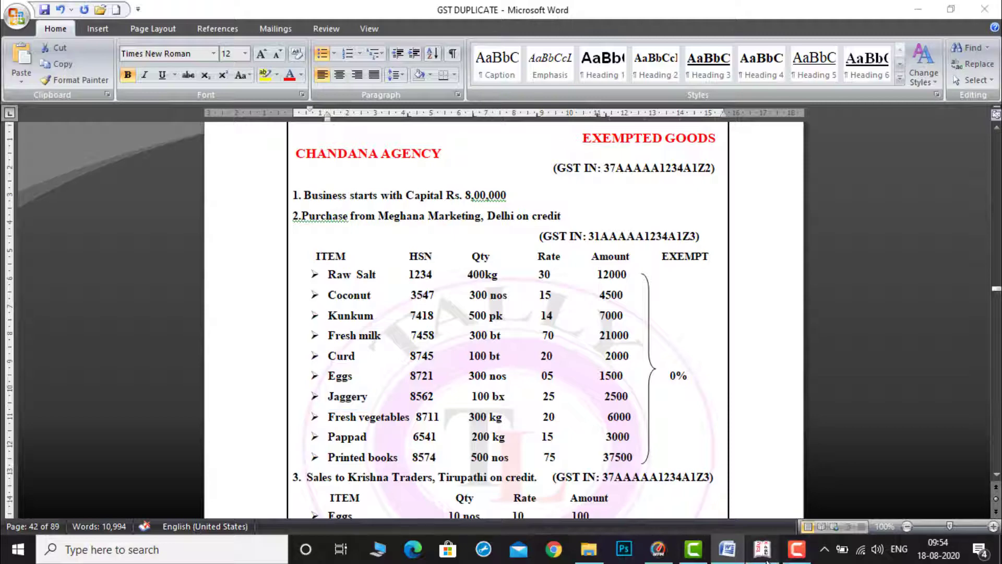
{"action": "key", "text": "ctrl+alt+v"}
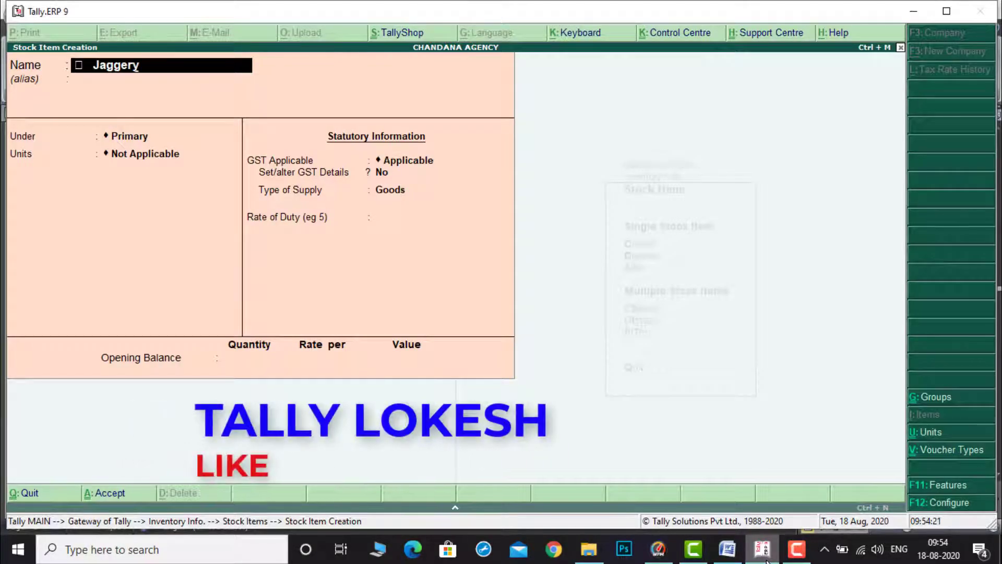
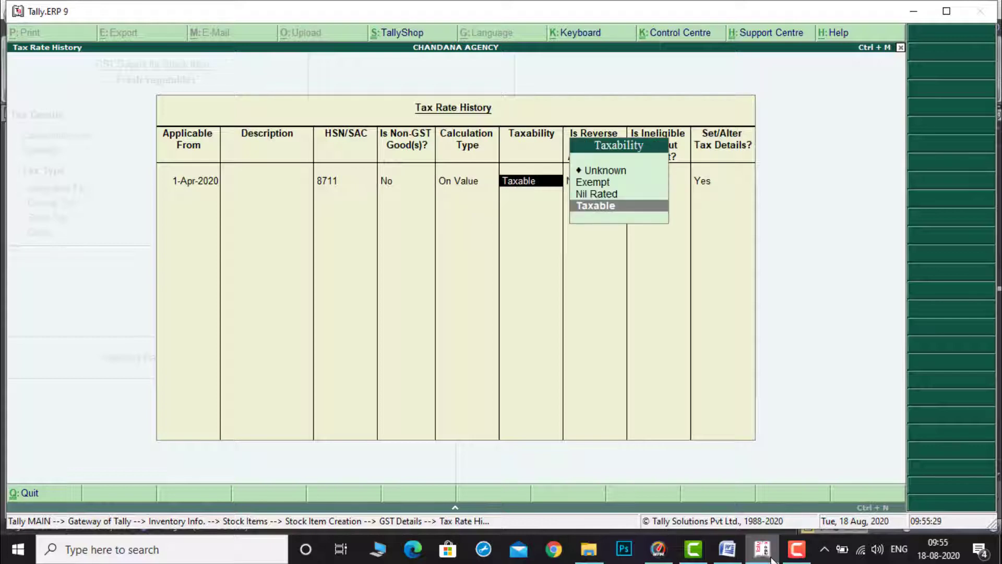
Step: Set Fresh vegetables' taxability to Exempt and accept its tax rate history and GST details
{"action": "key", "text": "Up"}
{"action": "key", "text": "Up"}
{"action": "key", "text": "Return"}
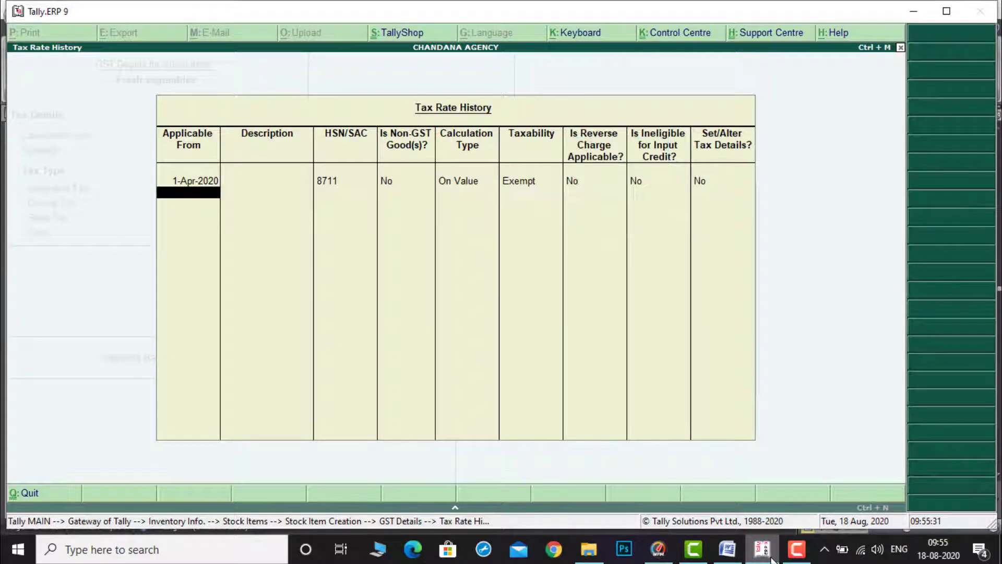
{"action": "key", "text": "Return"}
{"action": "key", "text": "ctrl+a"}
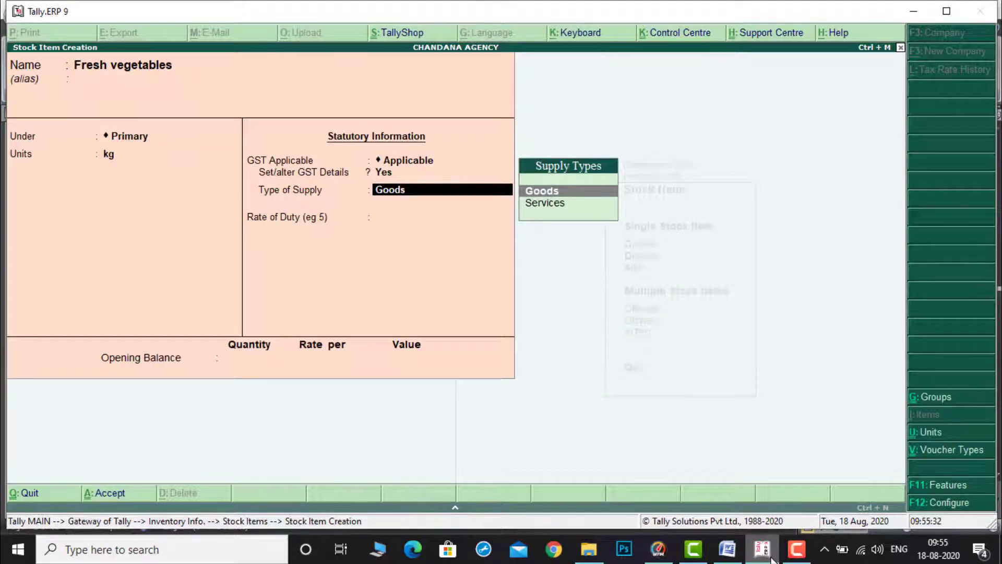
Step: Copy Pappad from the document and paste it as the next stock item's name
{"action": "left_click", "coordinate": [727, 549]}
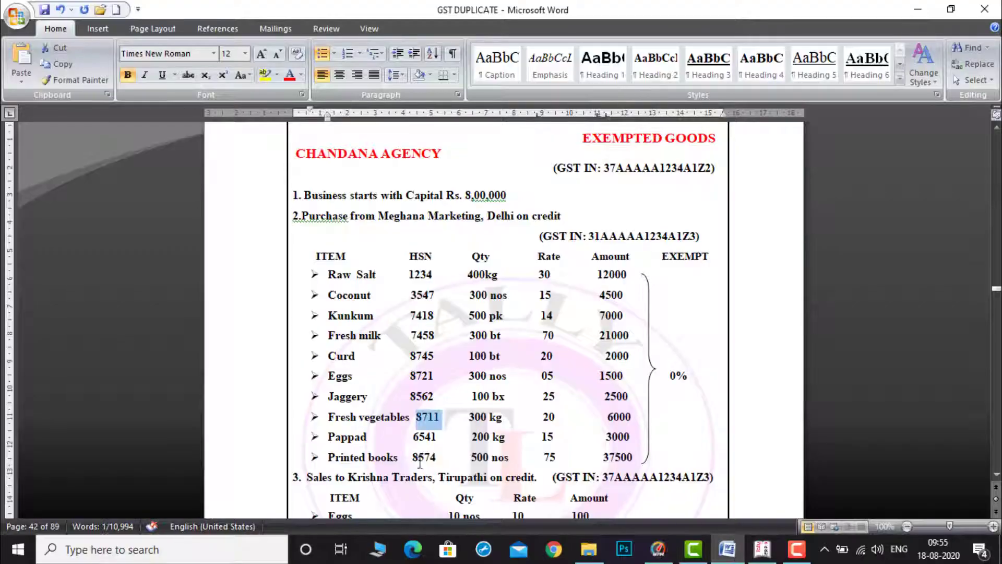
{"action": "left_click_drag", "start_coordinate": [327, 437], "coordinate": [369, 436]}
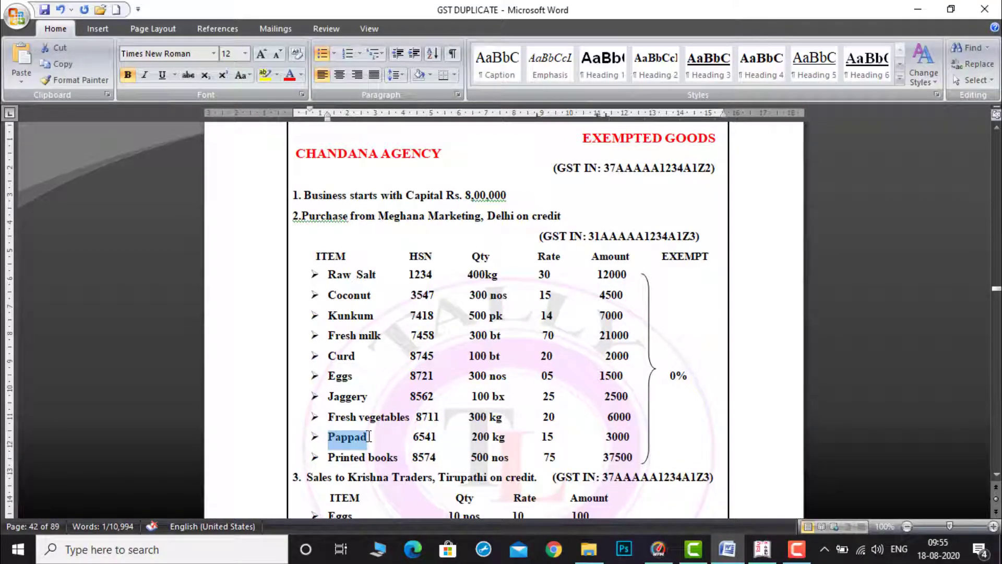
{"action": "left_click", "coordinate": [761, 552]}
{"action": "key", "text": "ctrl+alt+v"}
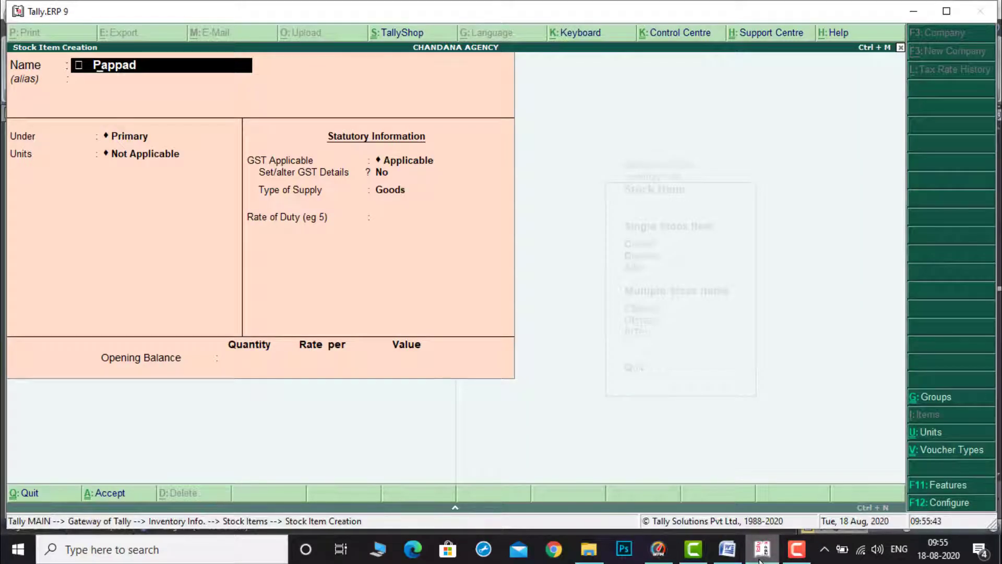
{"action": "key", "text": "Home"}
{"action": "key", "text": "Delete"}
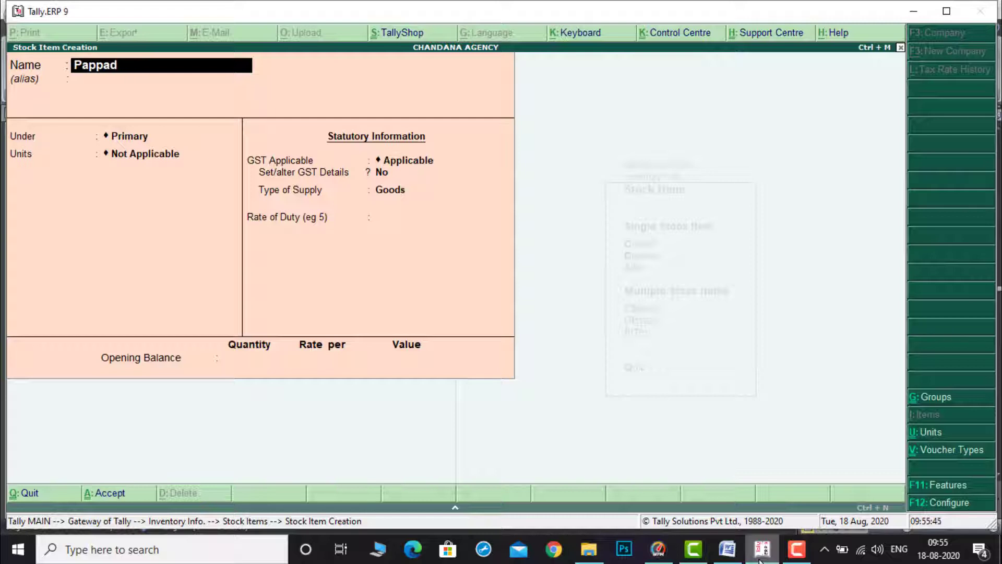
Step: Keep Pappad under Primary and set its unit to kg
{"action": "key", "text": "Return"}
{"action": "key", "text": "Return"}
{"action": "key", "text": "Return"}
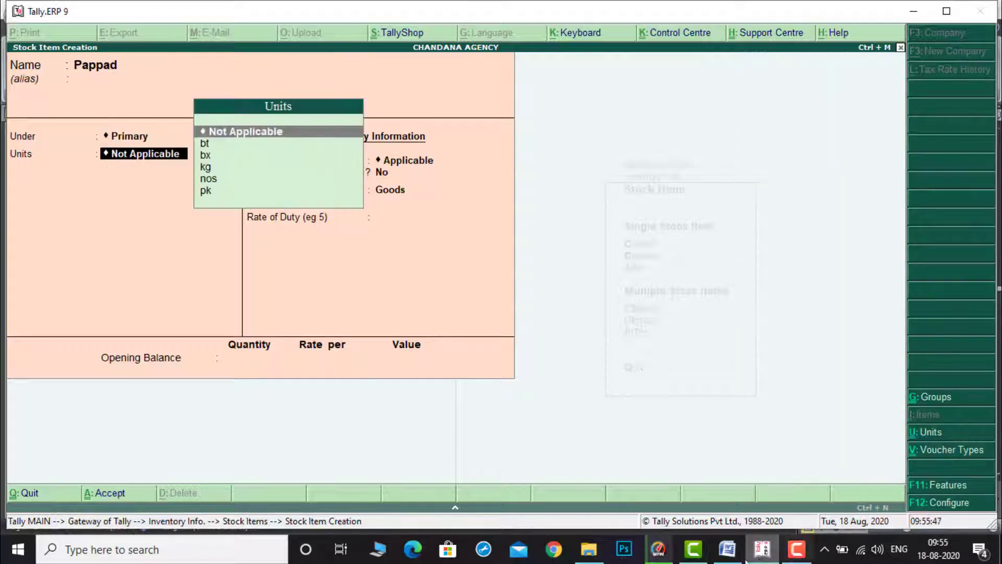
{"action": "mouse_move", "coordinate": [728, 549]}
{"action": "left_click", "coordinate": [722, 501]}
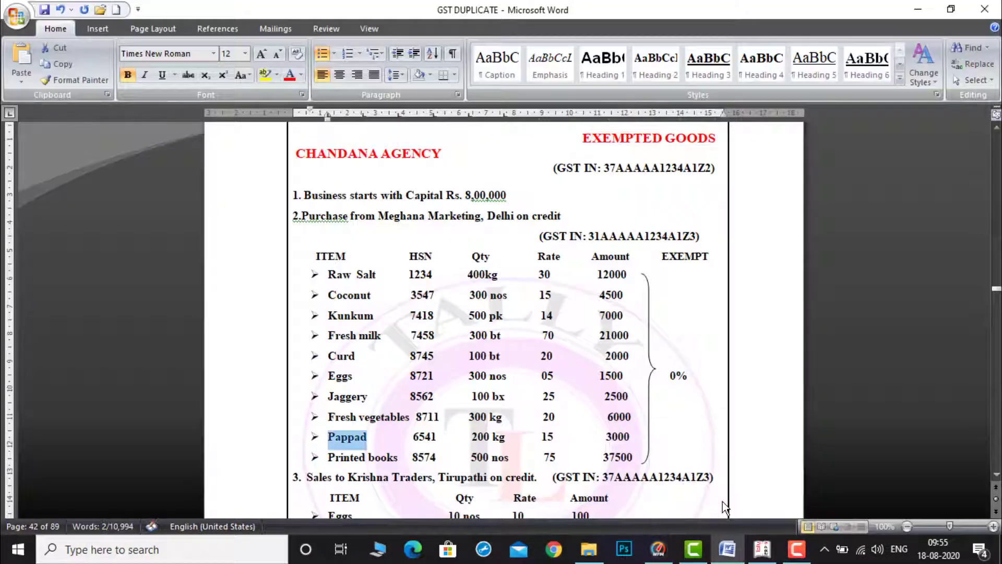
{"action": "left_click", "coordinate": [764, 553]}
{"action": "key", "text": "Down"}
{"action": "key", "text": "Down"}
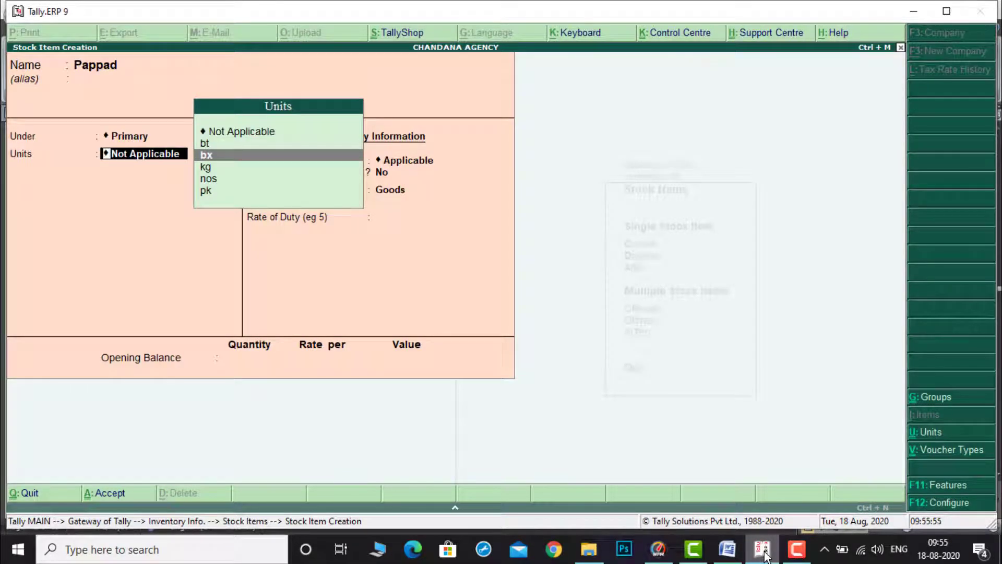
{"action": "key", "text": "Down"}
{"action": "key", "text": "Down"}
{"action": "key", "text": "Up"}
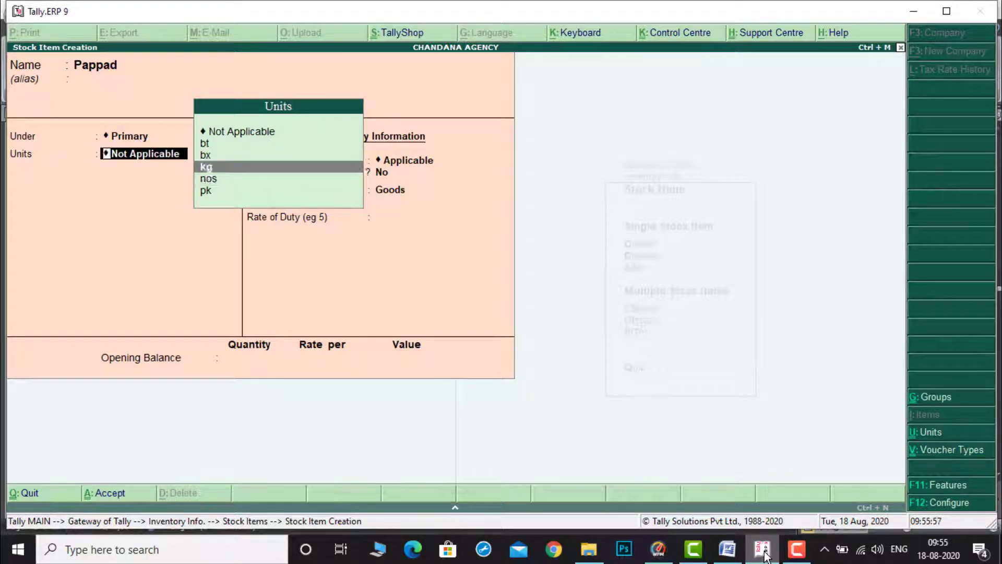
{"action": "key", "text": "Return"}
Step: Enable GST details for Pappad and open its tax rate history, applicable from 1-Apr-2020
{"action": "key", "text": "y"}
{"action": "key", "text": "Return"}
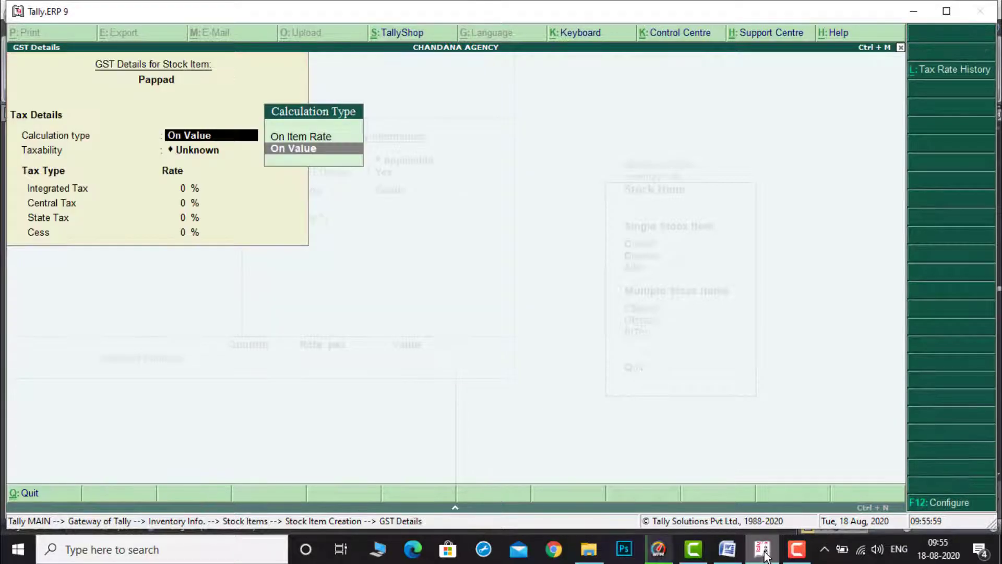
{"action": "left_click", "coordinate": [953, 71]}
{"action": "type", "text": "1-4"}
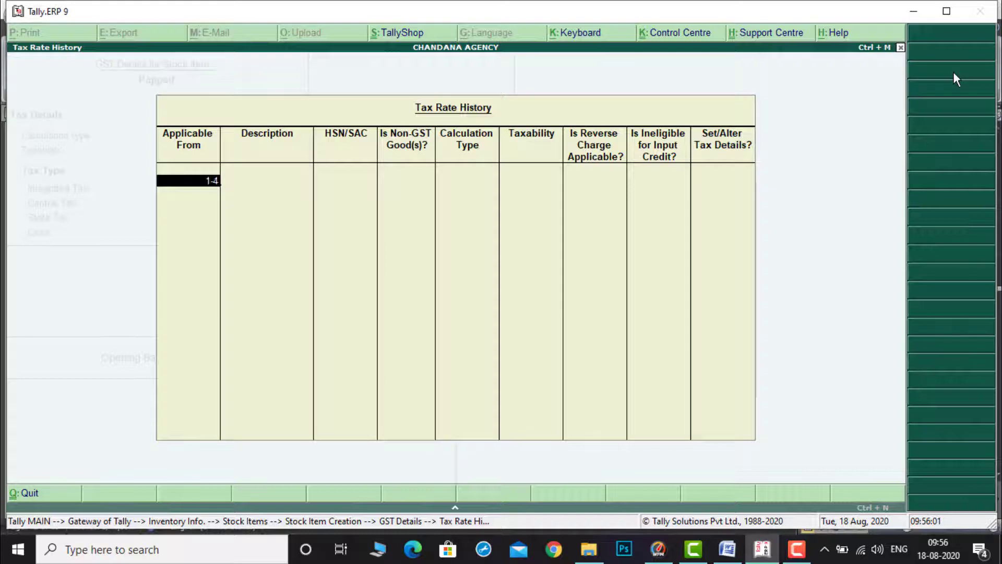
{"action": "key", "text": "Return"}
{"action": "key", "text": "Return"}
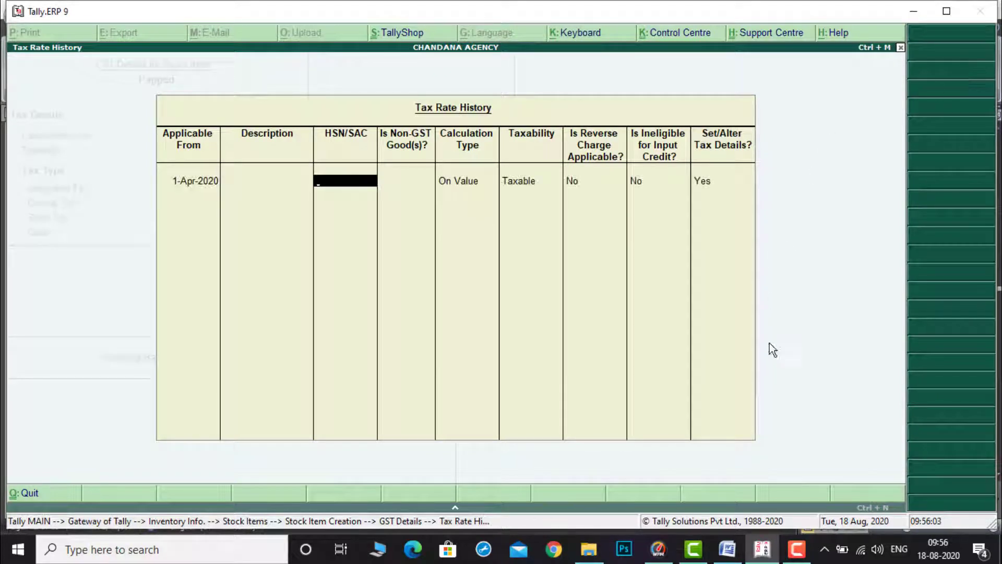
Step: Copy HSN 6541 from the document and paste it as Pappad's HSN/SAC
{"action": "left_click", "coordinate": [727, 549]}
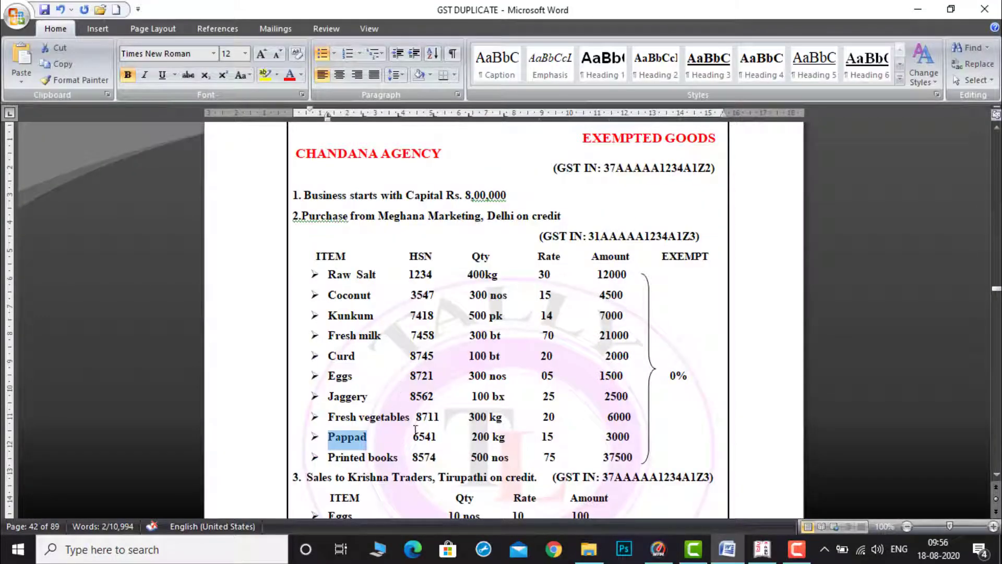
{"action": "left_click_drag", "start_coordinate": [419, 438], "coordinate": [439, 437]}
{"action": "key", "text": "ctrl+c"}
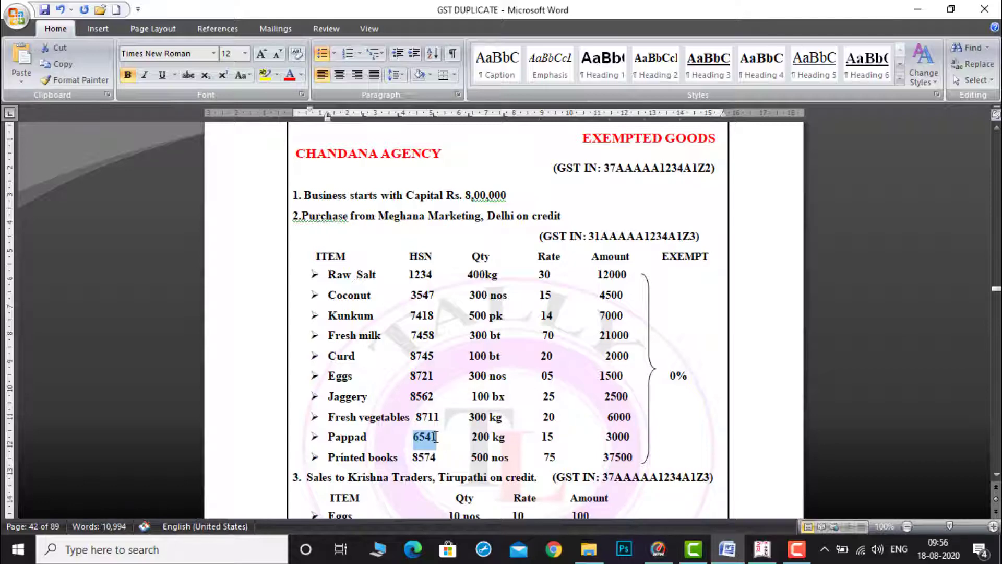
{"action": "left_click", "coordinate": [761, 553]}
{"action": "key", "text": "ctrl+v"}
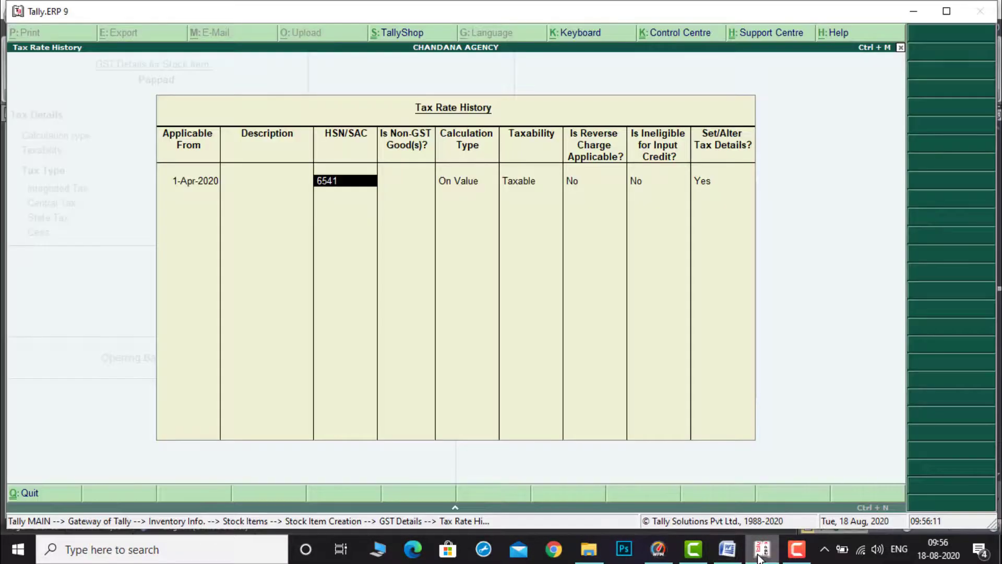
Step: Set Pappad's taxability to Exempt and save its GST details and the stock item
{"action": "key", "text": "Return"}
{"action": "key", "text": "Return"}
{"action": "key", "text": "Return"}
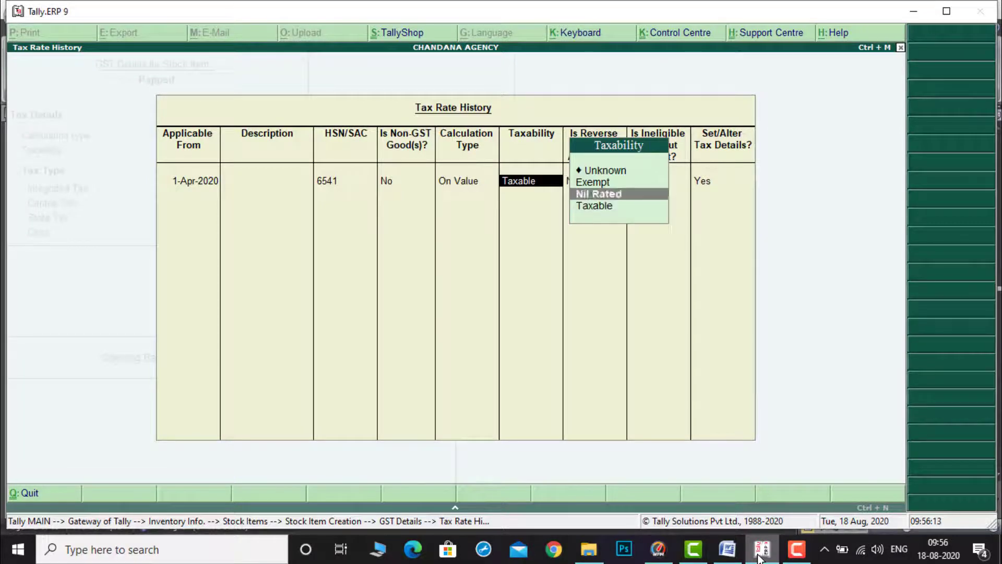
{"action": "key", "text": "Up"}
{"action": "key", "text": "Return"}
{"action": "key", "text": "Return"}
{"action": "key", "text": "ctrl+a"}
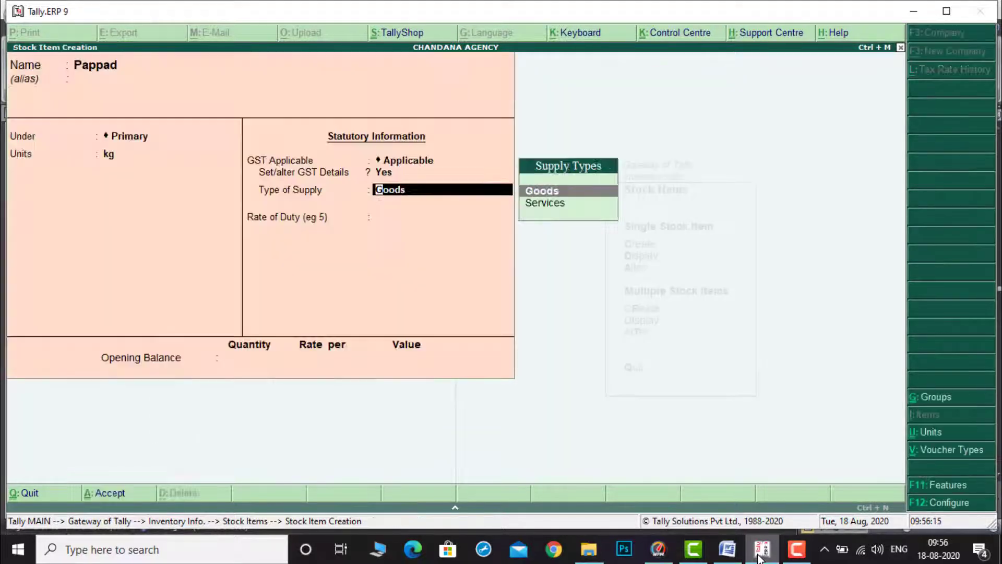
{"action": "key", "text": "Return"}
{"action": "key", "text": "ctrl+a"}
Step: Copy Printed books from the document and paste it as the next stock item's name
{"action": "left_click", "coordinate": [727, 551]}
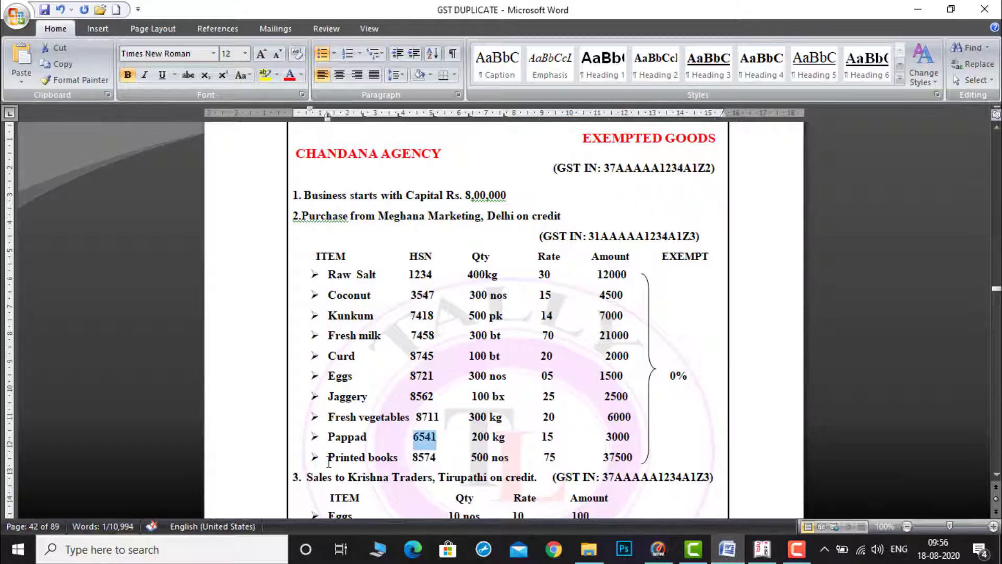
{"action": "left_click_drag", "start_coordinate": [328, 457], "coordinate": [393, 453]}
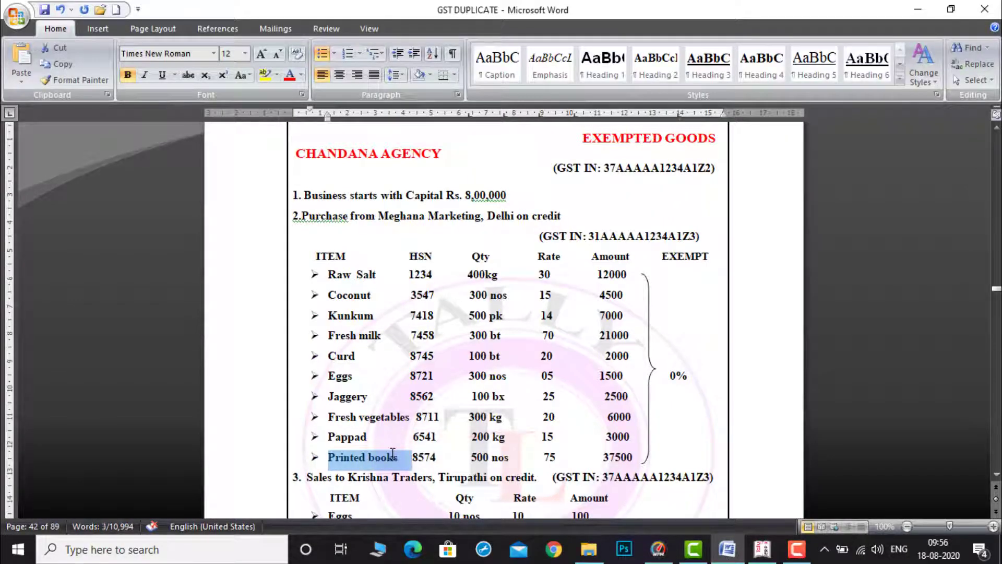
{"action": "left_click", "coordinate": [762, 551]}
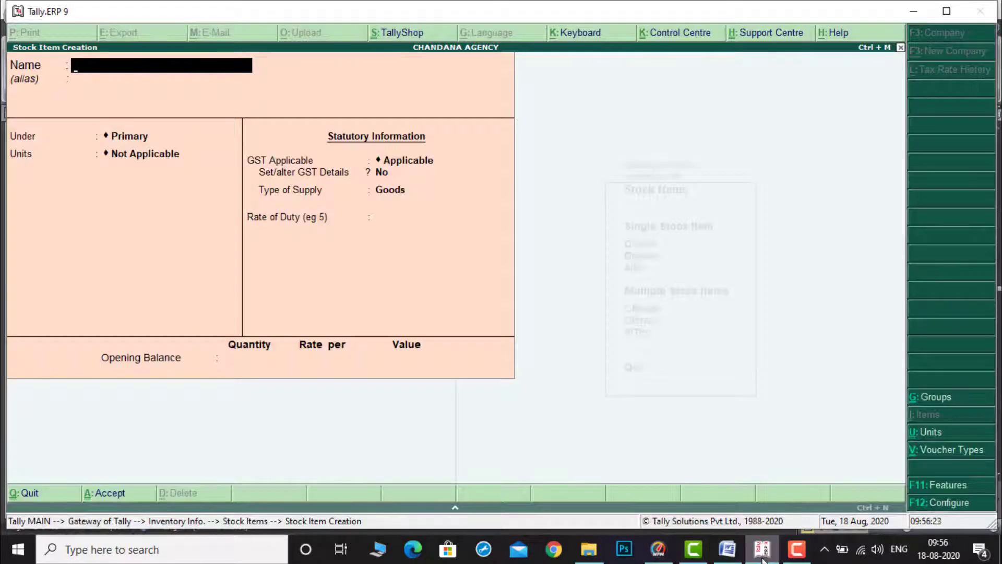
{"action": "key", "text": "ctrl+alt+v"}
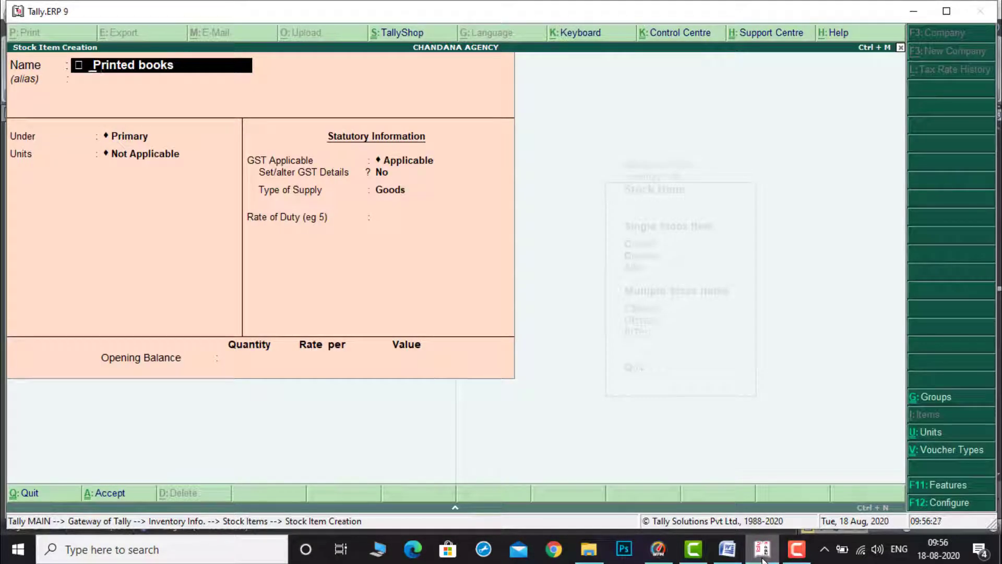
{"action": "key", "text": "Home"}
{"action": "key", "text": "Delete"}
Step: Keep Printed books under Primary and set its unit to nos
{"action": "key", "text": "Return"}
{"action": "key", "text": "Return"}
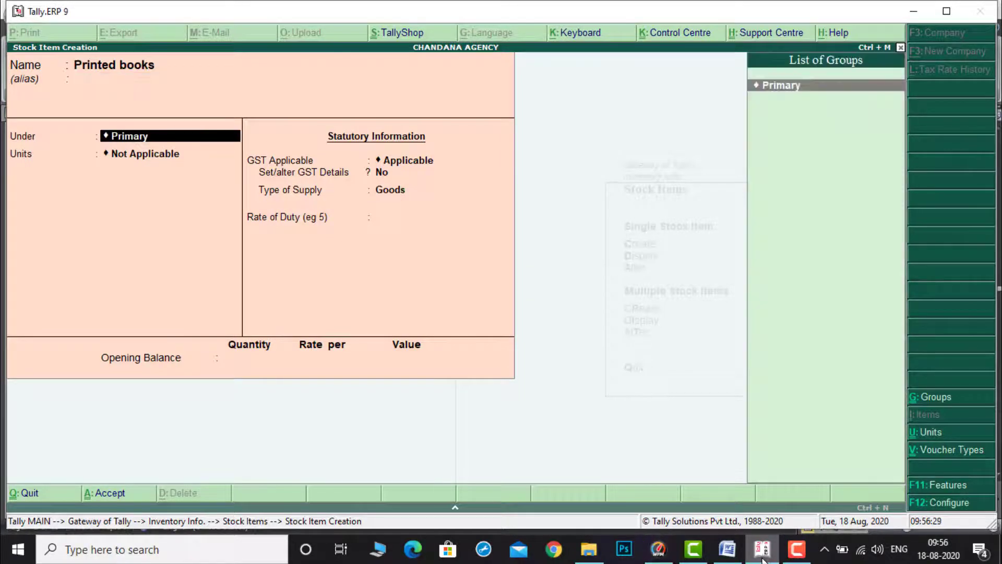
{"action": "key", "text": "Return"}
{"action": "key", "text": "Down"}
{"action": "key", "text": "Down"}
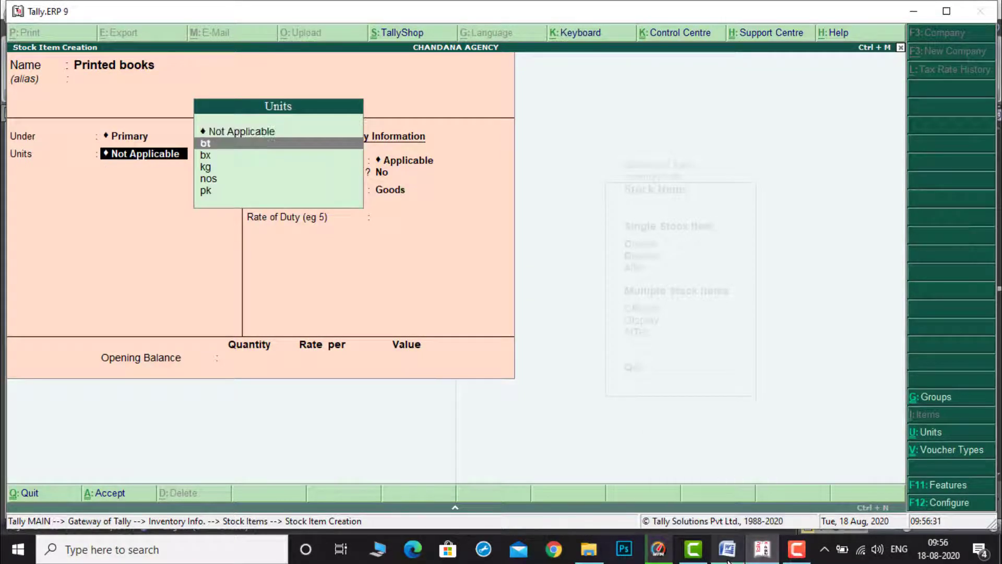
{"action": "key", "text": "Down"}
{"action": "key", "text": "Down"}
{"action": "key", "text": "Return"}
{"action": "key", "text": "Return"}
Step: Enable GST details for Printed books and open its tax rate history, applicable from 1-Apr-2020
{"action": "key", "text": "y"}
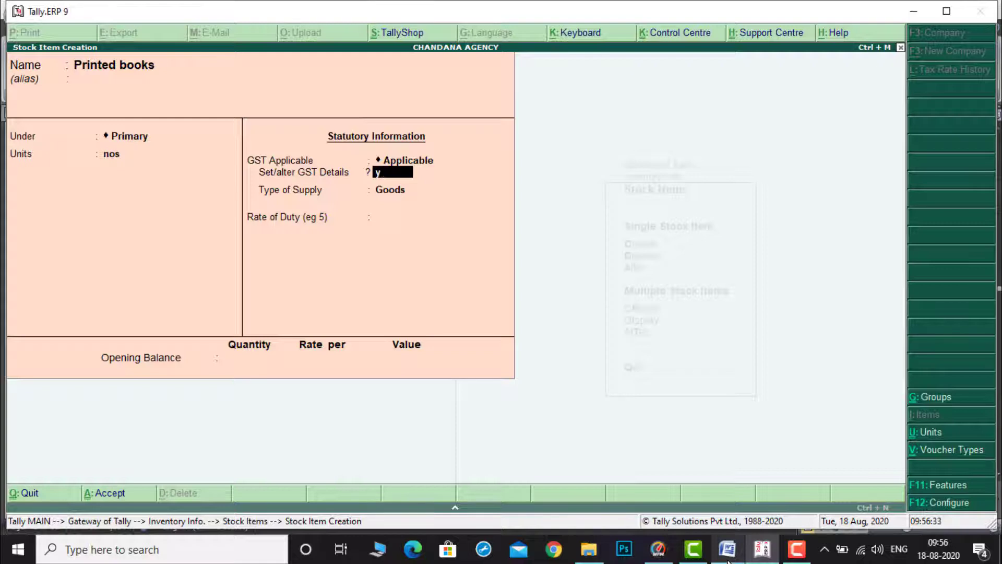
{"action": "key", "text": "Return"}
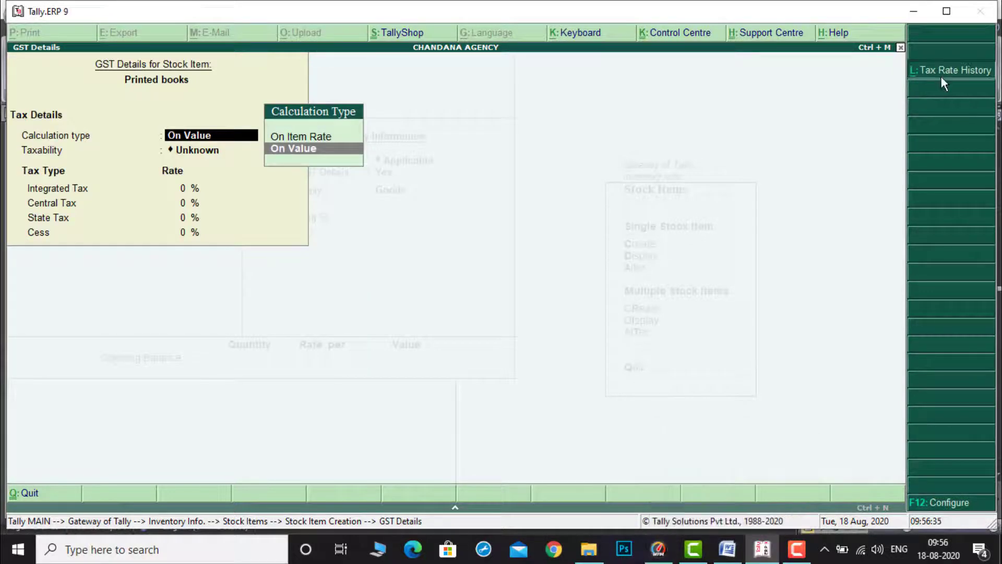
{"action": "left_click", "coordinate": [942, 77]}
{"action": "type", "text": "1-4"}
{"action": "key", "text": "Return"}
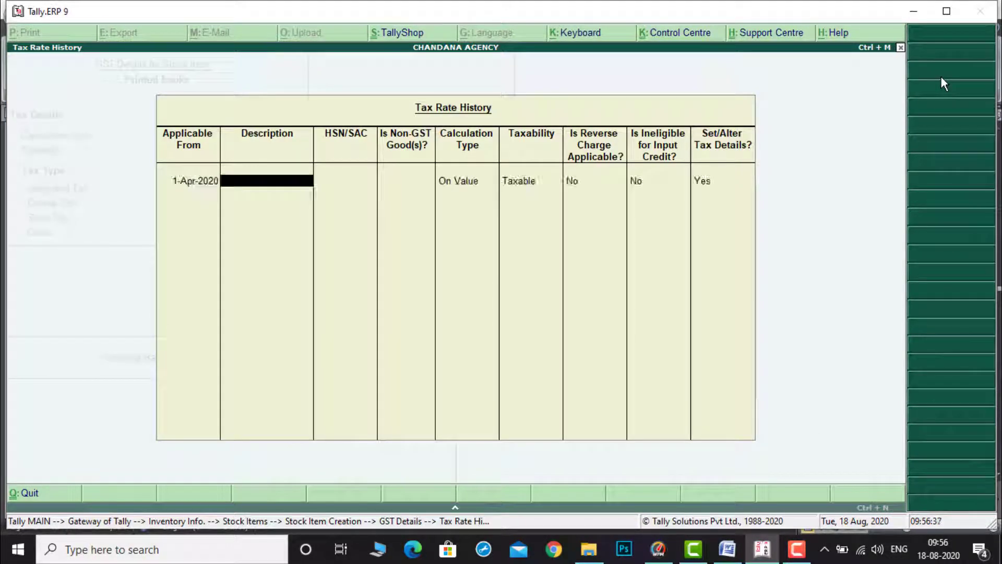
{"action": "key", "text": "Return"}
Step: Copy HSN 8574 from the document and paste it as Printed books' HSN/SAC
{"action": "left_click", "coordinate": [729, 556]}
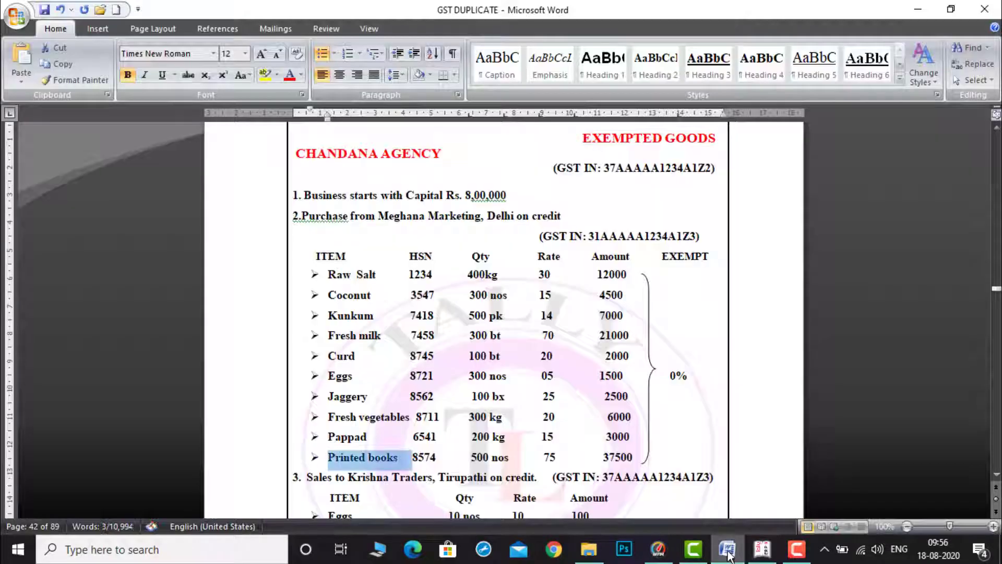
{"action": "left_click_drag", "start_coordinate": [411, 455], "coordinate": [434, 458]}
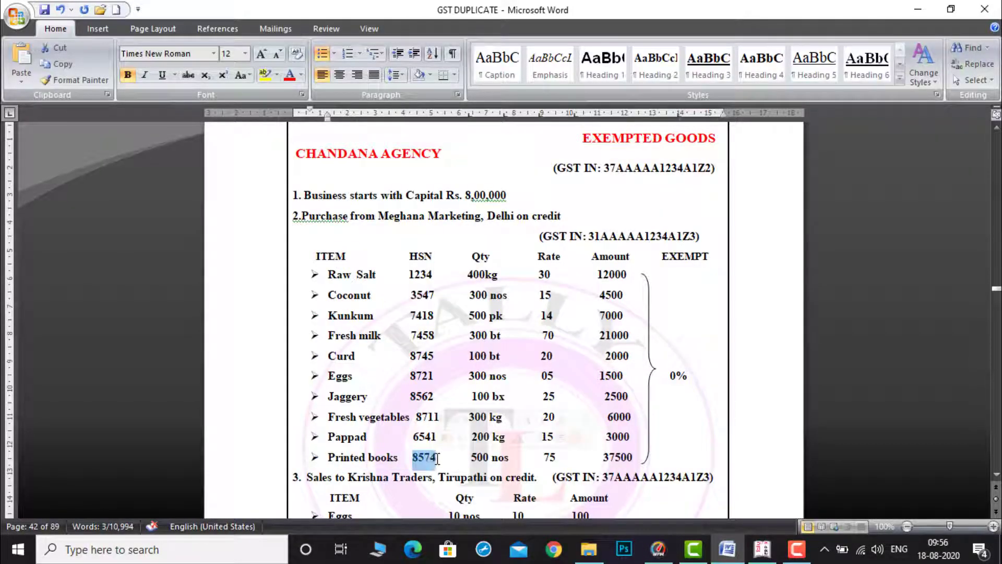
{"action": "left_click", "coordinate": [762, 552]}
{"action": "key", "text": "ctrl+alt+v"}
Step: Set Printed books' taxability to Exempt and save its GST details and the stock item
{"action": "key", "text": "Return"}
{"action": "key", "text": "Return"}
{"action": "key", "text": "Return"}
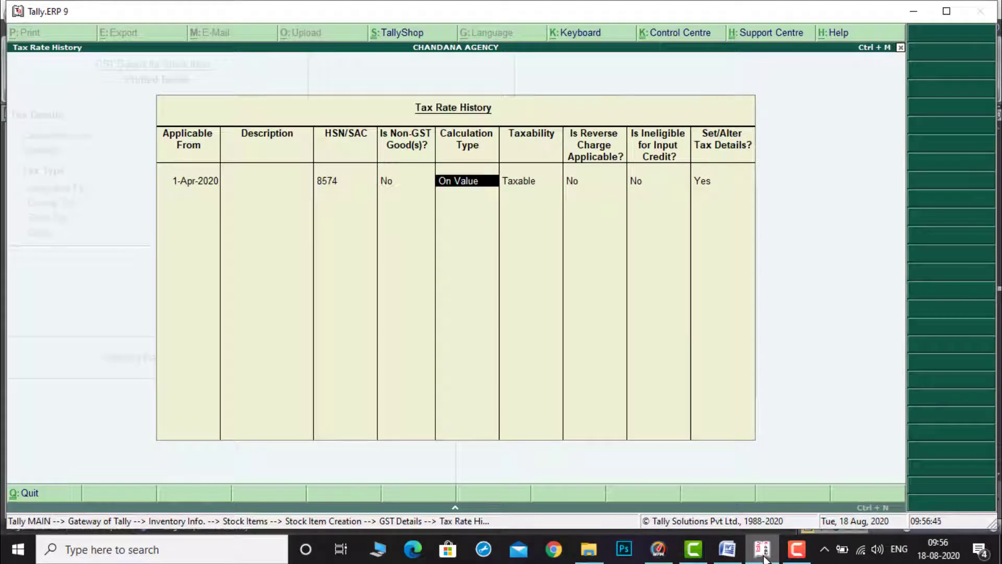
{"action": "key", "text": "Up"}
{"action": "key", "text": "Up"}
{"action": "key", "text": "Return"}
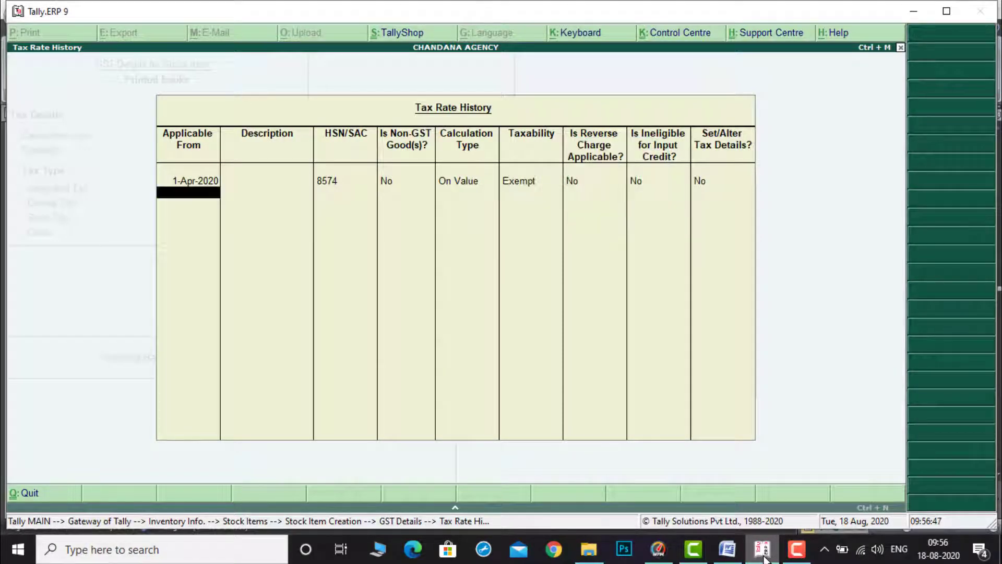
{"action": "key", "text": "ctrl+a"}
{"action": "key", "text": "ctrl+a"}
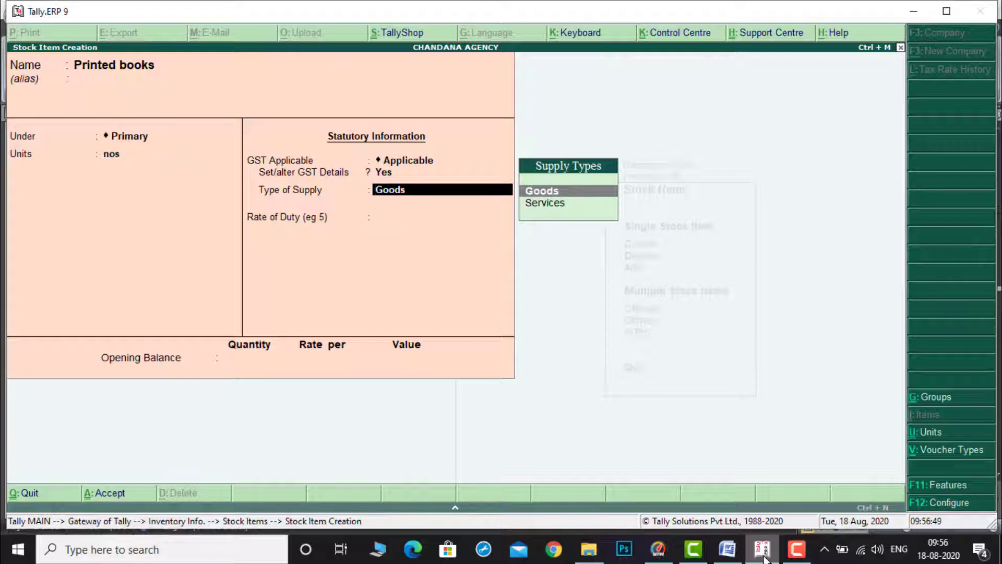
{"action": "key", "text": "ctrl+a"}
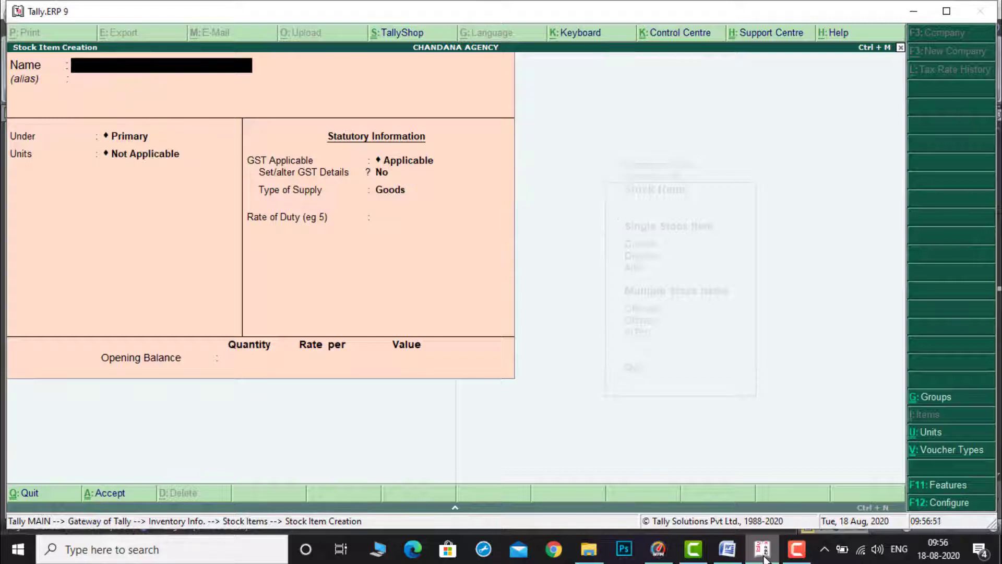
Step: Close stock item creation, review the list of stock items, and return to the Inventory Info menu
{"action": "key", "text": "Escape"}
{"action": "key", "text": "y"}
{"action": "key", "text": "Down"}
{"action": "key", "text": "Down"}
{"action": "key", "text": "Return"}
{"action": "key", "text": "Down"}
{"action": "key", "text": "Down"}
{"action": "key", "text": "Down"}
{"action": "key", "text": "Down"}
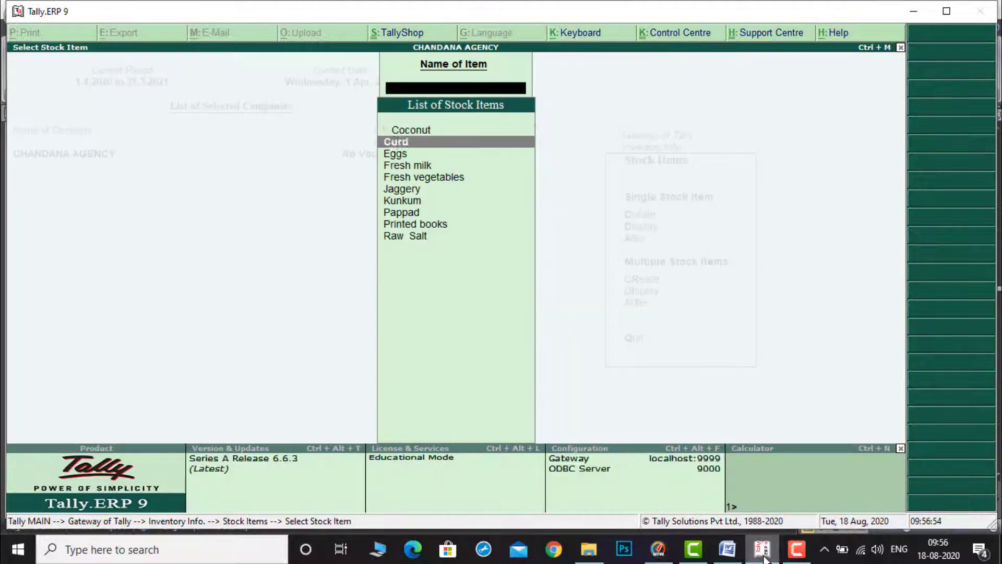
{"action": "key", "text": "Escape"}
{"action": "key", "text": "Escape"}
{"action": "key", "text": "Escape"}
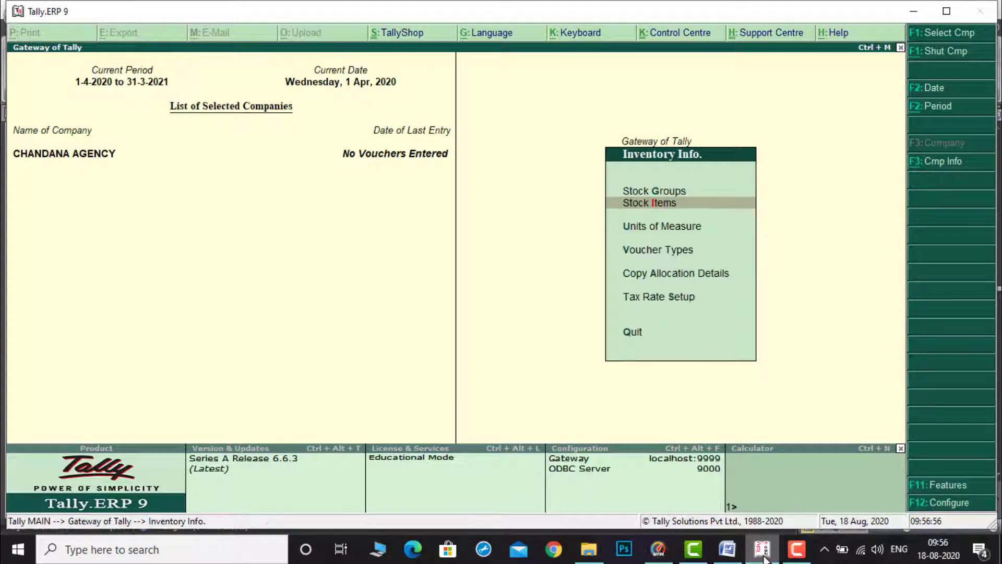
Step: Open accounting voucher entry as a Receipt and credit the CAPITAL ledger
{"action": "key", "text": "Down"}
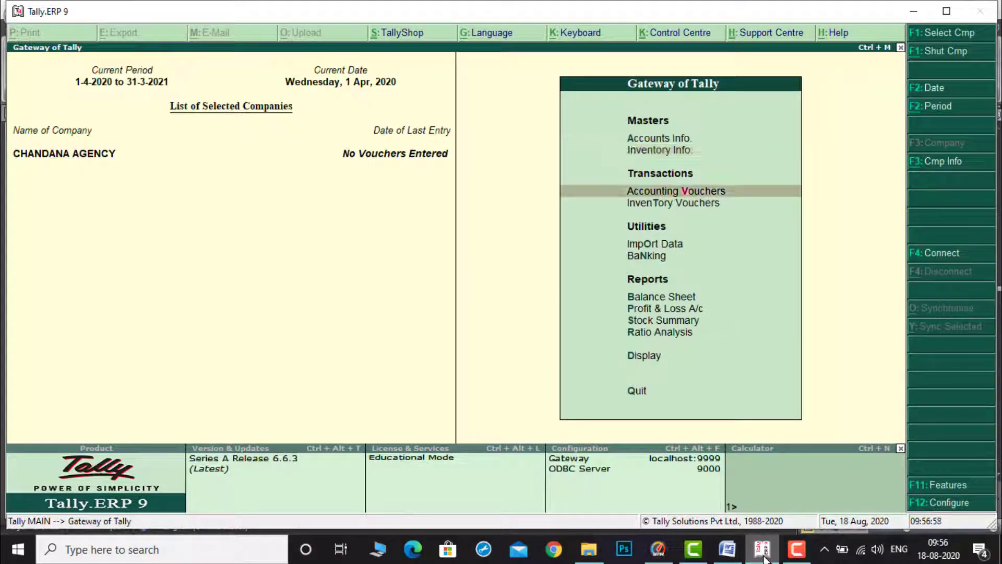
{"action": "key", "text": "Return"}
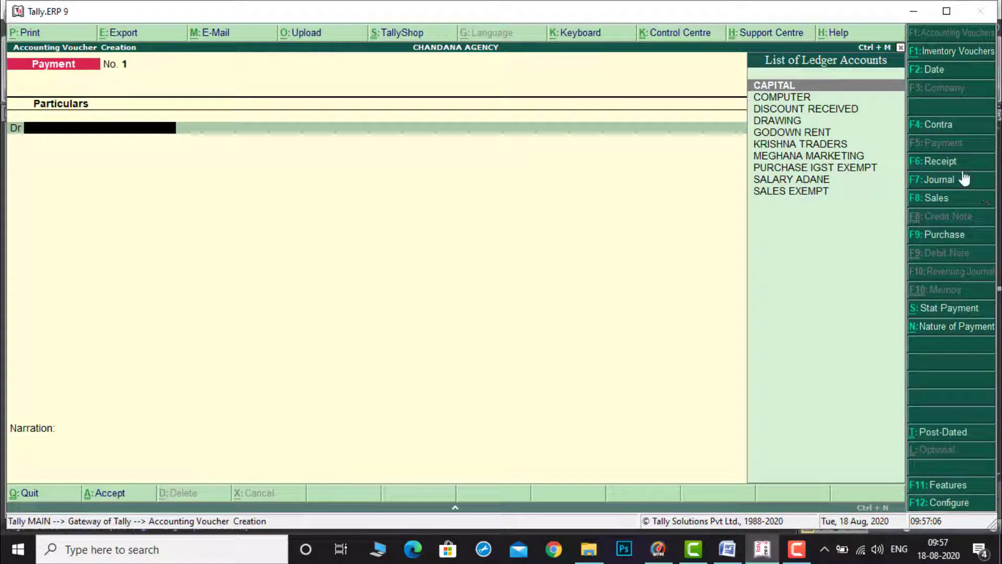
{"action": "key", "text": "F6"}
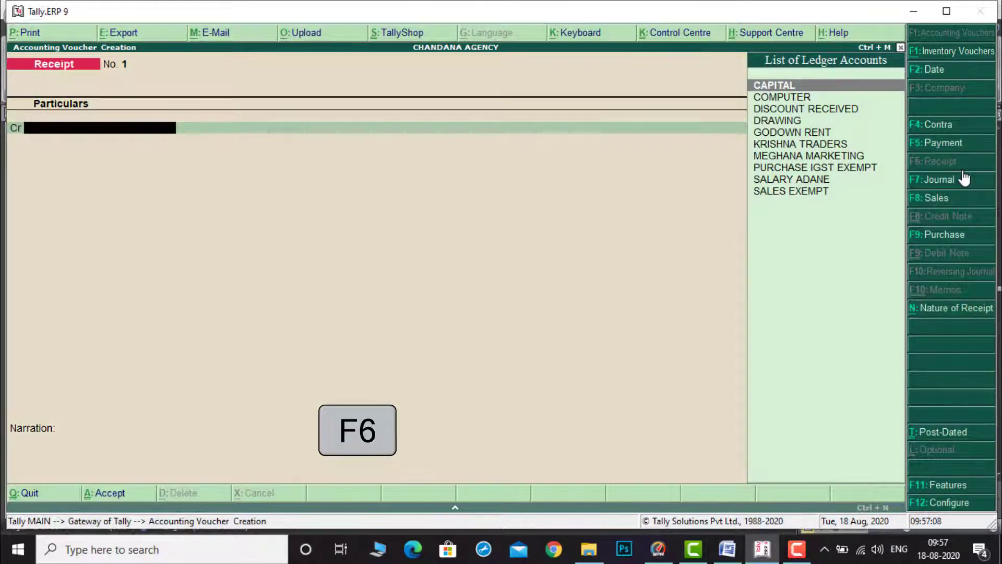
{"action": "type", "text": "C"}
{"action": "key", "text": "Return"}
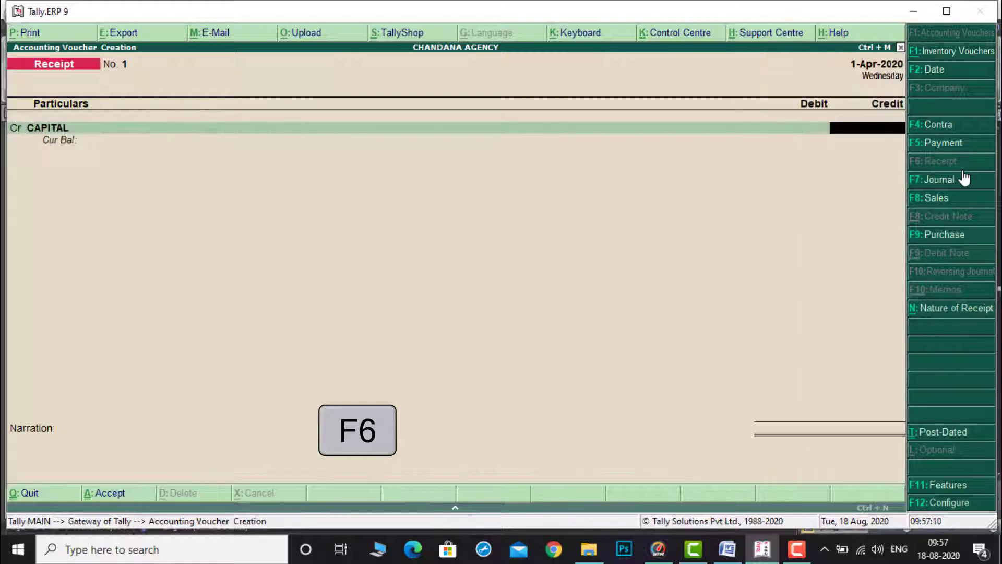
Step: Enter 8,00,000 as the credit amount for CAPITAL, checking the capital figure in the document
{"action": "left_click", "coordinate": [728, 549]}
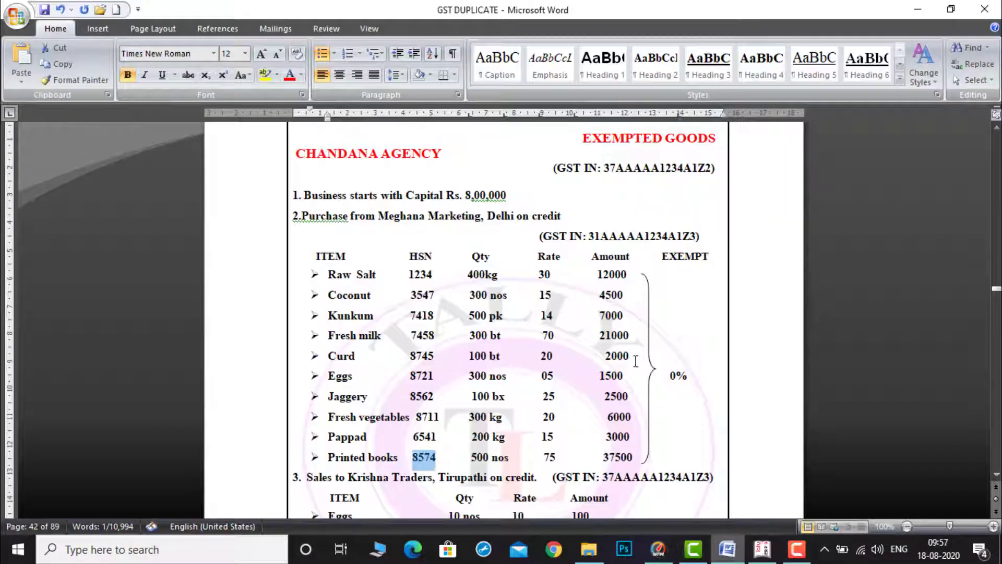
{"action": "left_click", "coordinate": [762, 549]}
{"action": "type", "text": "80,000"}
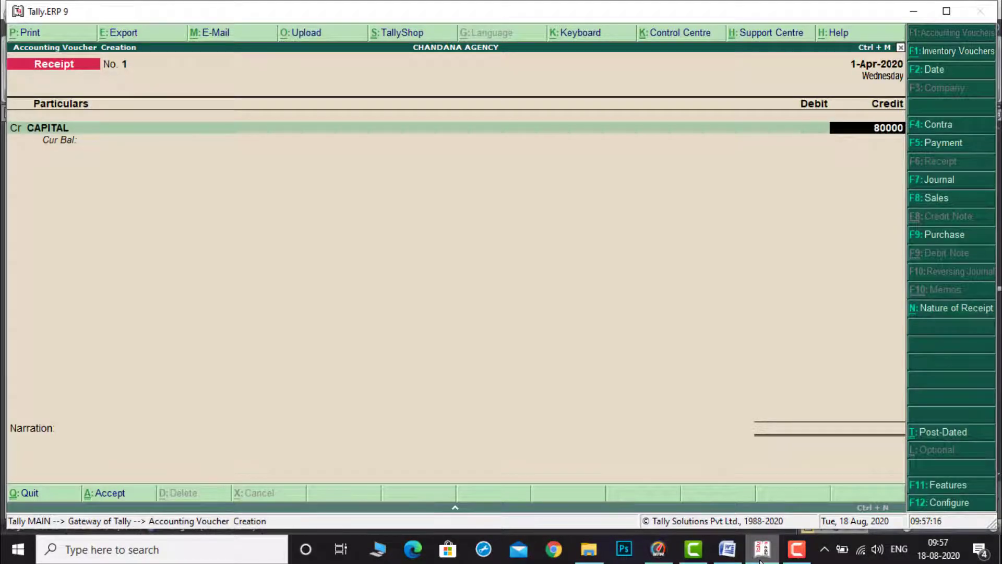
{"action": "key", "text": "Return"}
{"action": "key", "text": "BackSpace"}
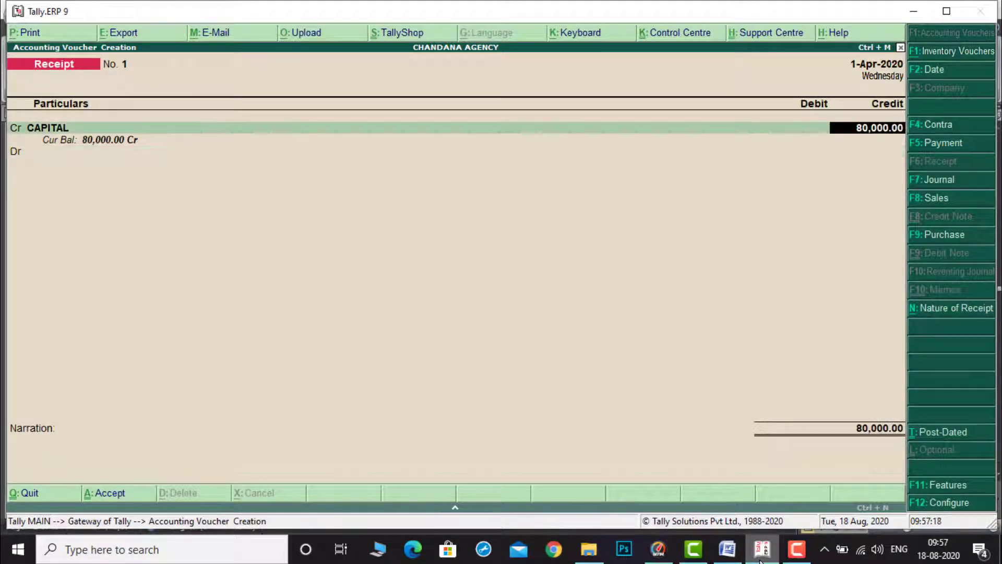
{"action": "type", "text": "800000"}
{"action": "key", "text": "Return"}
Step: Debit Cash with the same 8,00,000 and accept the receipt voucher
{"action": "key", "text": "Down"}
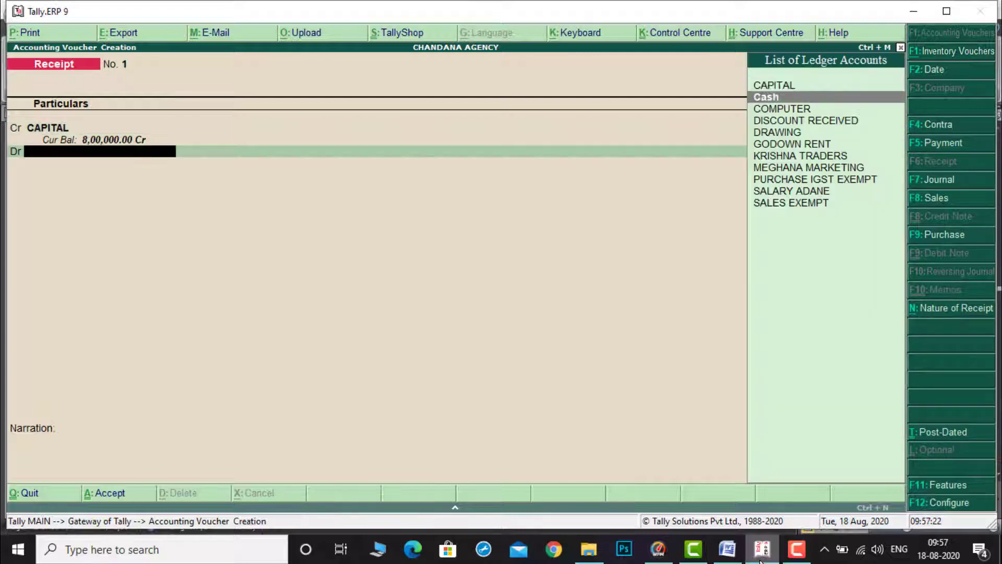
{"action": "key", "text": "Return"}
{"action": "key", "text": "Return"}
{"action": "key", "text": "Return"}
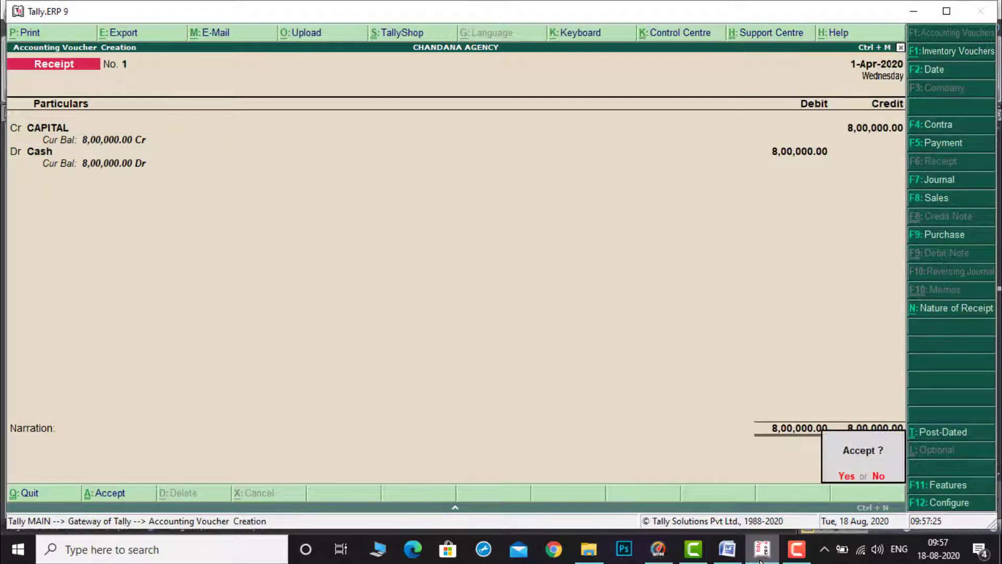
{"action": "key", "text": "Return"}
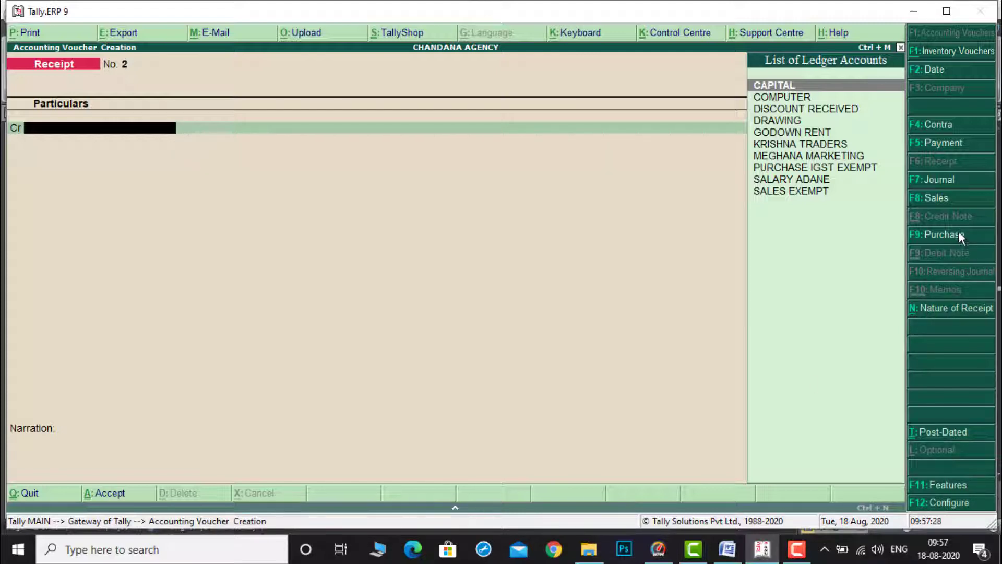
Step: Start a Purchase voucher with MEGHANA MARKETING as party, confirming its supplier details and the PURCHASE IGST EXEMPT ledger
{"action": "key", "text": "F9"}
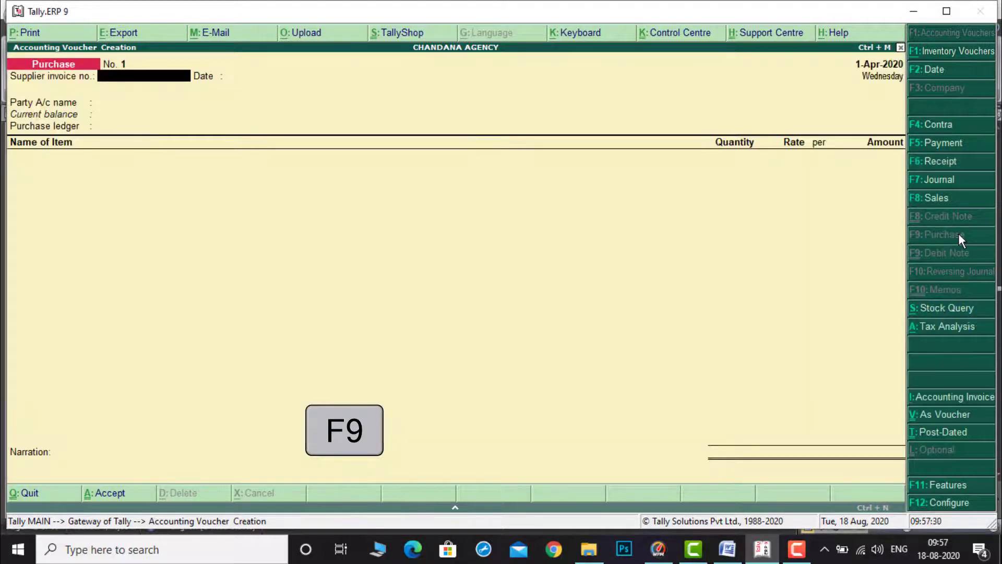
{"action": "key", "text": "Return"}
{"action": "key", "text": "Return"}
{"action": "key", "text": "Down"}
{"action": "key", "text": "Down"}
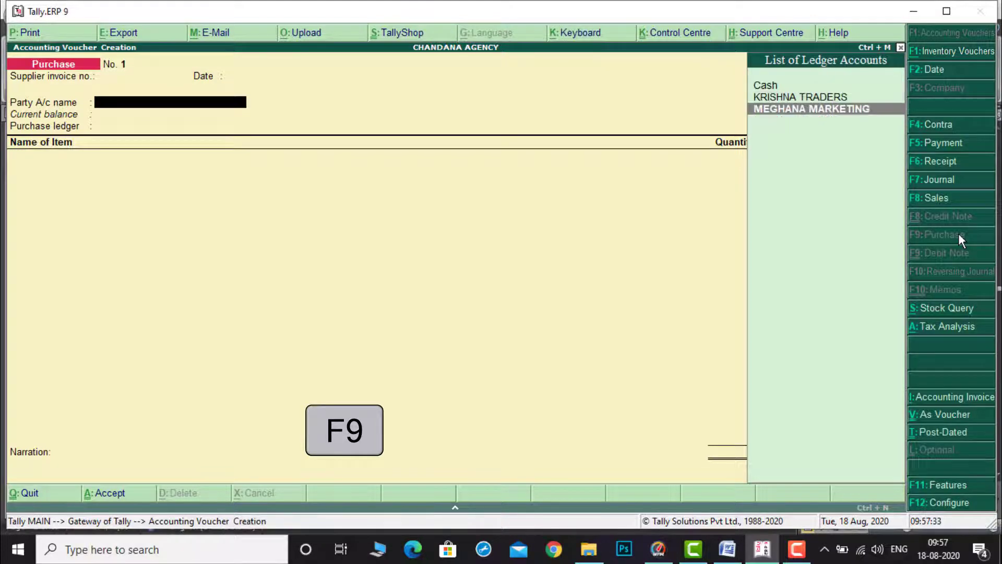
{"action": "key", "text": "Return"}
{"action": "key", "text": "Return"}
{"action": "key", "text": "Return"}
{"action": "key", "text": "Return"}
{"action": "key", "text": "Return"}
{"action": "key", "text": "Return"}
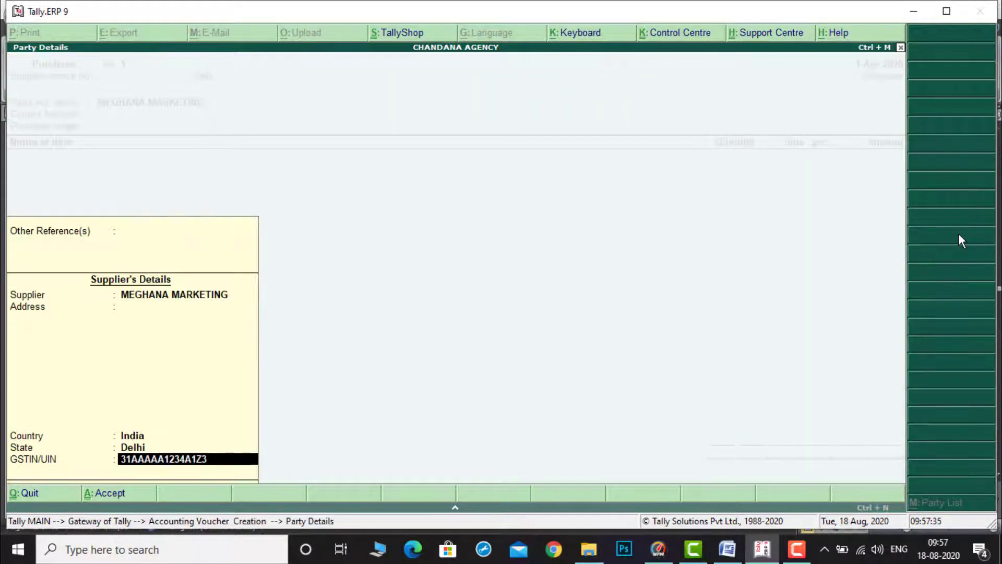
{"action": "key", "text": "Return"}
{"action": "key", "text": "Return"}
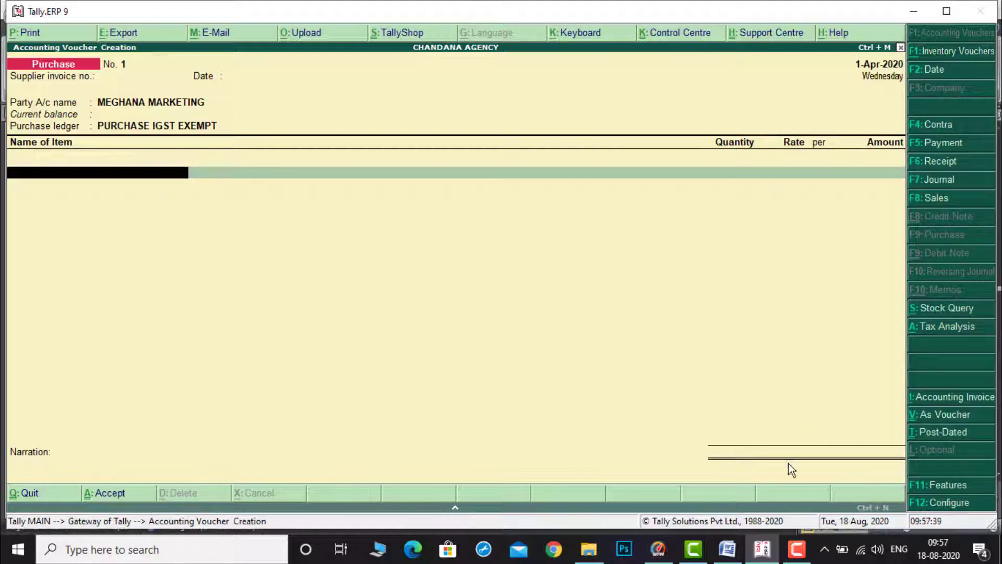
Step: Add Raw Salt to the purchase: 400 kg at 30 per kg
{"action": "type", "text": "r"}
{"action": "key", "text": "Return"}
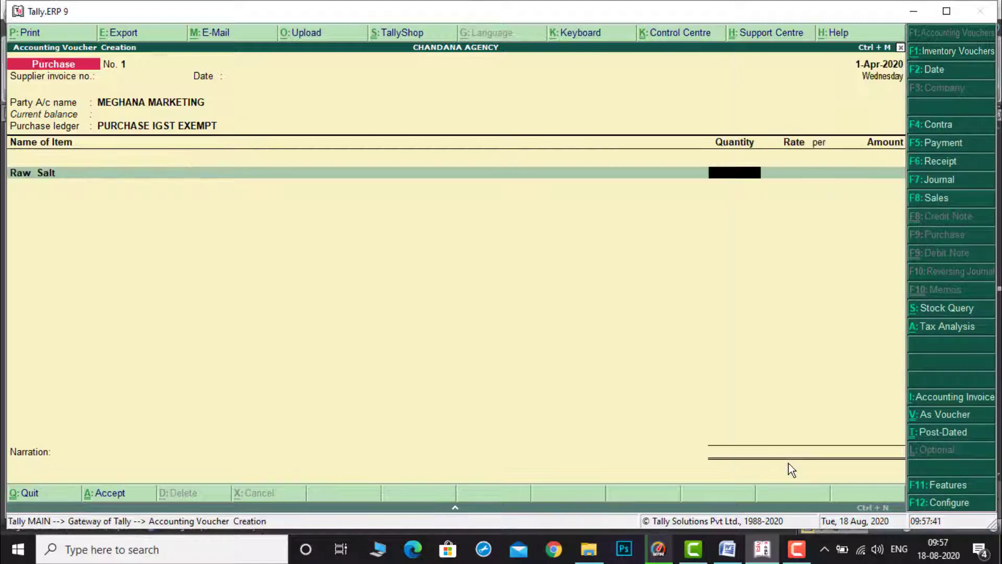
{"action": "left_click", "coordinate": [724, 555]}
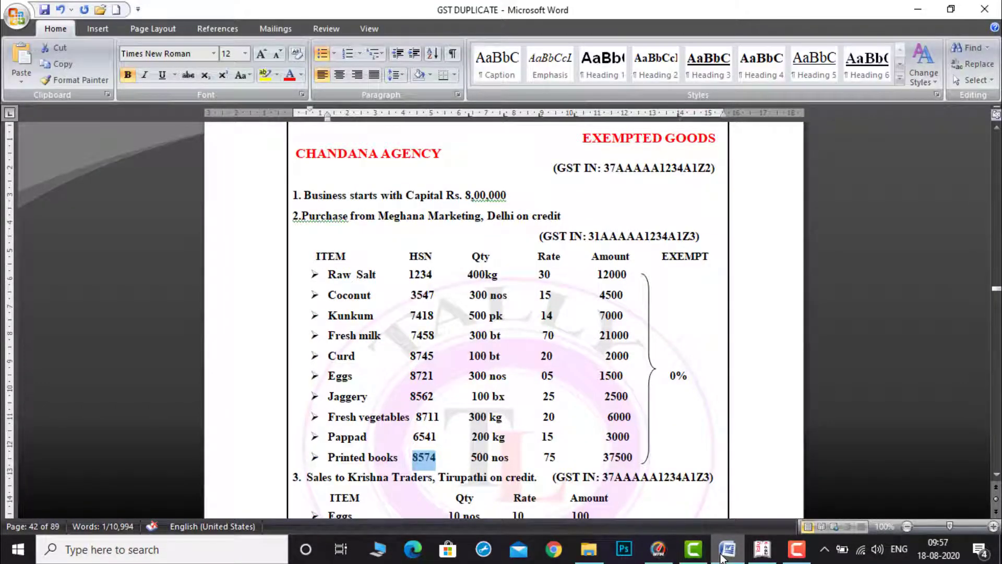
{"action": "left_click", "coordinate": [769, 557]}
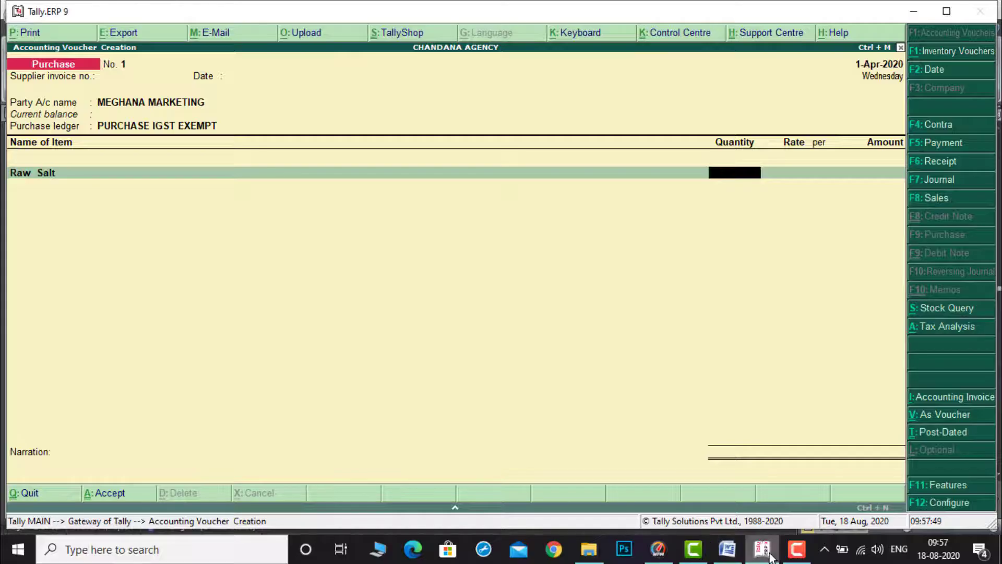
{"action": "type", "text": "400"}
{"action": "key", "text": "Return"}
{"action": "type", "text": "30"}
{"action": "key", "text": "Return"}
{"action": "key", "text": "Return"}
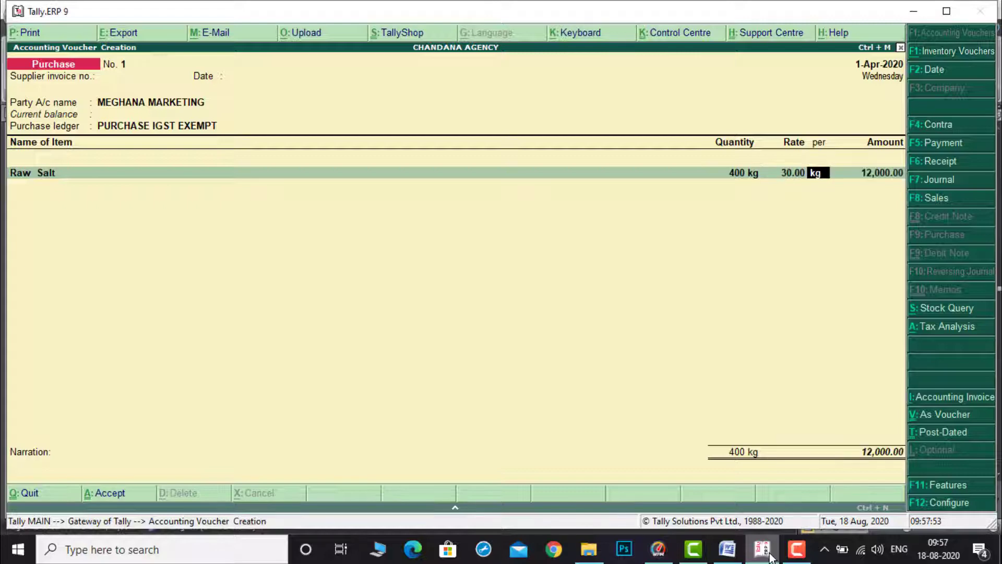
{"action": "key", "text": "Return"}
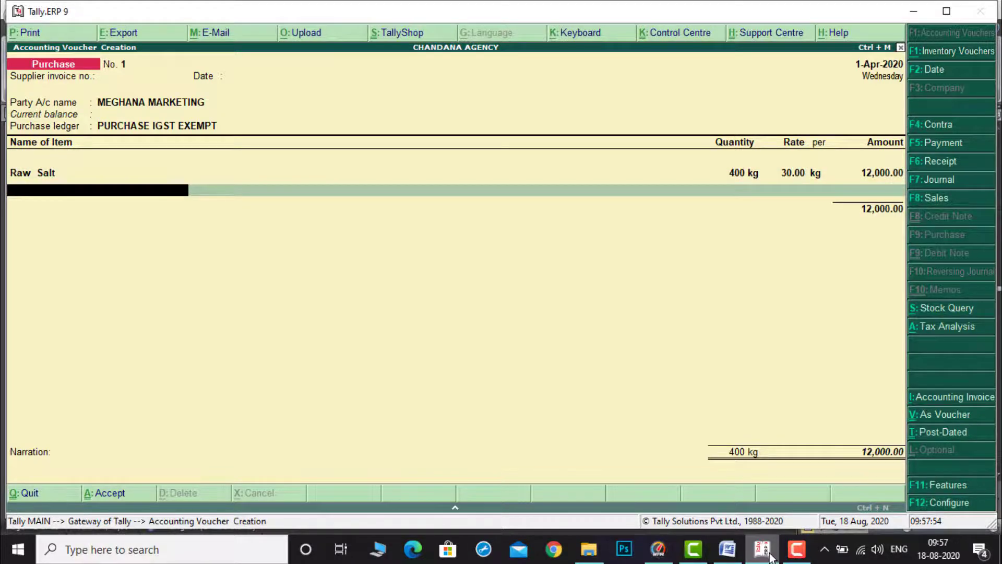
Step: Add Coconut to the purchase: 300 nos at 15 per nos
{"action": "left_click", "coordinate": [736, 552]}
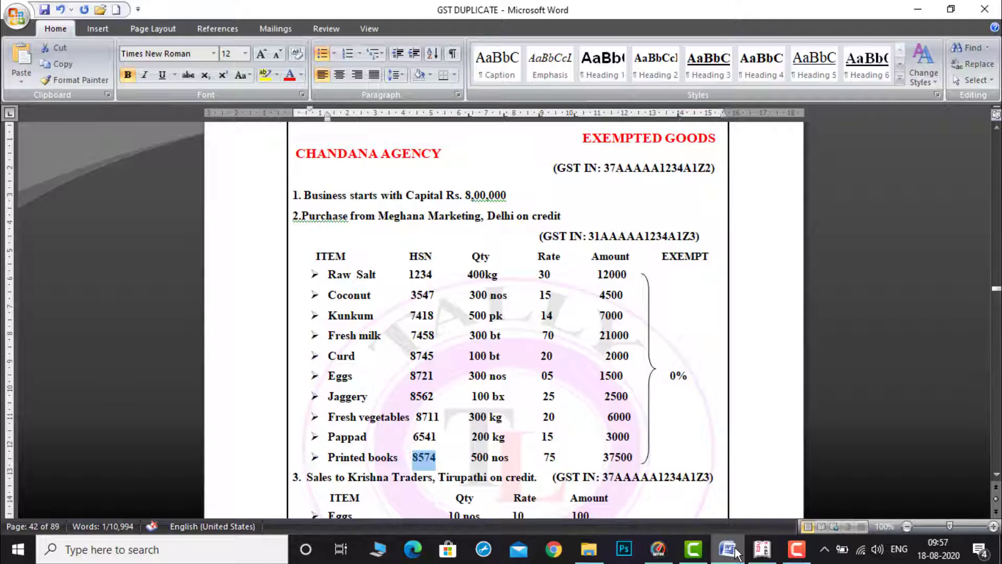
{"action": "left_click", "coordinate": [763, 552]}
{"action": "type", "text": "C"}
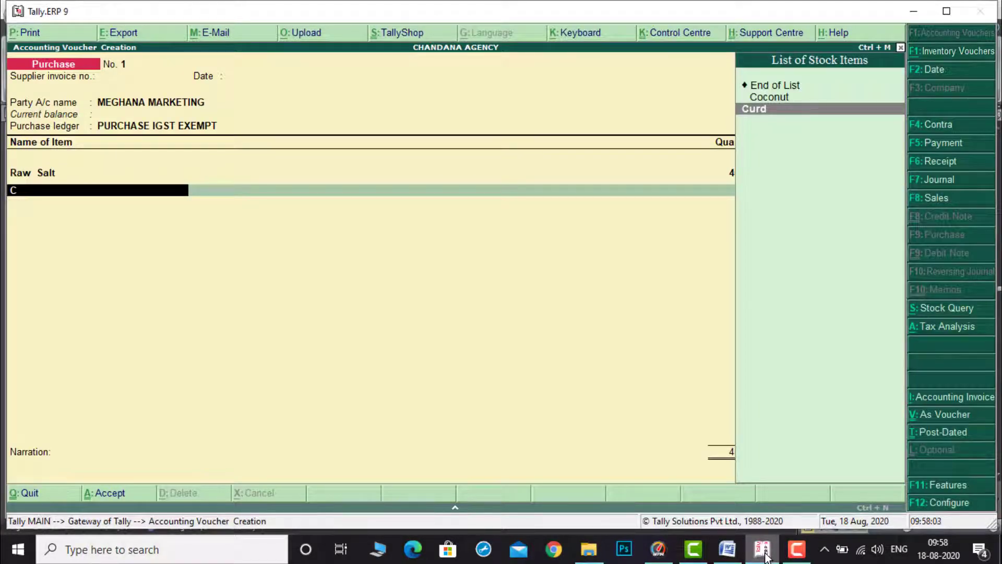
{"action": "key", "text": "Up"}
{"action": "key", "text": "Return"}
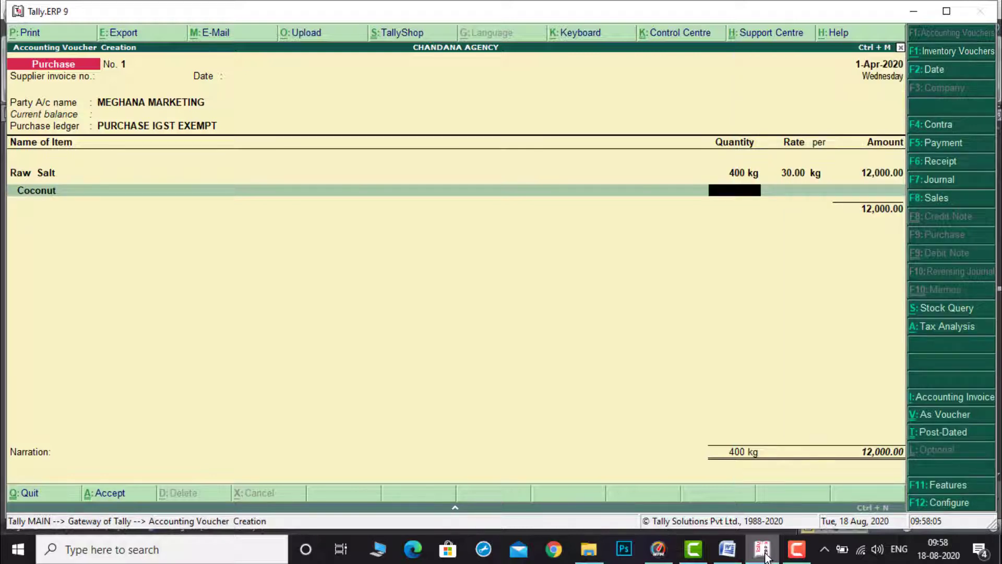
{"action": "type", "text": "300"}
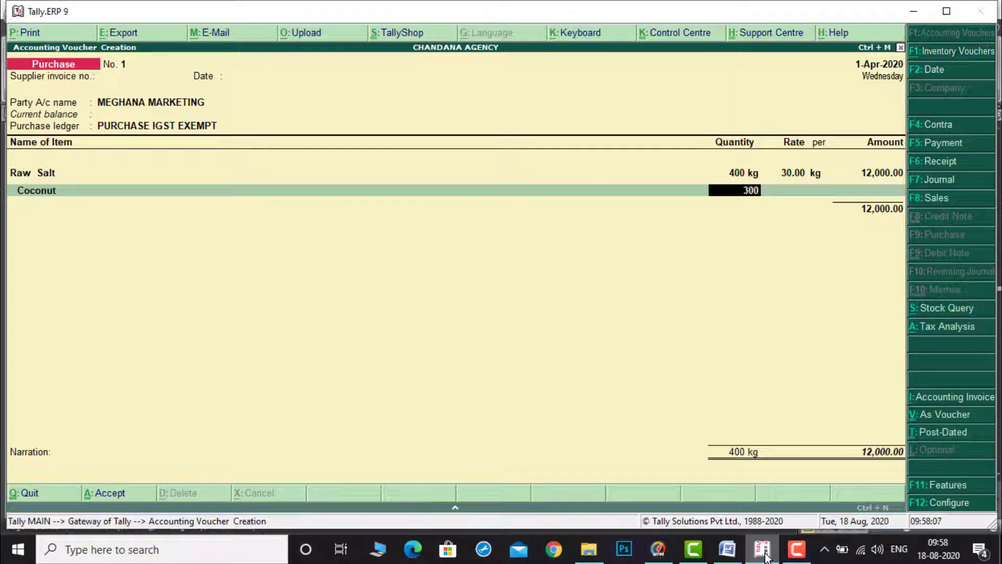
{"action": "key", "text": "Return"}
{"action": "type", "text": "15"}
{"action": "key", "text": "Return"}
{"action": "key", "text": "Return"}
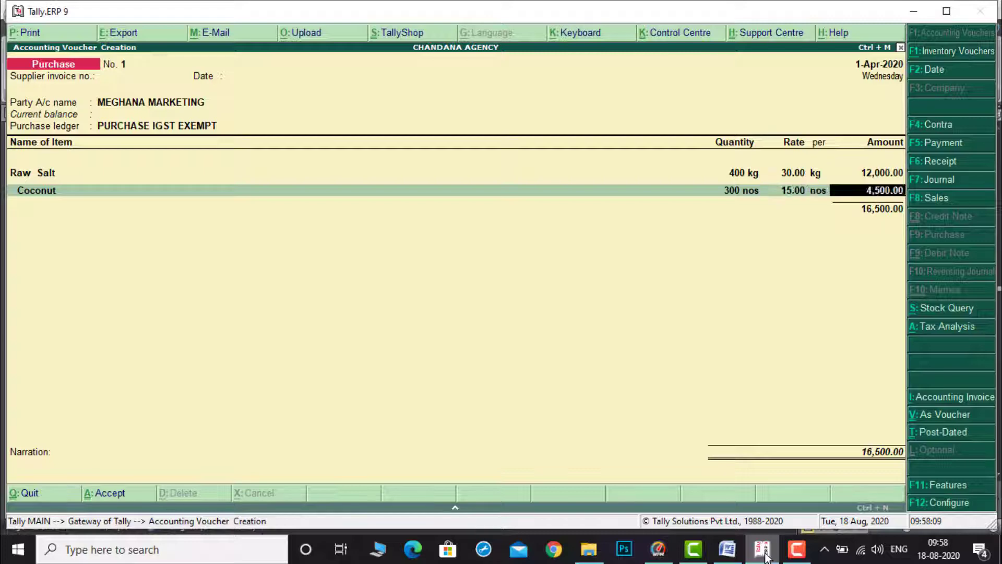
{"action": "key", "text": "Return"}
Step: Add Kunkum to the purchase: 500 pk at 14 per pk
{"action": "left_click", "coordinate": [727, 549]}
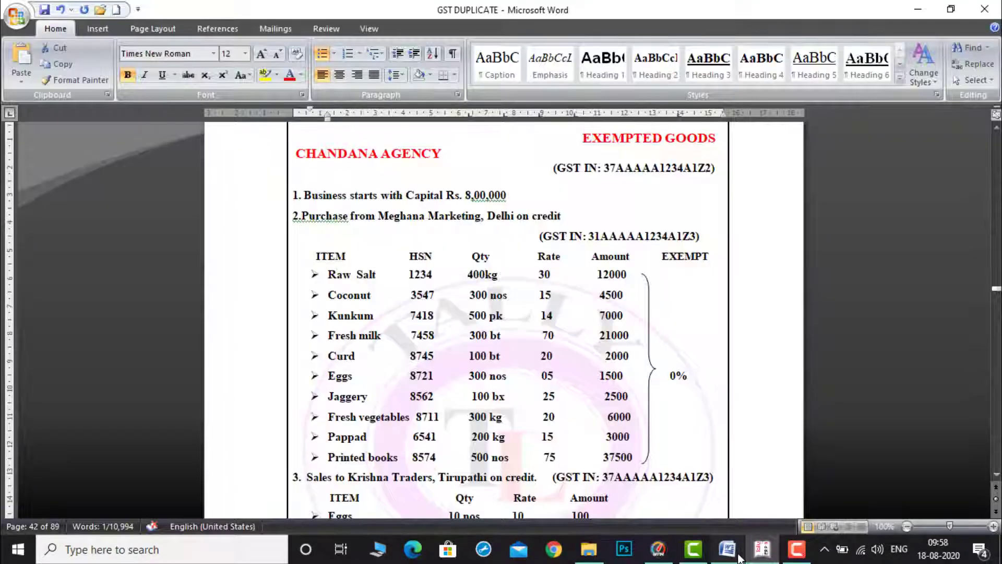
{"action": "double_click", "coordinate": [424, 457]}
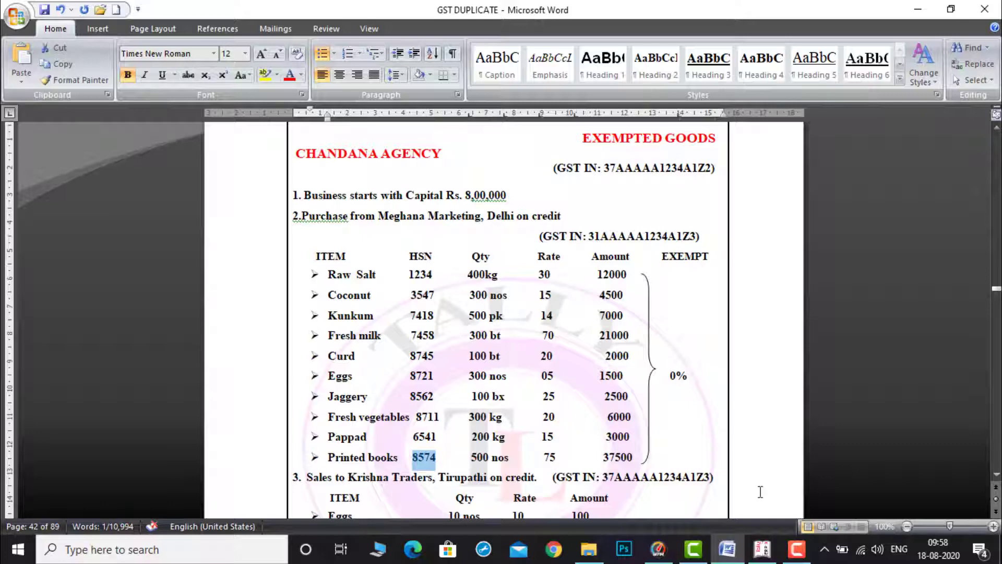
{"action": "left_click", "coordinate": [756, 557]}
{"action": "type", "text": "K"}
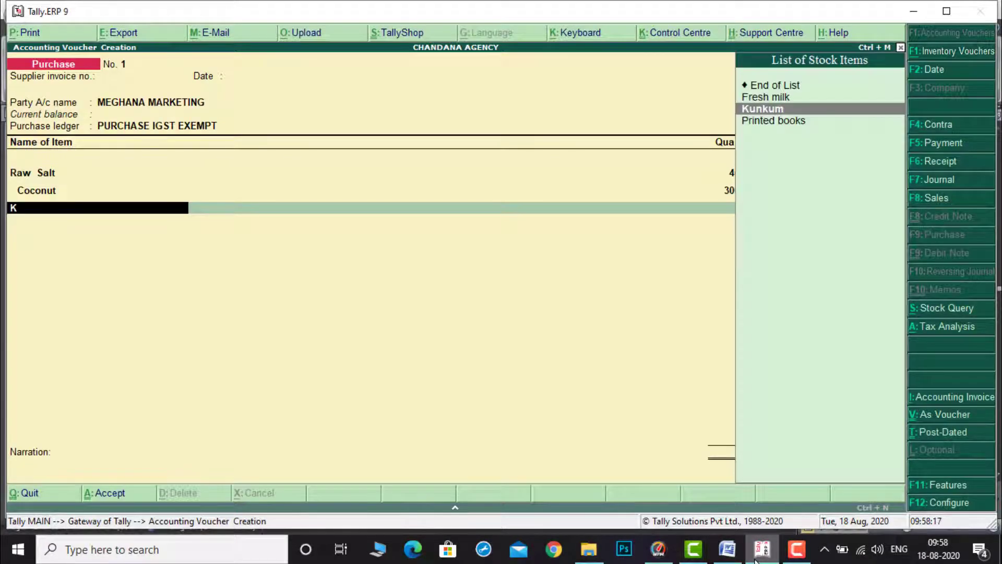
{"action": "key", "text": "Return"}
{"action": "type", "text": "500"}
{"action": "key", "text": "Return"}
{"action": "type", "text": "1"}
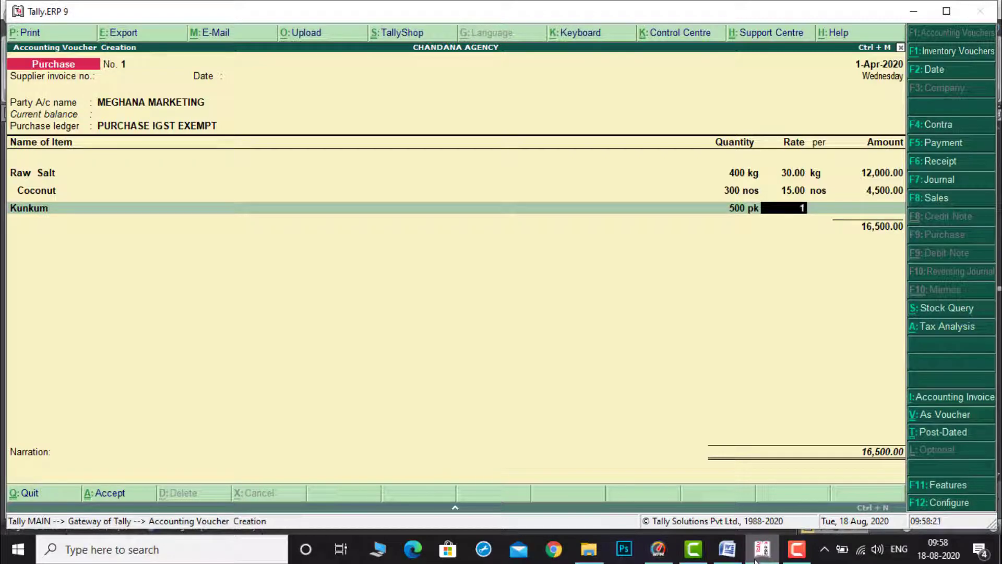
{"action": "type", "text": "4"}
{"action": "key", "text": "Return"}
{"action": "key", "text": "Return"}
{"action": "key", "text": "Return"}
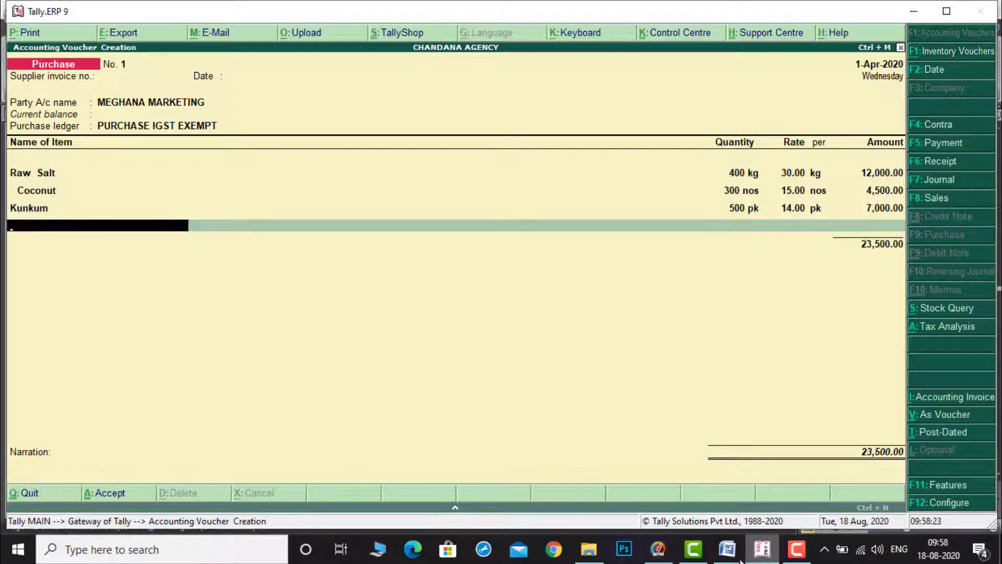
Step: Add Fresh milk to the purchase: 300 bt at 70 per bt
{"action": "left_click", "coordinate": [727, 549]}
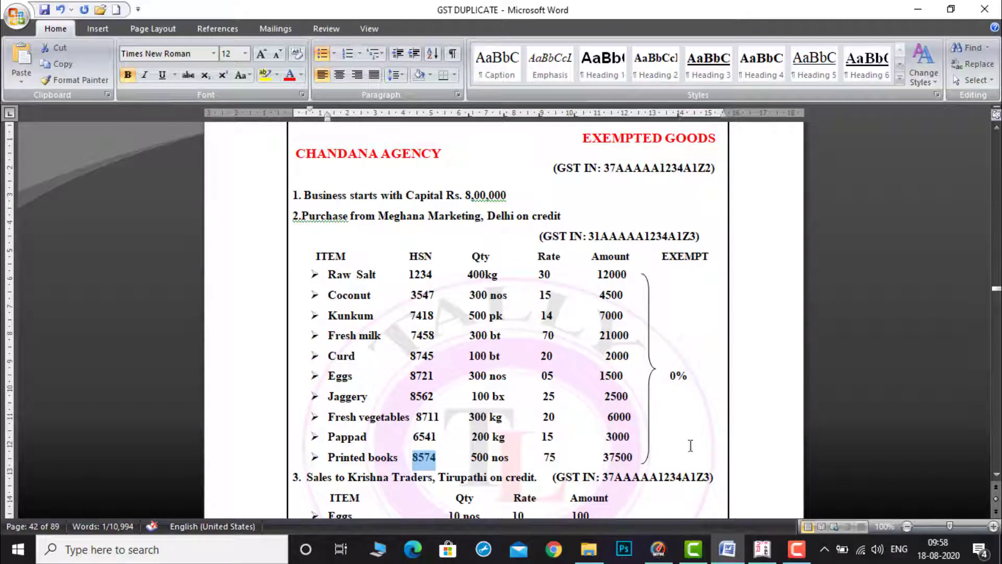
{"action": "left_click", "coordinate": [761, 551]}
{"action": "type", "text": "F"}
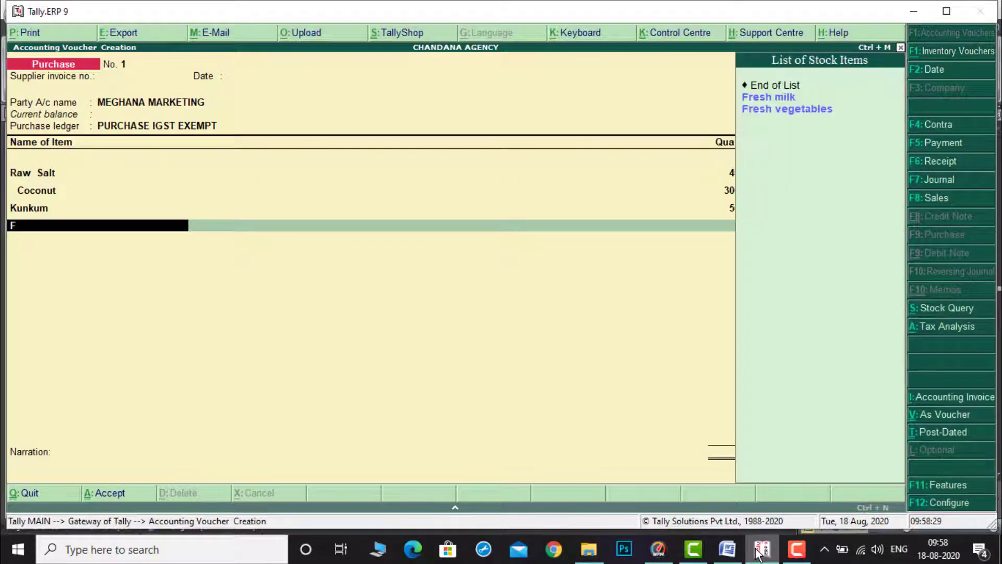
{"action": "key", "text": "Return"}
{"action": "type", "text": "300"}
{"action": "key", "text": "Return"}
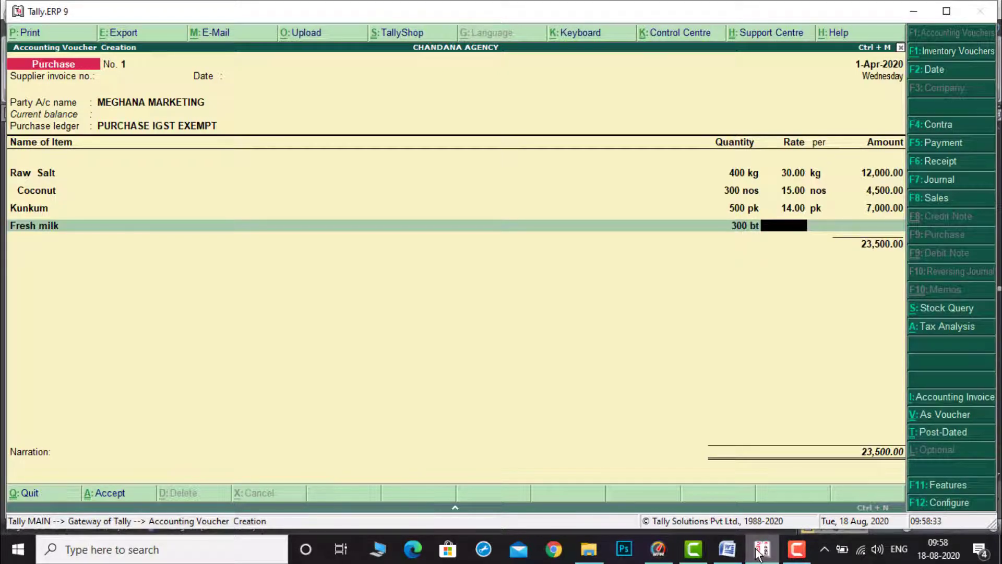
{"action": "type", "text": "70"}
{"action": "key", "text": "Return"}
{"action": "key", "text": "Return"}
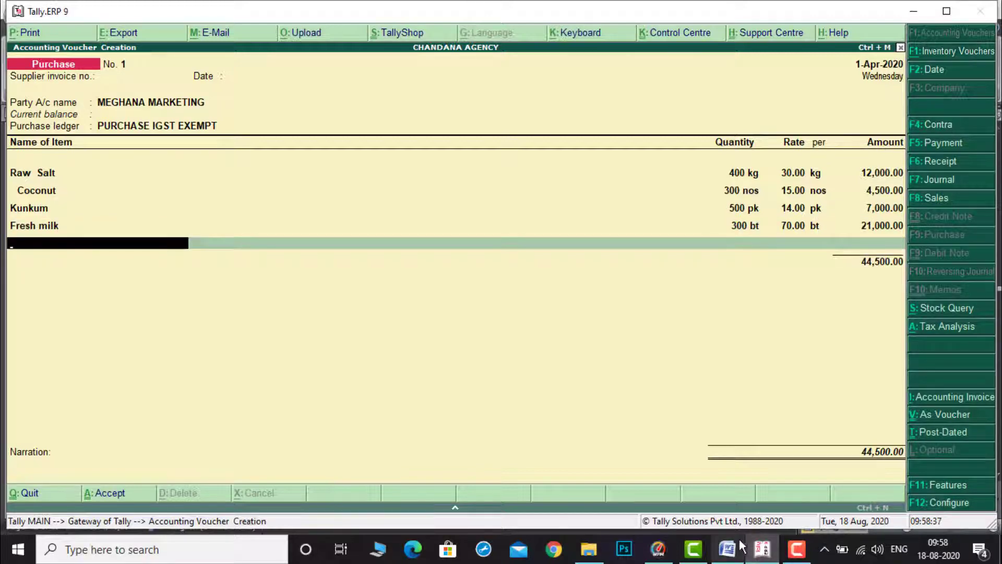
Step: Add Curd to the purchase: 100 bt at 20 per bt
{"action": "left_click", "coordinate": [733, 547]}
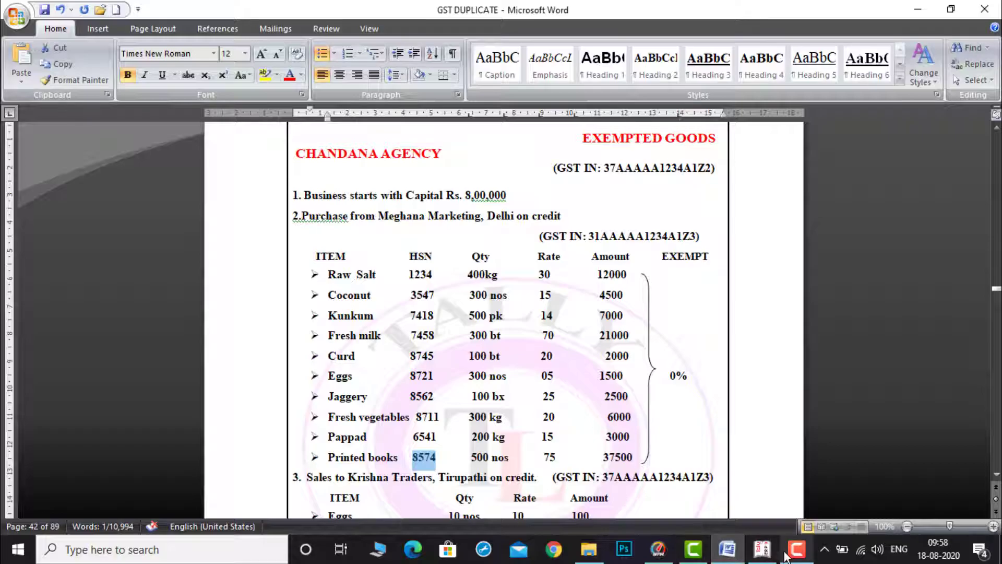
{"action": "left_click", "coordinate": [767, 551]}
{"action": "type", "text": "C"}
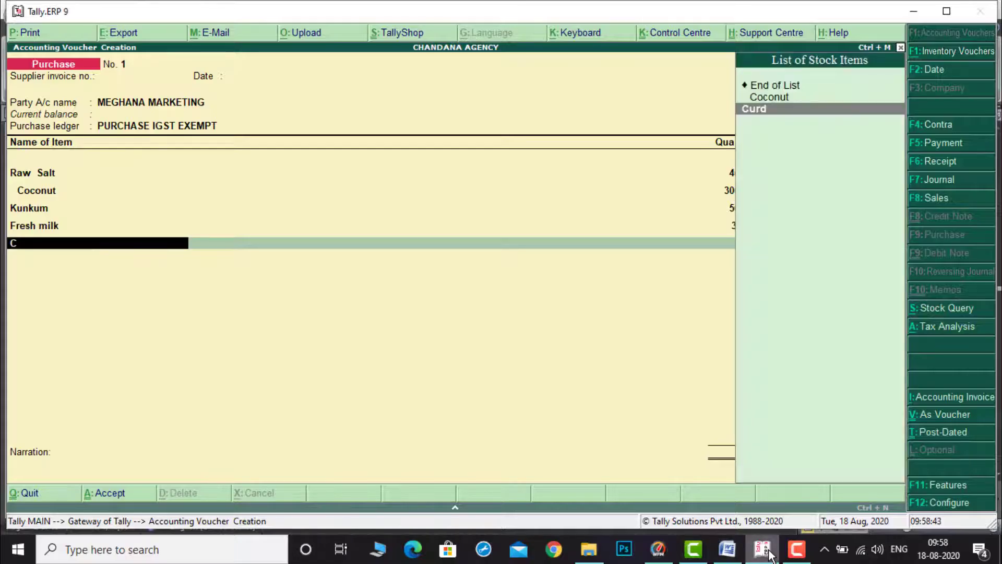
{"action": "key", "text": "Return"}
{"action": "type", "text": "100"}
{"action": "key", "text": "Return"}
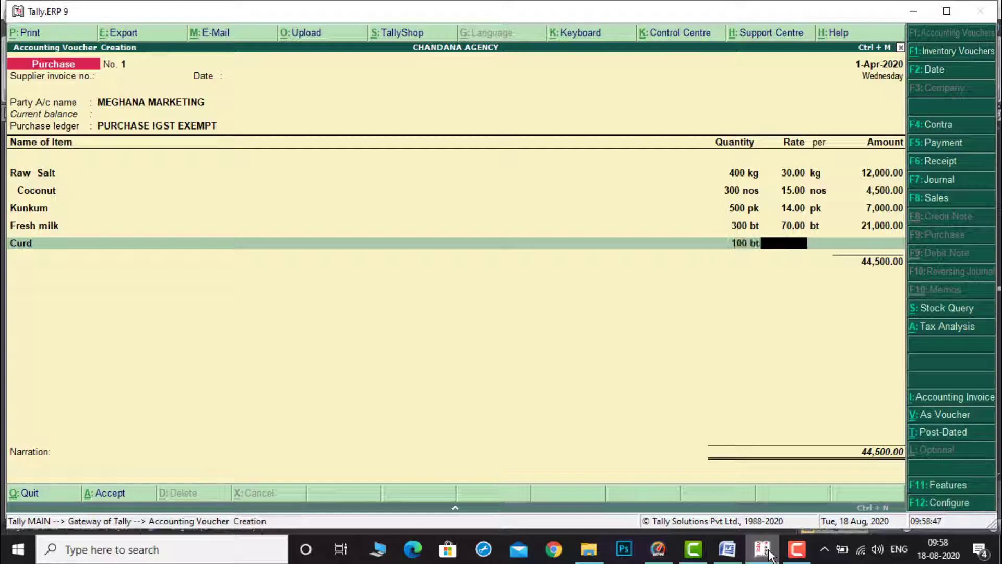
{"action": "left_click", "coordinate": [726, 549]}
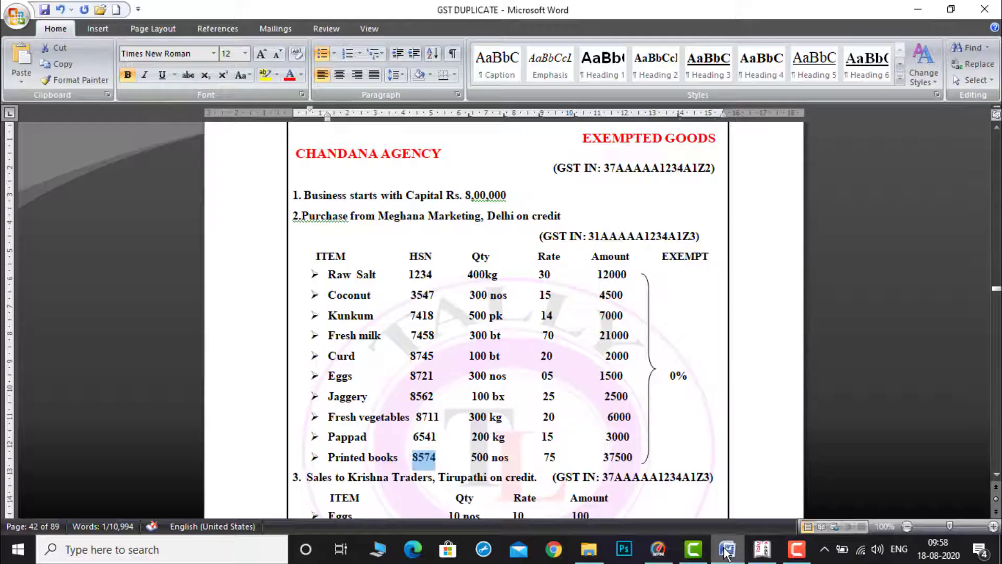
{"action": "left_click", "coordinate": [761, 552]}
{"action": "type", "text": "0"}
{"action": "key", "text": "Return"}
{"action": "key", "text": "Return"}
{"action": "key", "text": "Return"}
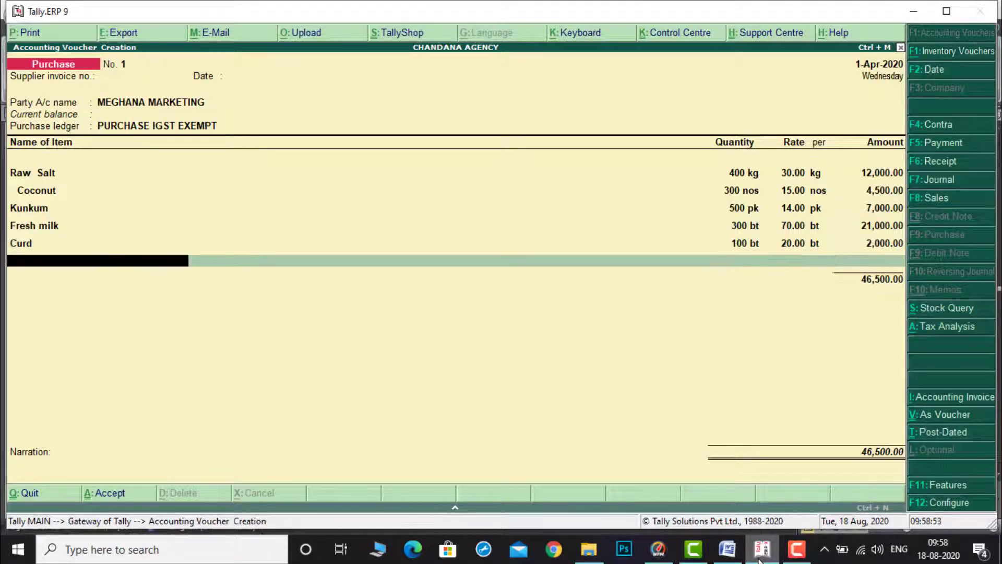
Step: Refer to the purchase list in the document for the next item
{"action": "left_click", "coordinate": [728, 553]}
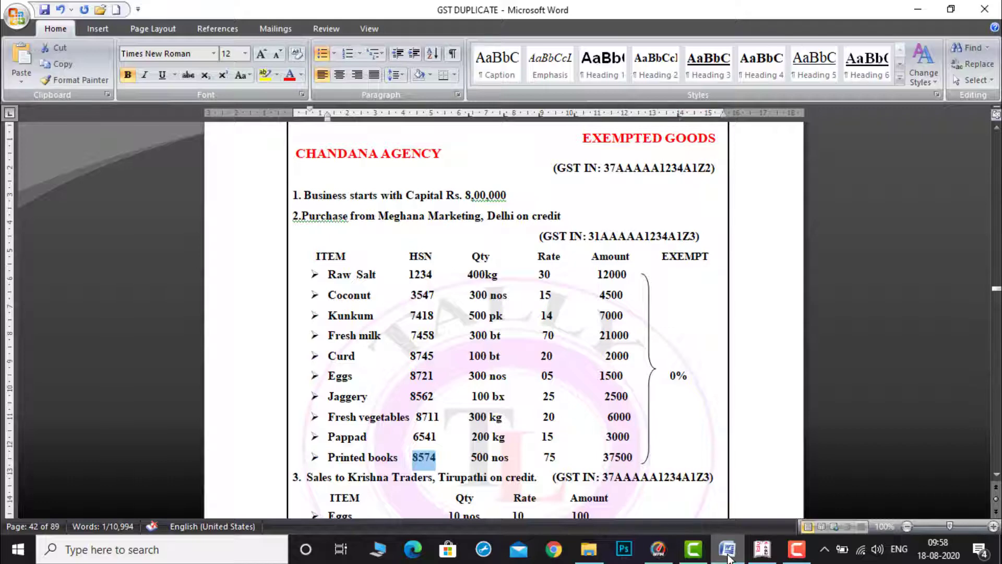
{"action": "left_click", "coordinate": [761, 552]}
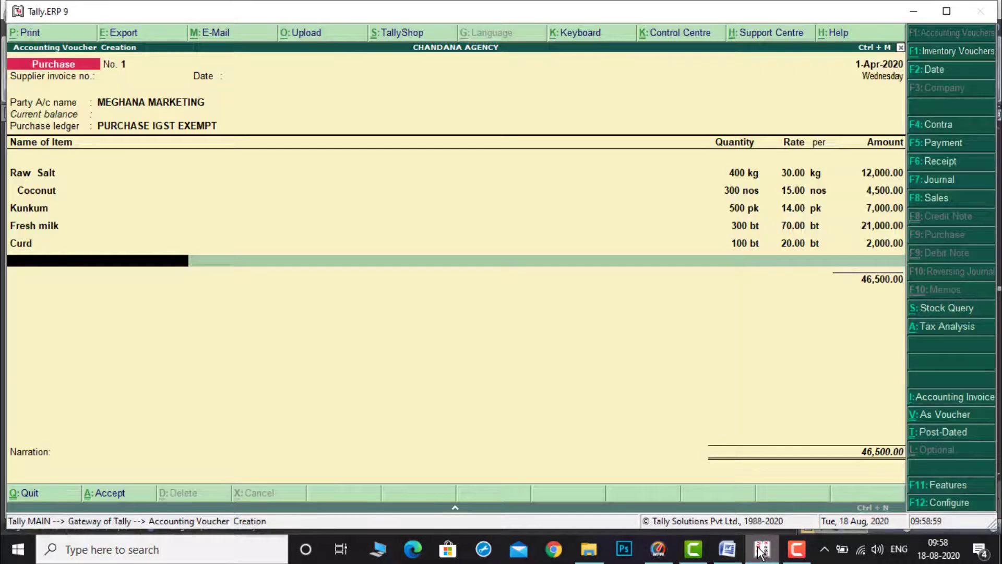
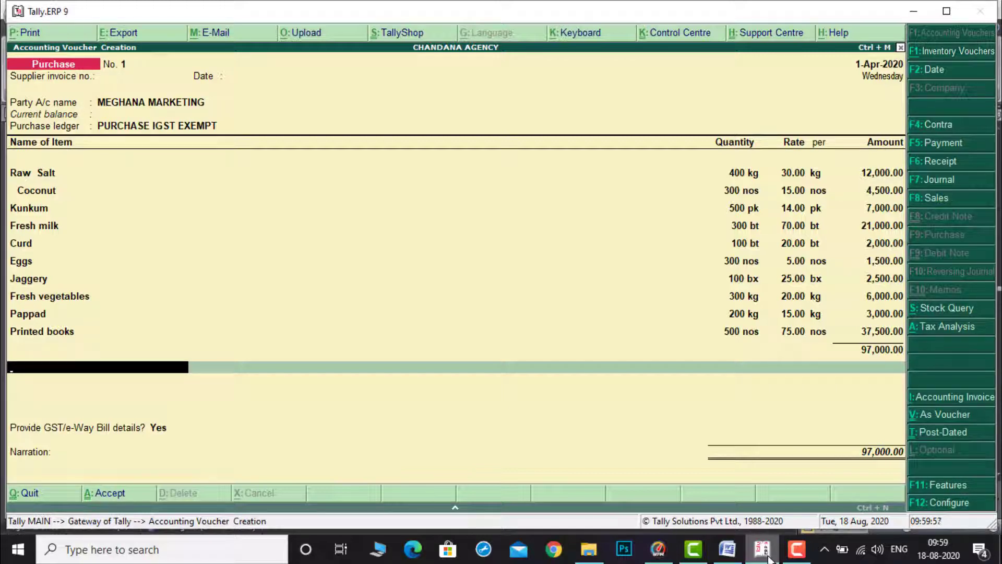
Step: Finish the item list, set GST/e-Way Bill details to No, and accept the purchase voucher
{"action": "key", "text": "Return"}
{"action": "key", "text": "Down"}
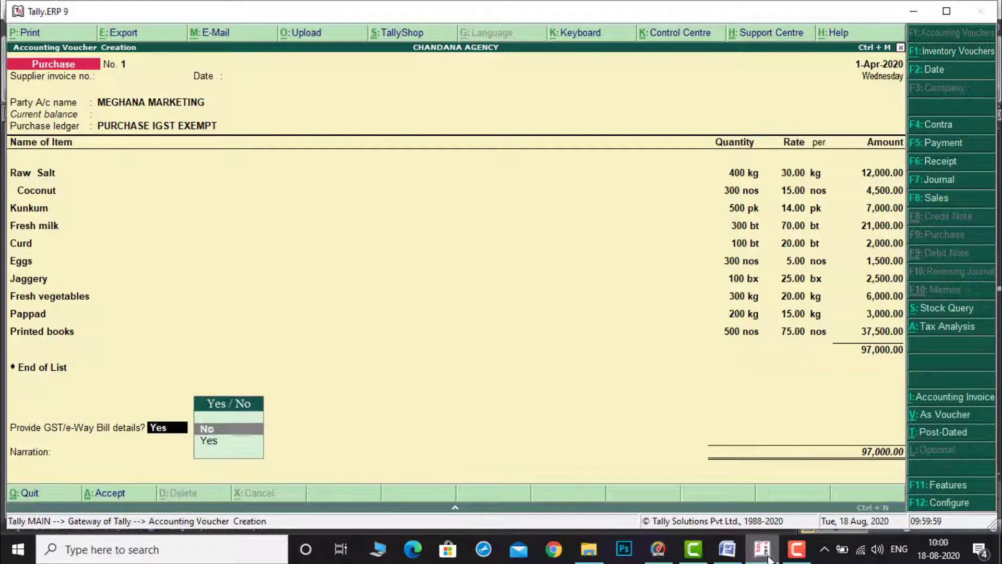
{"action": "key", "text": "Return"}
{"action": "key", "text": "Return"}
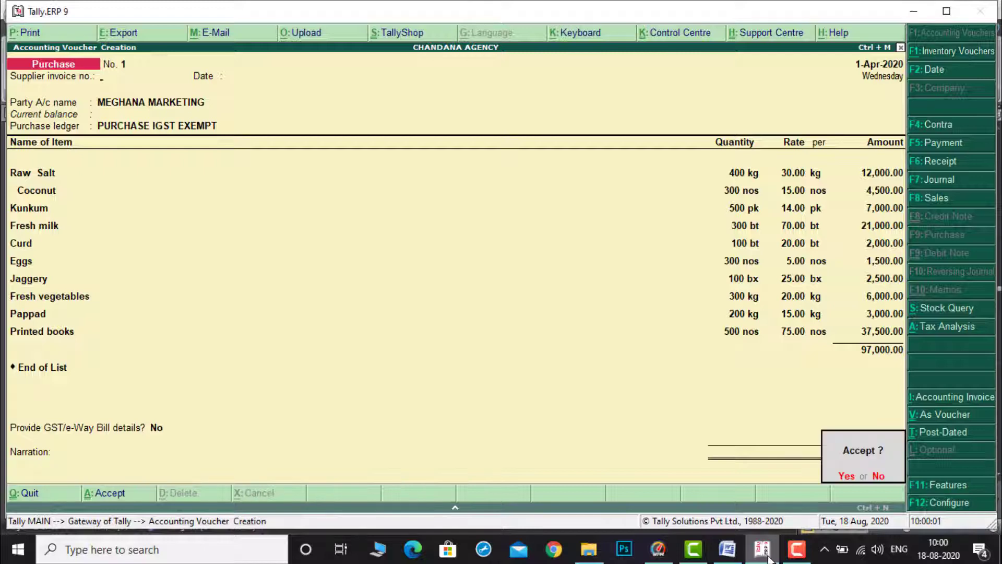
{"action": "key", "text": "Return"}
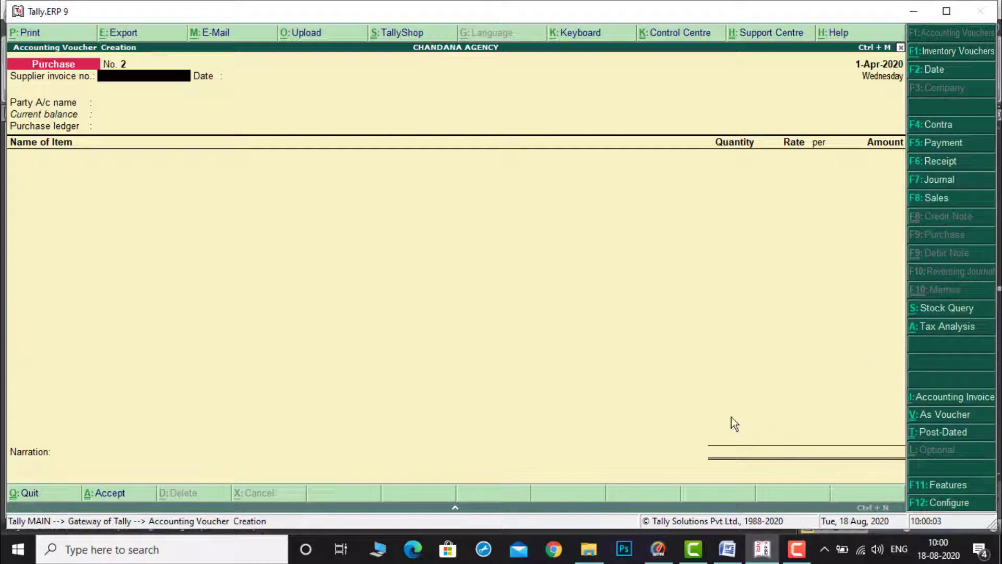
Step: Start a sales voucher for party KRISHNA TRADERS with the SALES EXEMPT sales ledger
{"action": "key", "text": "F8"}
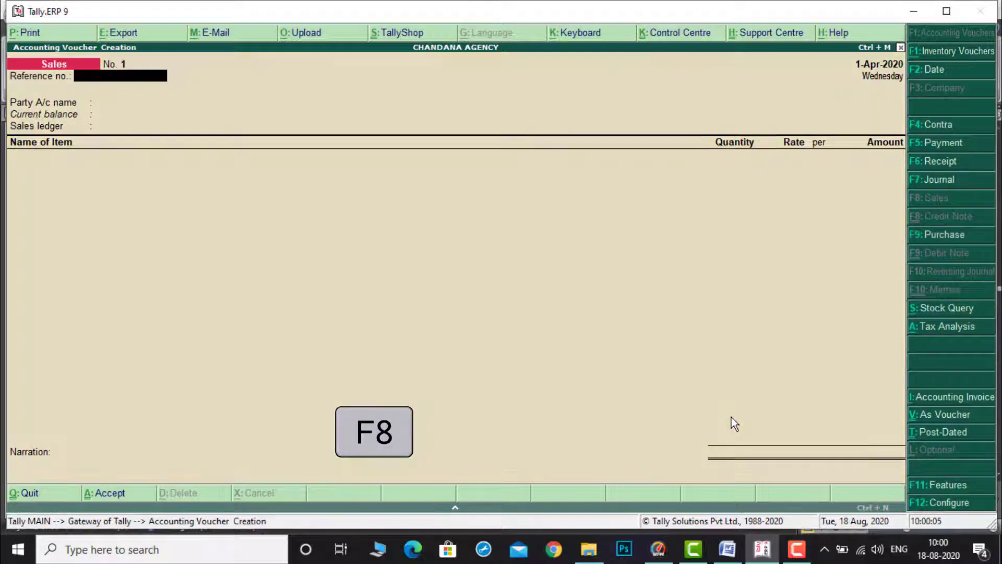
{"action": "key", "text": "Return"}
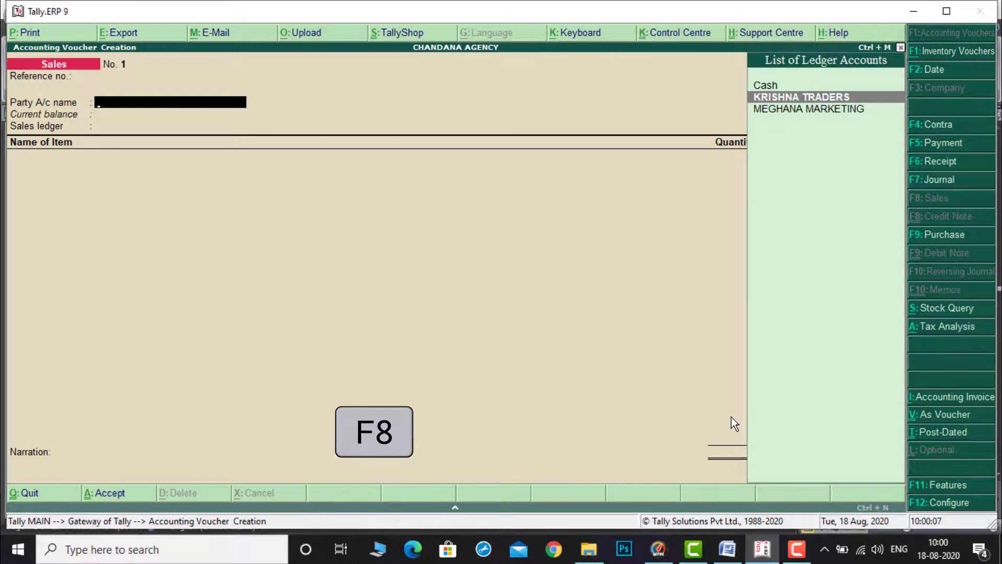
{"action": "key", "text": "Return"}
{"action": "key", "text": "ctrl+a"}
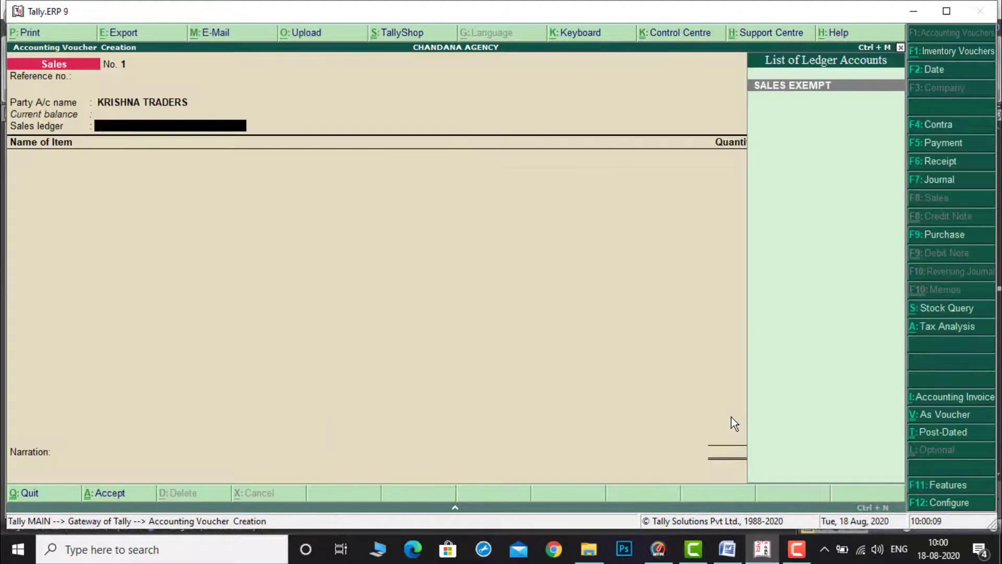
{"action": "key", "text": "Return"}
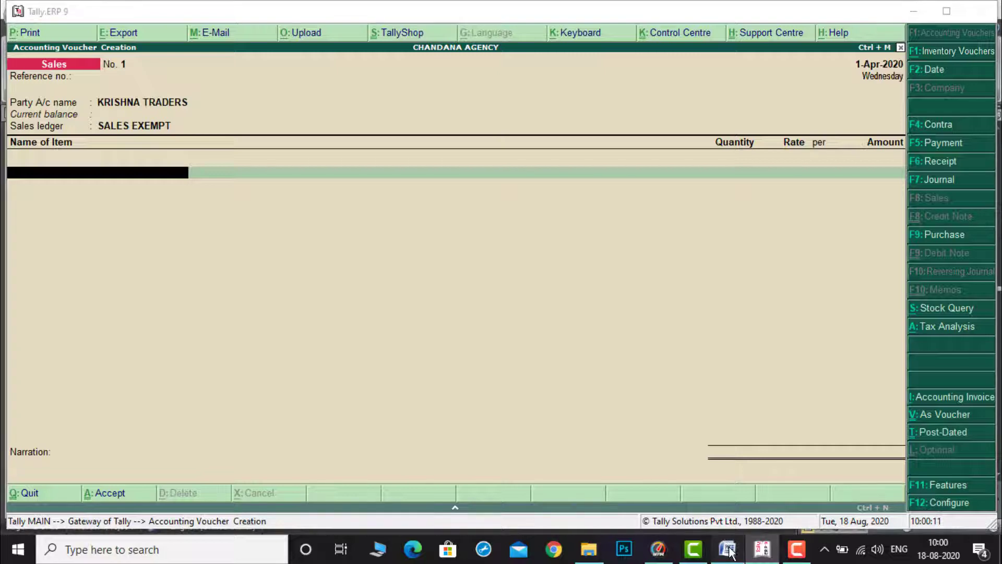
Step: Check the sales list in the document, then add Eggs to the sale: 10 nos at 10 per nos
{"action": "left_click", "coordinate": [728, 547]}
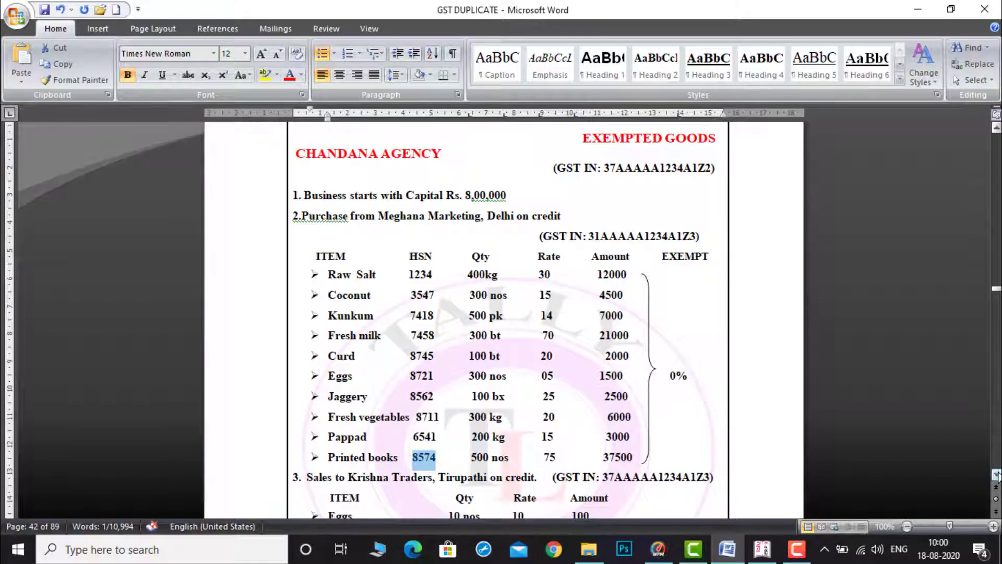
{"action": "scroll", "coordinate": [997, 475], "scroll_direction": "down", "scroll_amount": 7}
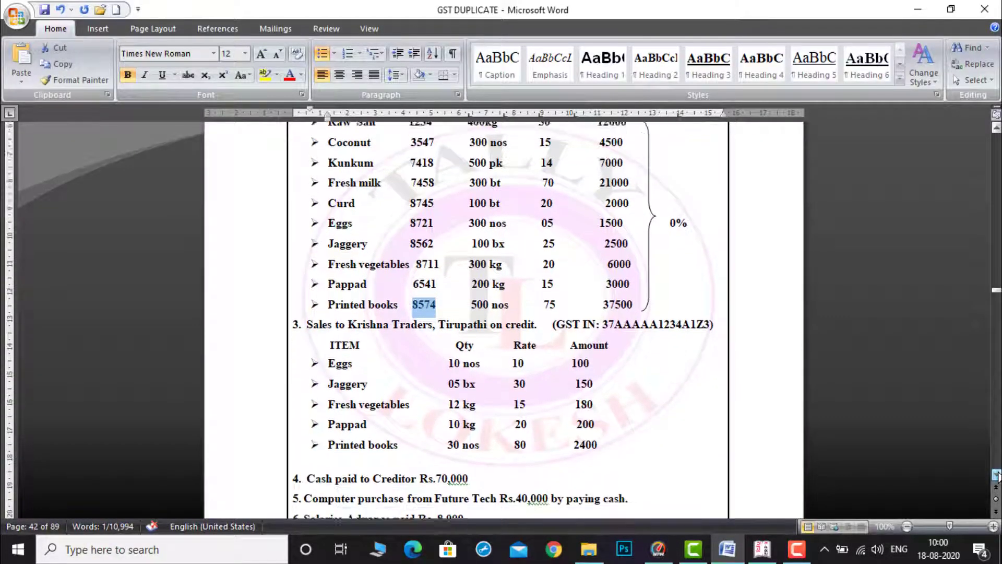
{"action": "scroll", "coordinate": [997, 475], "scroll_direction": "down", "scroll_amount": 3}
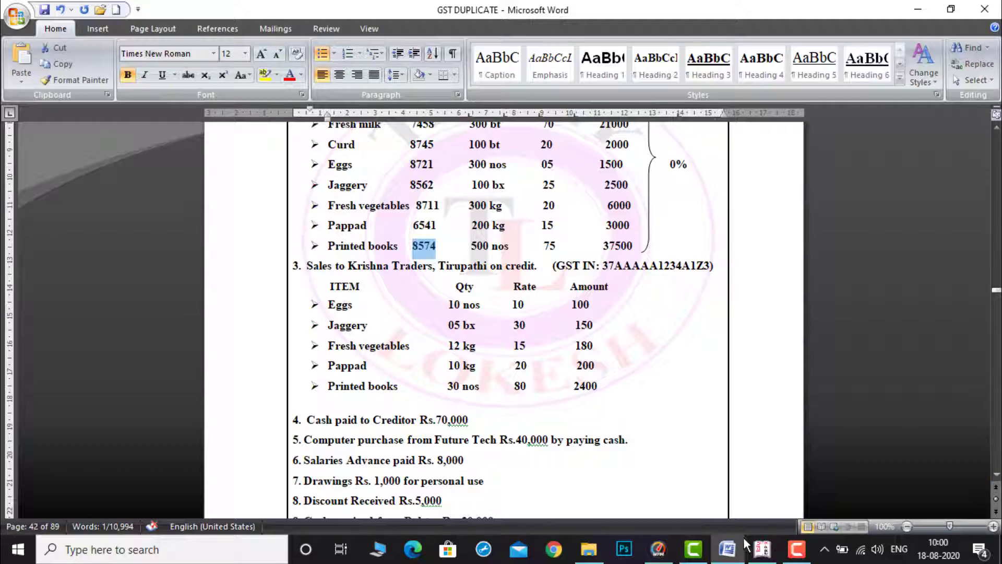
{"action": "left_click", "coordinate": [762, 553]}
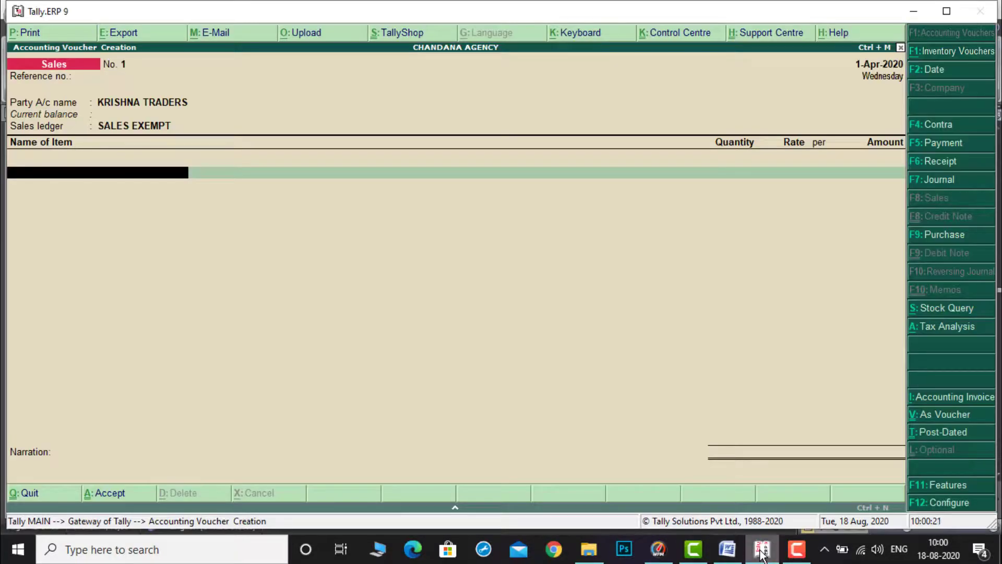
{"action": "type", "text": "E"}
{"action": "key", "text": "Return"}
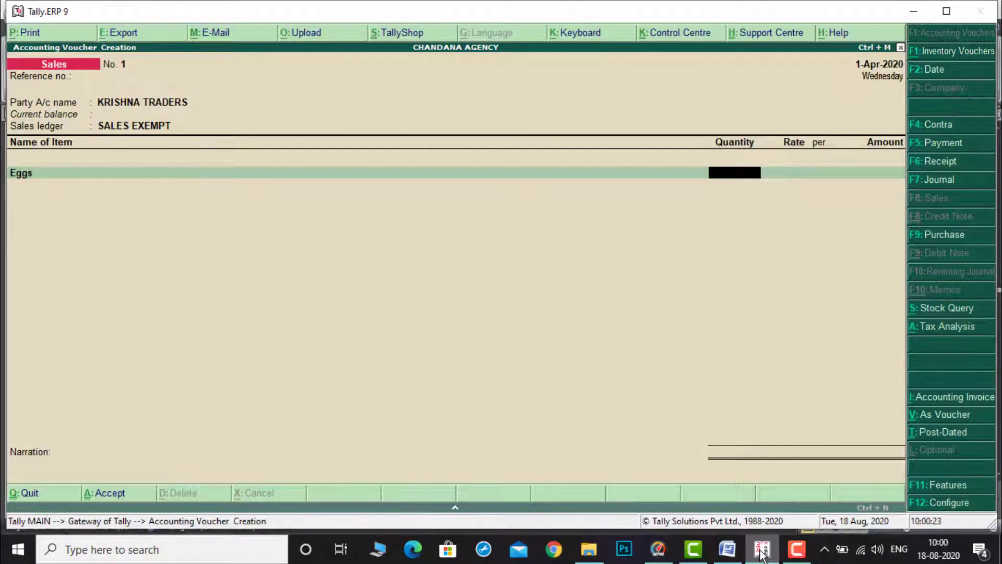
{"action": "key", "text": "Return"}
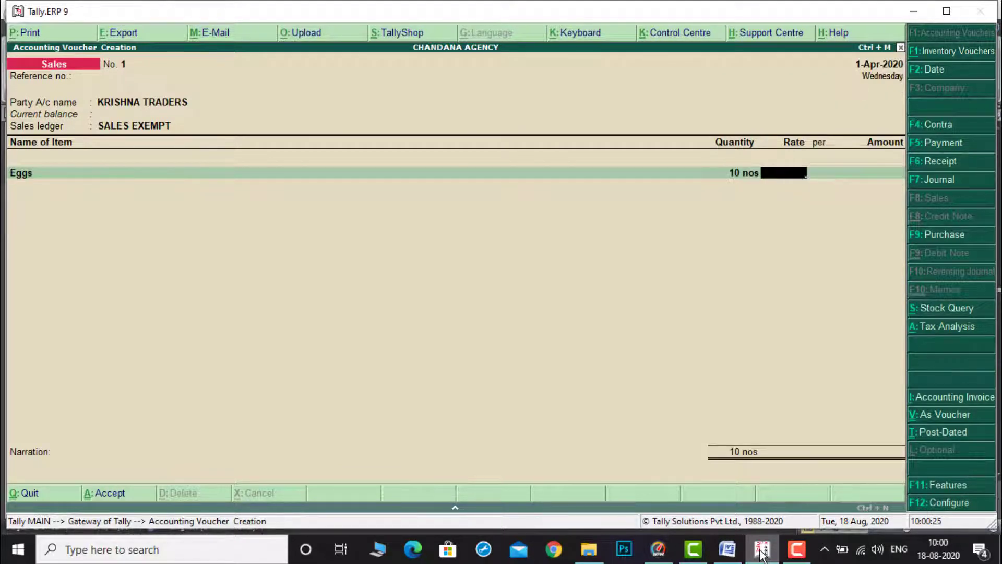
{"action": "type", "text": "10"}
{"action": "key", "text": "Return"}
{"action": "key", "text": "Return"}
{"action": "key", "text": "Return"}
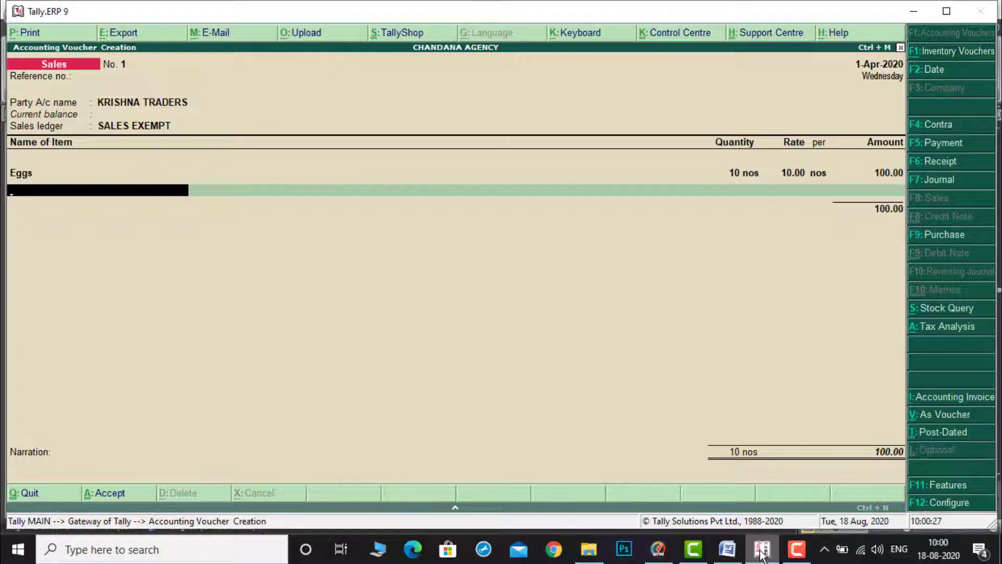
Step: Add Jaggery to the sale: 5 bx at 30 per bx
{"action": "left_click", "coordinate": [743, 555]}
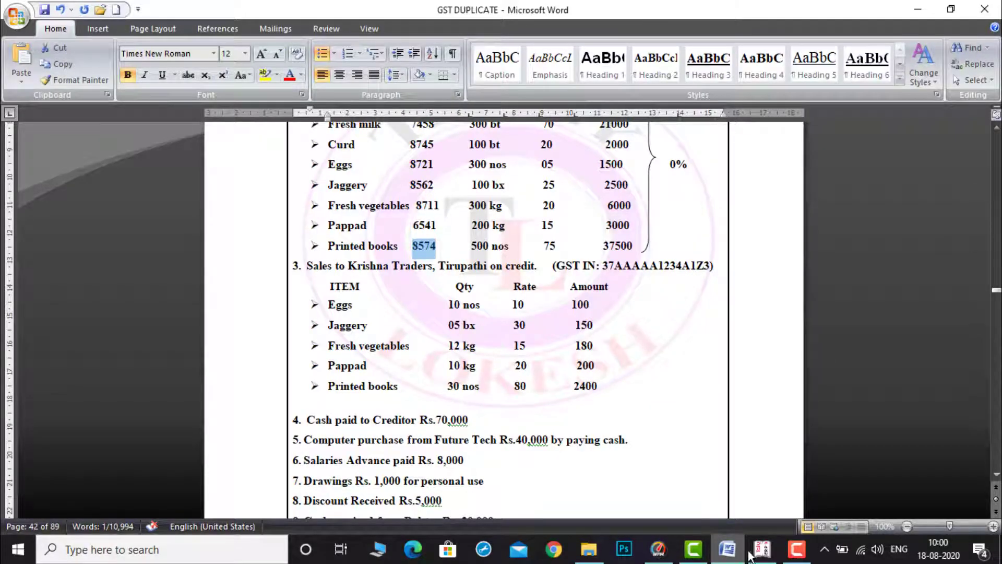
{"action": "left_click", "coordinate": [763, 552]}
{"action": "type", "text": "J"}
{"action": "key", "text": "Return"}
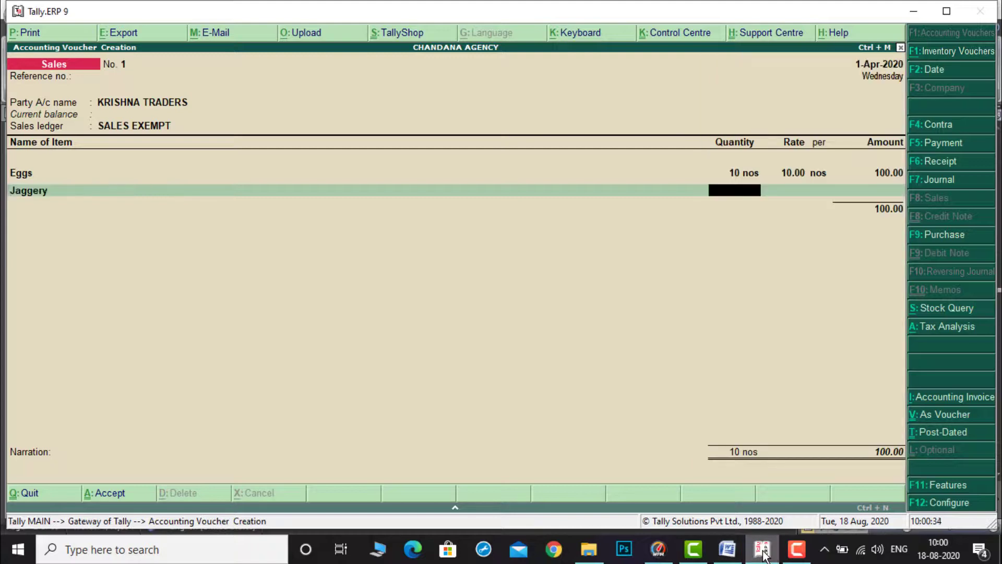
{"action": "type", "text": "5"}
{"action": "key", "text": "Return"}
{"action": "type", "text": "30"}
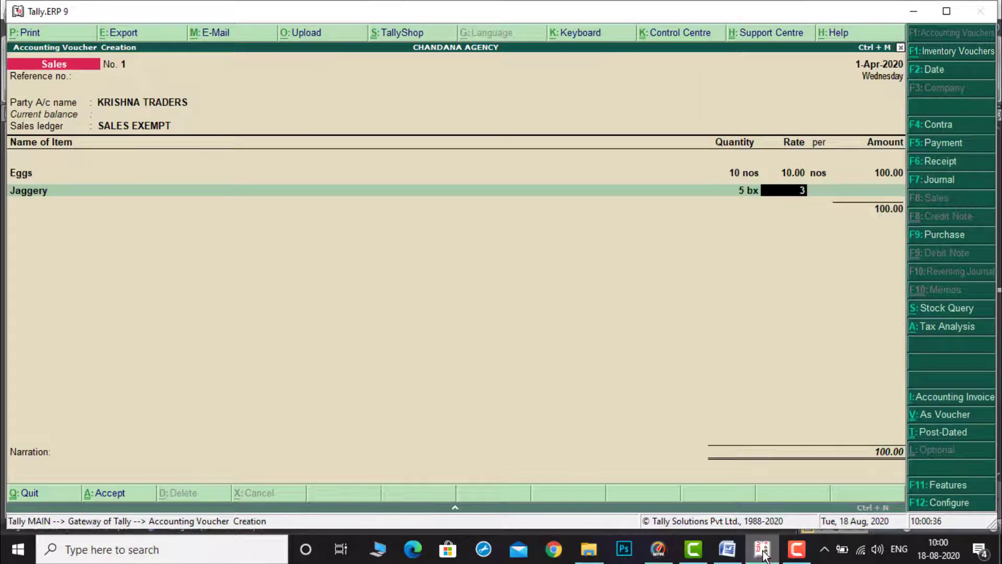
{"action": "key", "text": "Return"}
{"action": "key", "text": "Return"}
{"action": "key", "text": "Return"}
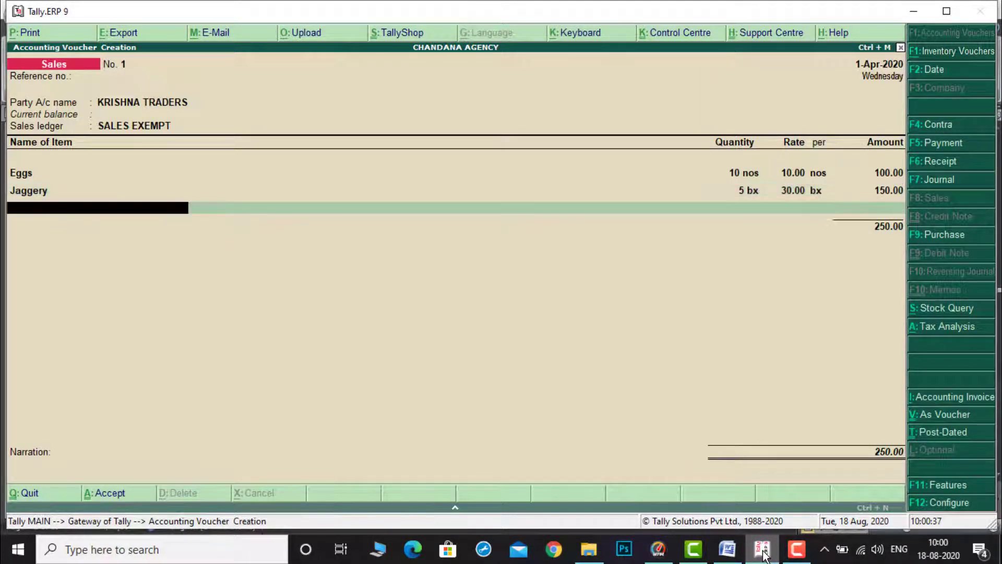
Step: Add Fresh vegetables to the sale: 12 kg at 15 per kg
{"action": "left_click", "coordinate": [728, 550]}
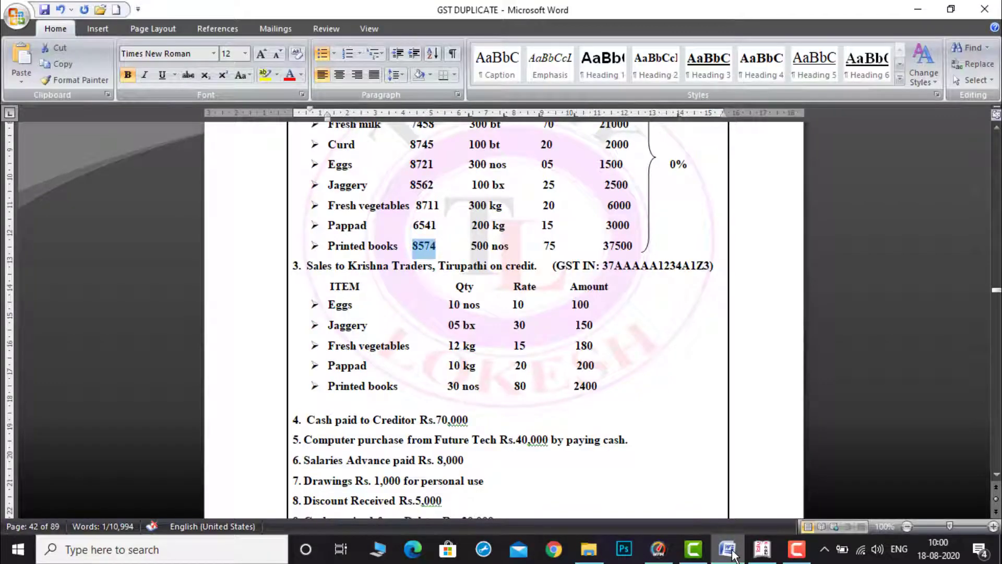
{"action": "left_click", "coordinate": [762, 553]}
{"action": "type", "text": "F"}
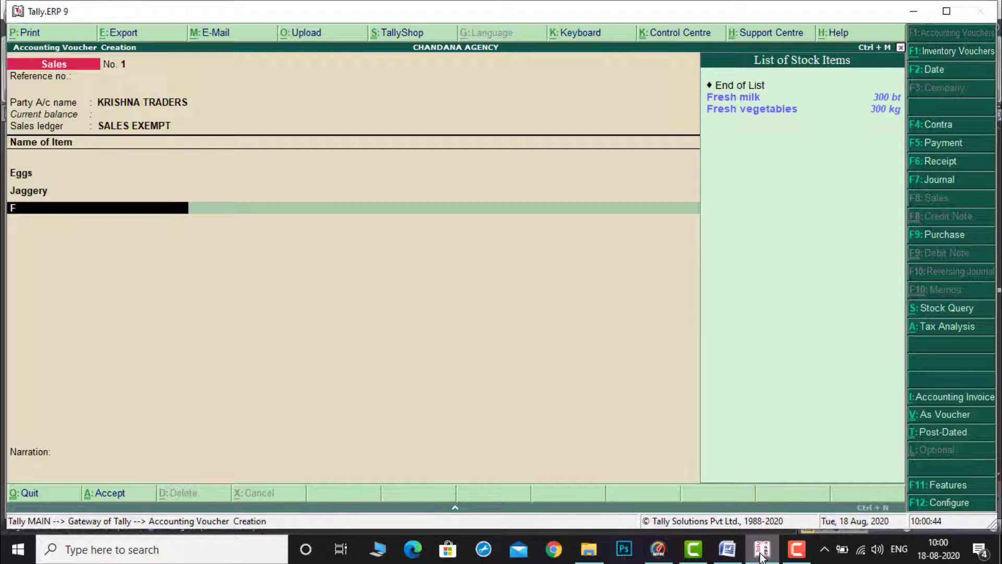
{"action": "key", "text": "Down"}
{"action": "key", "text": "Return"}
{"action": "type", "text": "12"}
{"action": "key", "text": "Return"}
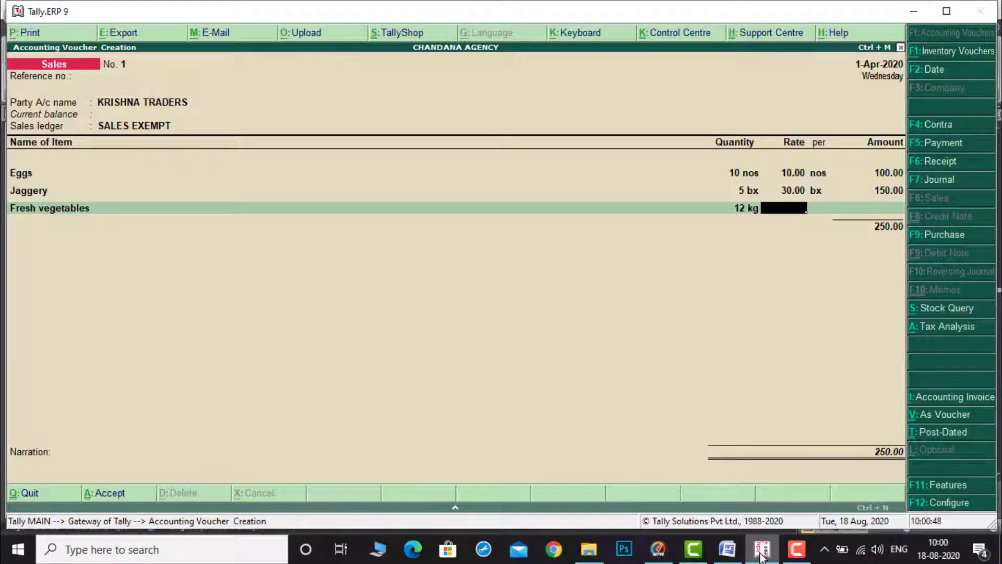
{"action": "type", "text": "15"}
{"action": "key", "text": "Return"}
{"action": "key", "text": "Return"}
{"action": "key", "text": "Return"}
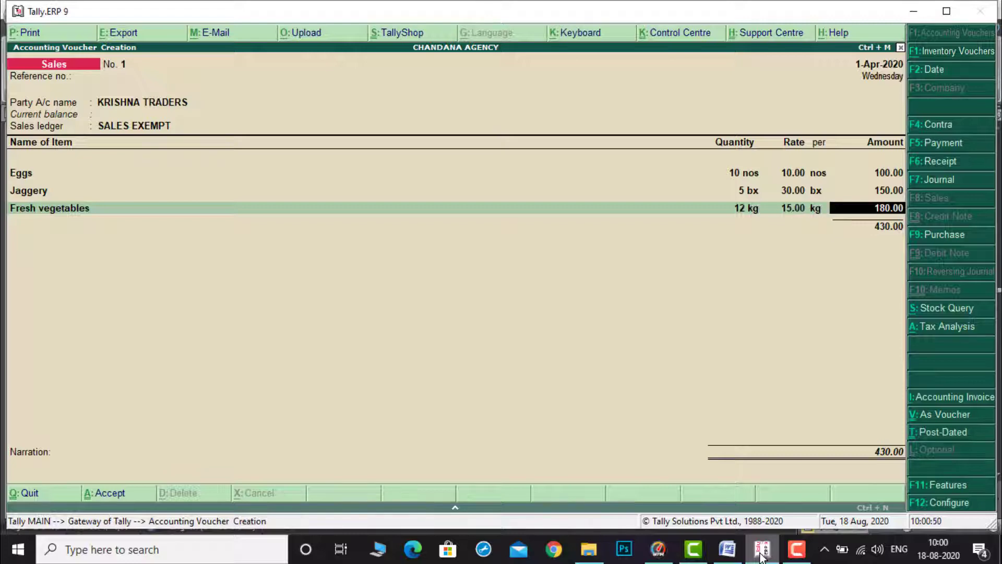
Step: Add Pappad to the sale: 12 kg at 20 per kg
{"action": "mouse_move", "coordinate": [727, 557]}
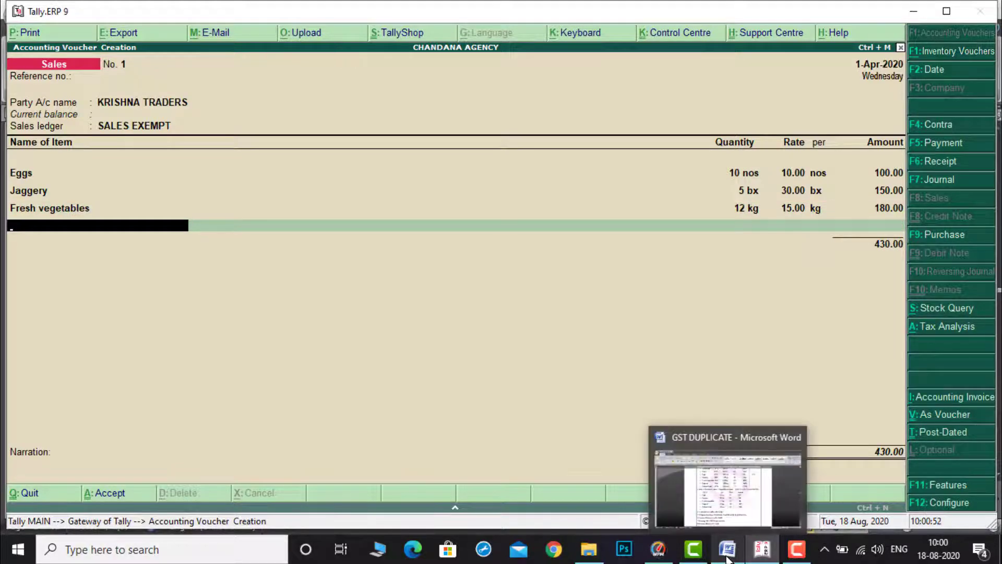
{"action": "left_click", "coordinate": [731, 505]}
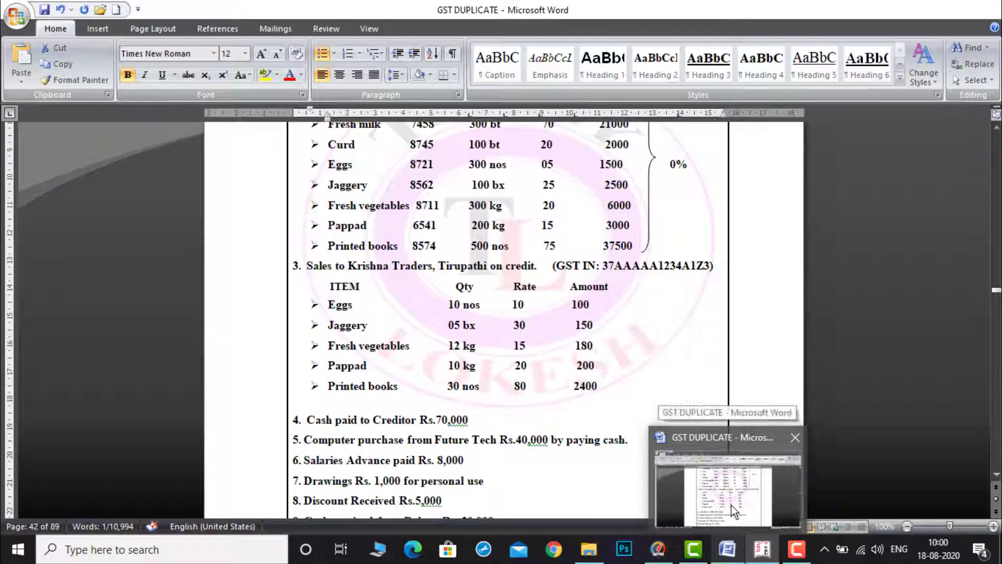
{"action": "left_click", "coordinate": [761, 551]}
{"action": "type", "text": "P"}
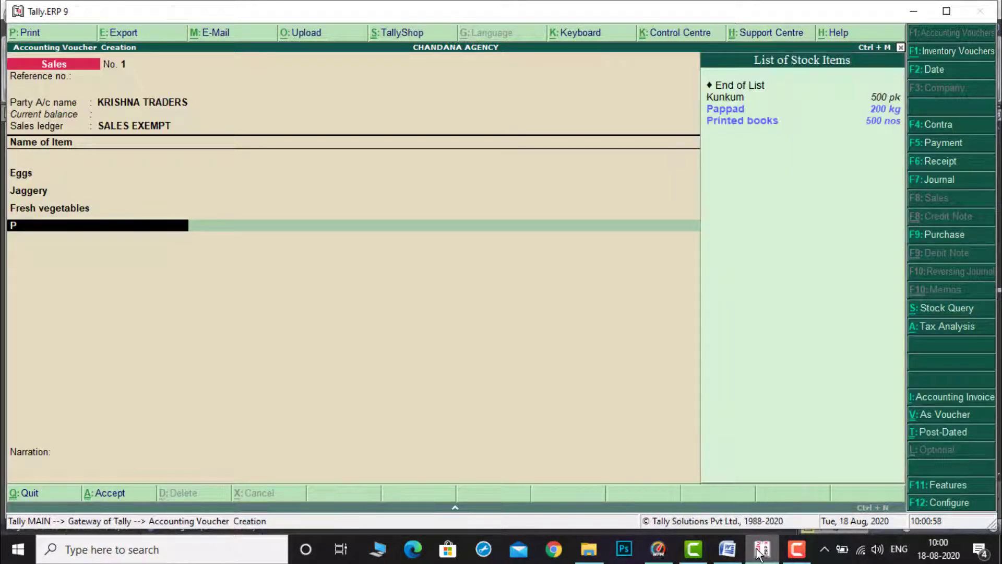
{"action": "key", "text": "Return"}
{"action": "key", "text": "Down"}
{"action": "key", "text": "Return"}
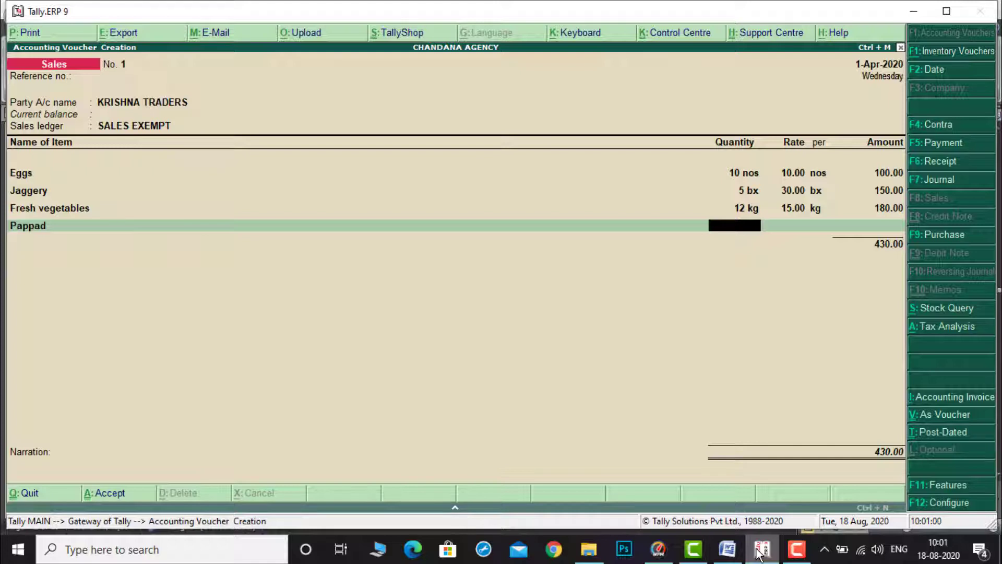
{"action": "type", "text": "12"}
{"action": "key", "text": "Return"}
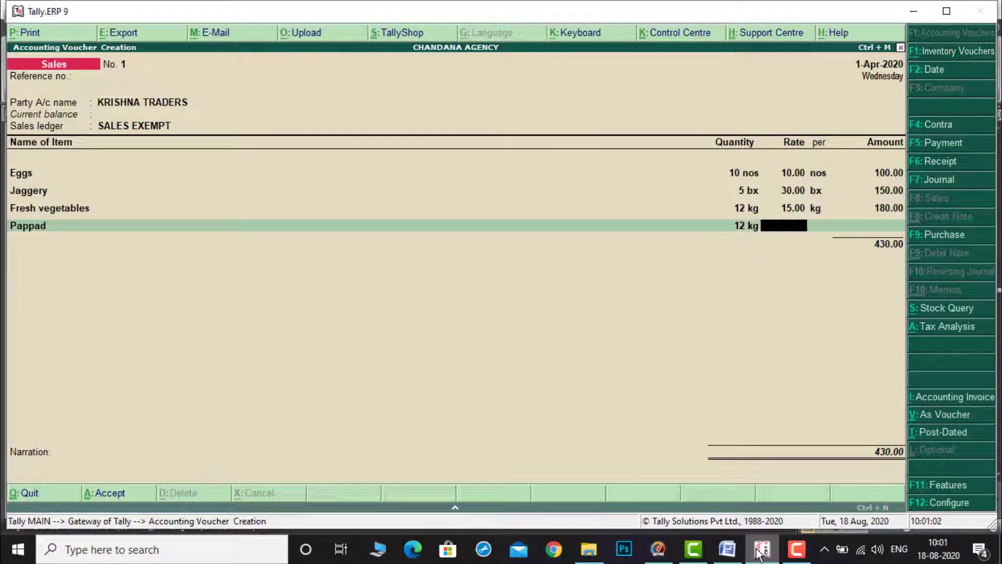
{"action": "type", "text": "20"}
{"action": "key", "text": "Return"}
{"action": "key", "text": "Return"}
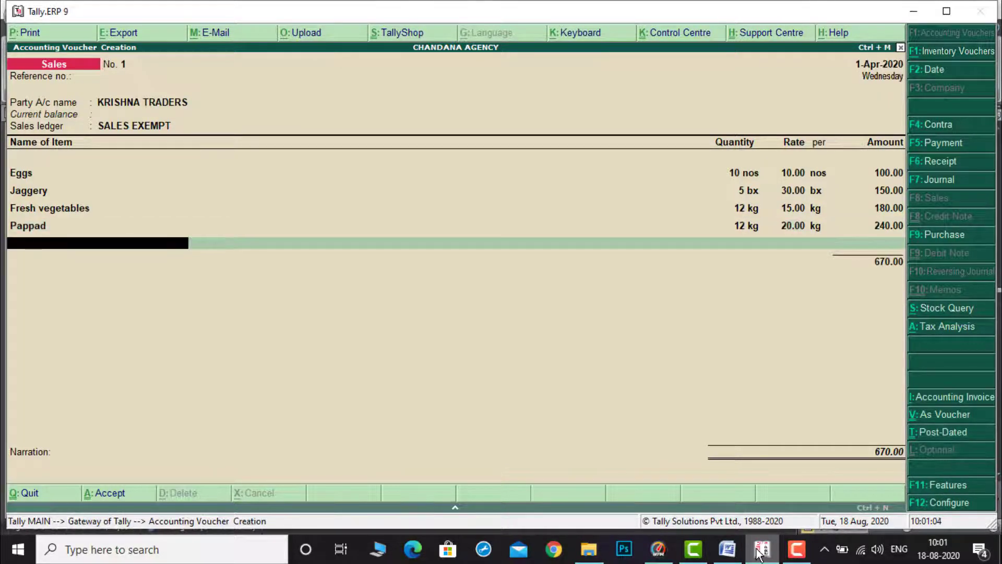
Step: Add Printed books to the sale: 30 nos at 80 per nos
{"action": "mouse_move", "coordinate": [726, 550]}
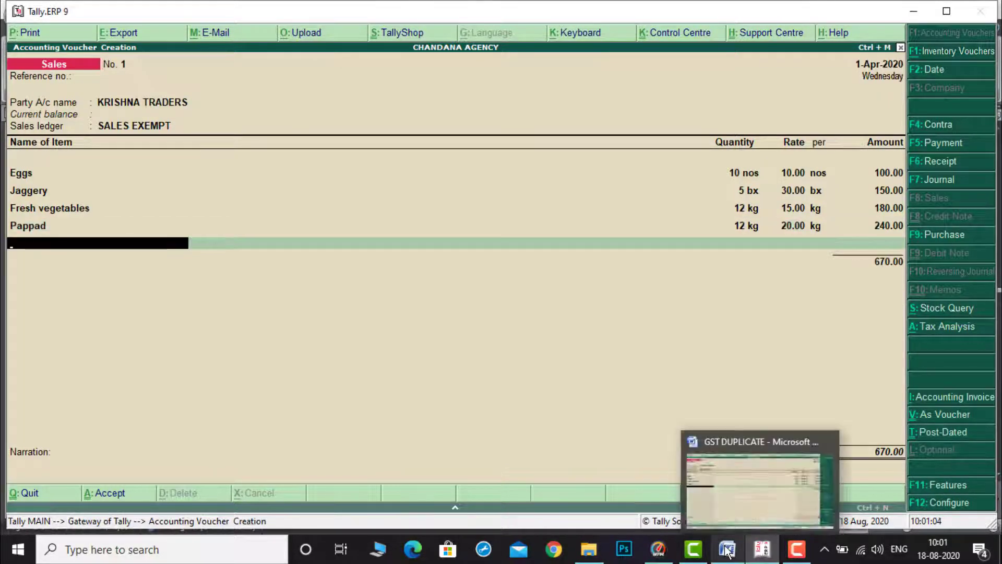
{"action": "left_click", "coordinate": [732, 503]}
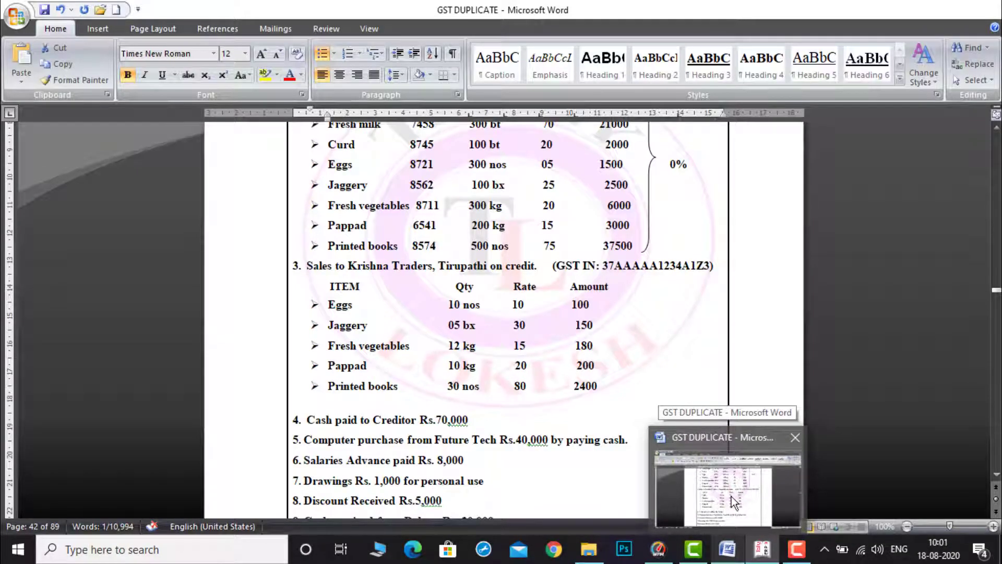
{"action": "left_click", "coordinate": [761, 549]}
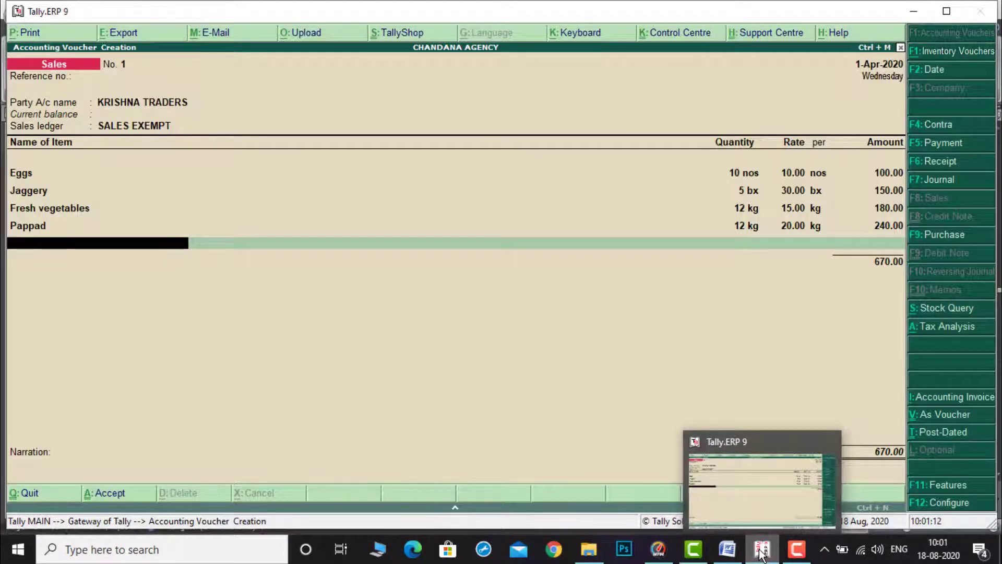
{"action": "key", "text": "Down"}
{"action": "key", "text": "Down"}
{"action": "key", "text": "Down"}
{"action": "key", "text": "Return"}
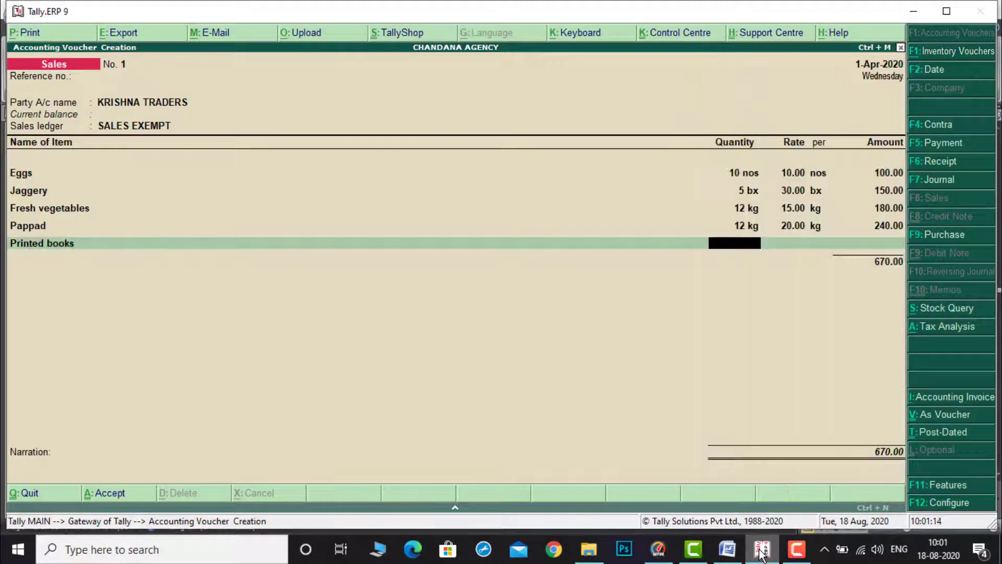
{"action": "type", "text": "30"}
{"action": "key", "text": "Return"}
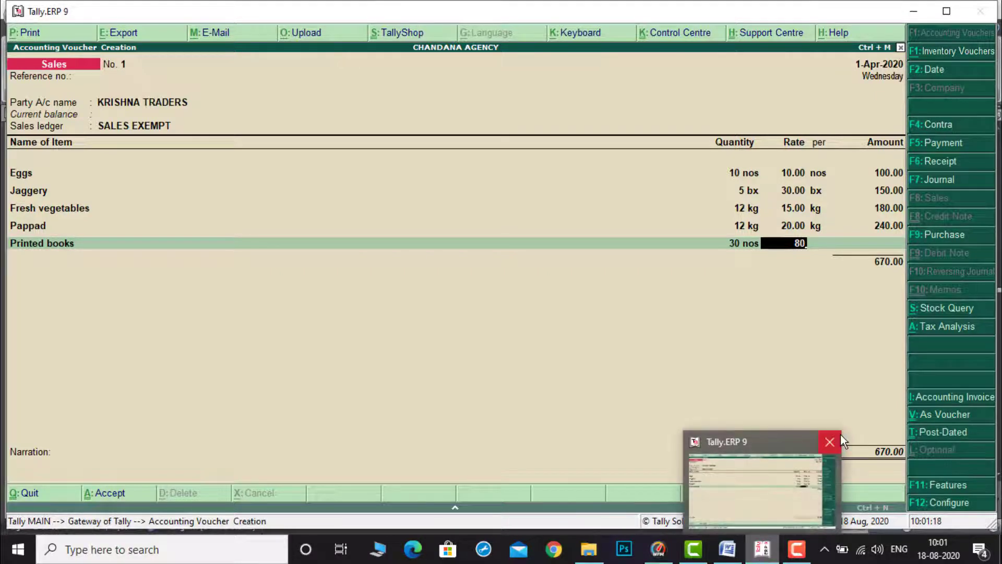
{"action": "key", "text": "Return"}
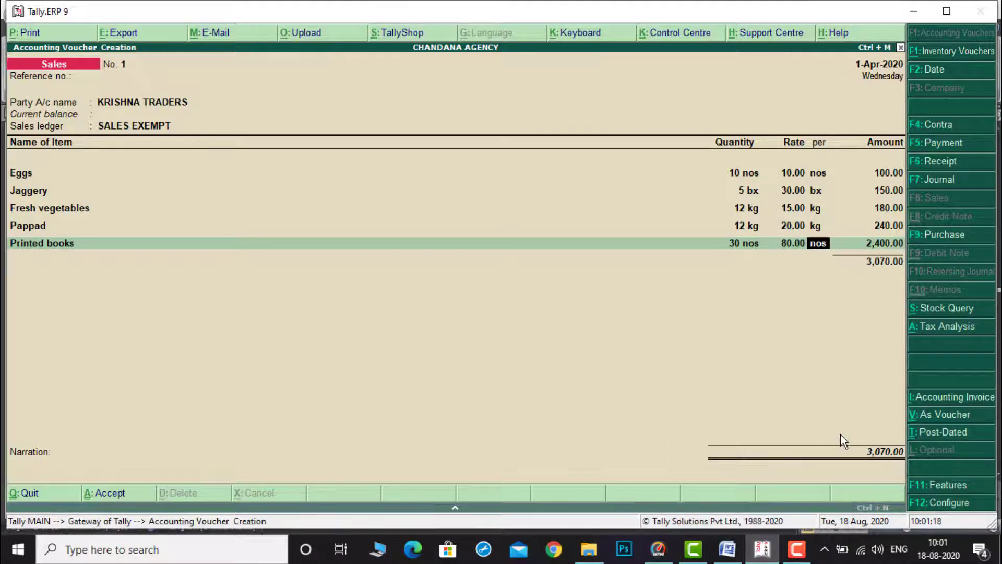
Step: Correct the Pappad quantity in the sale to 10 kg
{"action": "left_click", "coordinate": [743, 229]}
{"action": "key", "text": "Return"}
{"action": "key", "text": "Return"}
{"action": "key", "text": "Return"}
{"action": "key", "text": "Return"}
{"action": "key", "text": "Return"}
{"action": "key", "text": "Return"}
{"action": "key", "text": "Return"}
{"action": "key", "text": "Return"}
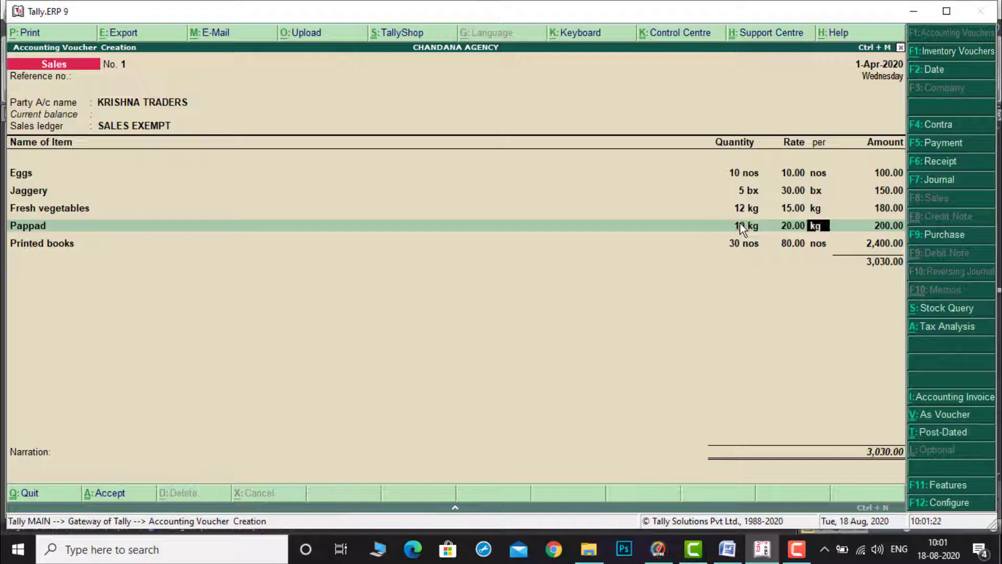
Step: Check the sale items against the exercise document, then close the item list and accept the sales voucher to Krishna Traders
{"action": "key", "text": "Return"}
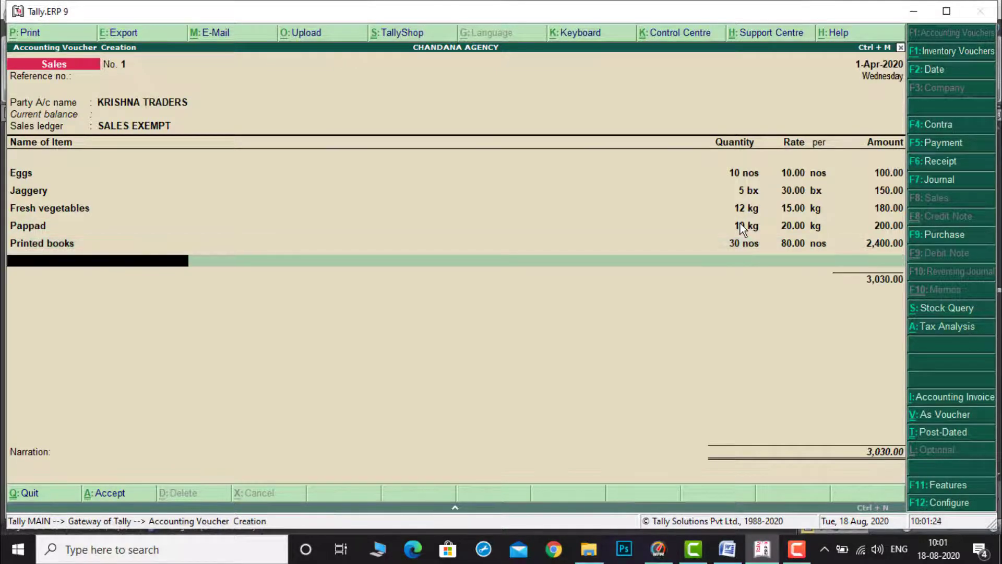
{"action": "left_click", "coordinate": [728, 550]}
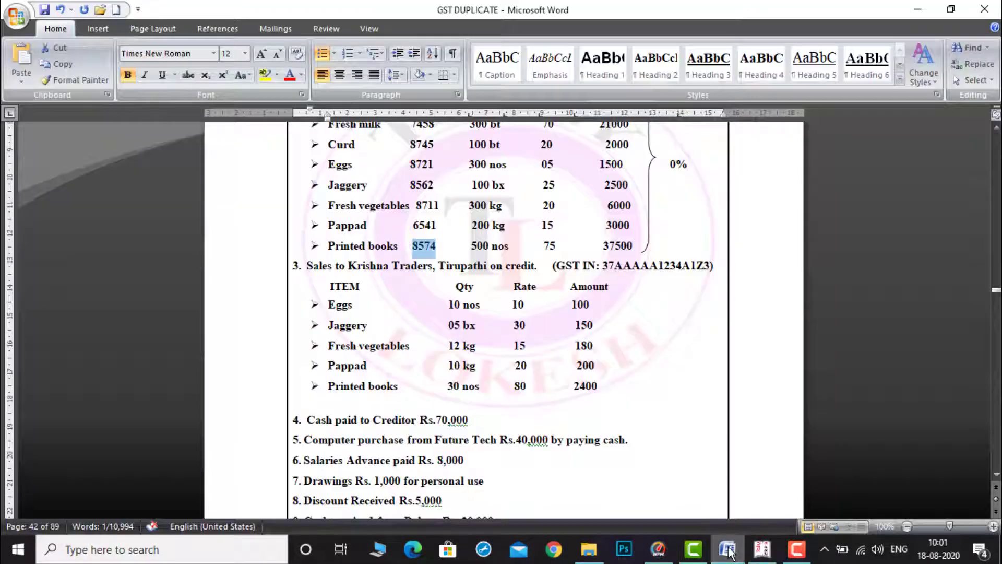
{"action": "left_click", "coordinate": [762, 551]}
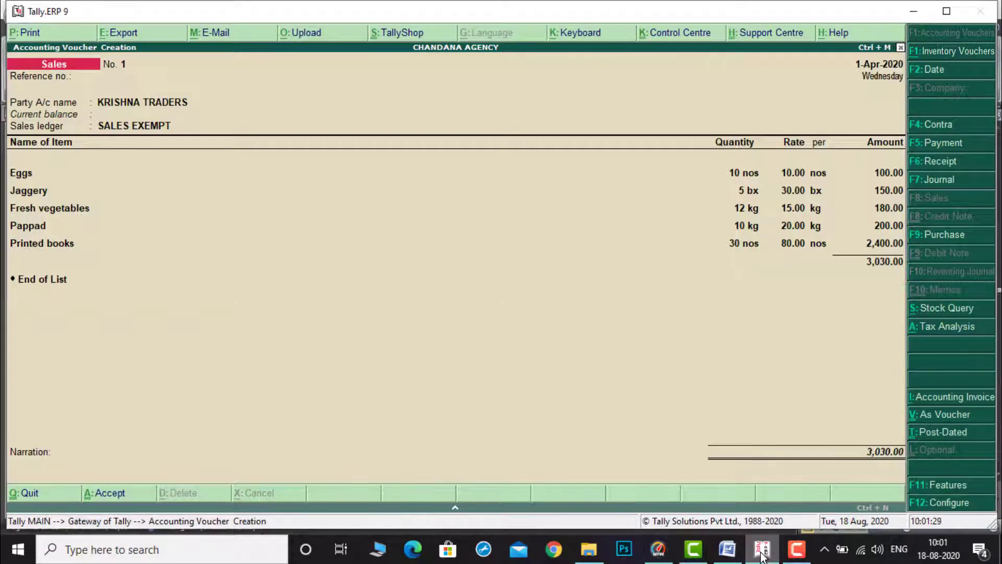
{"action": "key", "text": "Return"}
{"action": "key", "text": "Return"}
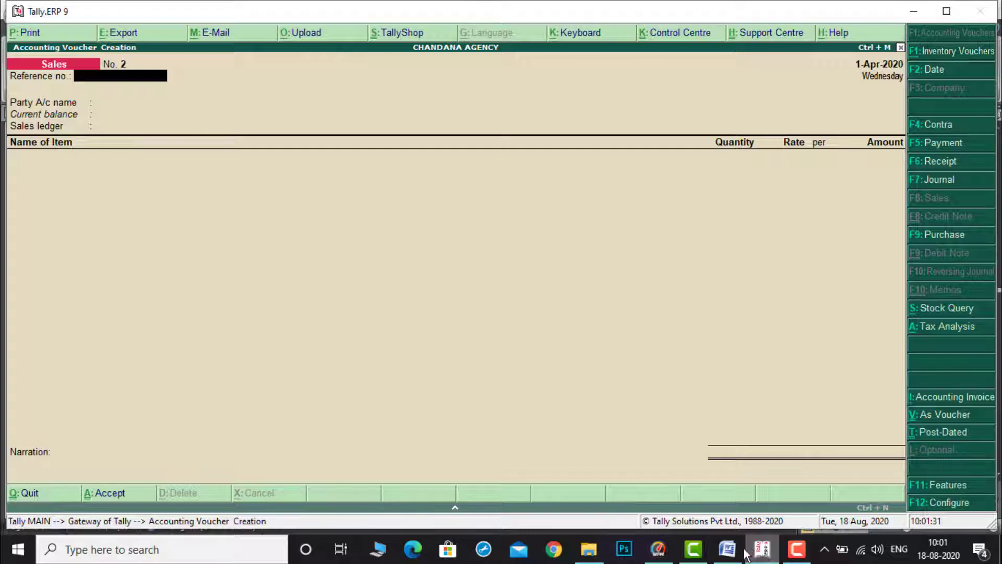
Step: Open a payment voucher and debit MEGHANA MARKETING
{"action": "left_click", "coordinate": [728, 549]}
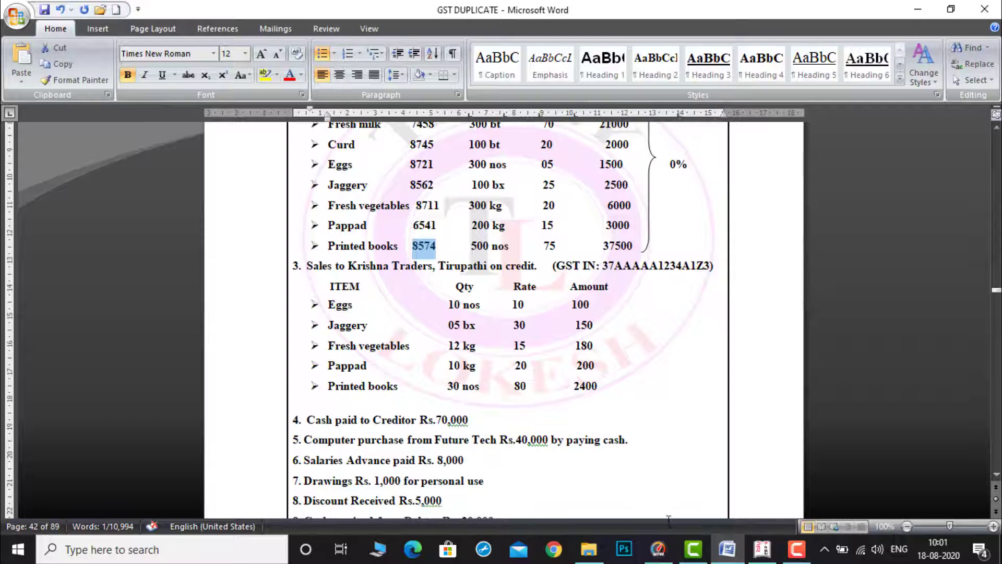
{"action": "left_click", "coordinate": [762, 549]}
{"action": "key", "text": "F5"}
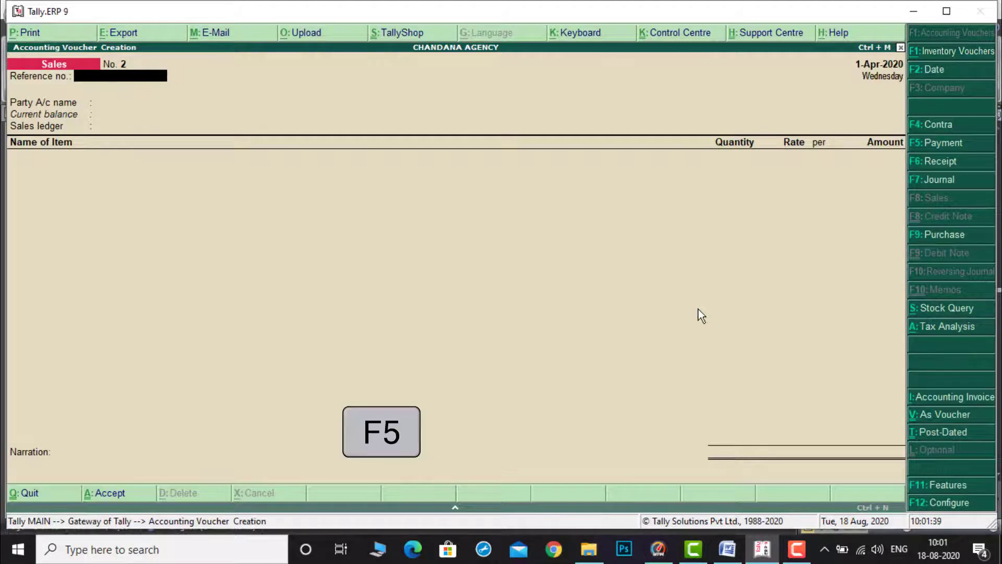
{"action": "type", "text": "m"}
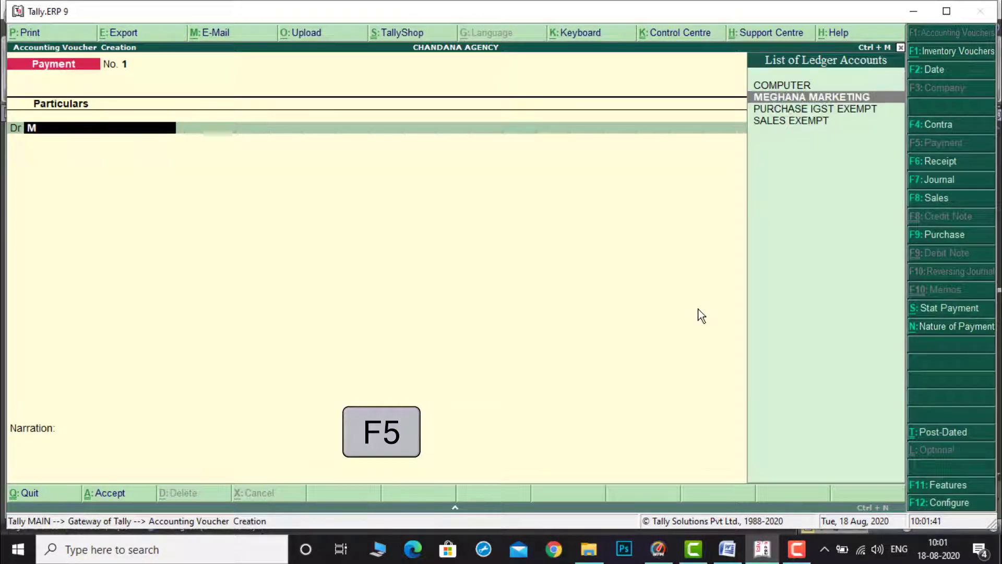
{"action": "key", "text": "Return"}
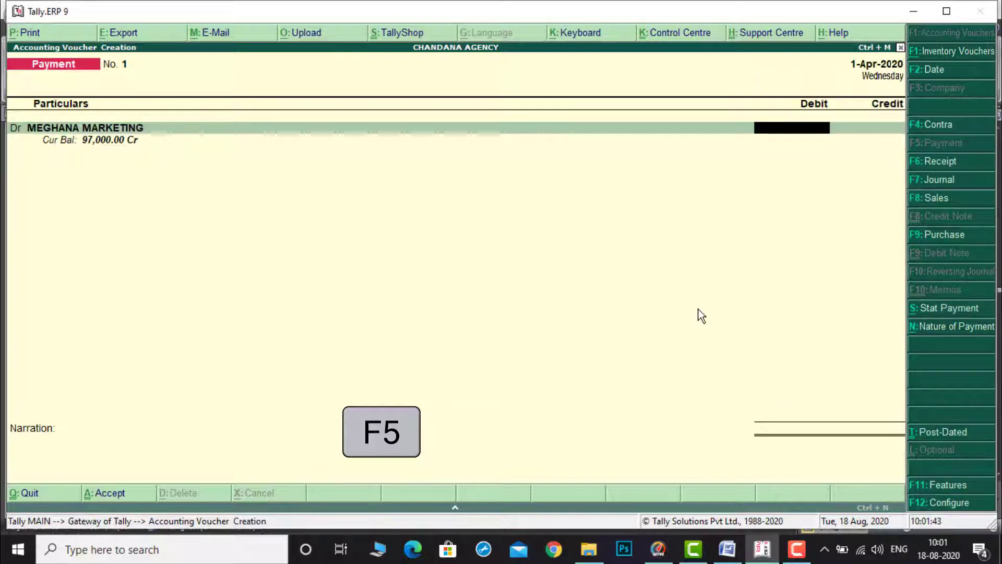
Step: Enter 70000 as the payment to MEGHANA MARKETING, credit Cash and accept the voucher
{"action": "left_click", "coordinate": [719, 557]}
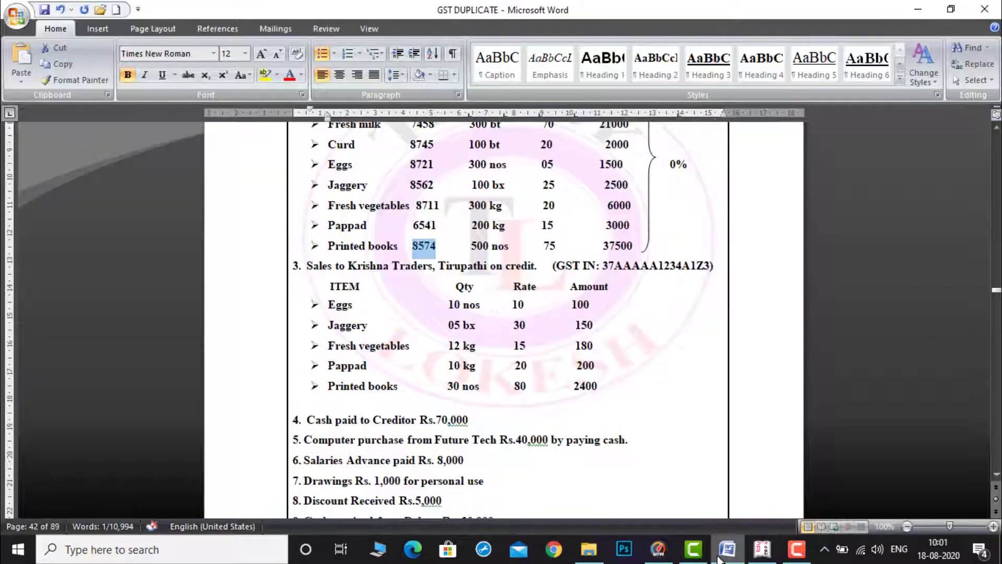
{"action": "left_click", "coordinate": [759, 555]}
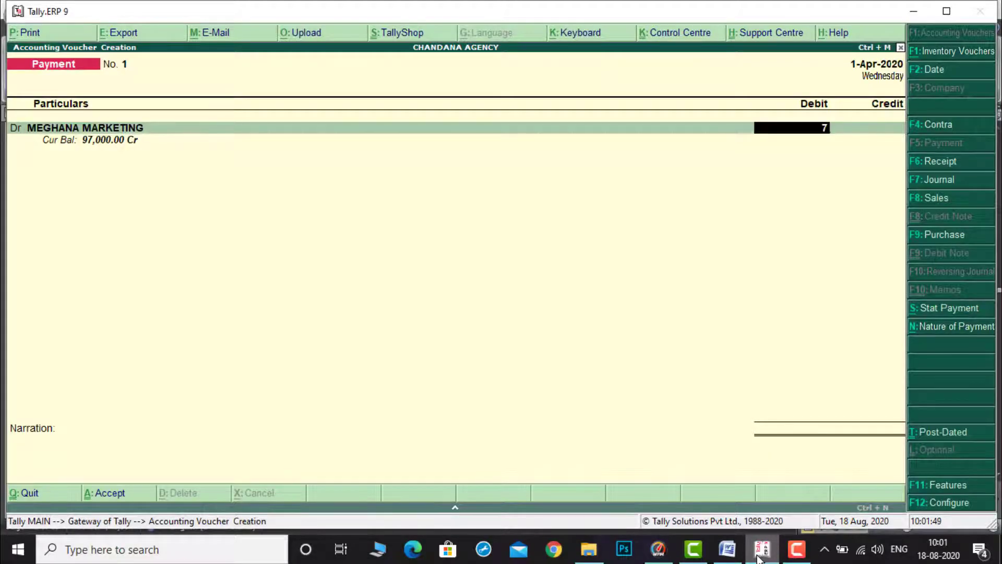
{"action": "type", "text": "0000"}
{"action": "key", "text": "Return"}
{"action": "key", "text": "Down"}
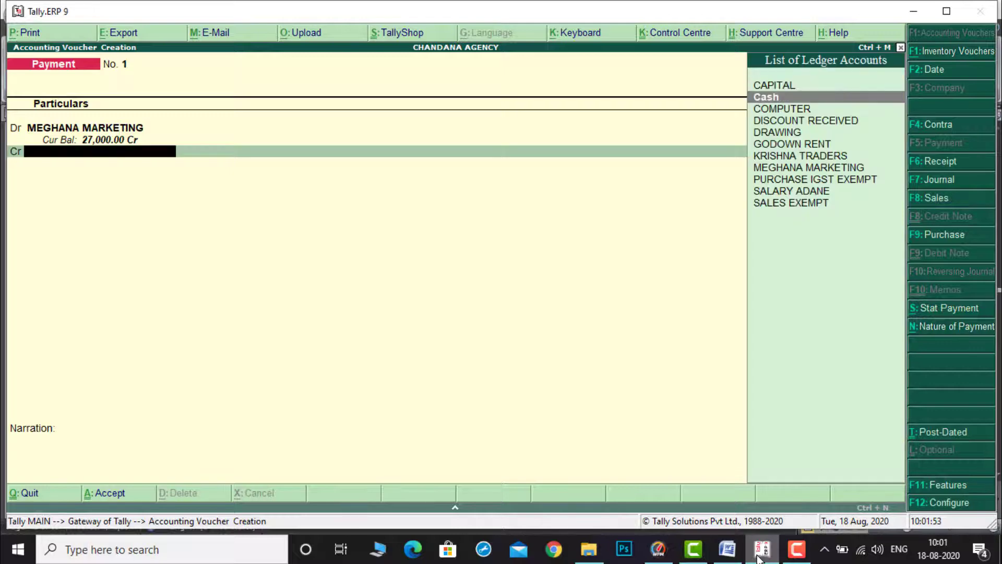
{"action": "key", "text": "Return"}
{"action": "key", "text": "Return"}
{"action": "key", "text": "Return"}
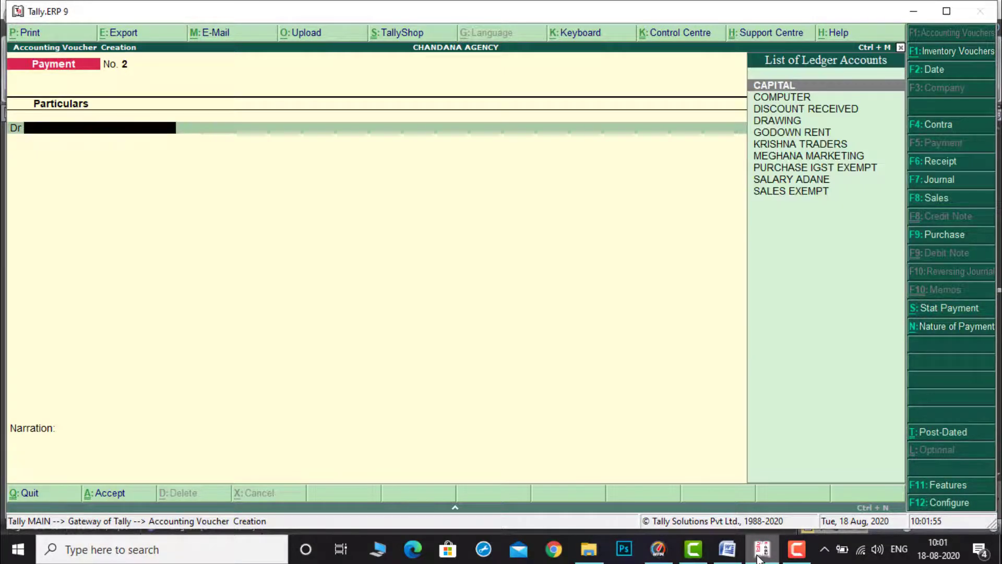
Step: Record a payment voucher debiting COMPUTER 40000 and crediting Cash, then accept it
{"action": "left_click", "coordinate": [725, 557]}
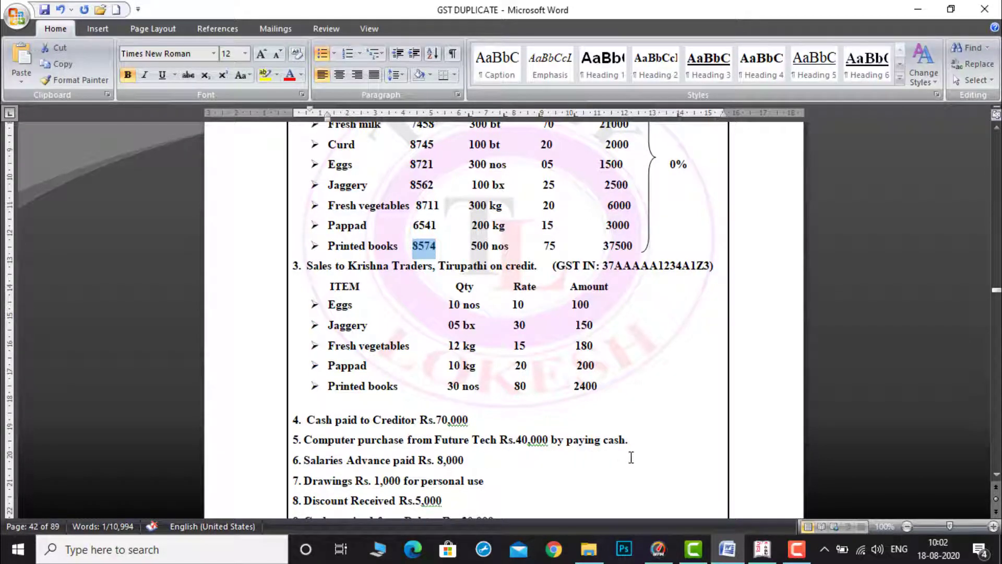
{"action": "left_click", "coordinate": [762, 549]}
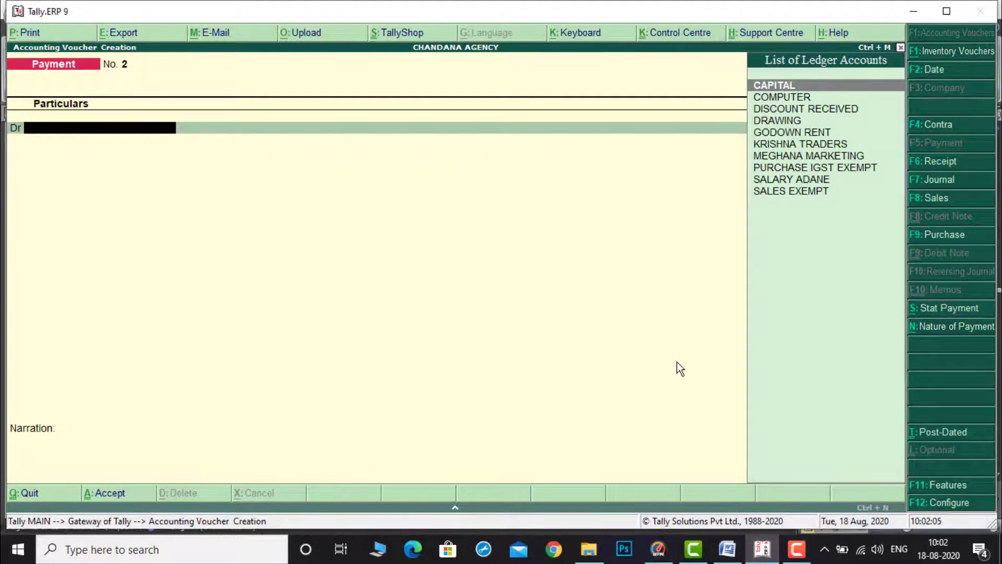
{"action": "type", "text": "c"}
{"action": "key", "text": "Down"}
{"action": "key", "text": "Return"}
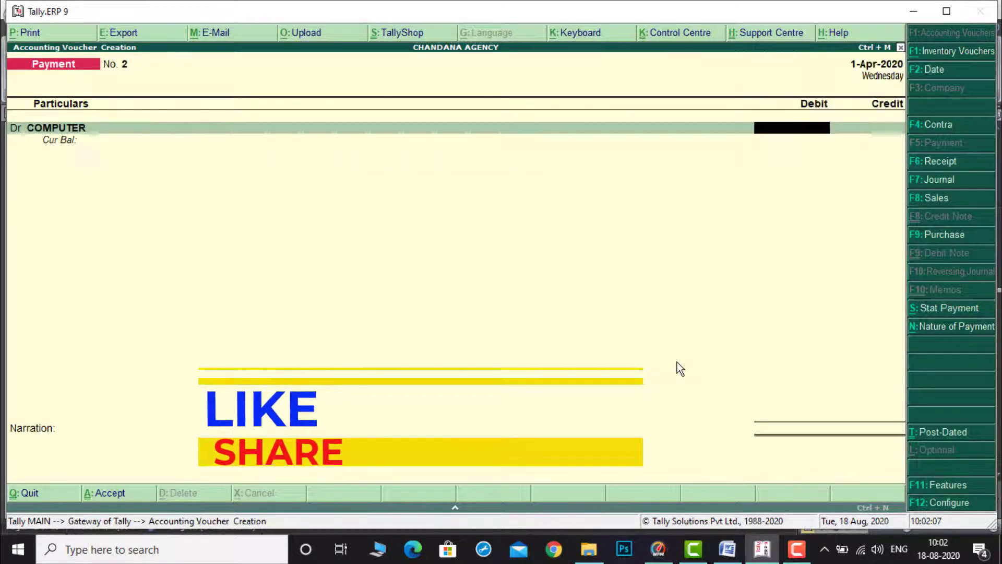
{"action": "type", "text": "40000"}
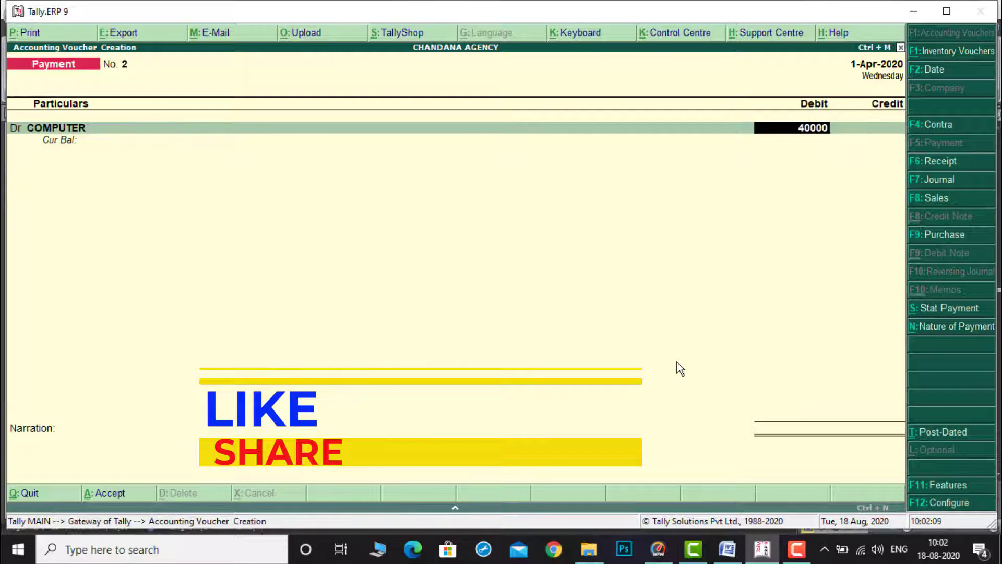
{"action": "key", "text": "Return"}
{"action": "key", "text": "Down"}
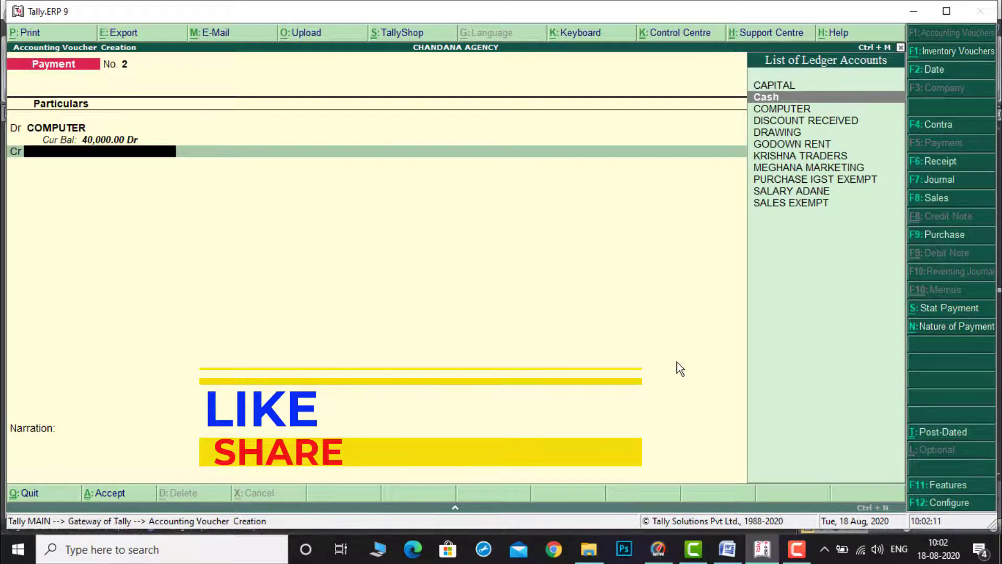
{"action": "key", "text": "Return"}
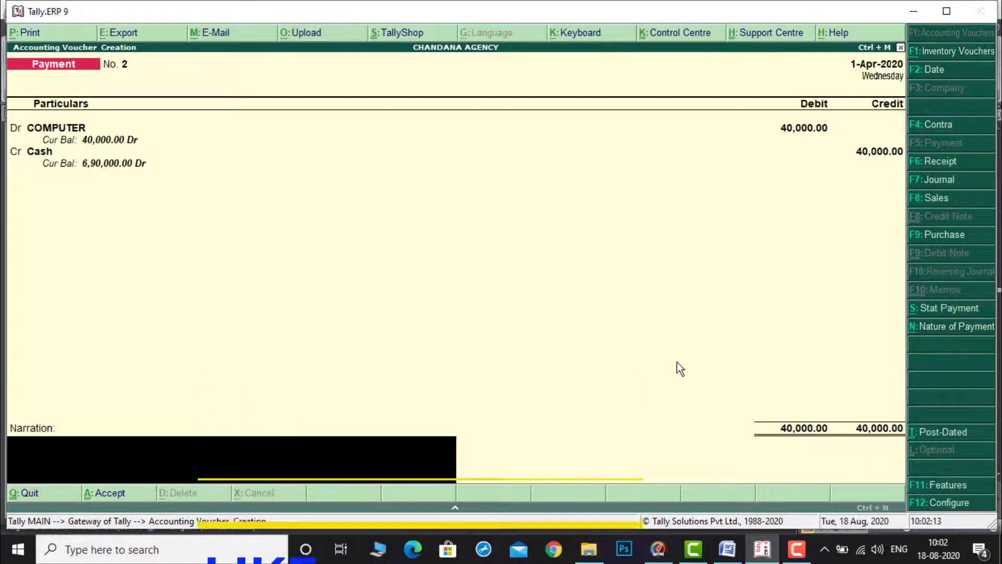
{"action": "key", "text": "Return"}
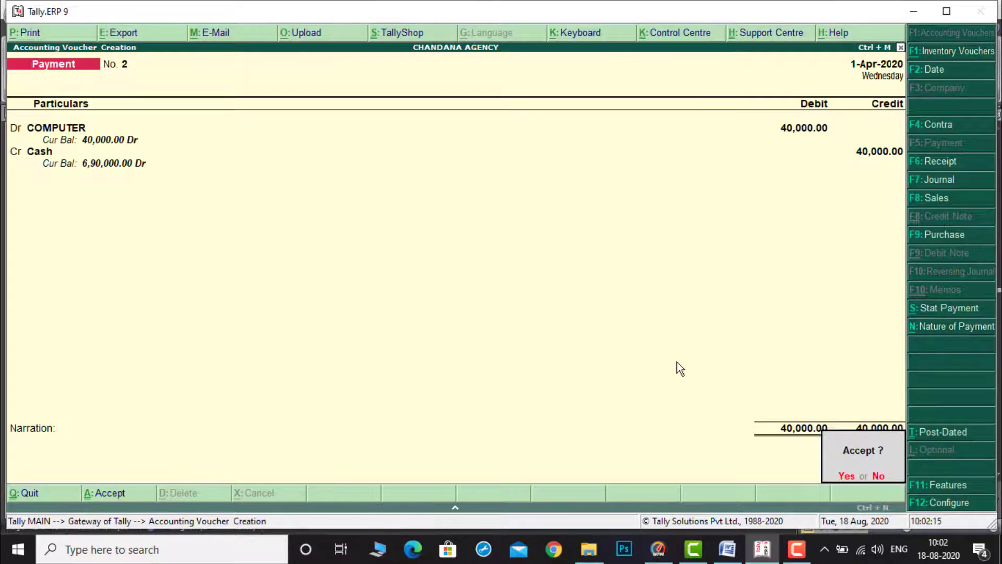
{"action": "key", "text": "Return"}
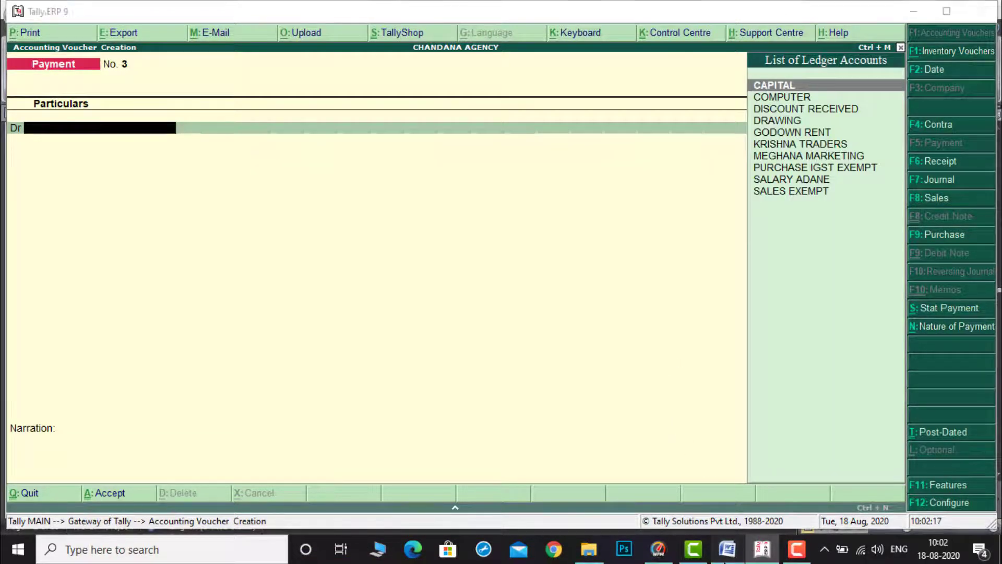
Step: Start the next payment voucher by debiting SALARY ADANE
{"action": "left_click", "coordinate": [727, 549]}
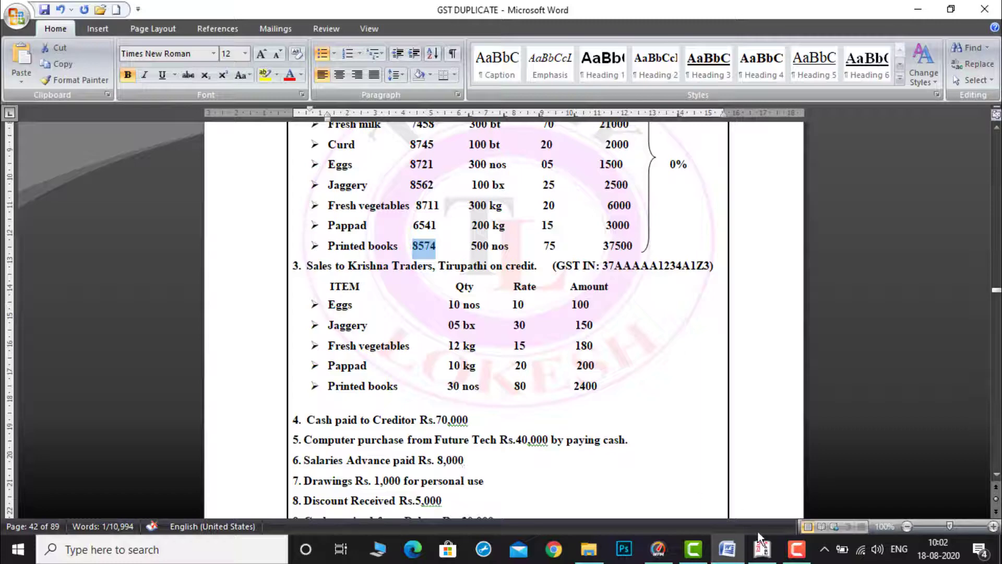
{"action": "left_click", "coordinate": [764, 549]}
{"action": "type", "text": "S"}
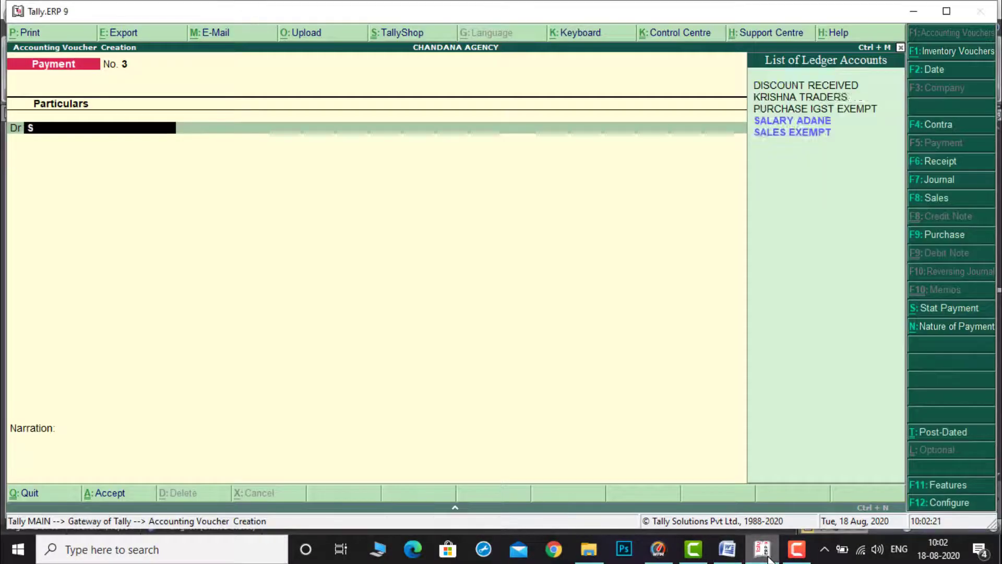
{"action": "type", "text": "a"}
{"action": "key", "text": "Return"}
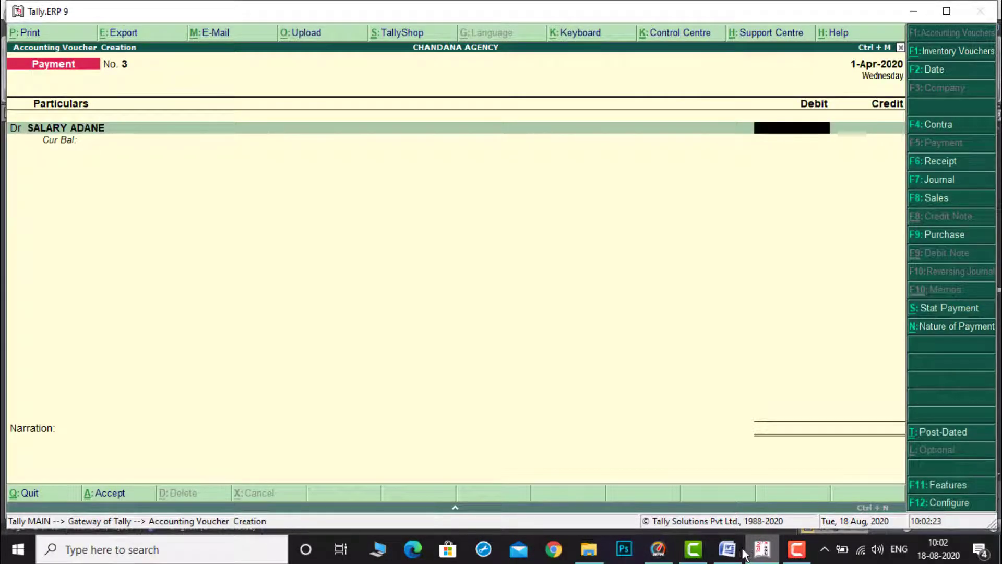
Step: Enter 8000 for SALARY ADANE, credit Cash and accept the payment voucher
{"action": "left_click", "coordinate": [751, 555]}
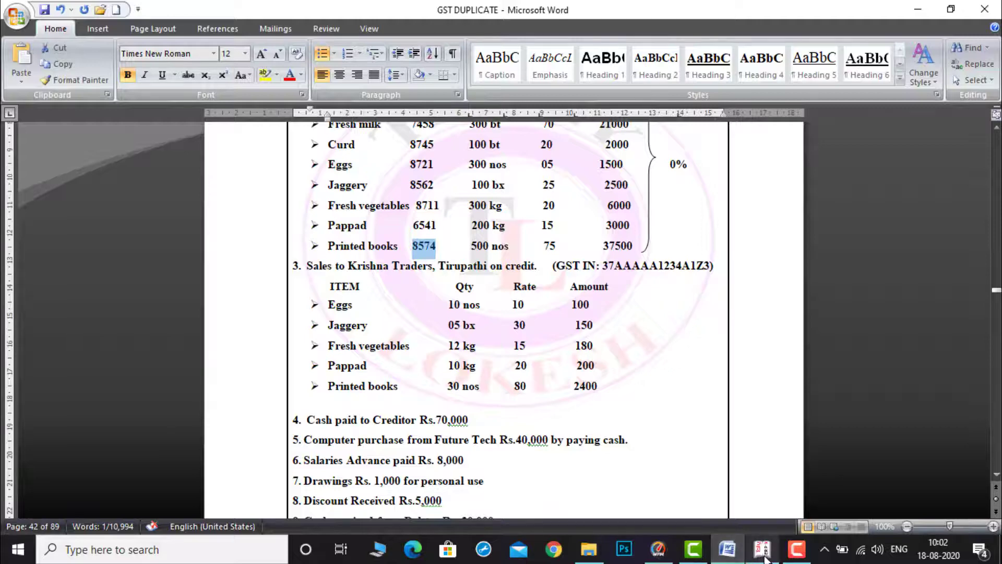
{"action": "left_click", "coordinate": [764, 555]}
{"action": "type", "text": "80000"}
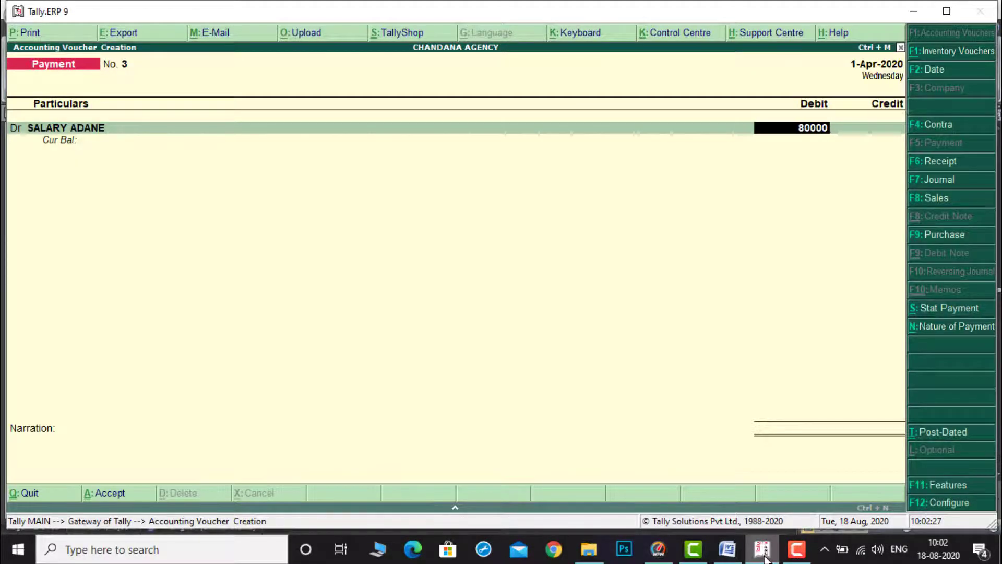
{"action": "key", "text": "BackSpace"}
{"action": "key", "text": "Return"}
{"action": "key", "text": "Down"}
{"action": "key", "text": "Return"}
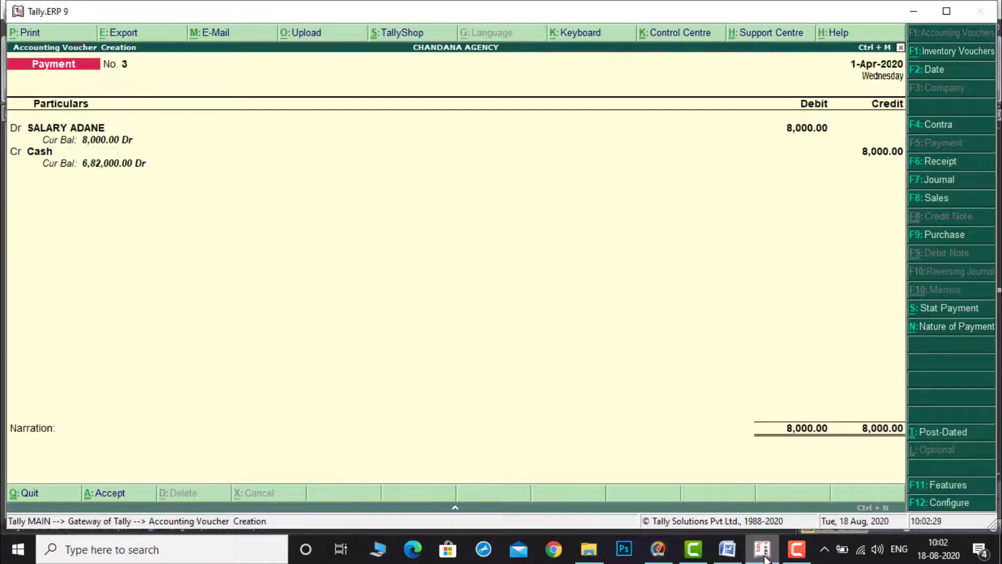
{"action": "key", "text": "Return"}
{"action": "key", "text": "Return"}
Step: Record a payment voucher debiting DRAWING 1000 and crediting Cash, then accept it
{"action": "left_click", "coordinate": [735, 553]}
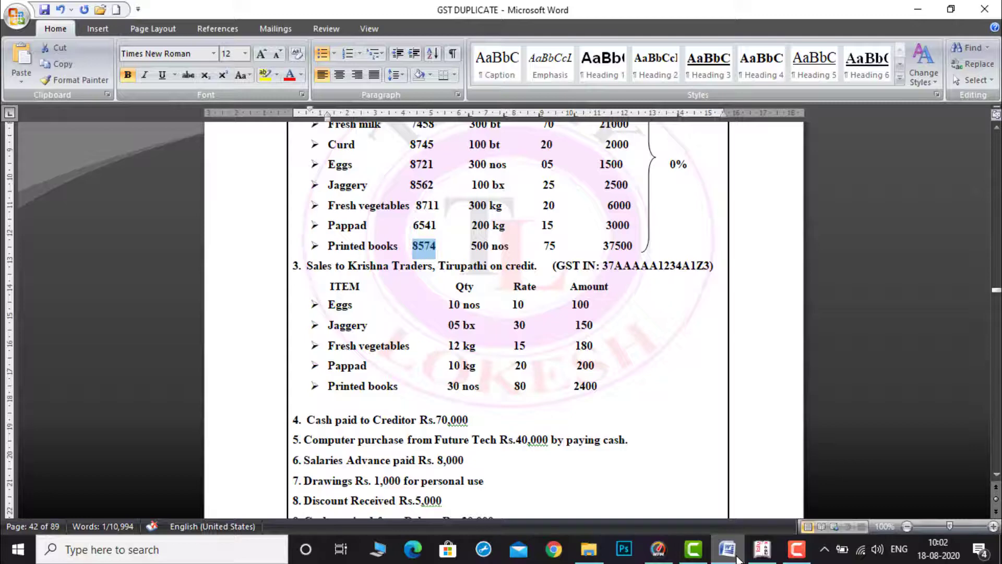
{"action": "left_click", "coordinate": [762, 552]}
{"action": "type", "text": "D"}
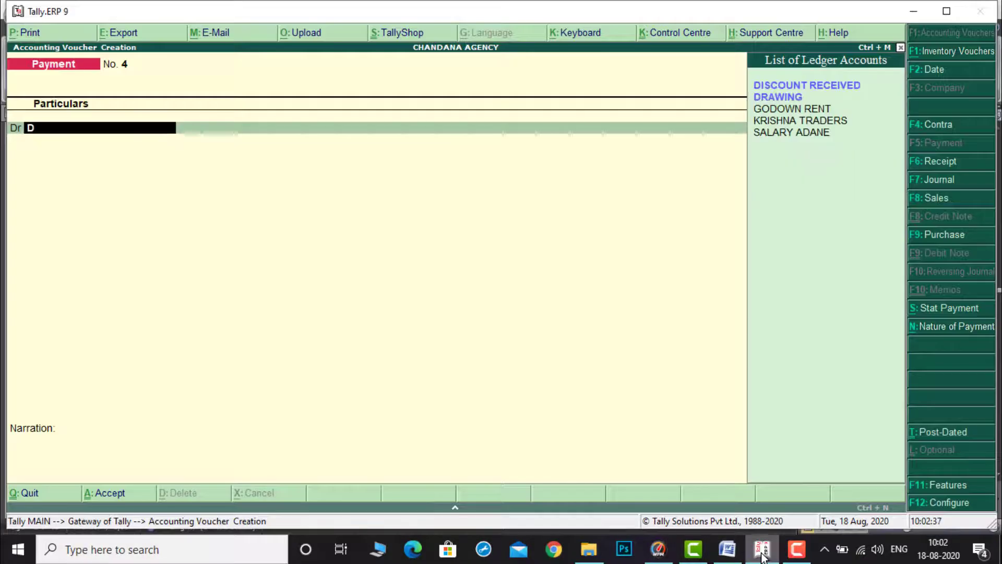
{"action": "key", "text": "Down"}
{"action": "key", "text": "Return"}
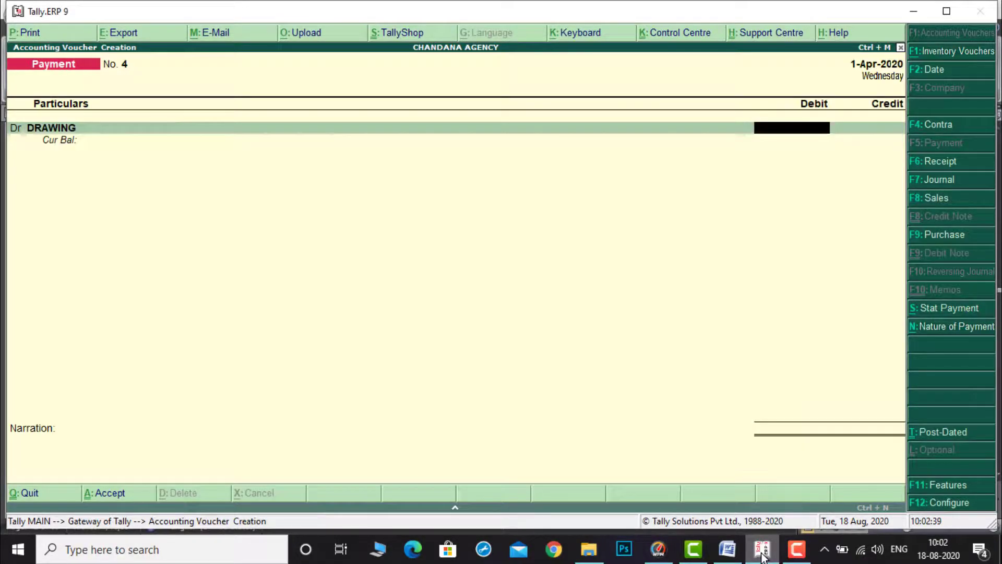
{"action": "type", "text": "1000"}
{"action": "key", "text": "Return"}
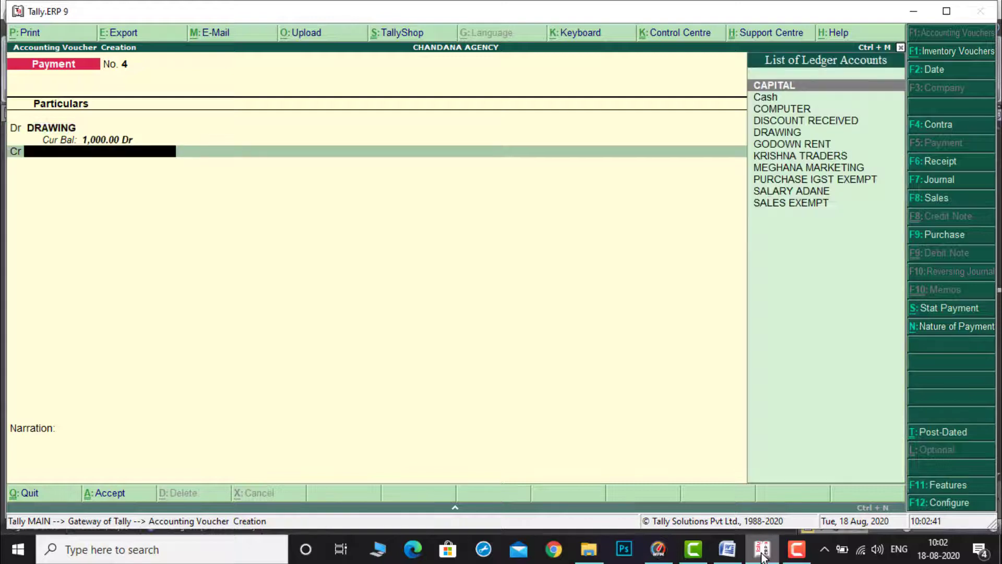
{"action": "key", "text": "Down"}
{"action": "key", "text": "Return"}
{"action": "key", "text": "Return"}
{"action": "key", "text": "Return"}
{"action": "key", "text": "Return"}
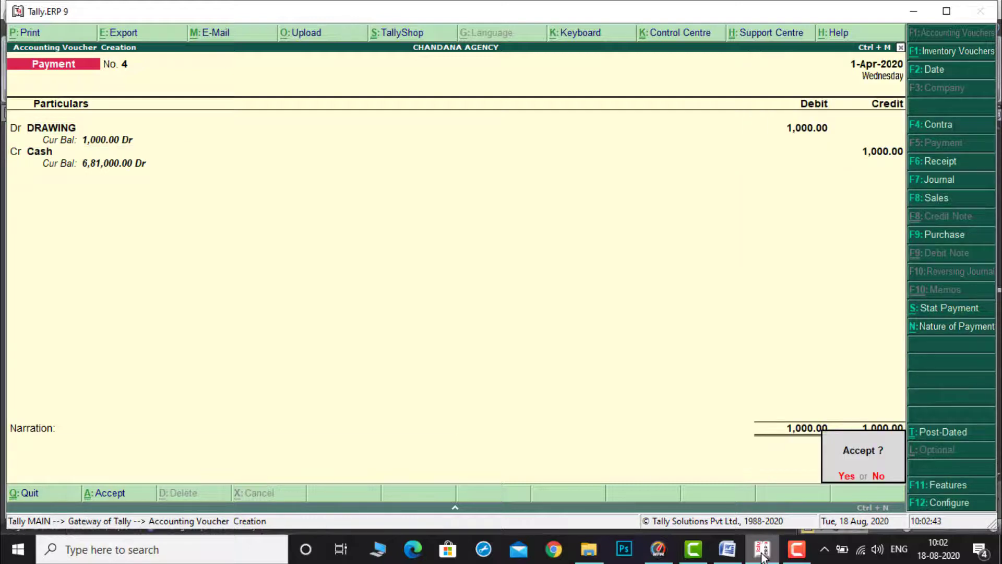
{"action": "key", "text": "Return"}
Step: Record a receipt voucher crediting DISCOUNT RECEIVED 5000 and debiting Cash, then accept it
{"action": "left_click", "coordinate": [728, 549]}
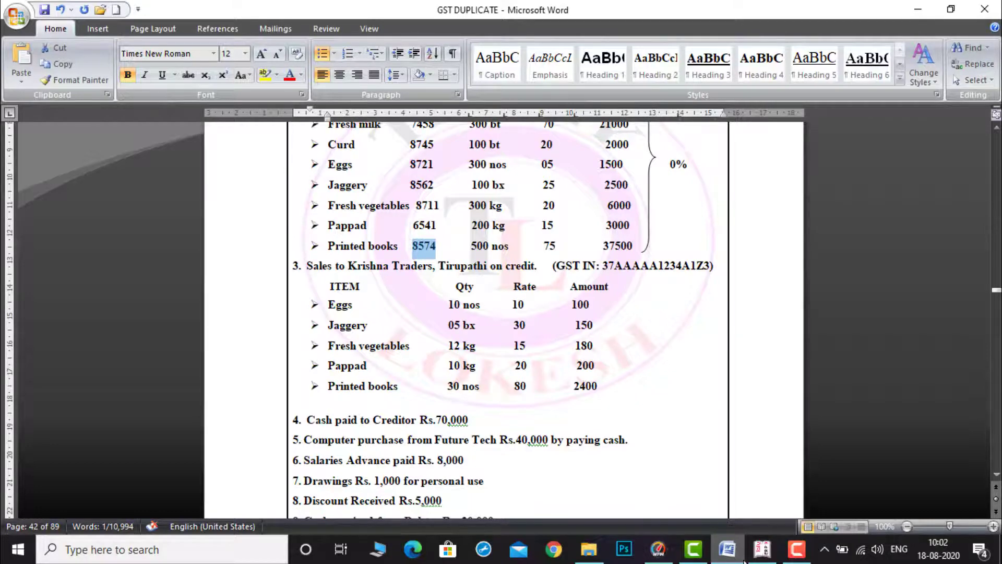
{"action": "left_click", "coordinate": [763, 552]}
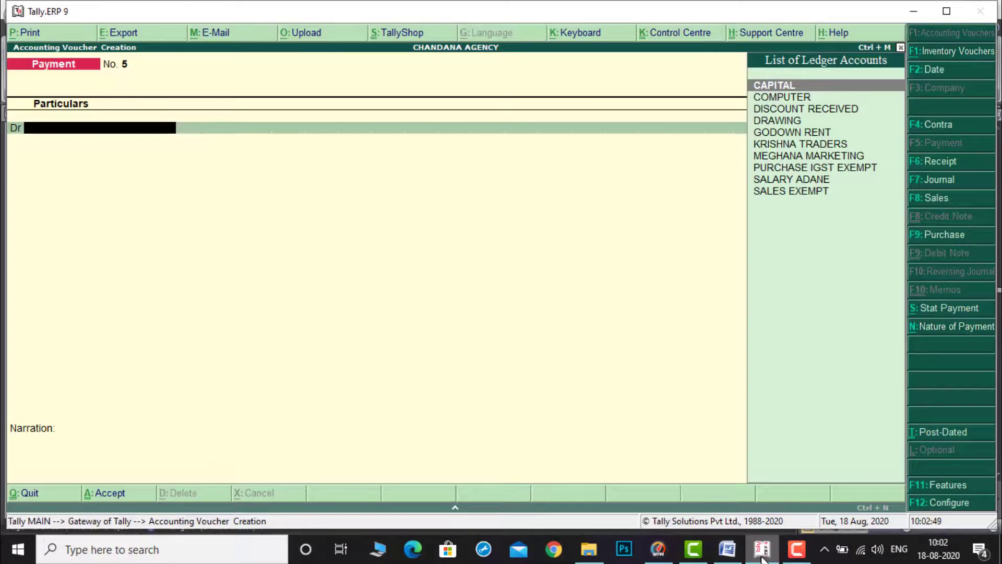
{"action": "key", "text": "F6"}
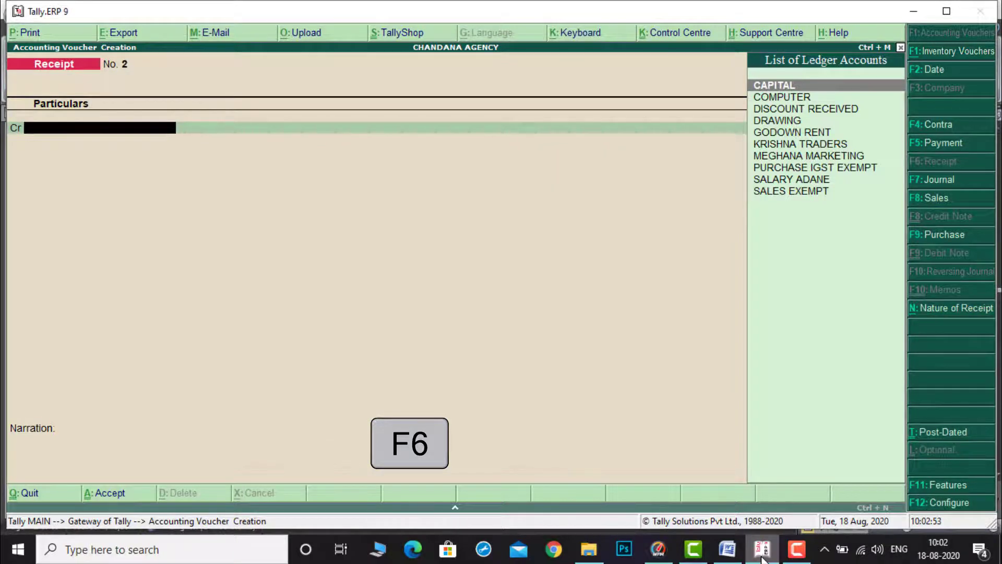
{"action": "type", "text": "d"}
{"action": "key", "text": "Return"}
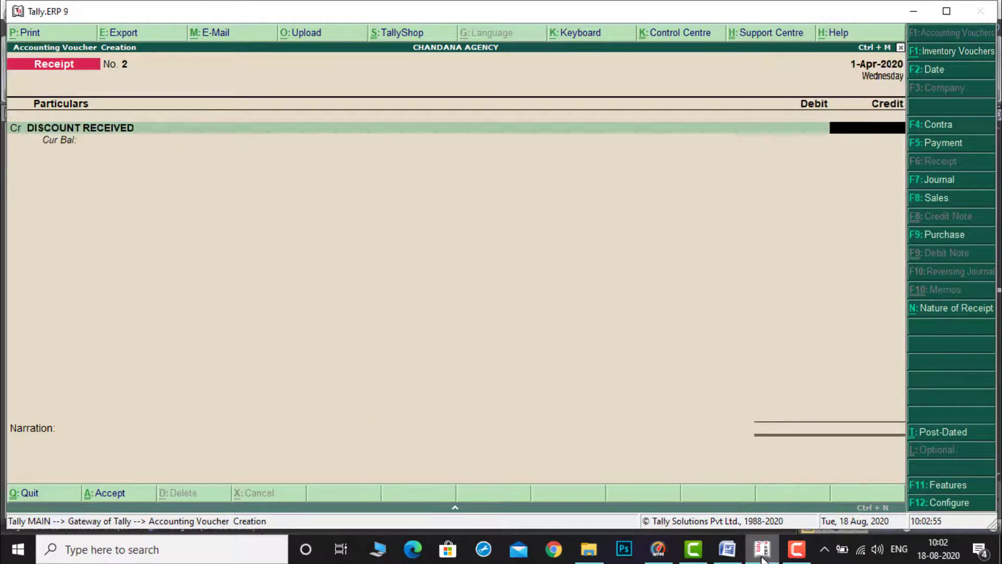
{"action": "left_click", "coordinate": [728, 551]}
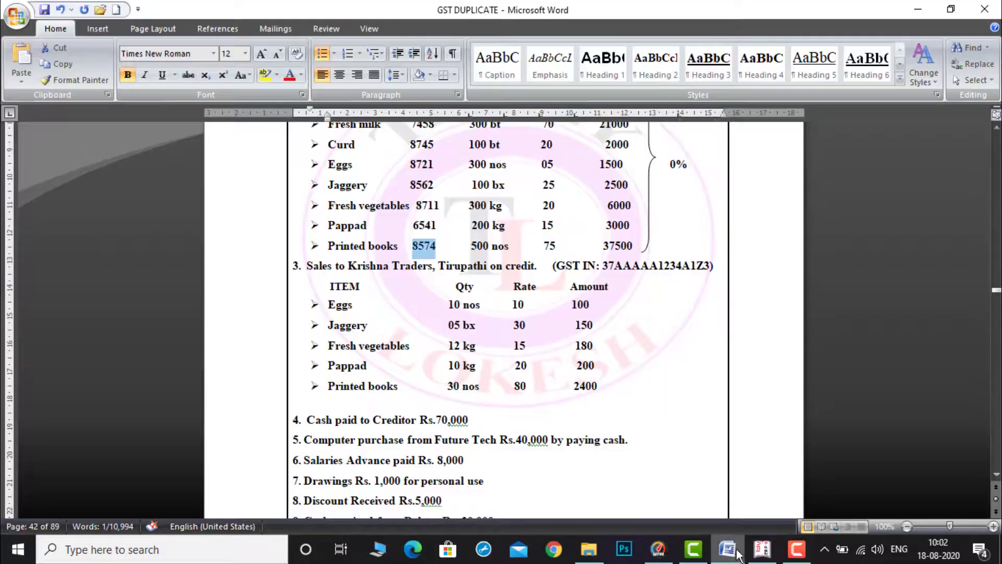
{"action": "left_click", "coordinate": [761, 550]}
{"action": "type", "text": "5000"}
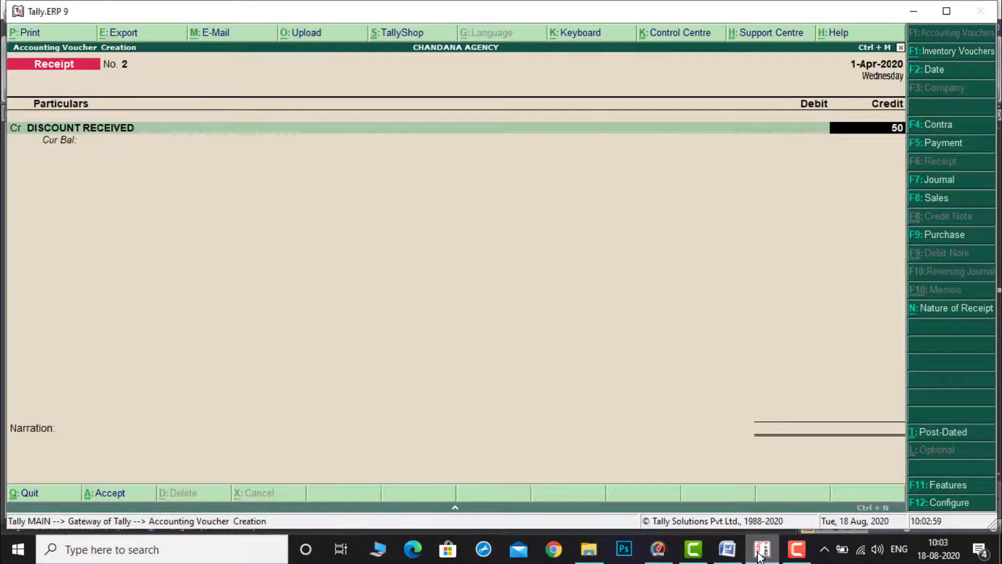
{"action": "key", "text": "Return"}
{"action": "key", "text": "Down"}
{"action": "key", "text": "Return"}
{"action": "key", "text": "Return"}
{"action": "key", "text": "Return"}
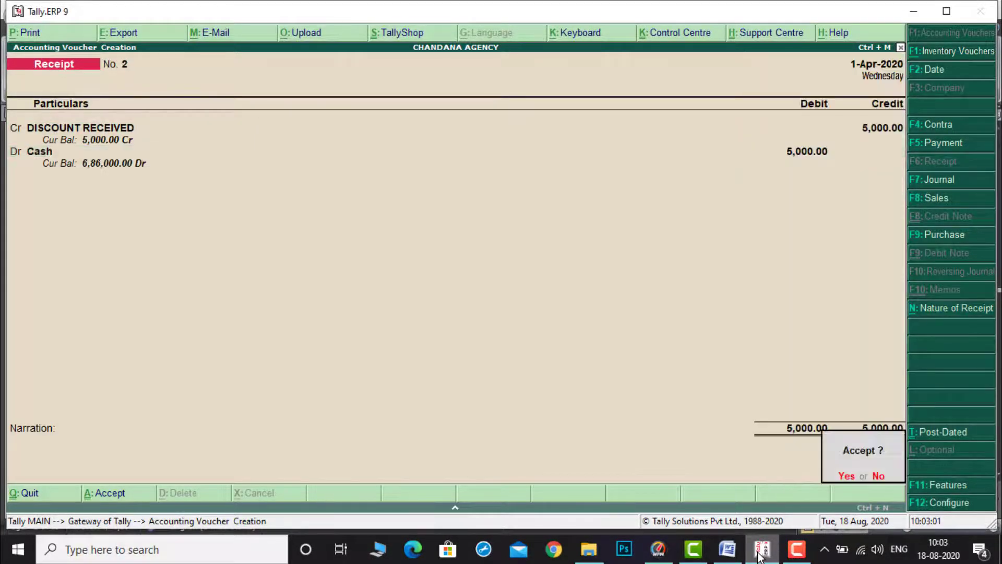
{"action": "key", "text": "Return"}
Step: Record a receipt voucher crediting KRISHNA TRADERS 30000 and debiting Cash, then accept it
{"action": "left_click", "coordinate": [727, 549]}
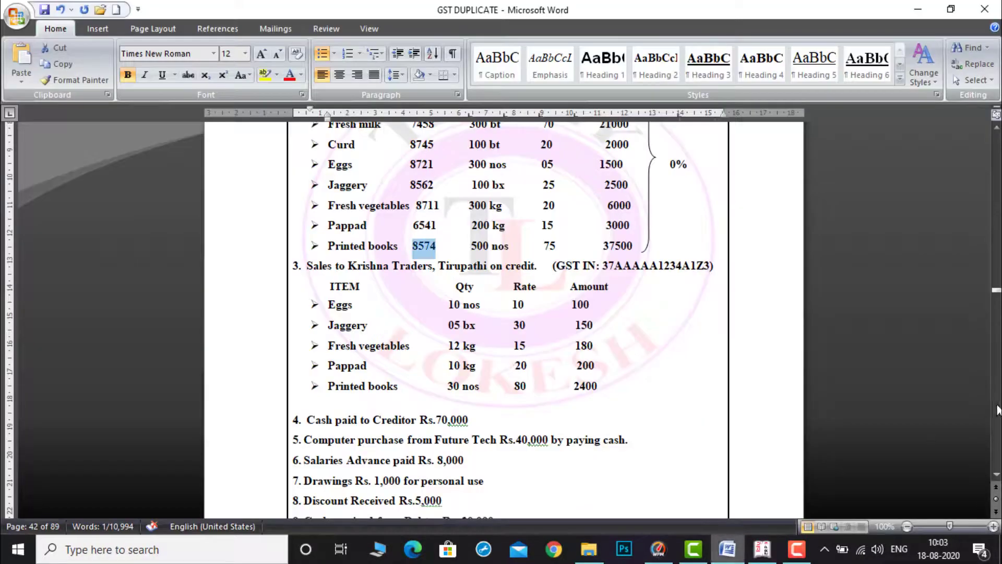
{"action": "left_click", "coordinate": [996, 474]}
{"action": "left_click", "coordinate": [996, 474]}
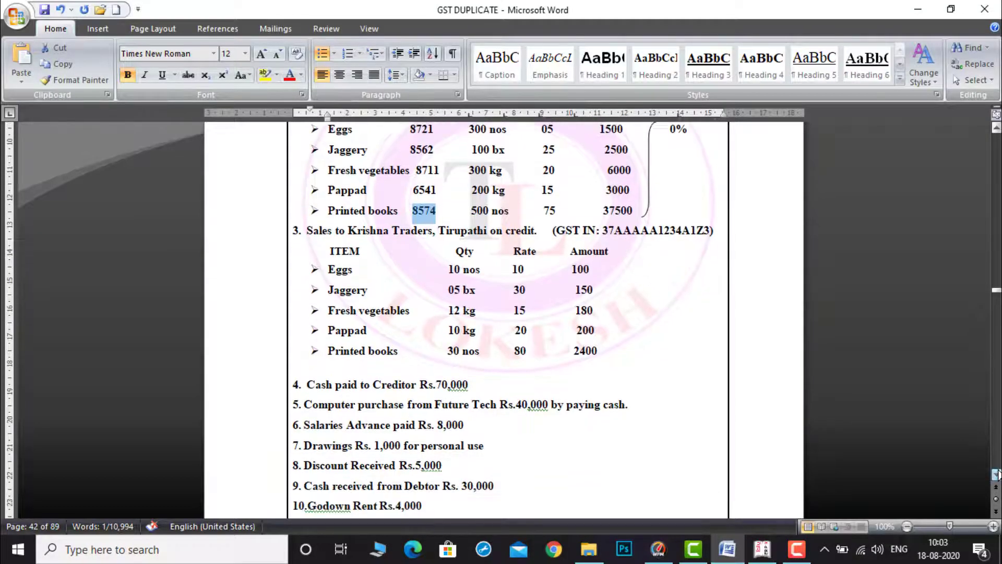
{"action": "left_click", "coordinate": [996, 474]}
{"action": "left_click", "coordinate": [996, 474]}
{"action": "left_click", "coordinate": [996, 474]}
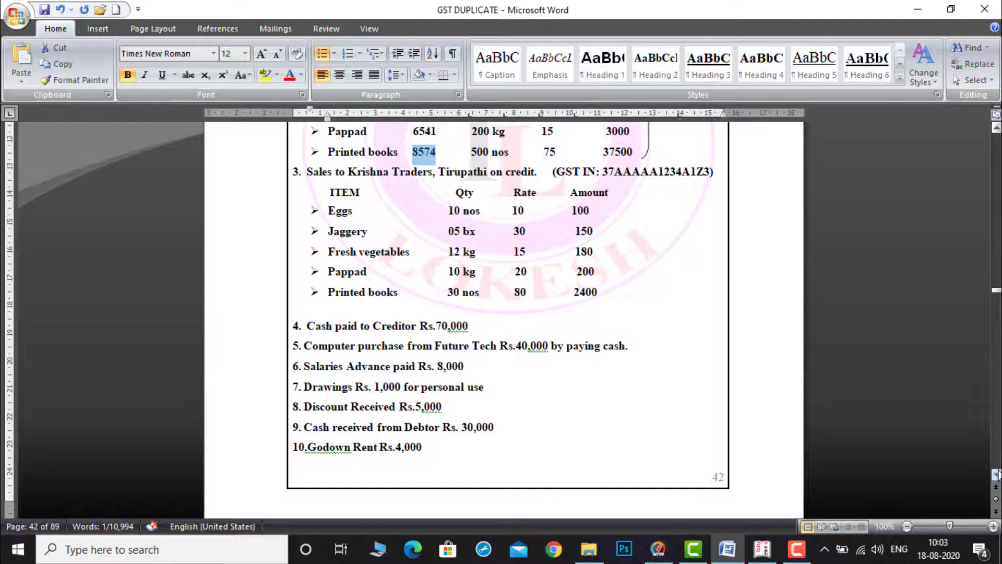
{"action": "mouse_move", "coordinate": [763, 559]}
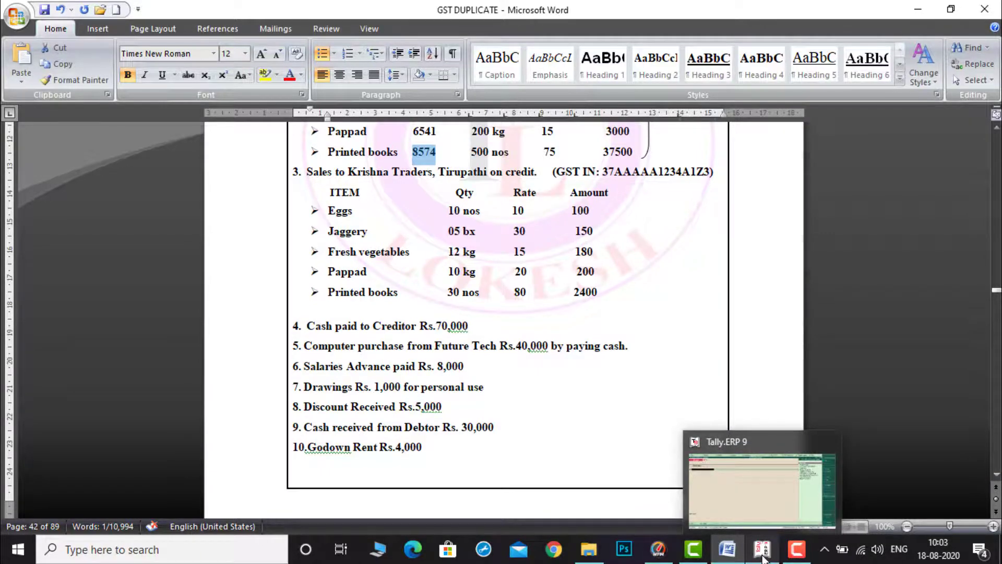
{"action": "left_click", "coordinate": [754, 509]}
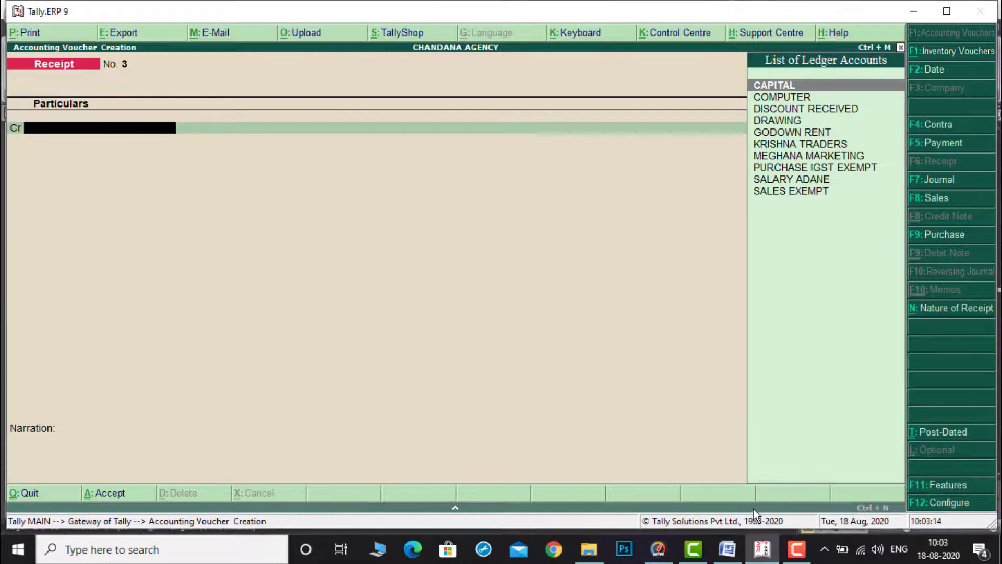
{"action": "type", "text": "H"}
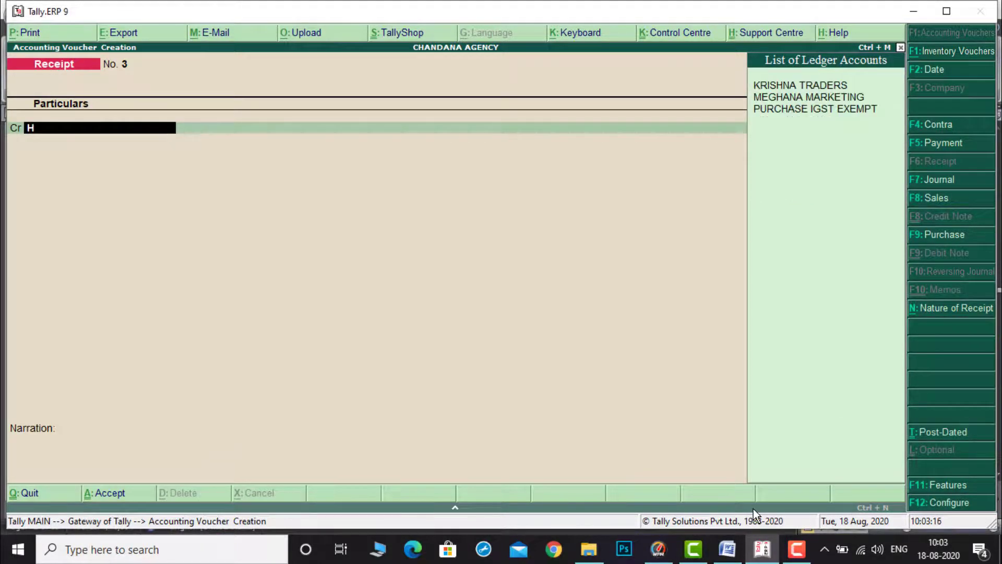
{"action": "key", "text": "Return"}
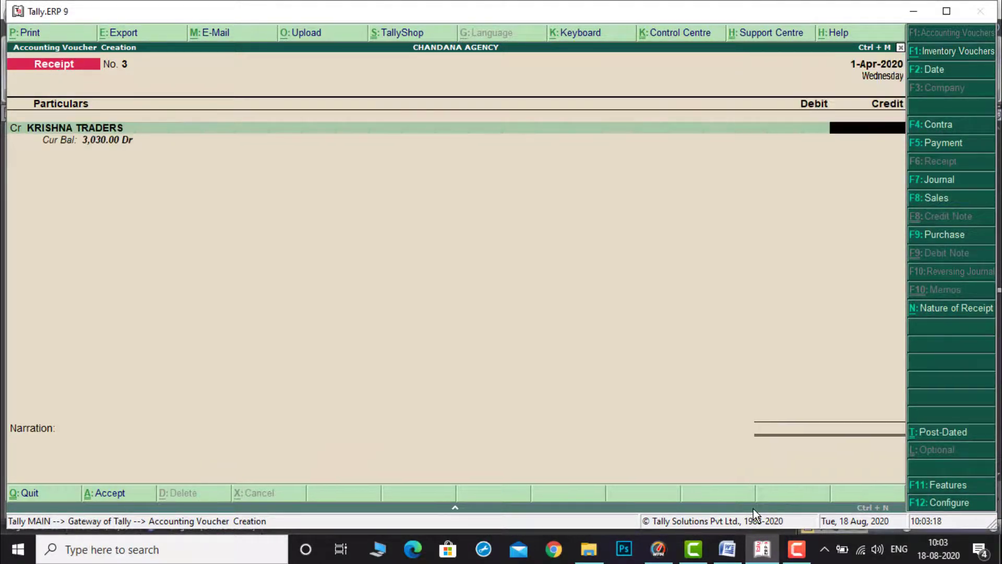
{"action": "type", "text": "30000"}
{"action": "key", "text": "Return"}
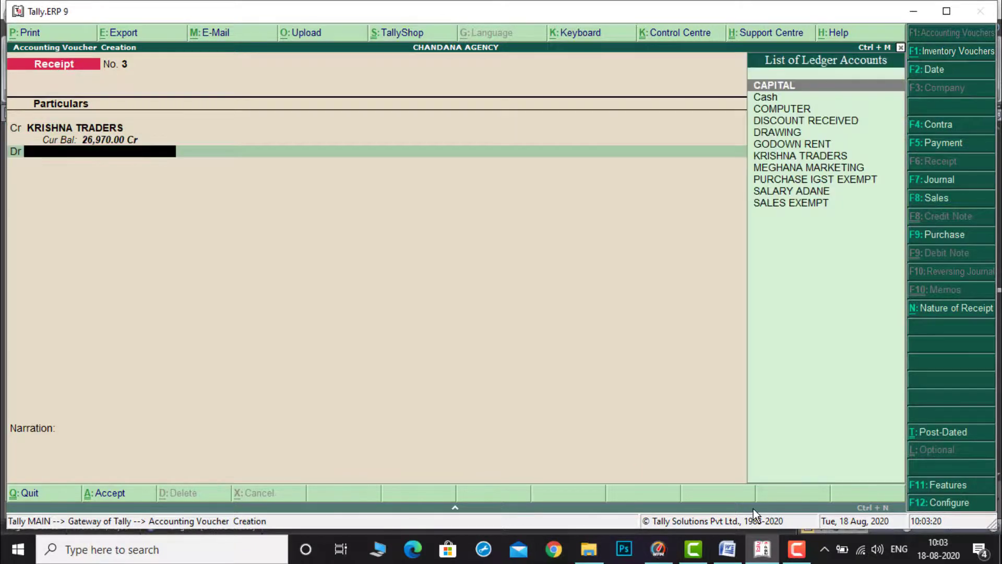
{"action": "key", "text": "Down"}
{"action": "key", "text": "Return"}
{"action": "key", "text": "Return"}
{"action": "key", "text": "Return"}
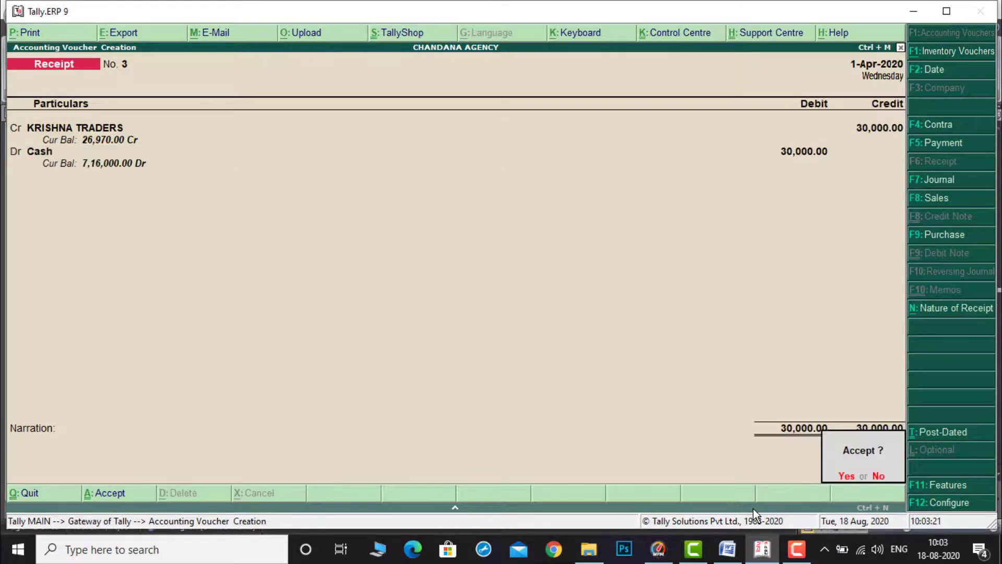
{"action": "key", "text": "Return"}
Step: Record a payment voucher debiting GODOWN RENT 4000 and crediting Cash, then accept it
{"action": "left_click", "coordinate": [728, 554]}
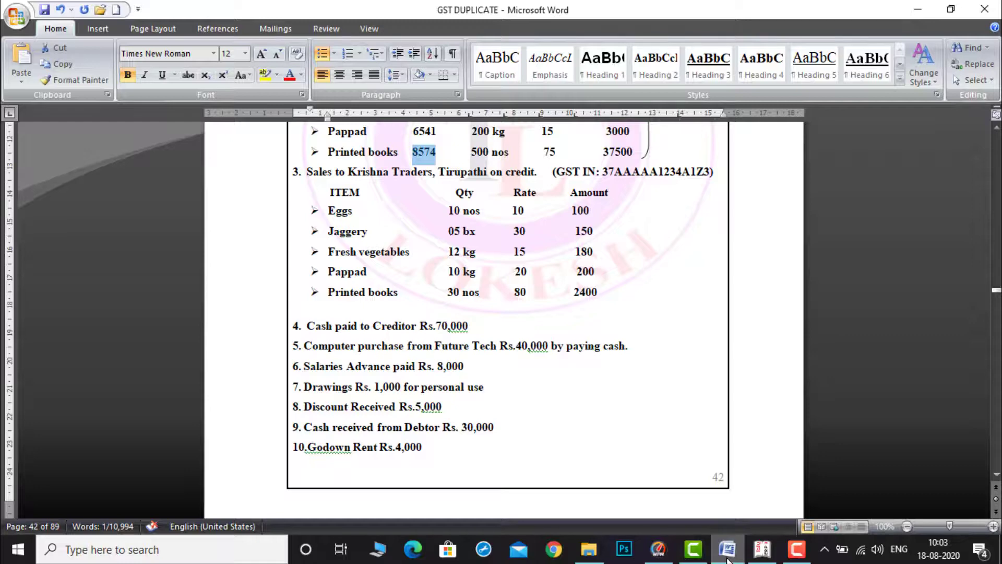
{"action": "left_click", "coordinate": [766, 554]}
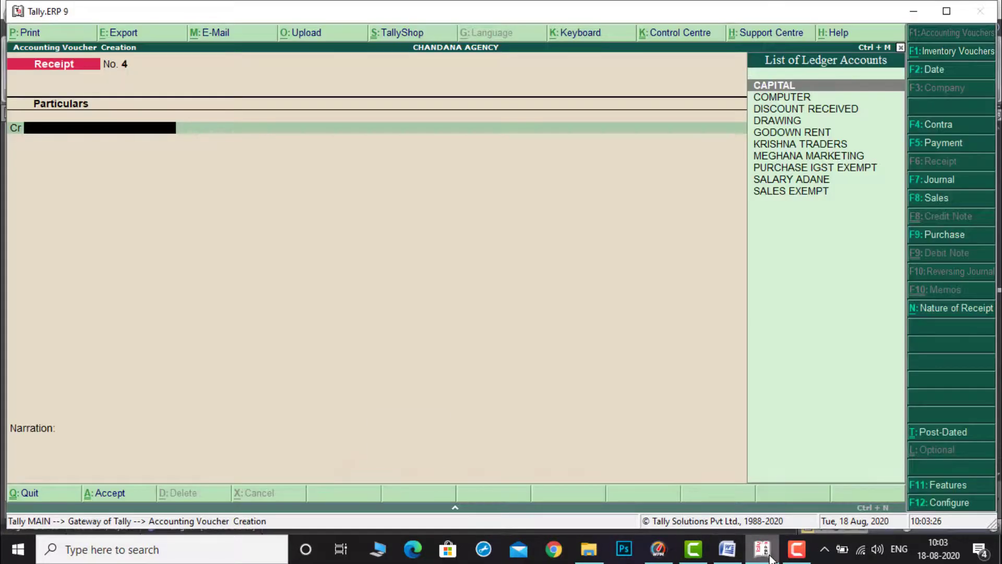
{"action": "key", "text": "F5"}
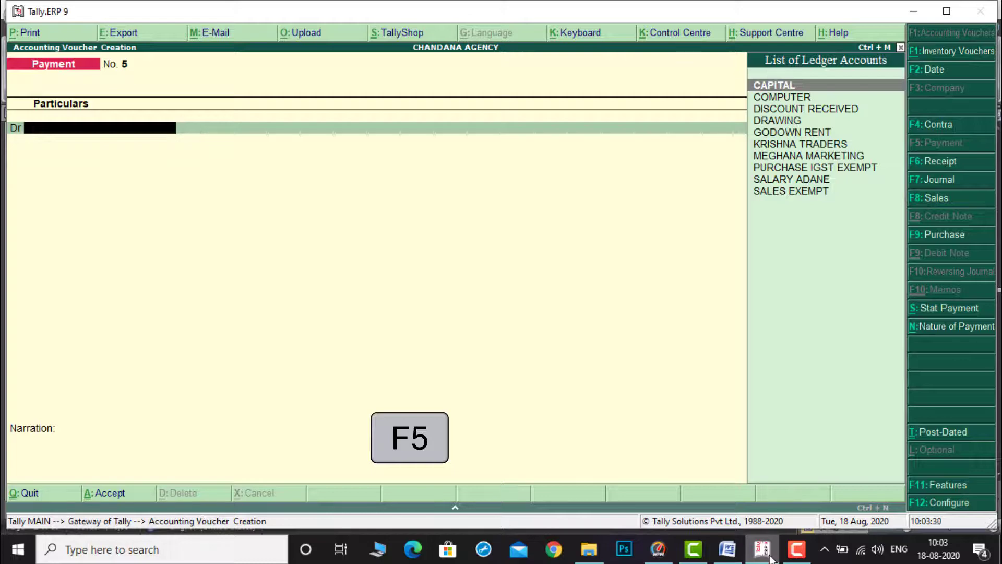
{"action": "type", "text": "g"}
{"action": "key", "text": "Return"}
{"action": "left_click", "coordinate": [739, 560]}
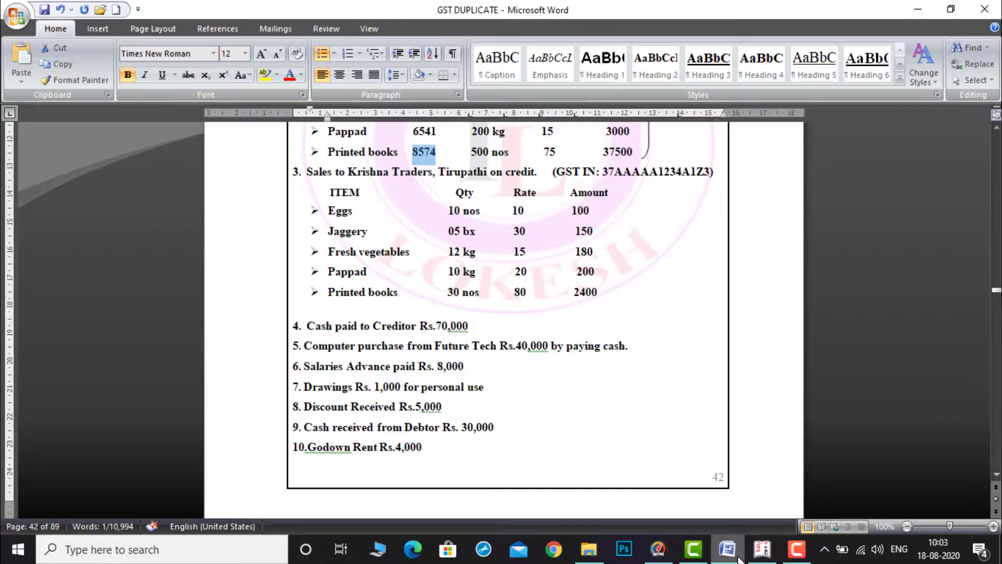
{"action": "left_click", "coordinate": [770, 558]}
{"action": "type", "text": "4"}
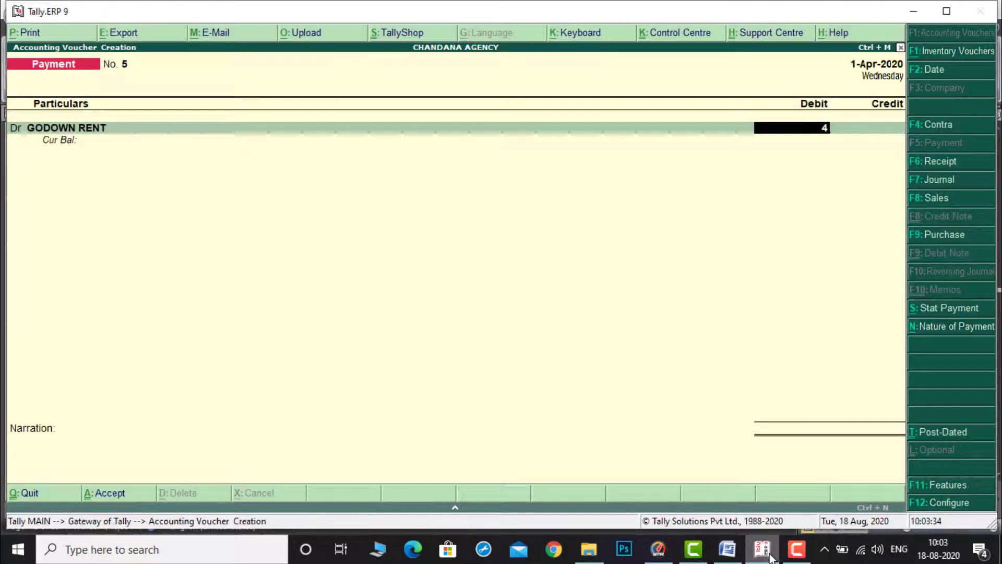
{"action": "type", "text": ",00000"}
{"action": "key", "text": "Return"}
{"action": "key", "text": "Down"}
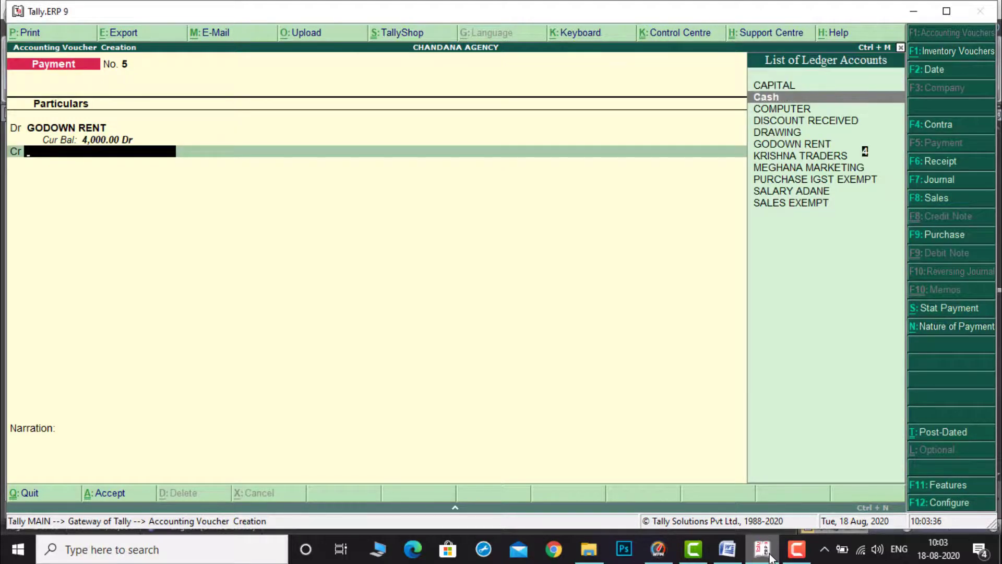
{"action": "key", "text": "Return"}
{"action": "key", "text": "Return"}
{"action": "key", "text": "Return"}
{"action": "key", "text": "Return"}
Step: Leave voucher entry and open the Profit & Loss account in detailed view, then close it
{"action": "key", "text": "Return"}
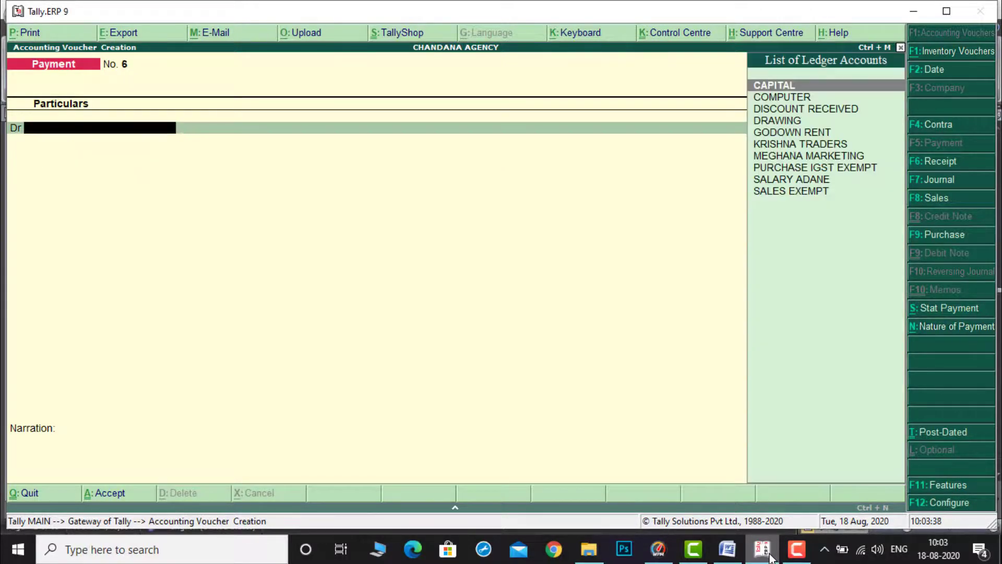
{"action": "key", "text": "Escape"}
{"action": "key", "text": "Return"}
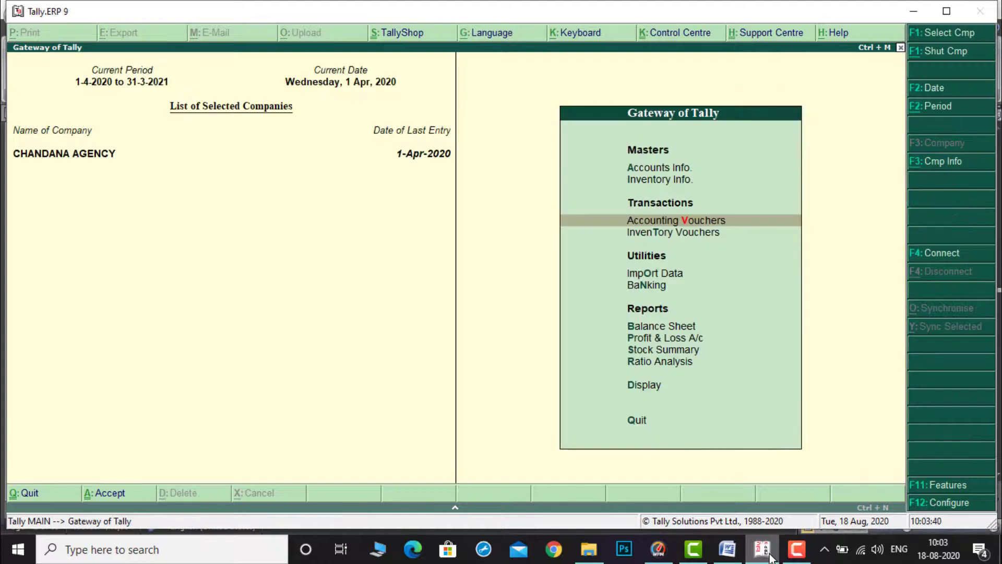
{"action": "key", "text": "Down"}
{"action": "key", "text": "Down"}
{"action": "key", "text": "Down"}
{"action": "key", "text": "Down"}
{"action": "key", "text": "Down"}
{"action": "key", "text": "Return"}
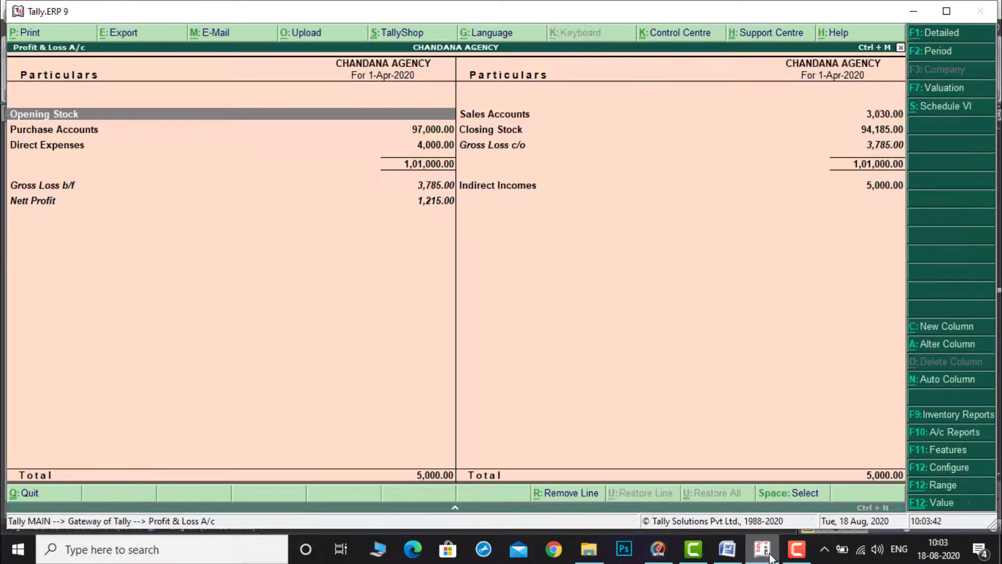
{"action": "key", "text": "alt+F1"}
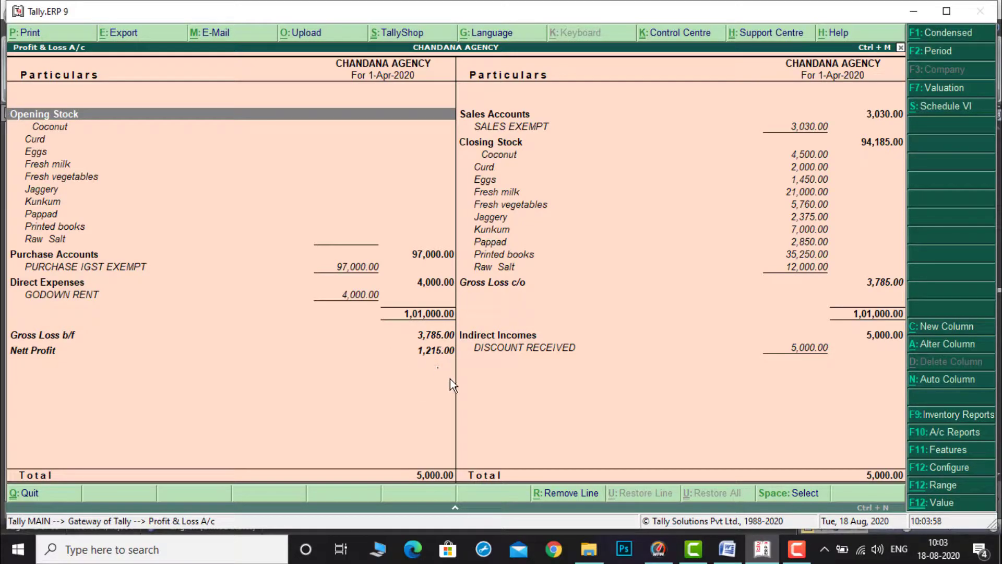
{"action": "key", "text": "Escape"}
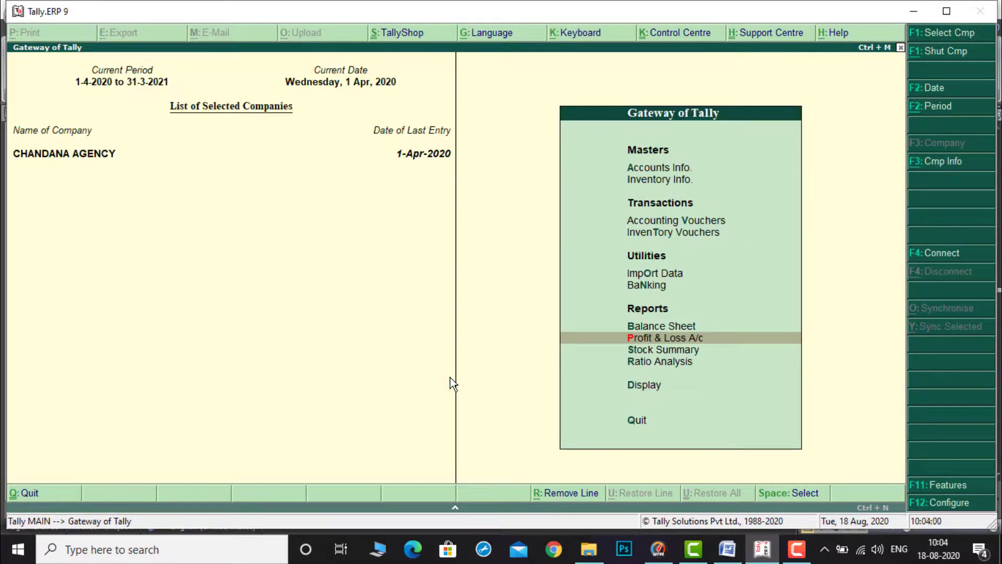